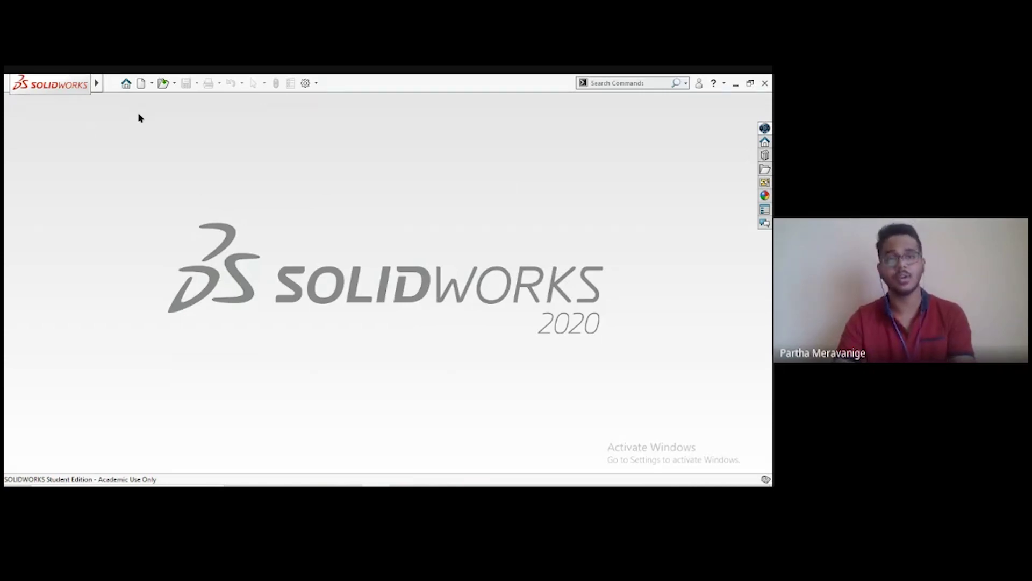
Step: Create a new part document and check the unit system options available for it
click(143, 83)
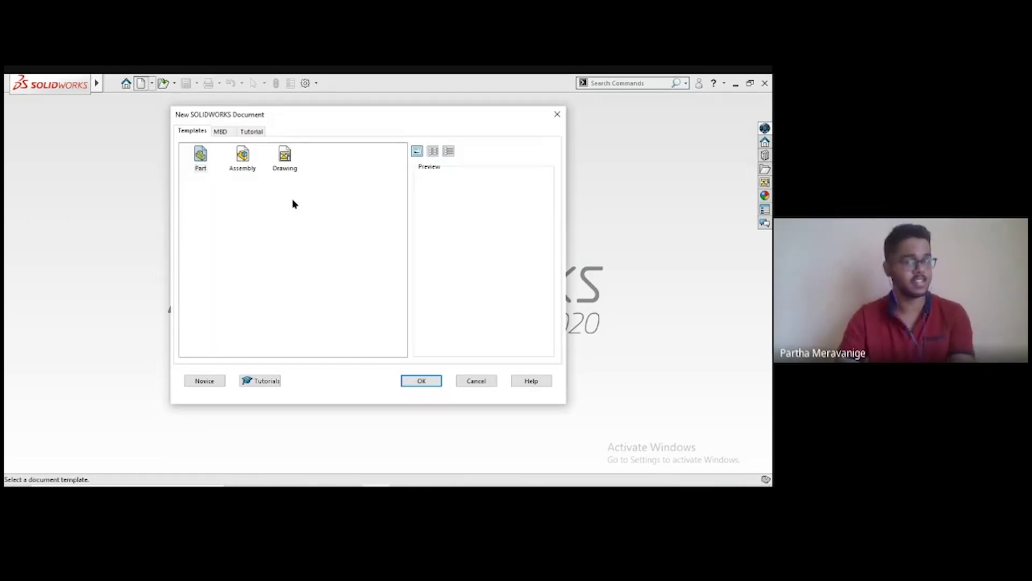
click(200, 161)
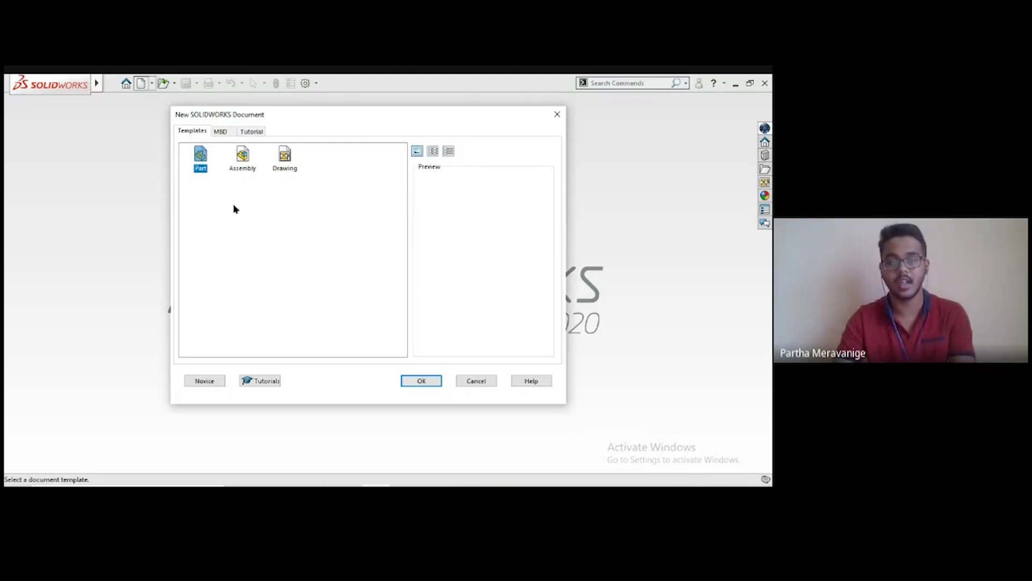
click(418, 382)
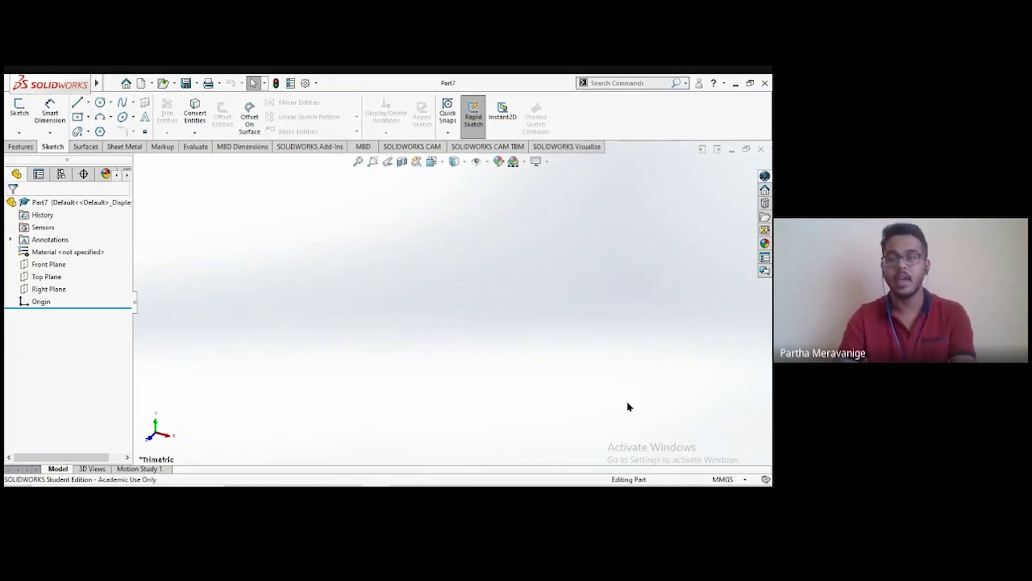
click(744, 479)
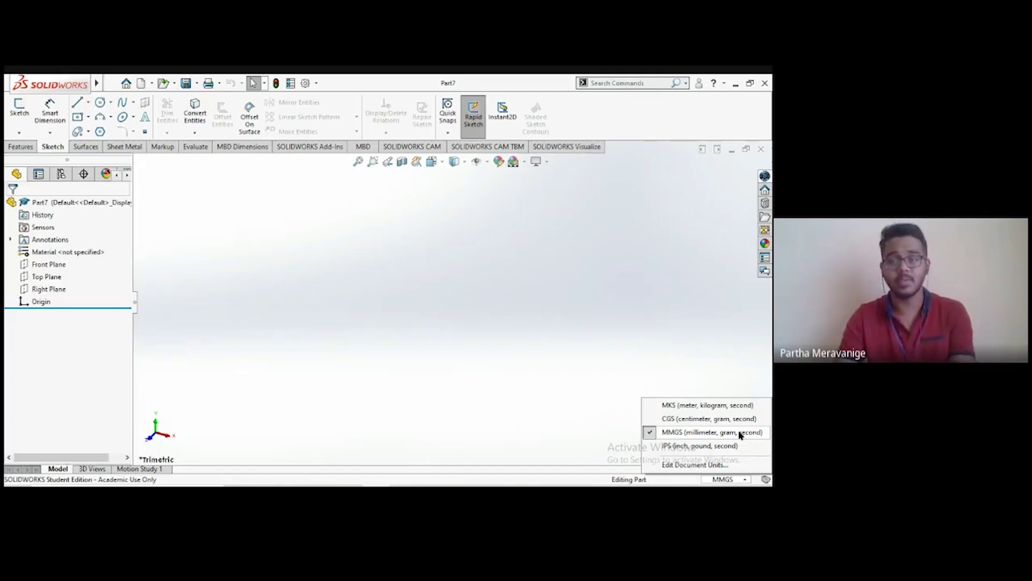
click(741, 480)
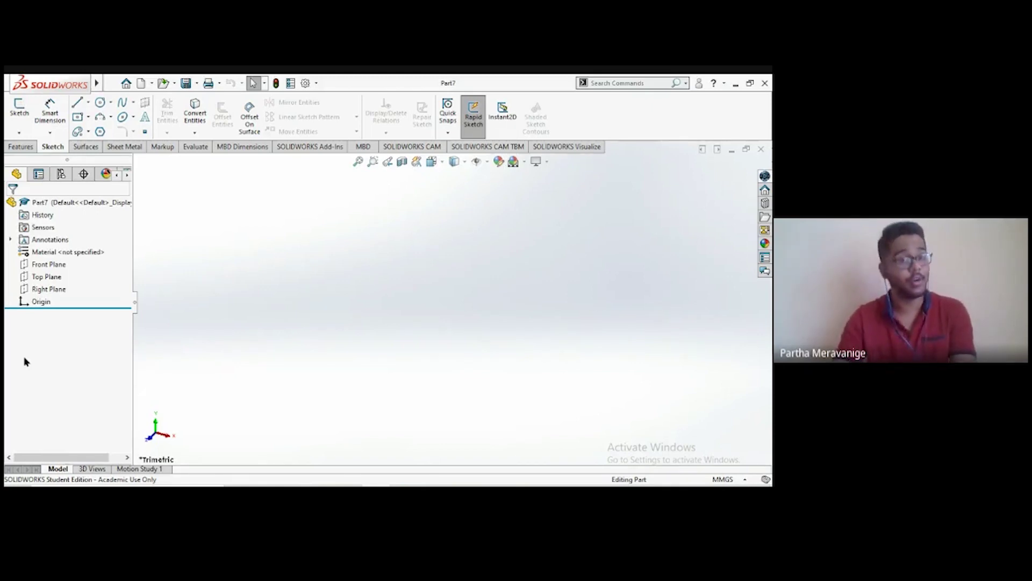
Step: Preview the Front, Top and Right planes one after another
click(49, 265)
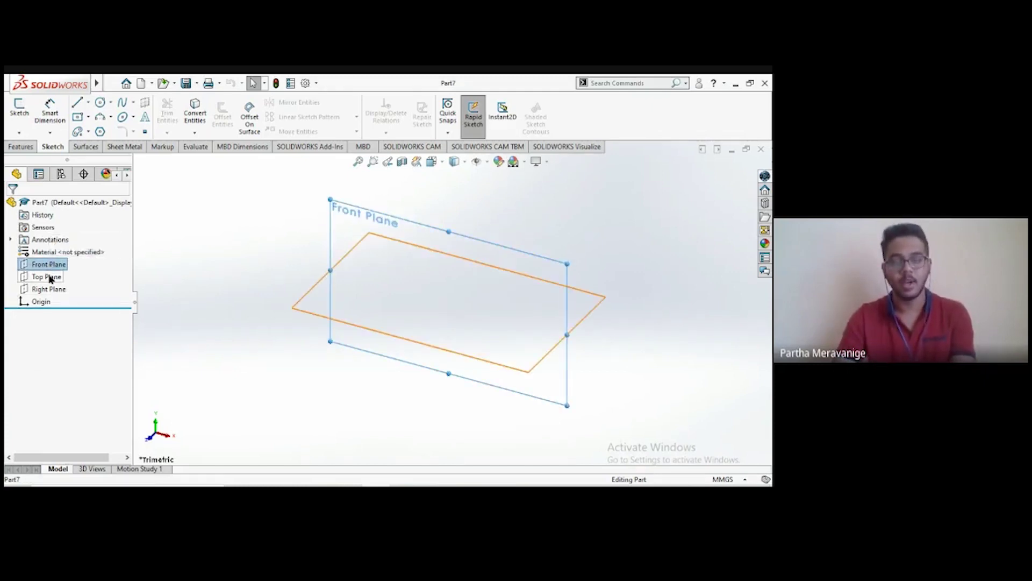
click(46, 277)
click(48, 289)
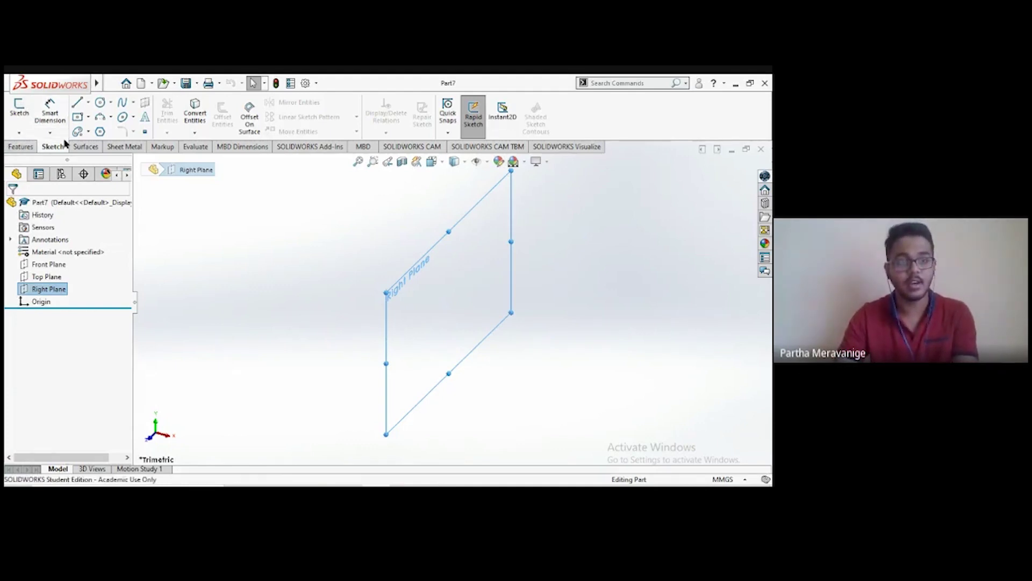
Step: View the available reference geometry types, including Plane, and leave without creating any
click(22, 147)
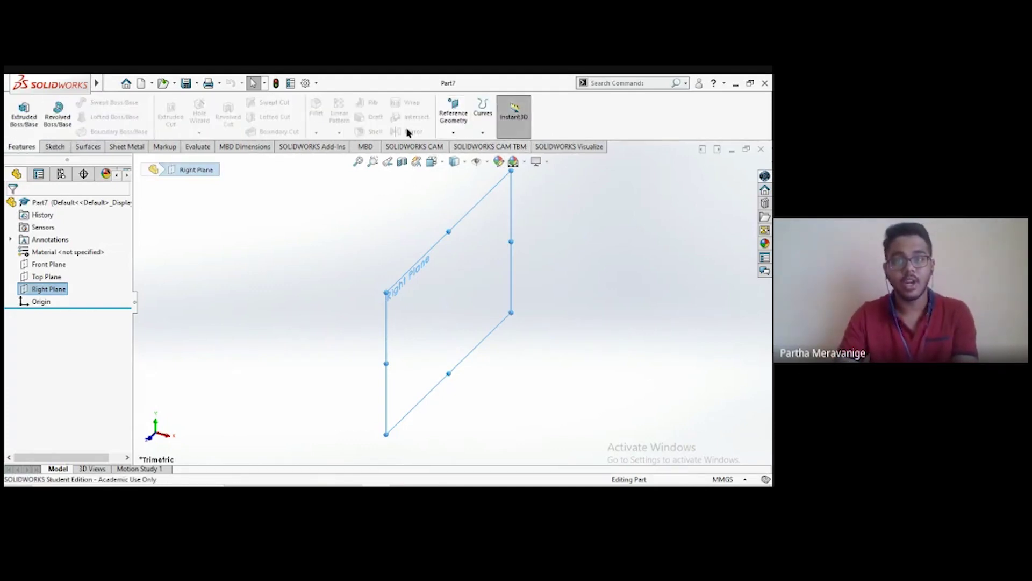
click(454, 135)
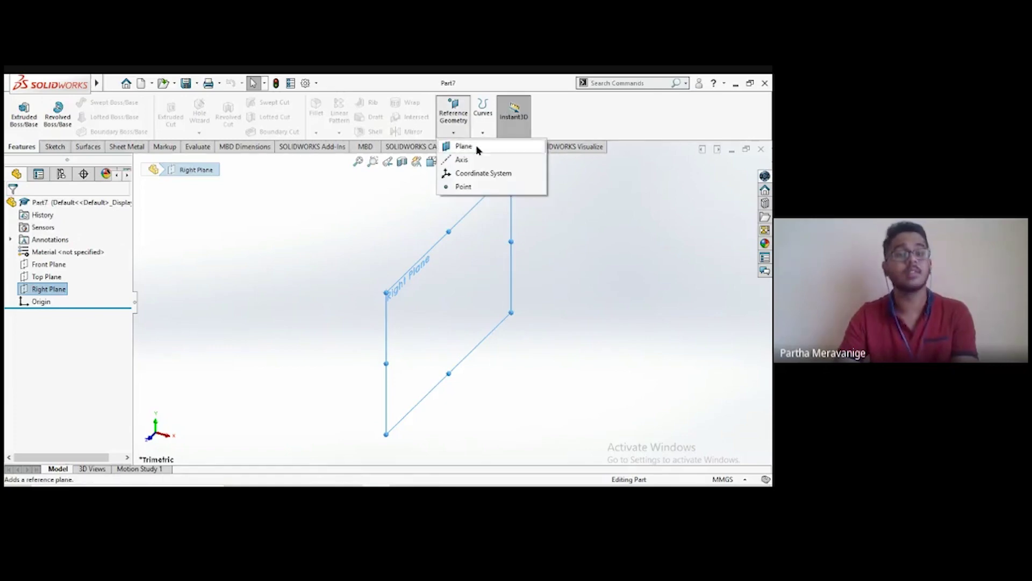
click(339, 229)
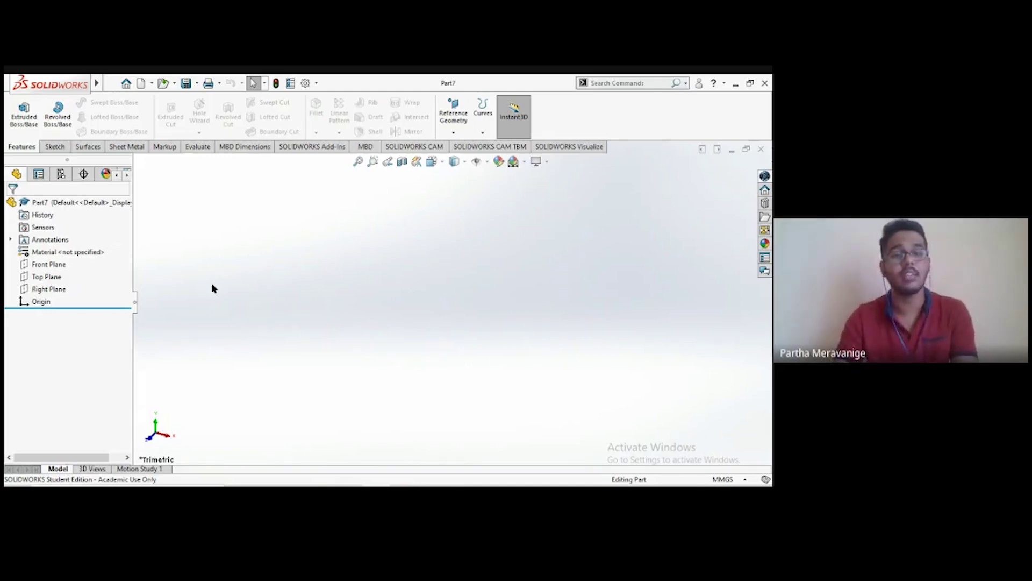
Step: Display the Front, Top and Right planes together by selecting all three, and clear the selection
click(47, 265)
ctrl+click(47, 276)
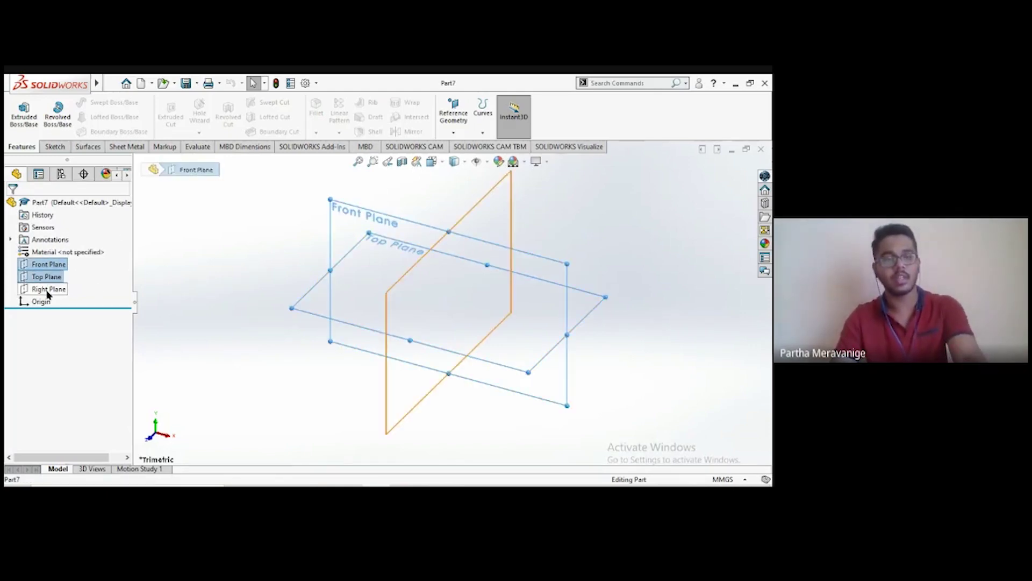
ctrl+click(47, 289)
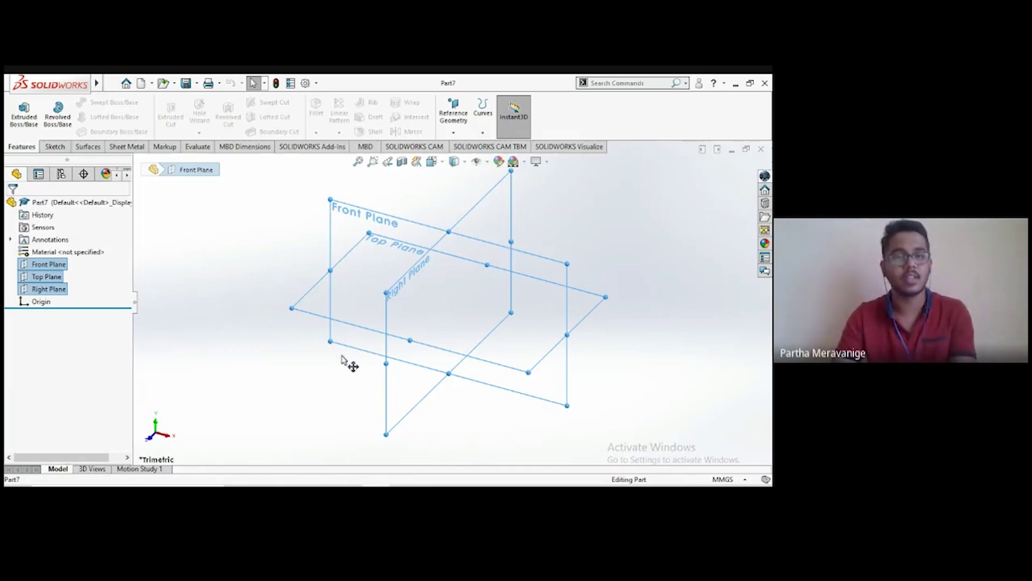
click(54, 146)
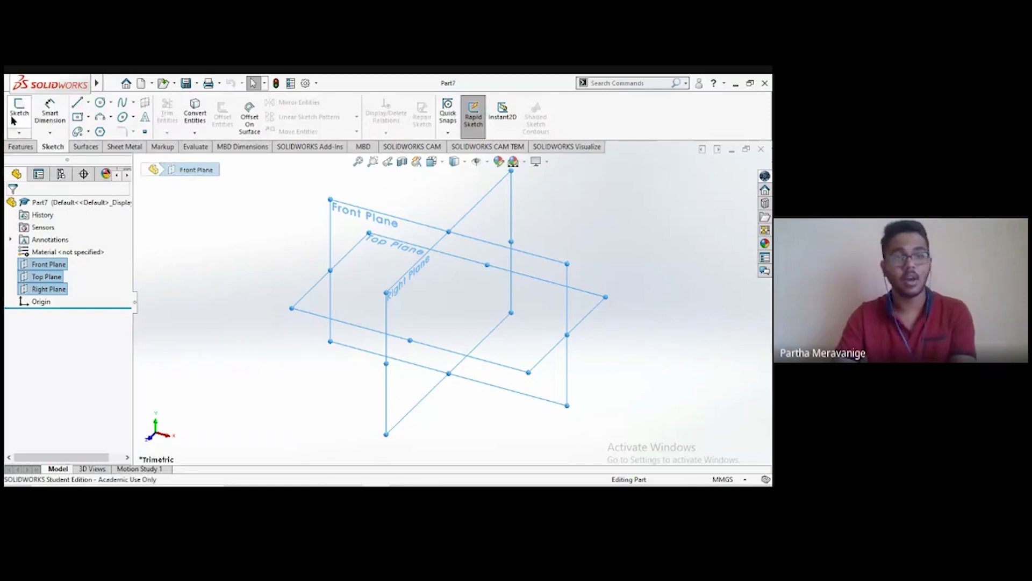
click(43, 339)
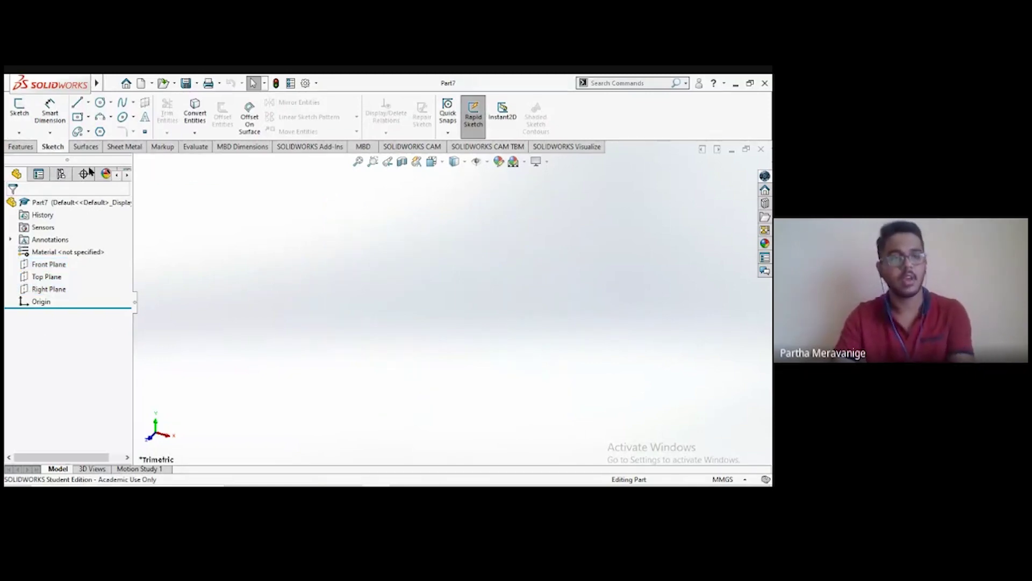
Step: Start a new sketch on the Front Plane and exit it without drawing anything
click(13, 113)
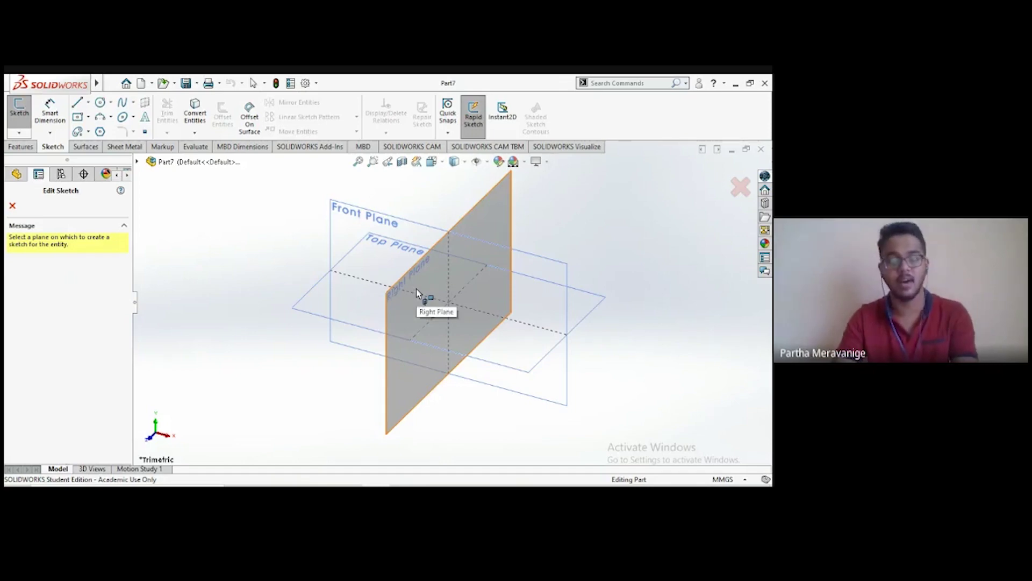
click(11, 207)
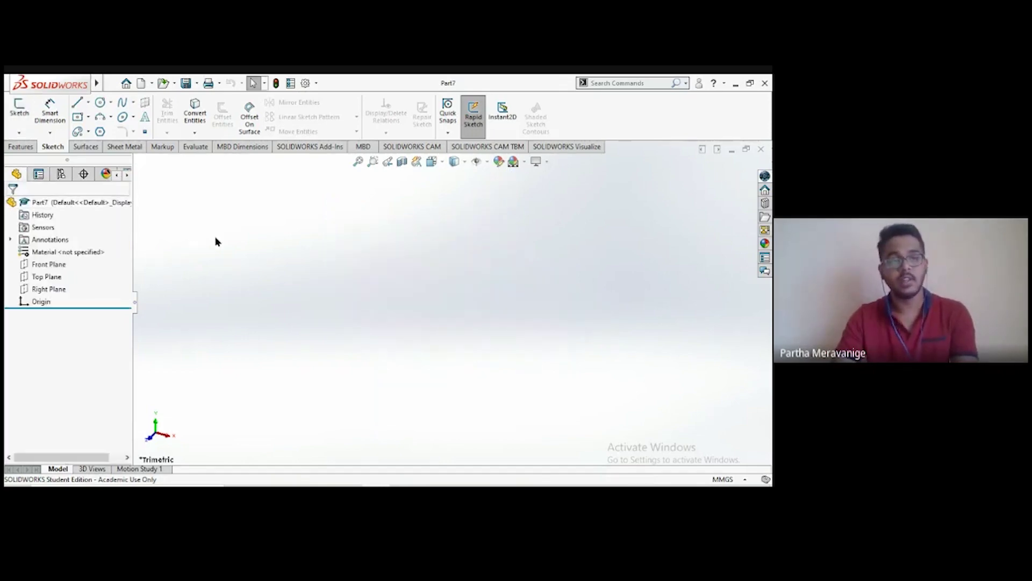
click(51, 265)
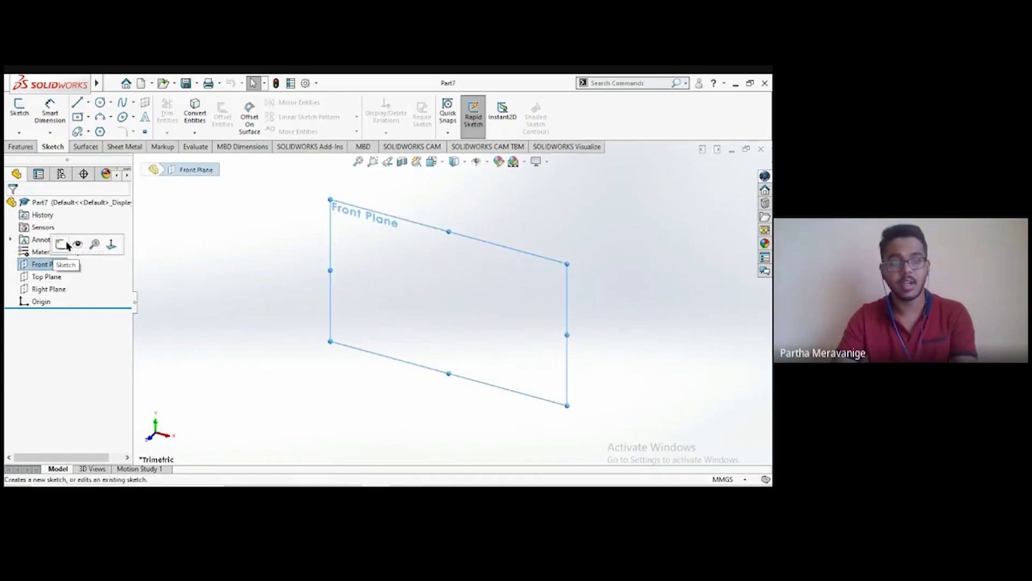
right_click(40, 265)
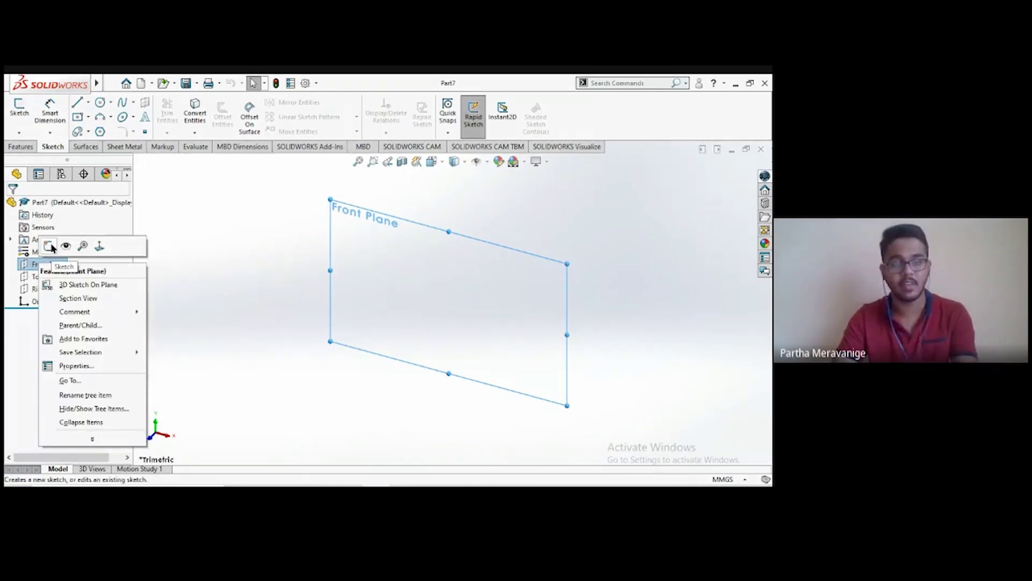
click(50, 246)
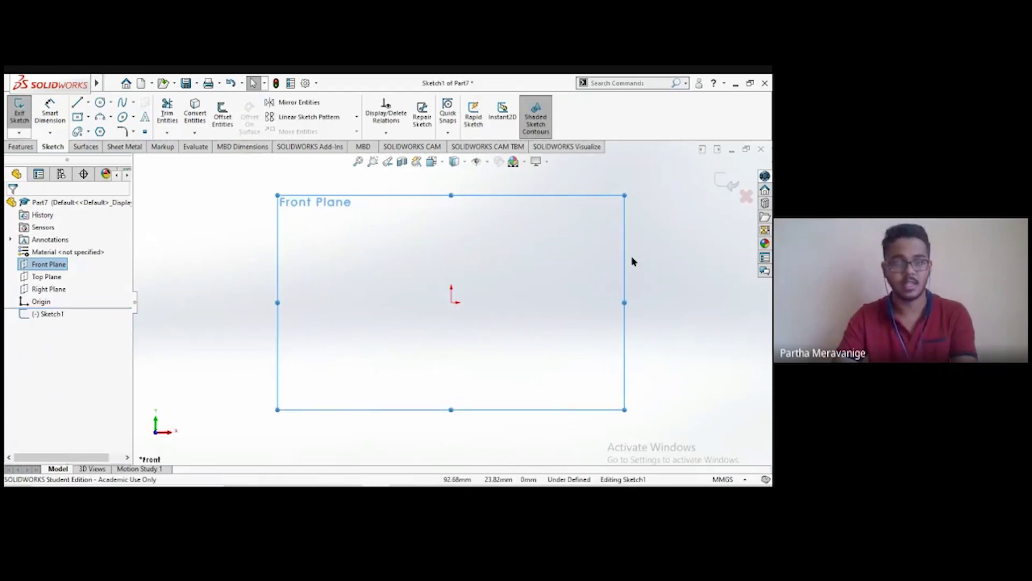
click(15, 122)
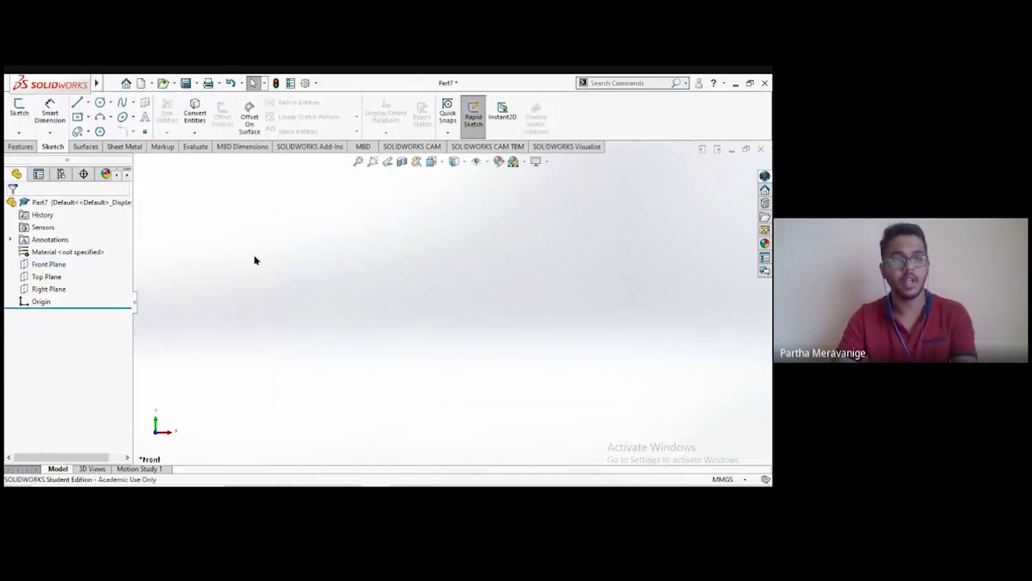
Step: Open the existing part file "sketch e.g" from the PRESENTATION folder
click(174, 83)
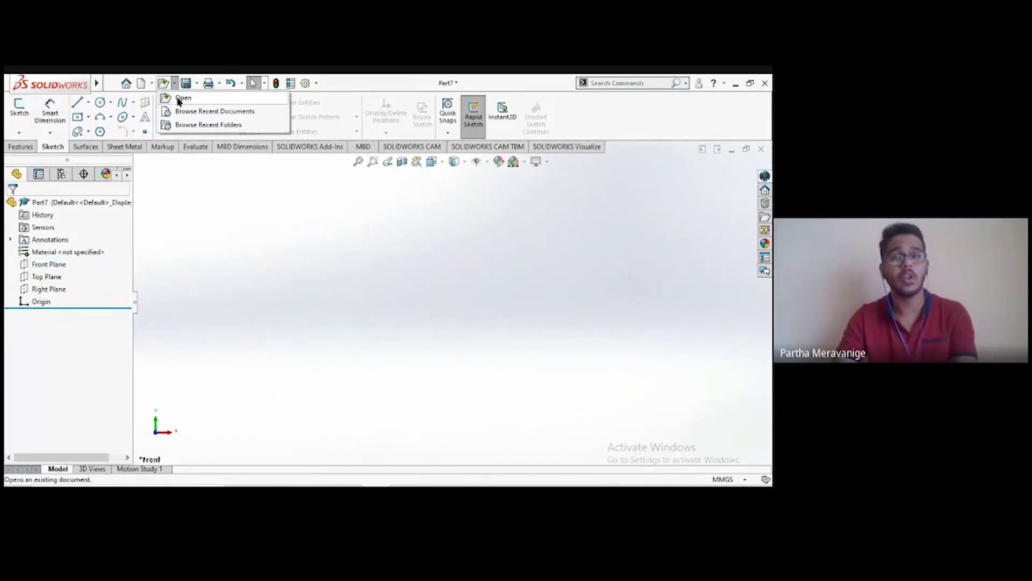
click(181, 98)
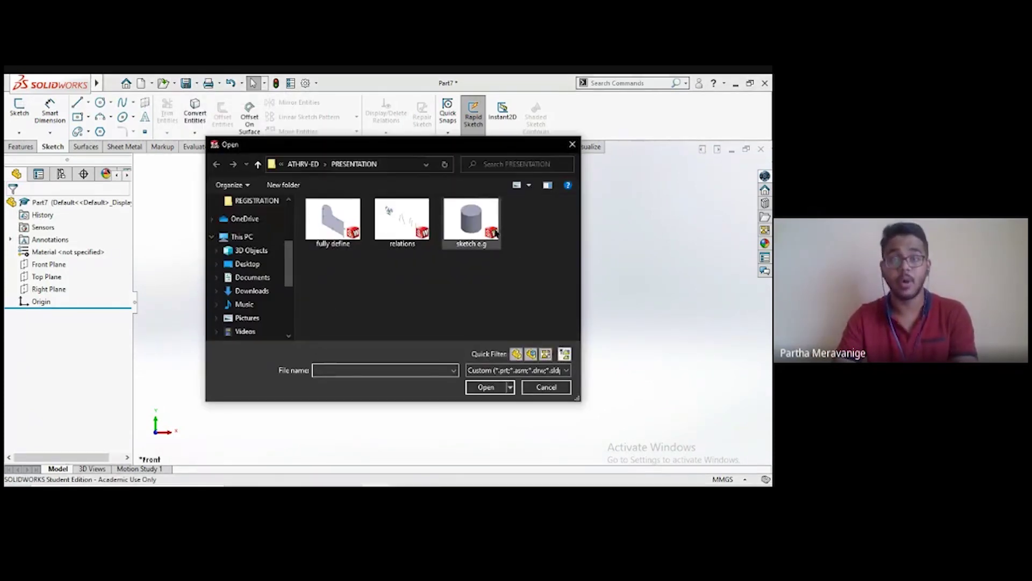
click(498, 239)
click(485, 387)
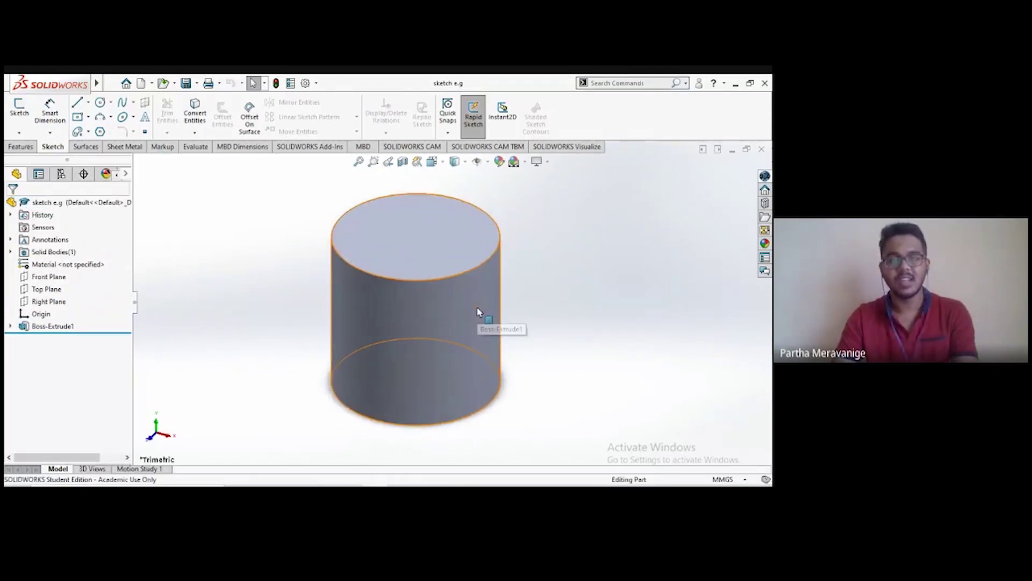
ctrl+middle_drag(583, 304, 542, 309)
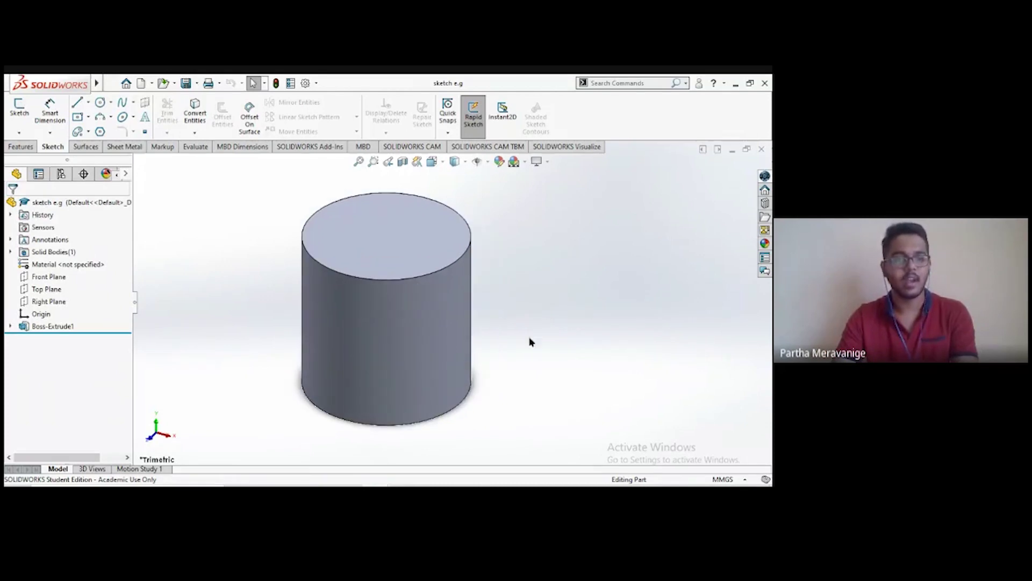
Step: Examine how the Top Plane lies relative to the cylinder's base from several angles
click(44, 290)
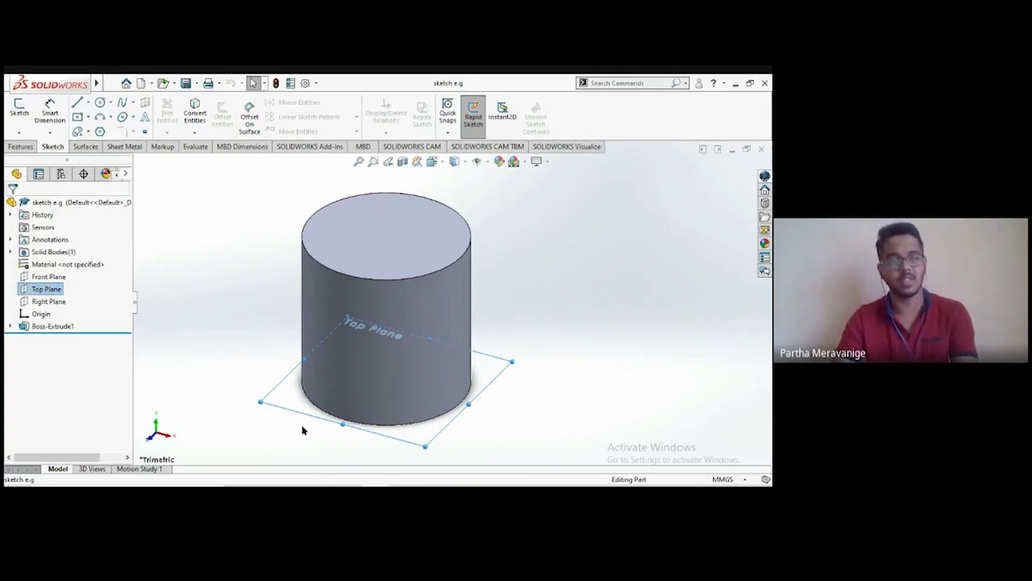
scroll(326, 431, down, 3)
scroll(517, 415, up, 1)
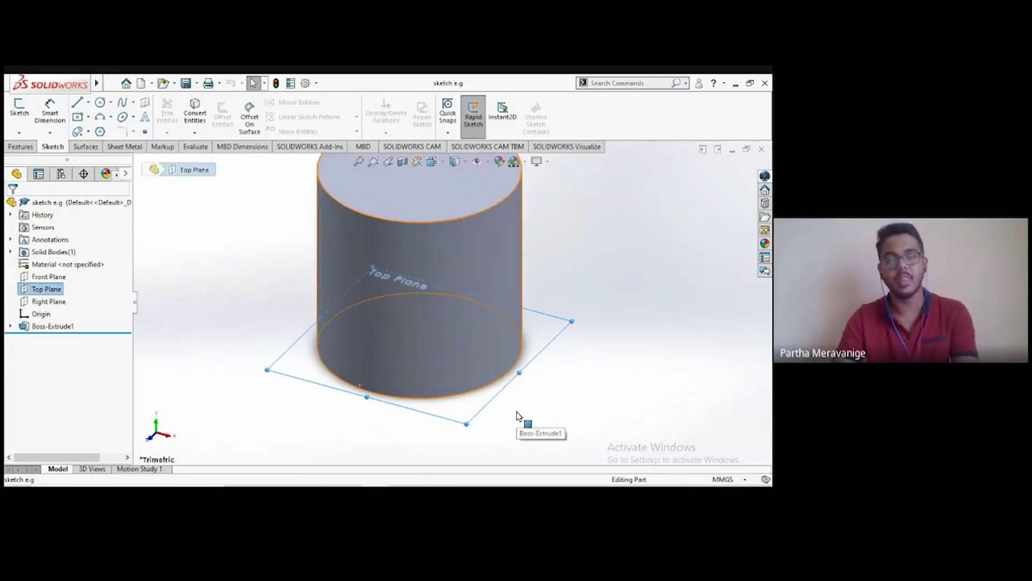
scroll(525, 301, up, 2)
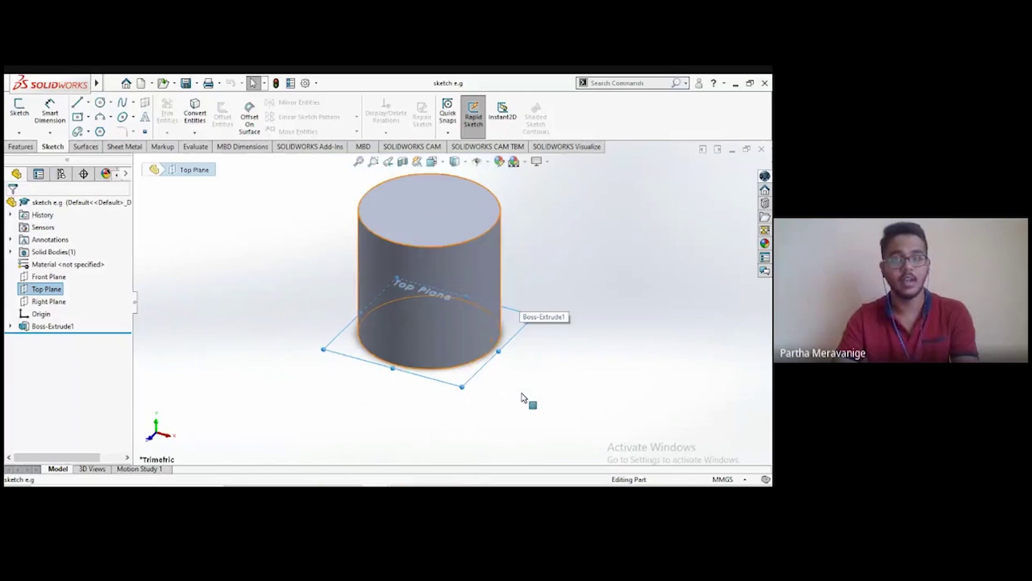
middle_drag(525, 398, 491, 274)
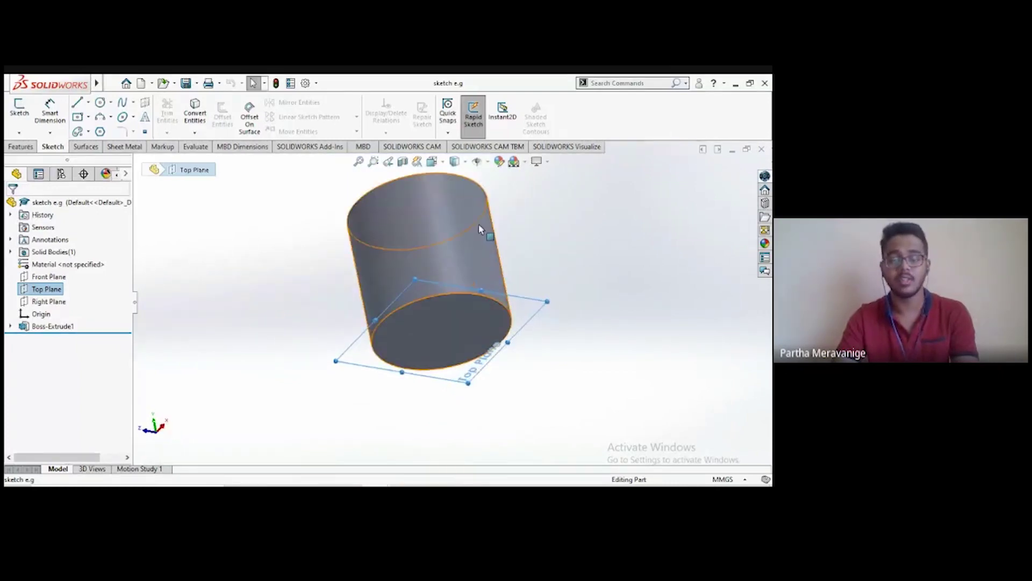
scroll(484, 231, down, 2)
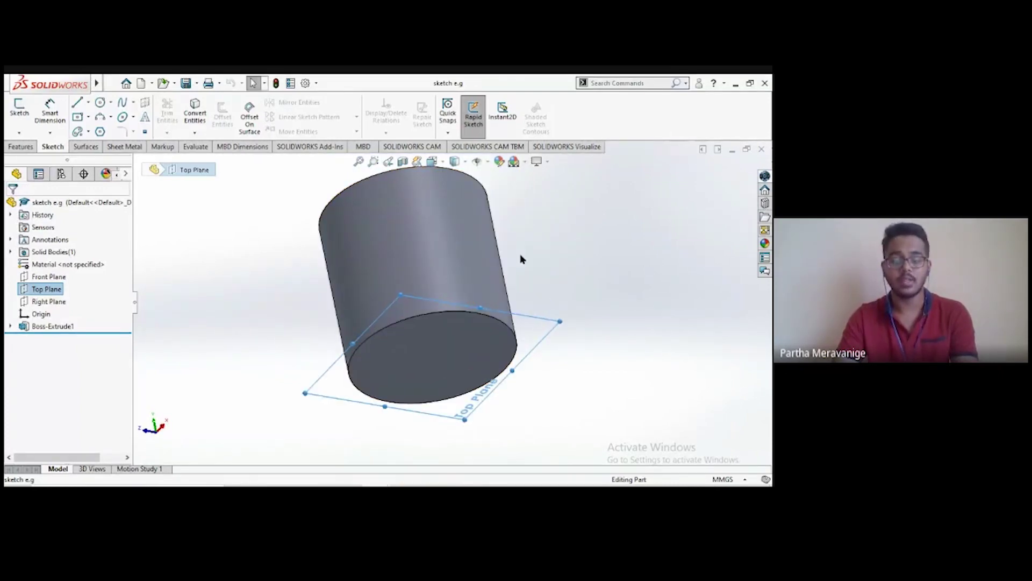
middle_drag(537, 285, 516, 293)
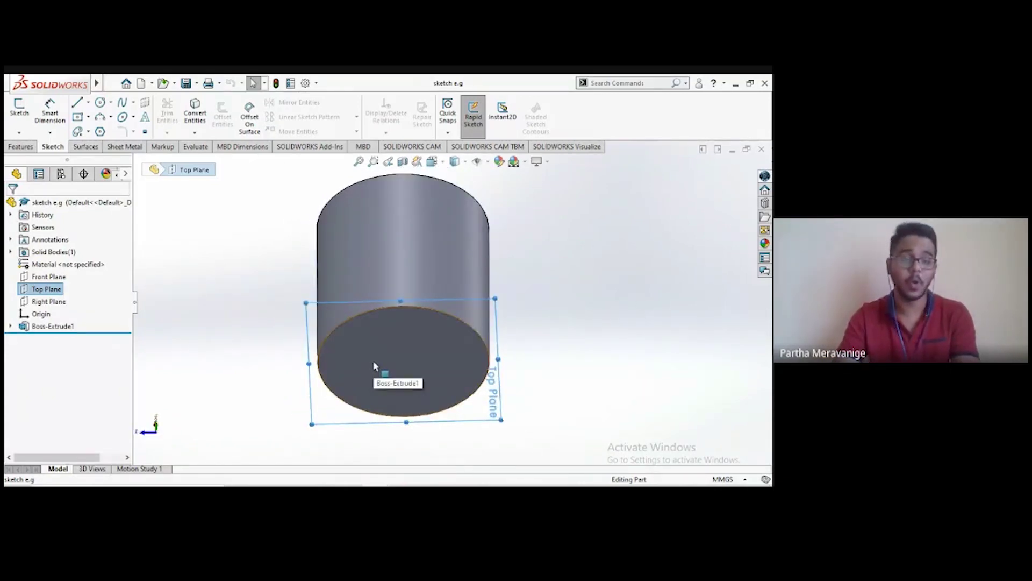
click(277, 304)
Step: Highlight the cylinder's flat top face for inspection and clear the selection
middle_drag(231, 248, 267, 386)
click(382, 222)
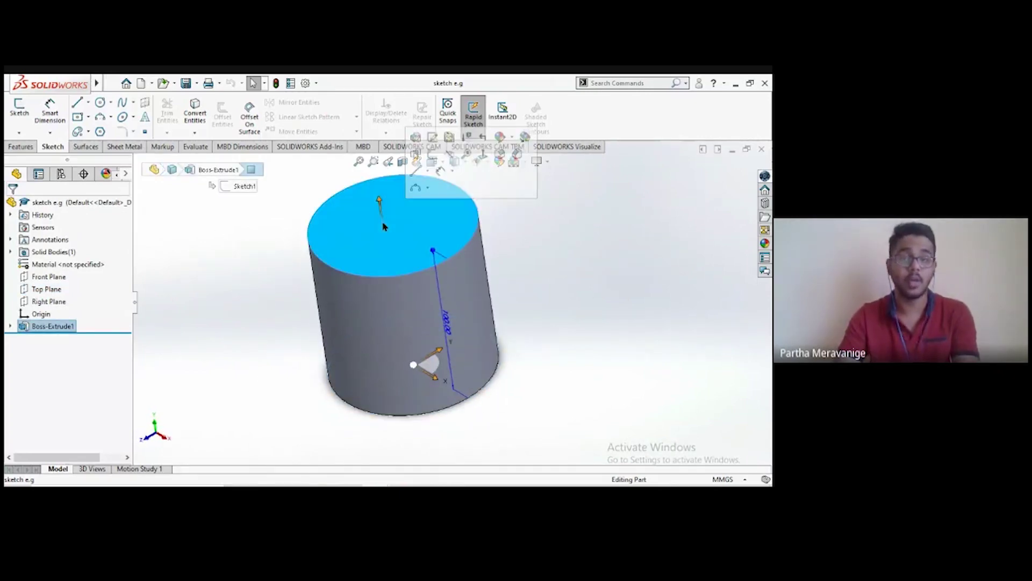
middle_drag(382, 222, 225, 249)
click(247, 237)
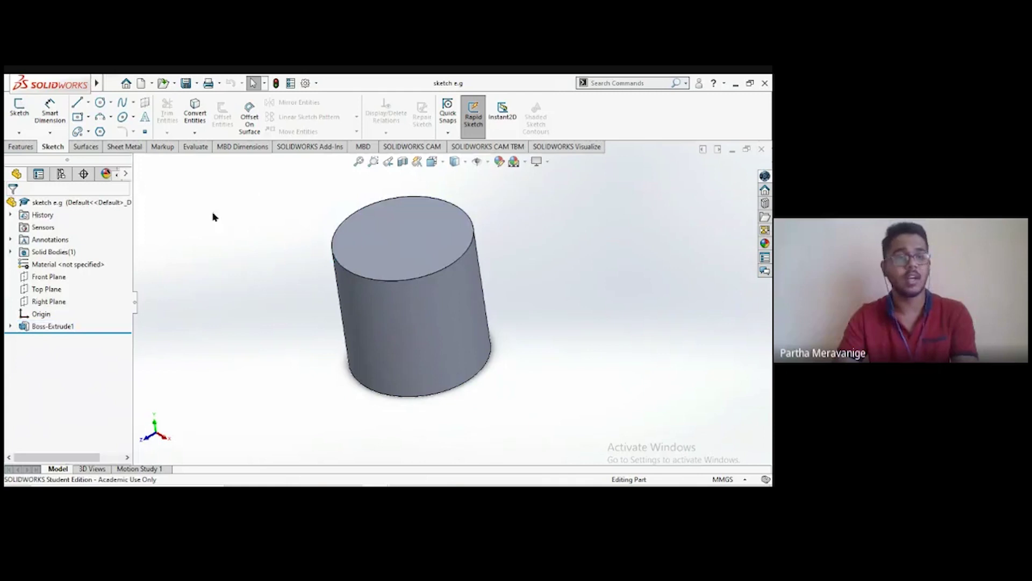
click(20, 108)
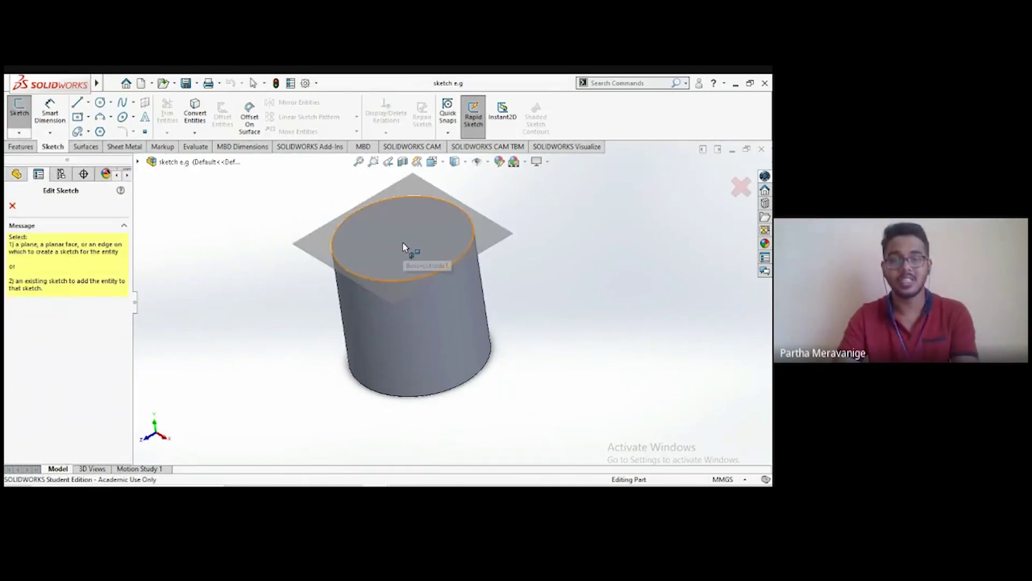
click(12, 206)
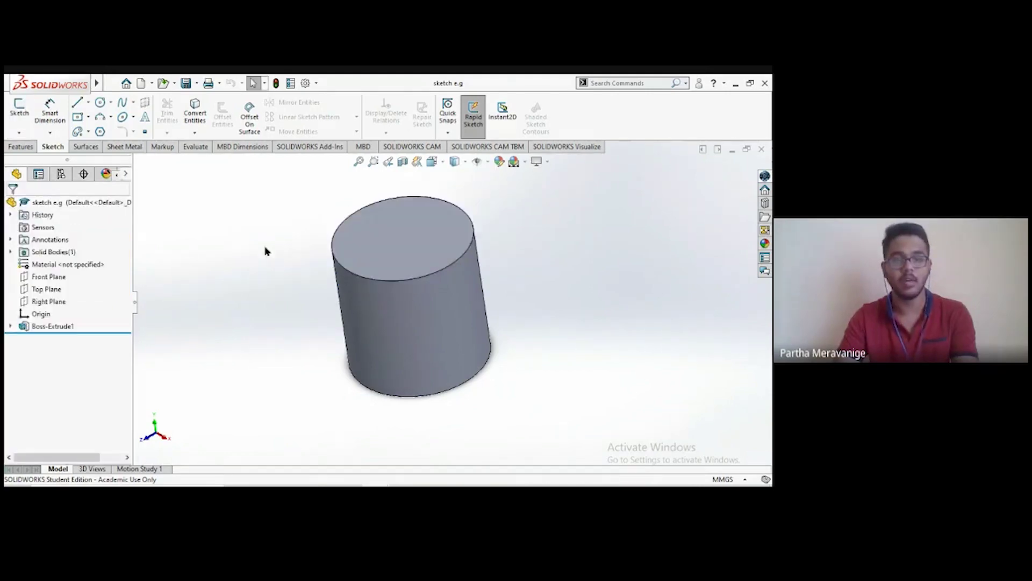
right_click(391, 243)
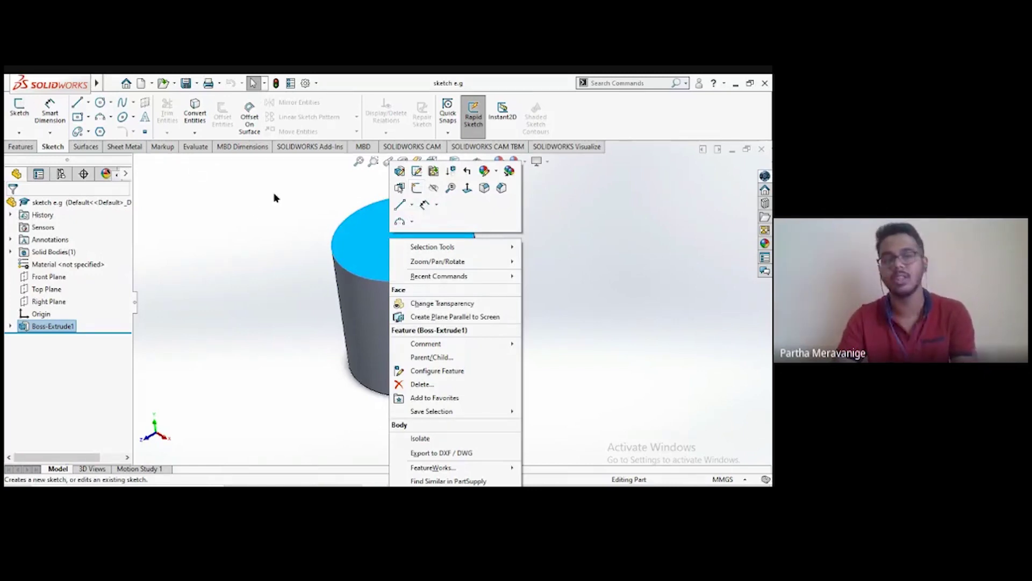
click(311, 208)
middle_drag(300, 212, 355, 218)
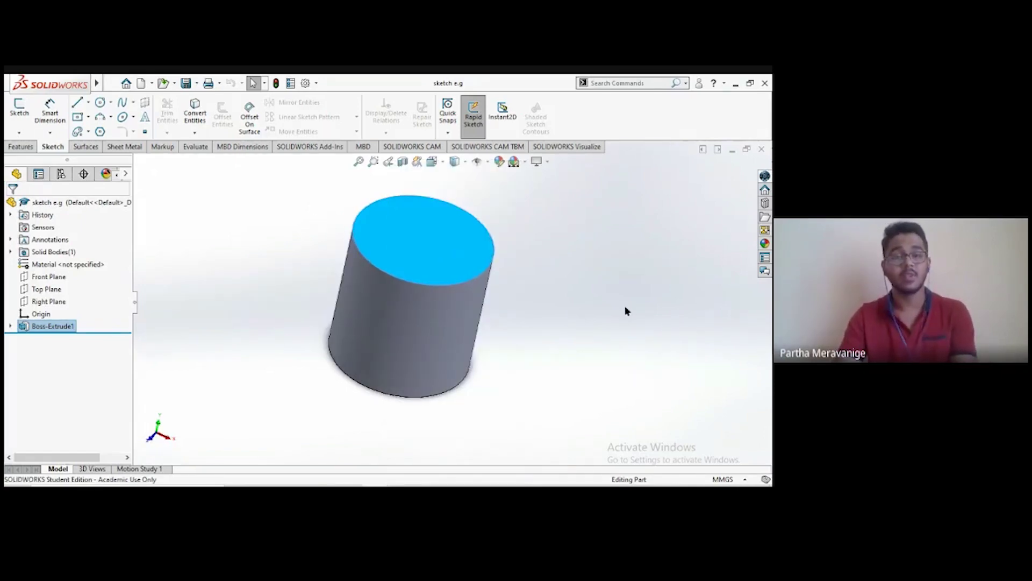
click(525, 226)
middle_drag(525, 226, 497, 215)
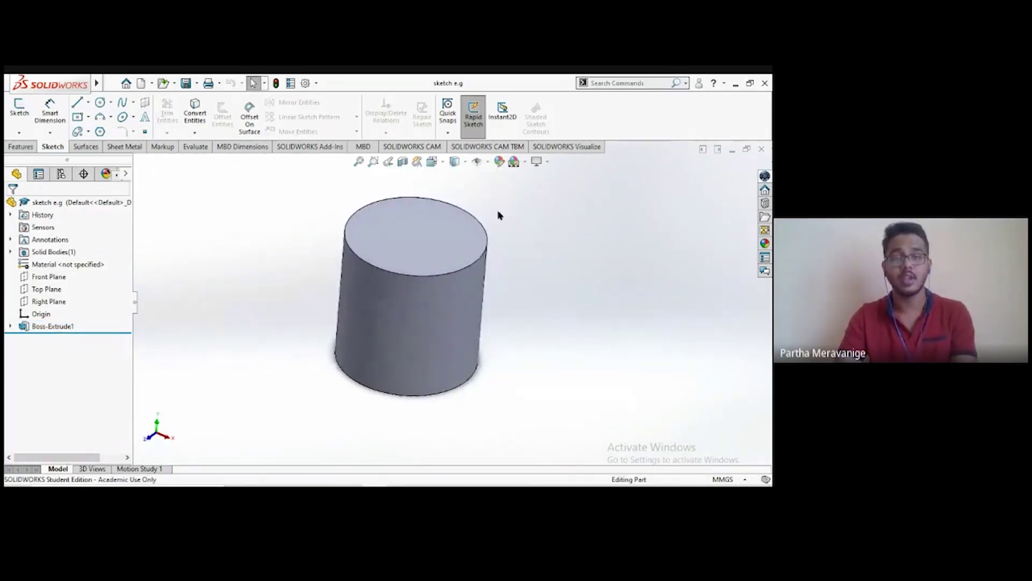
Step: View the cylinder from the isometric, right, front and top orientations, and return to the isometric view
click(442, 163)
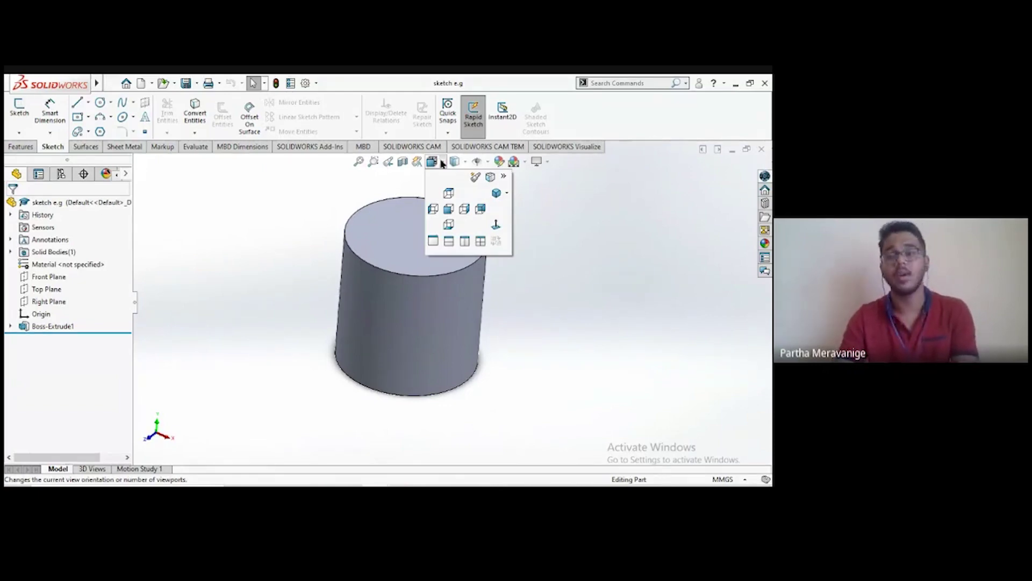
click(433, 163)
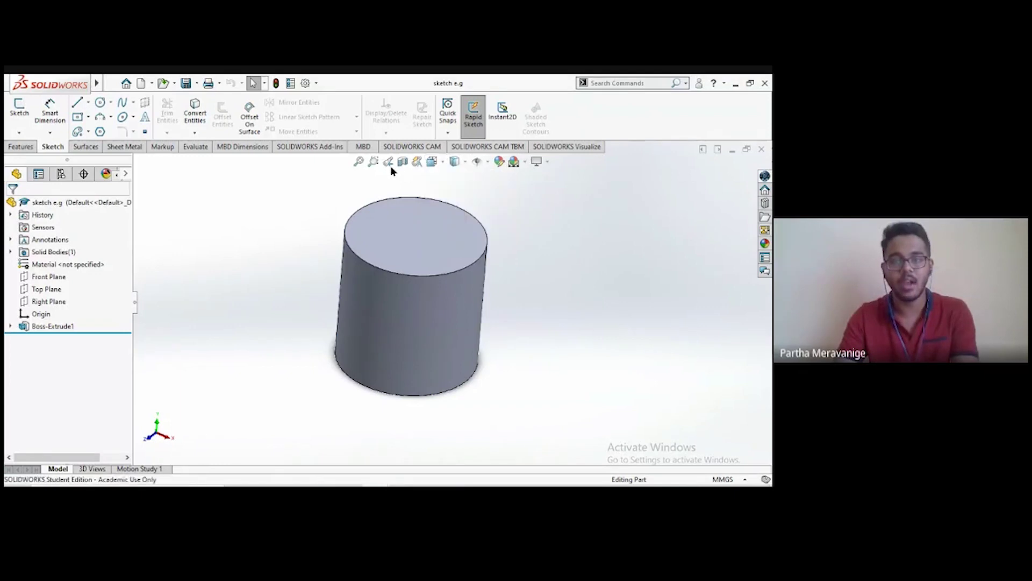
click(442, 163)
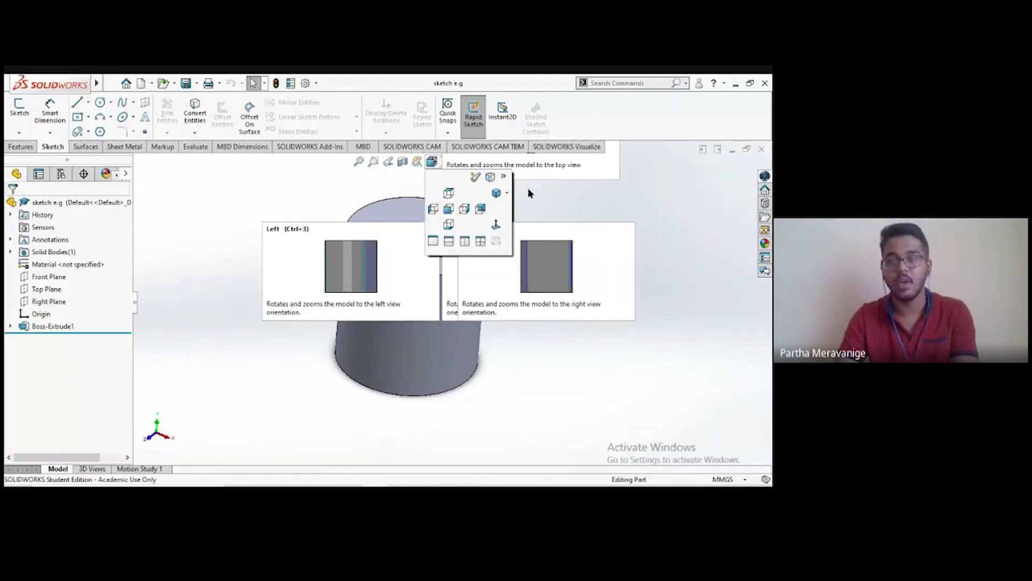
click(496, 194)
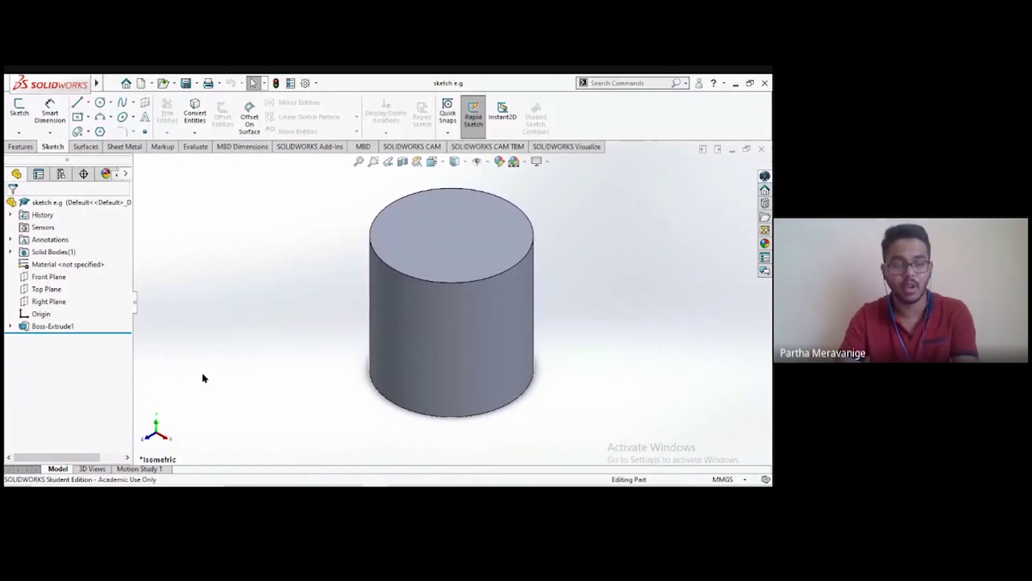
click(163, 437)
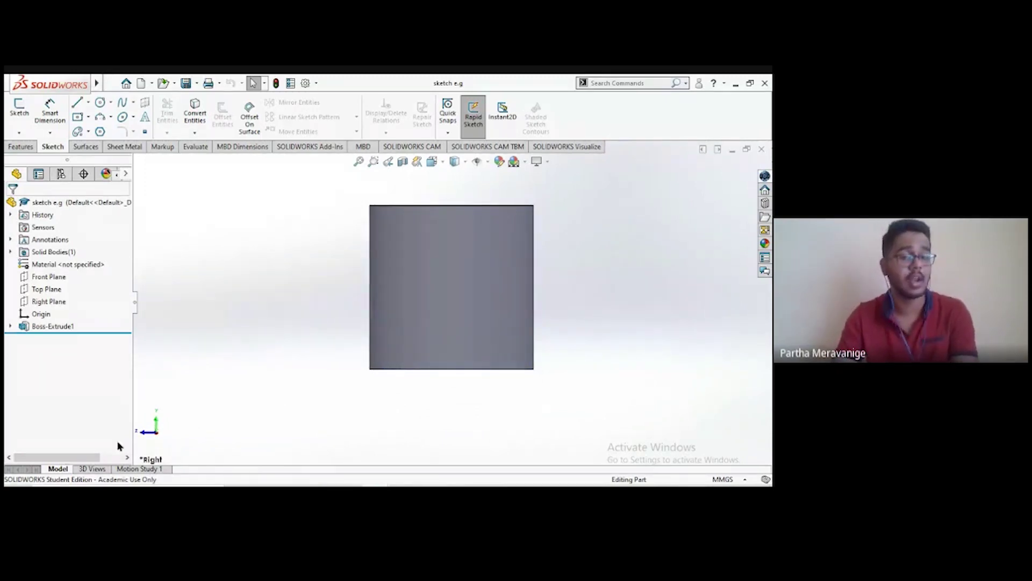
click(144, 433)
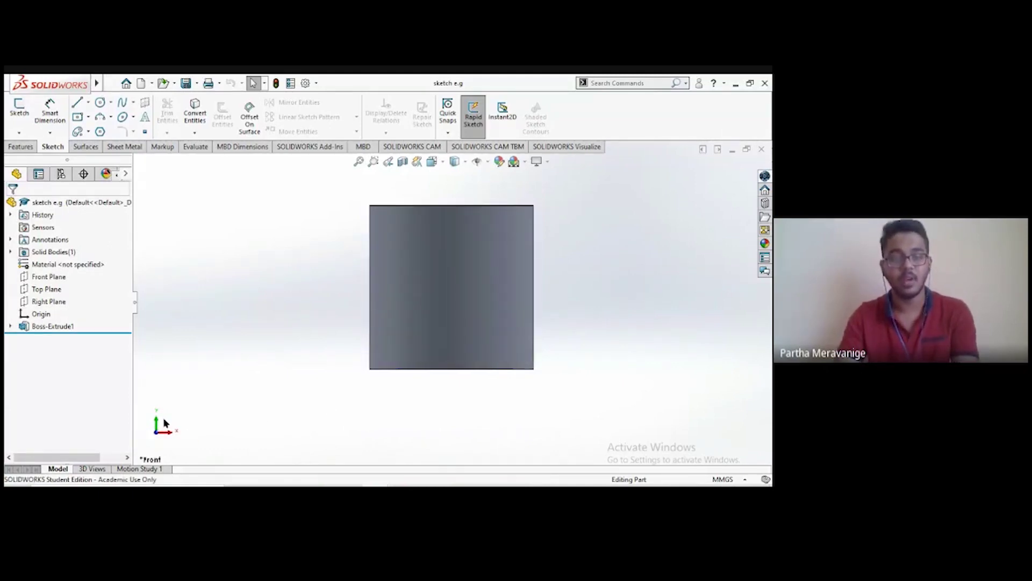
click(156, 421)
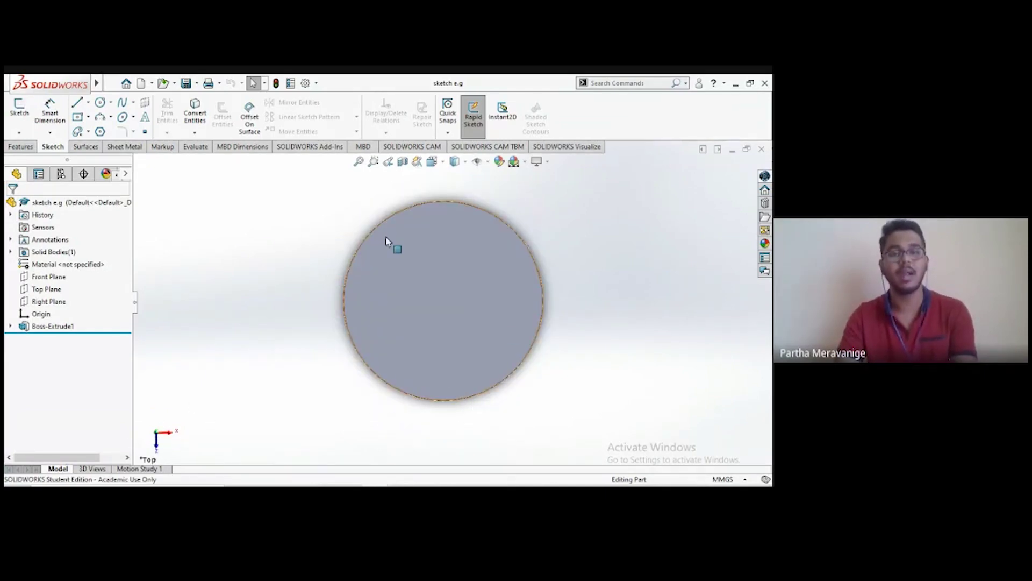
click(440, 162)
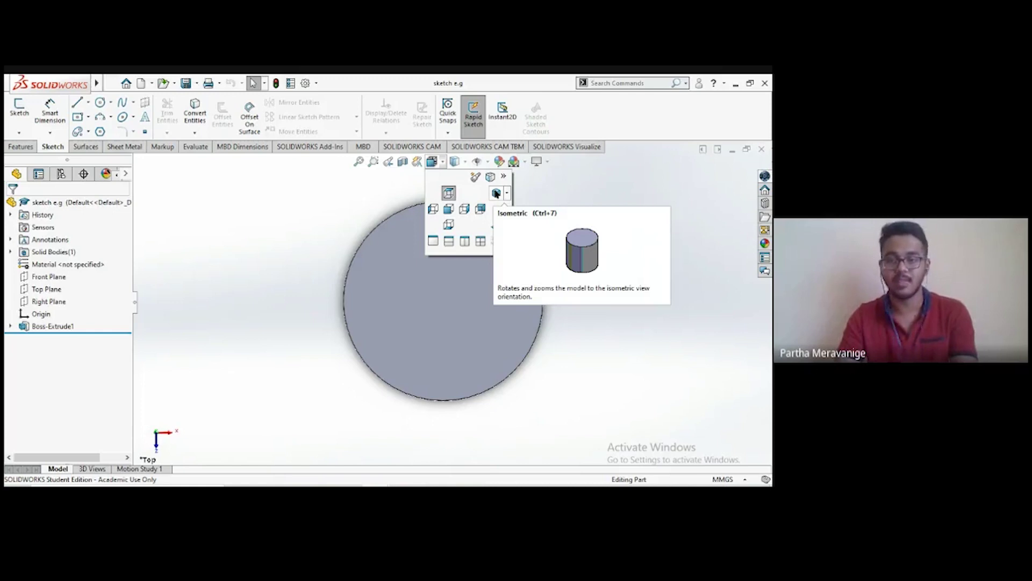
click(496, 193)
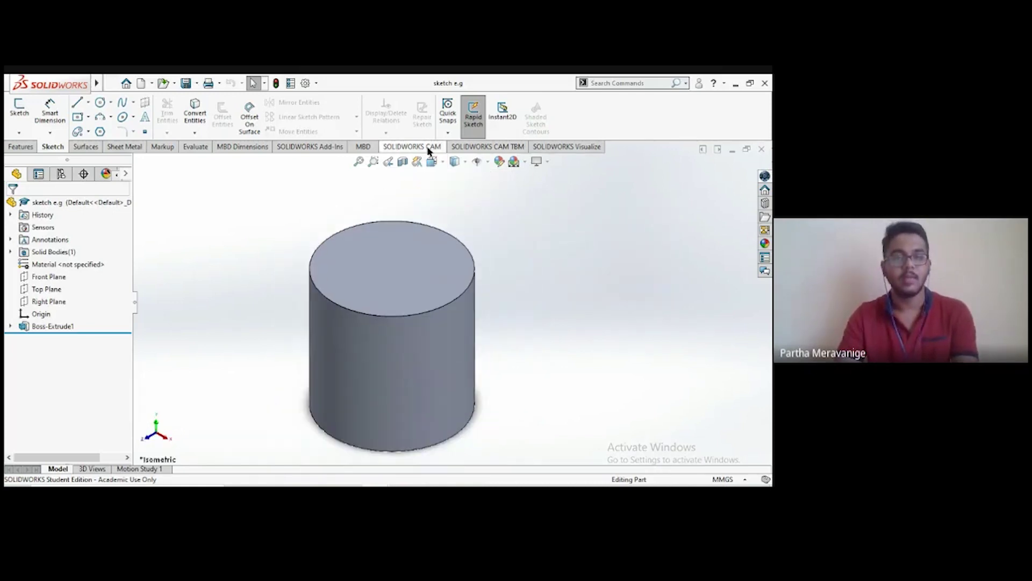
click(441, 162)
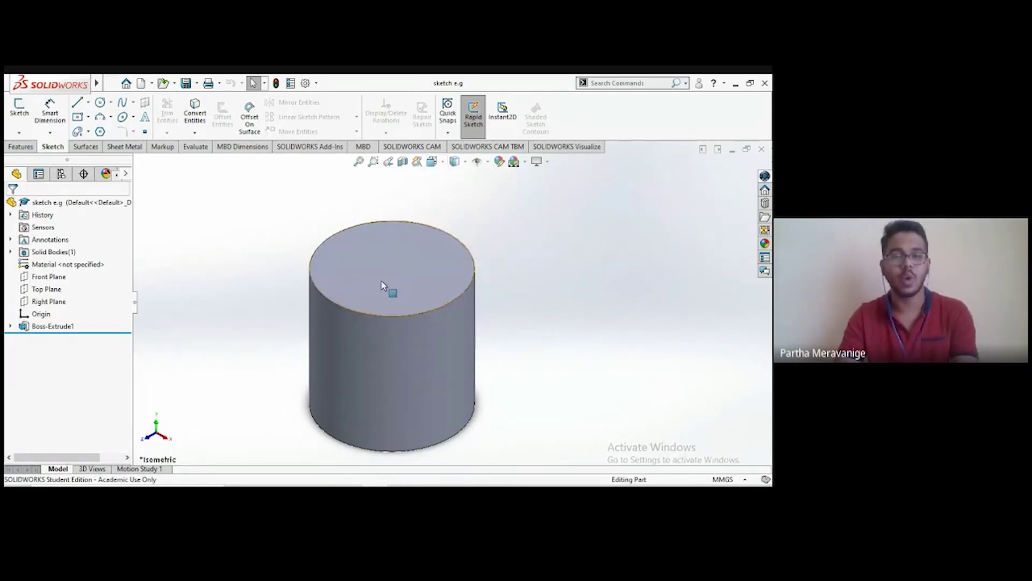
Step: Start a new sketch on the cylinder's flat top face and orient the view normal to it
click(21, 113)
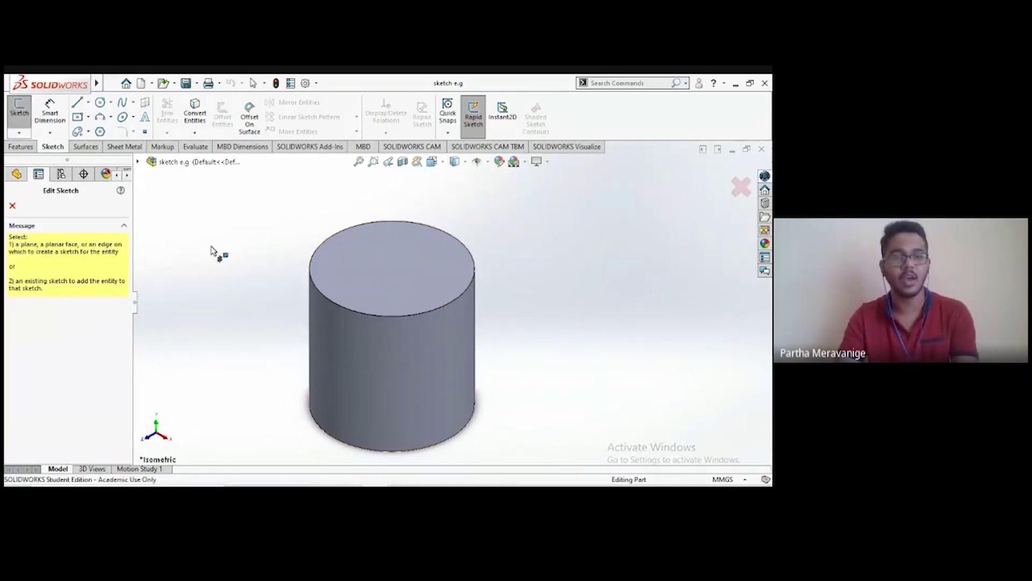
click(379, 250)
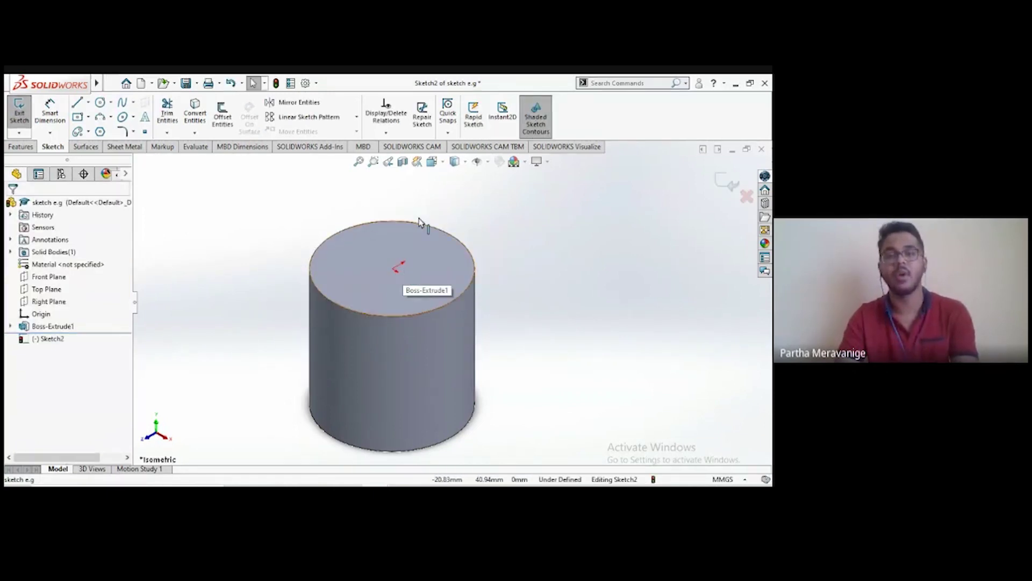
click(444, 161)
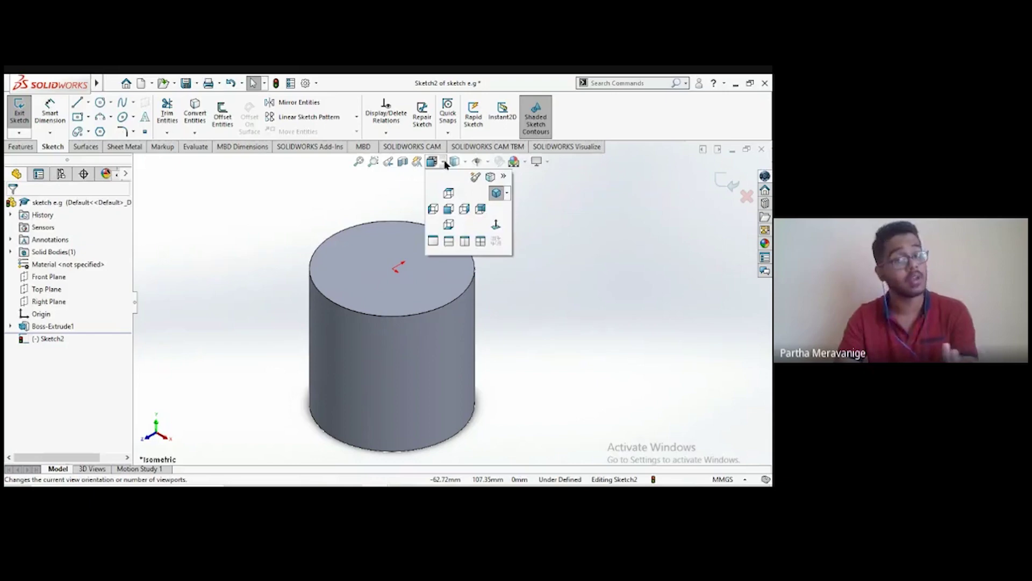
click(496, 224)
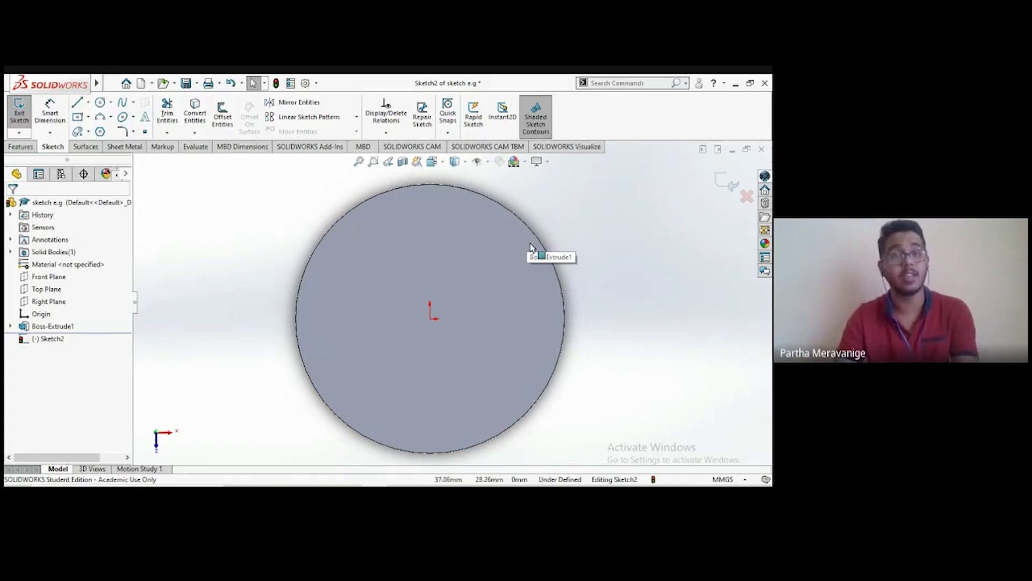
scroll(580, 260, up, 2)
middle_drag(583, 399, 482, 301)
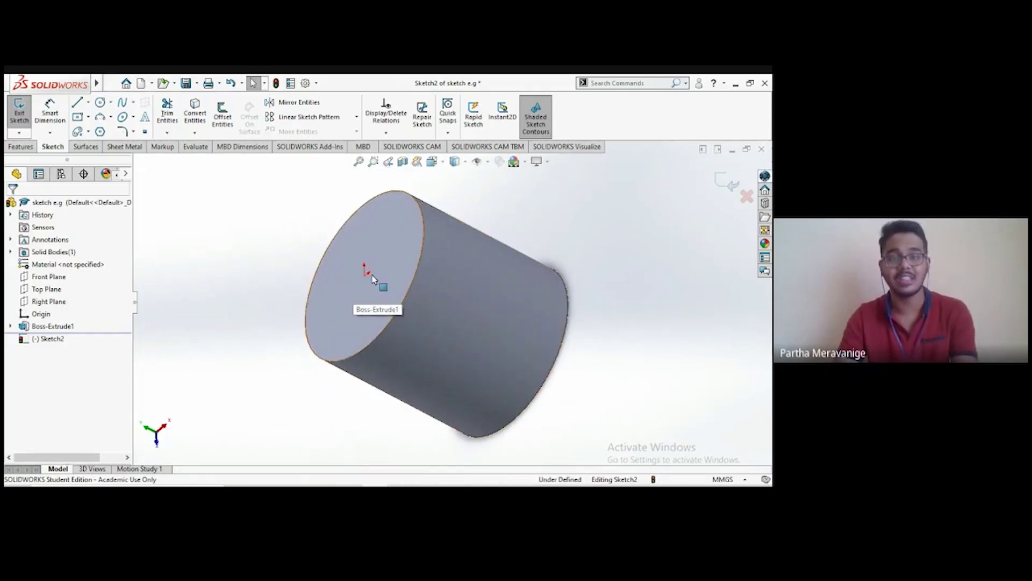
Step: Return to the empty document Part7 and start a new sketch on the Front Plane
click(732, 150)
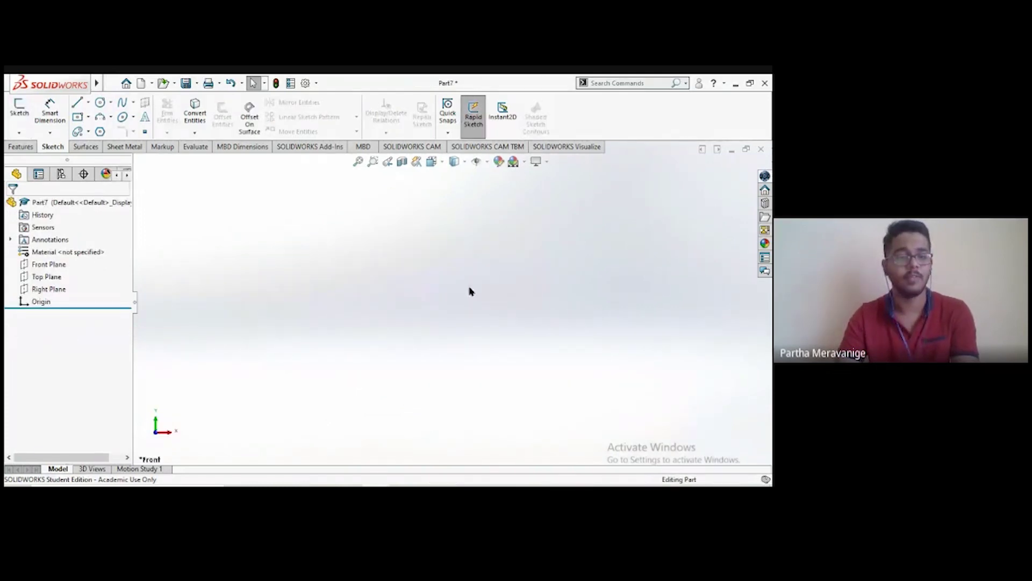
click(34, 264)
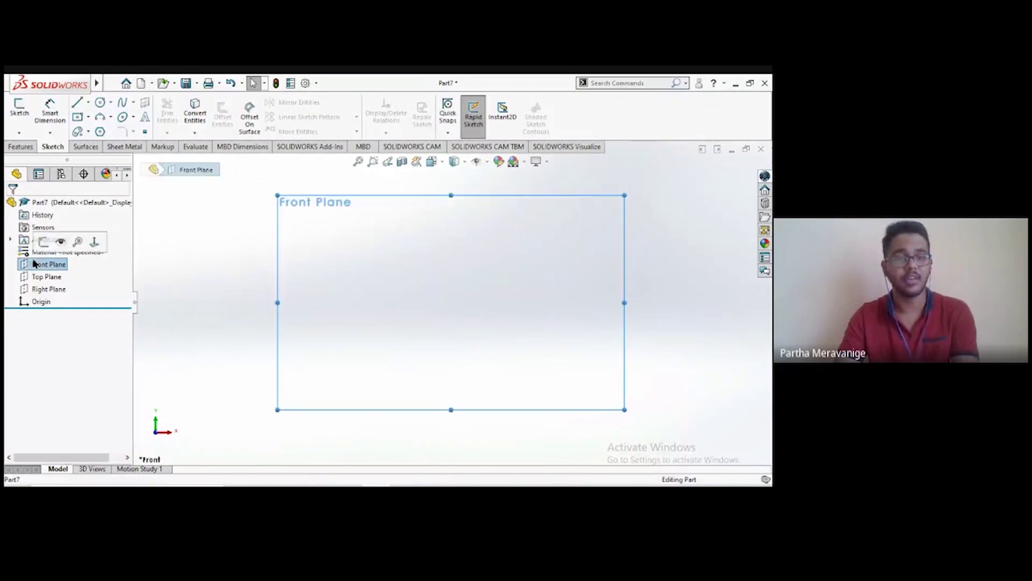
right_click(41, 264)
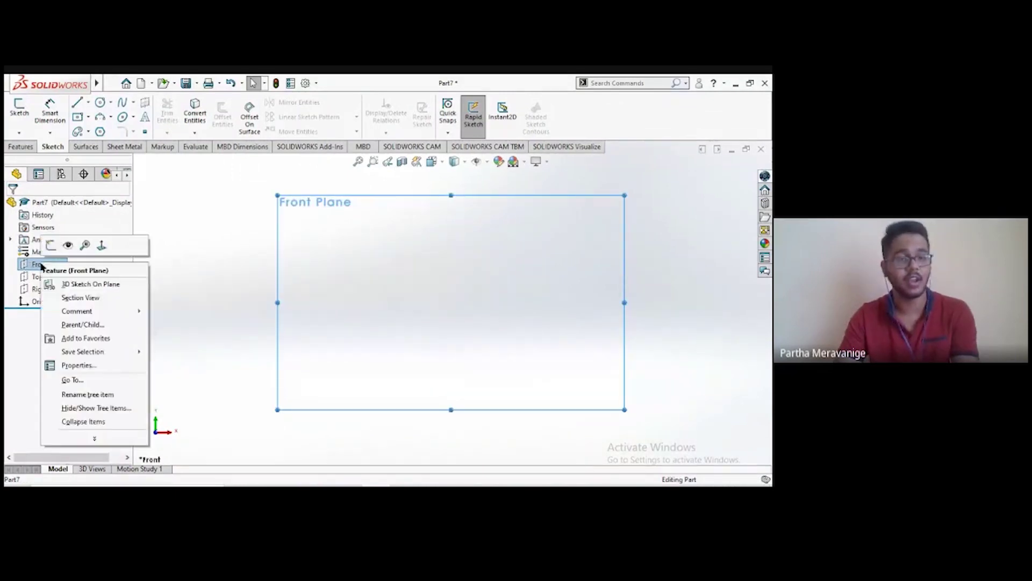
click(55, 242)
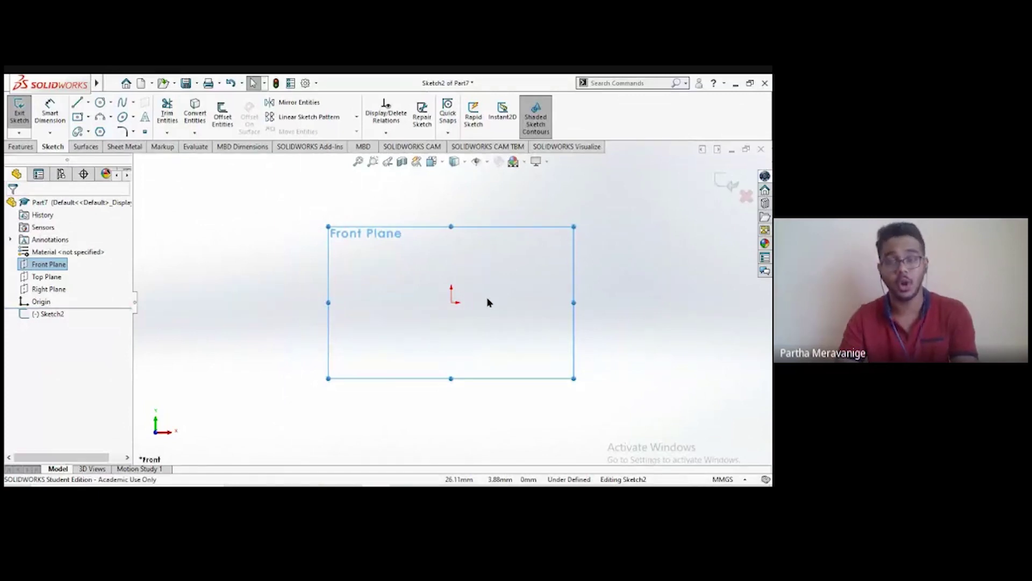
scroll(488, 302, down, 2)
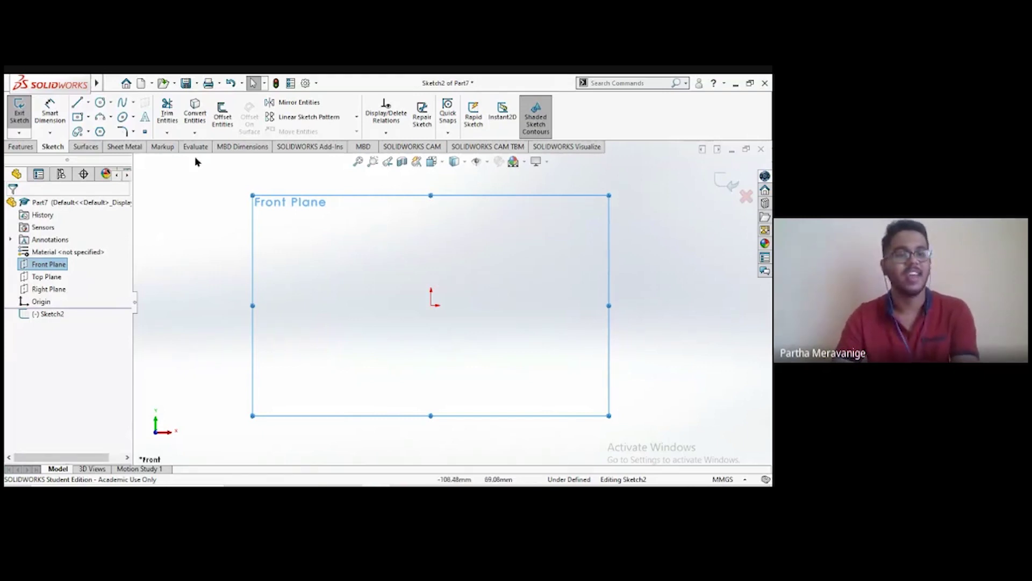
Step: Sketch a closed, irregular five-sided outline with the Line tool, its horizontal base edge about 37 mm long and ending at the origin
click(76, 103)
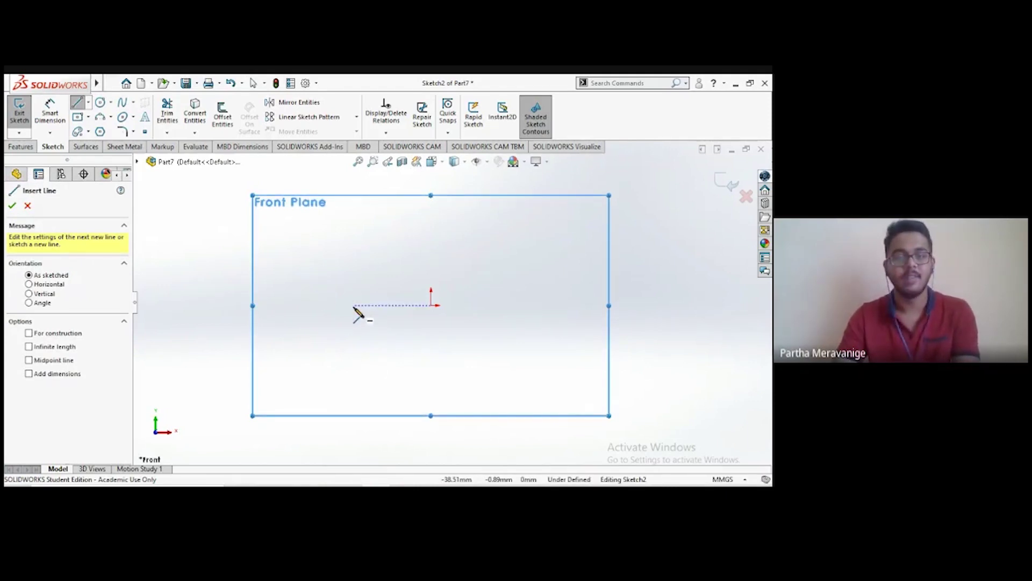
click(353, 306)
click(430, 305)
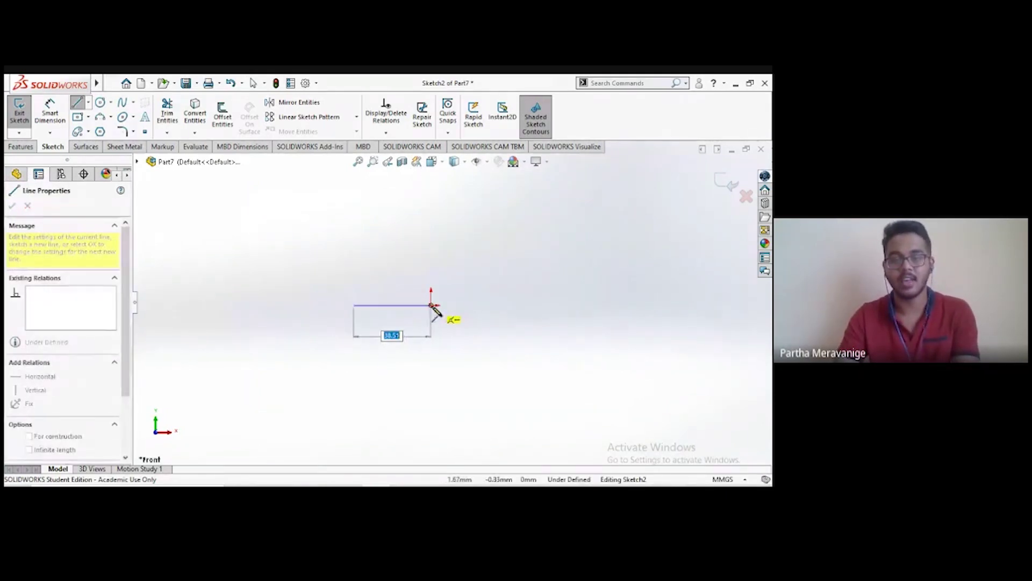
click(484, 222)
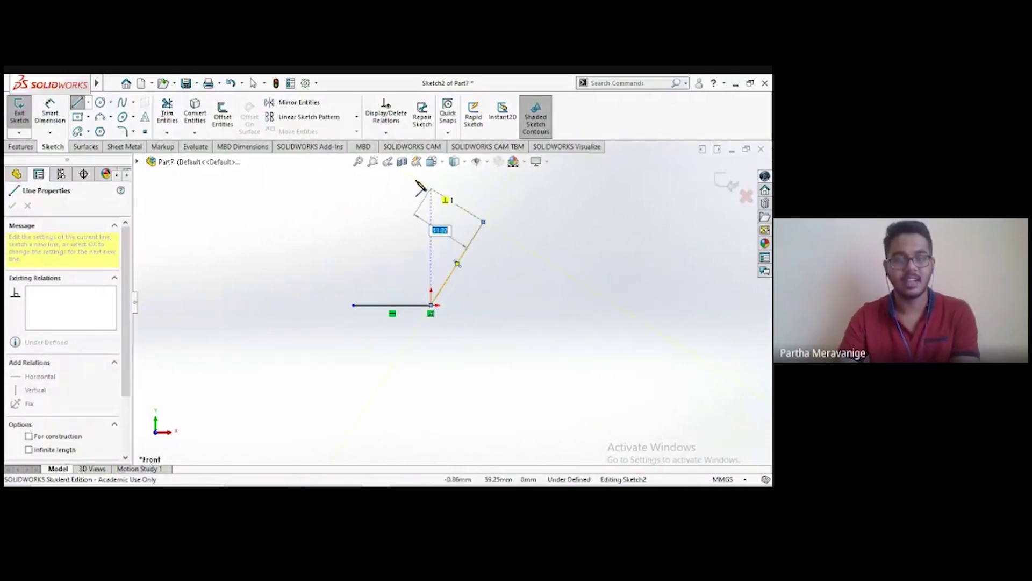
click(403, 172)
click(287, 230)
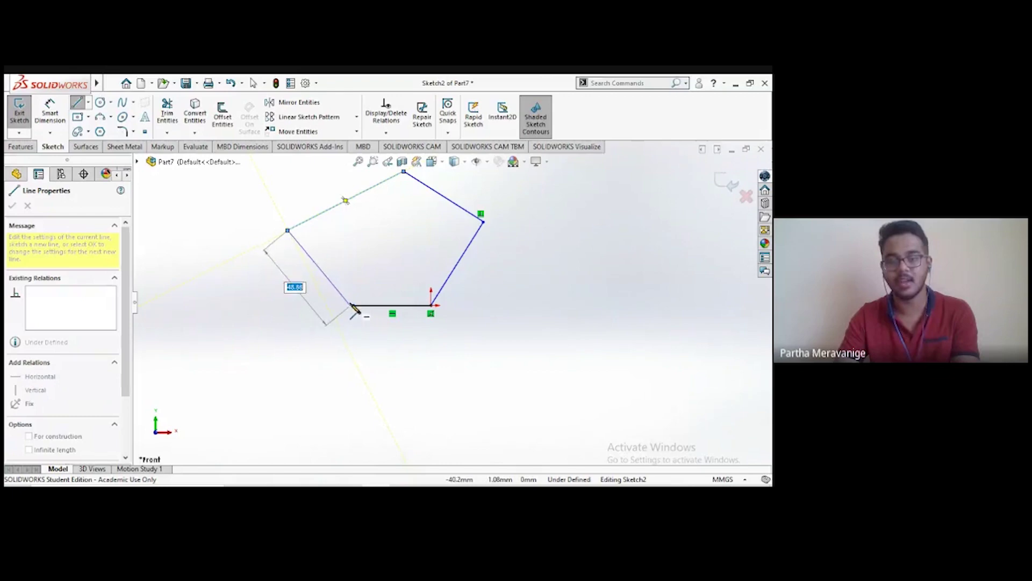
click(353, 305)
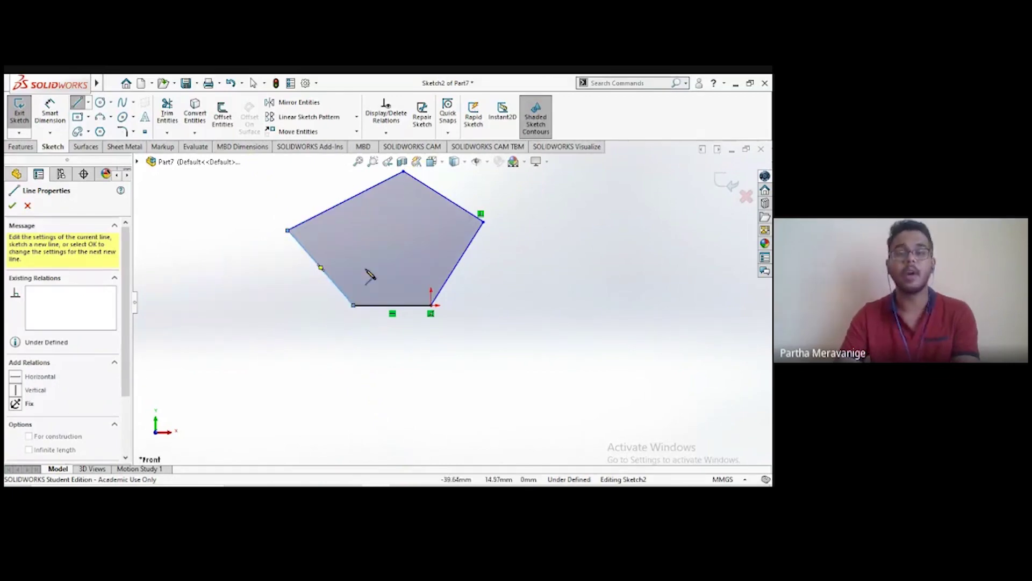
scroll(433, 226, up, 2)
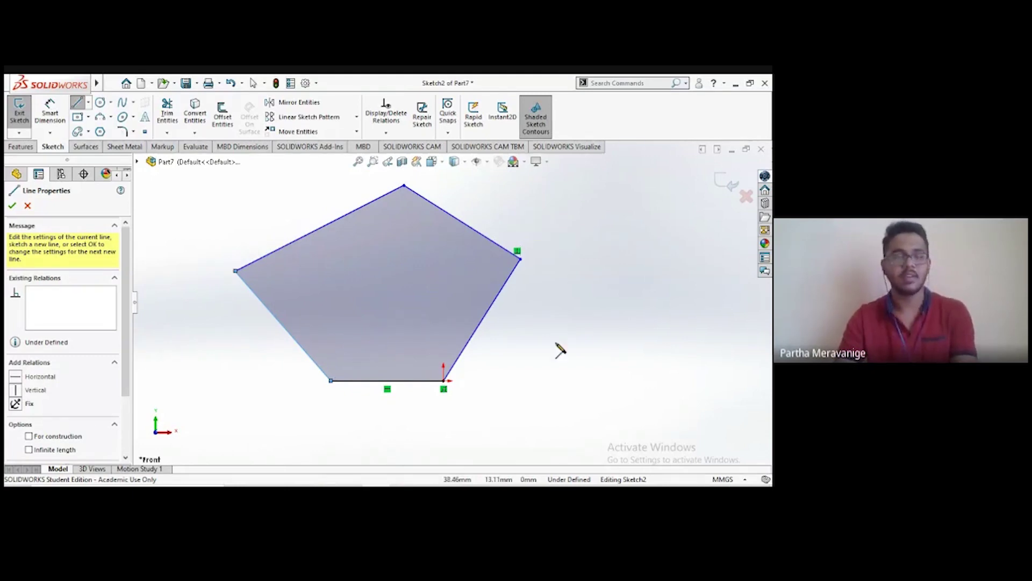
key(Escape)
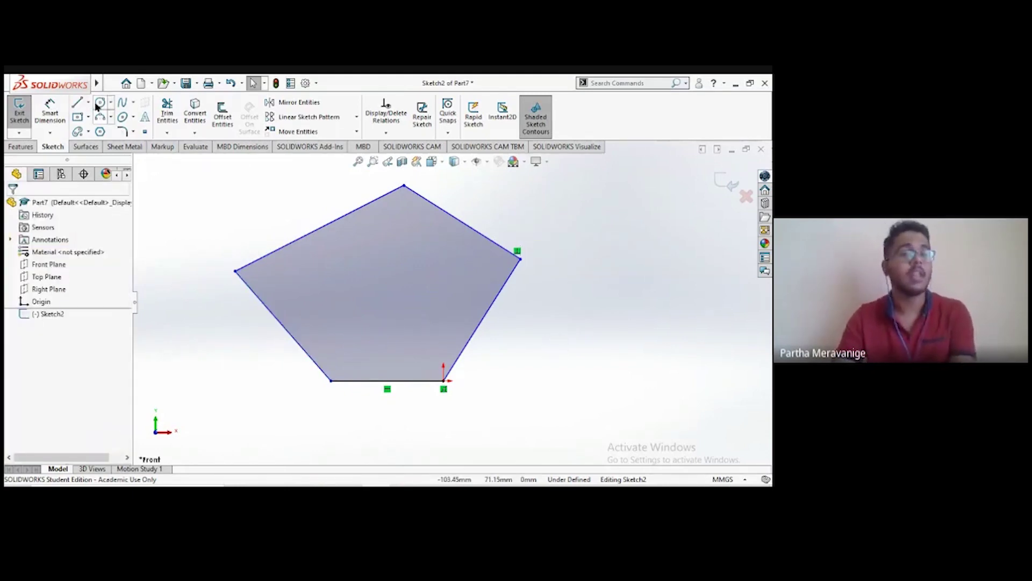
Step: Draw a centerline across the five-sided outline from its top vertex to the bottom-left vertex
click(88, 102)
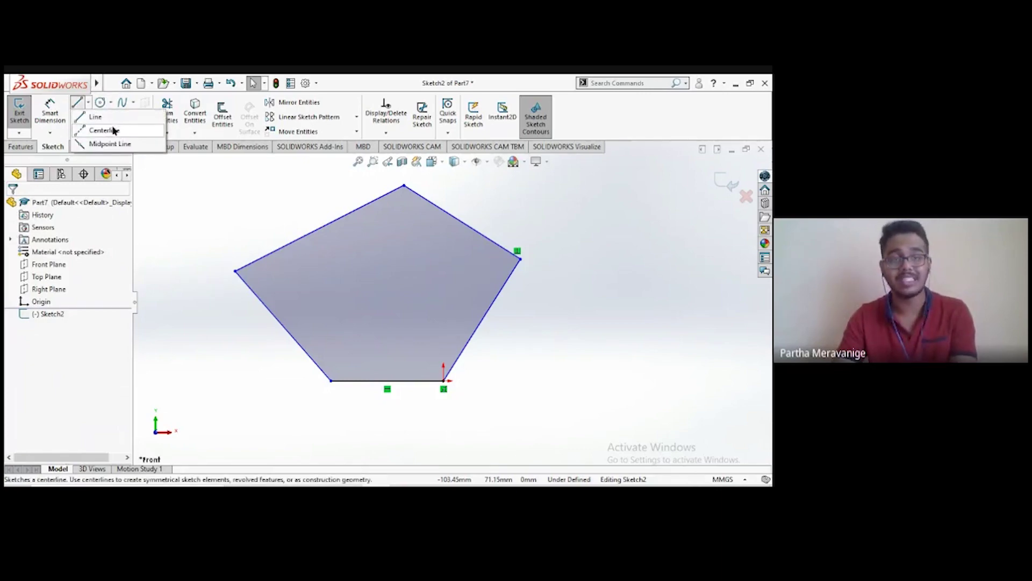
click(123, 132)
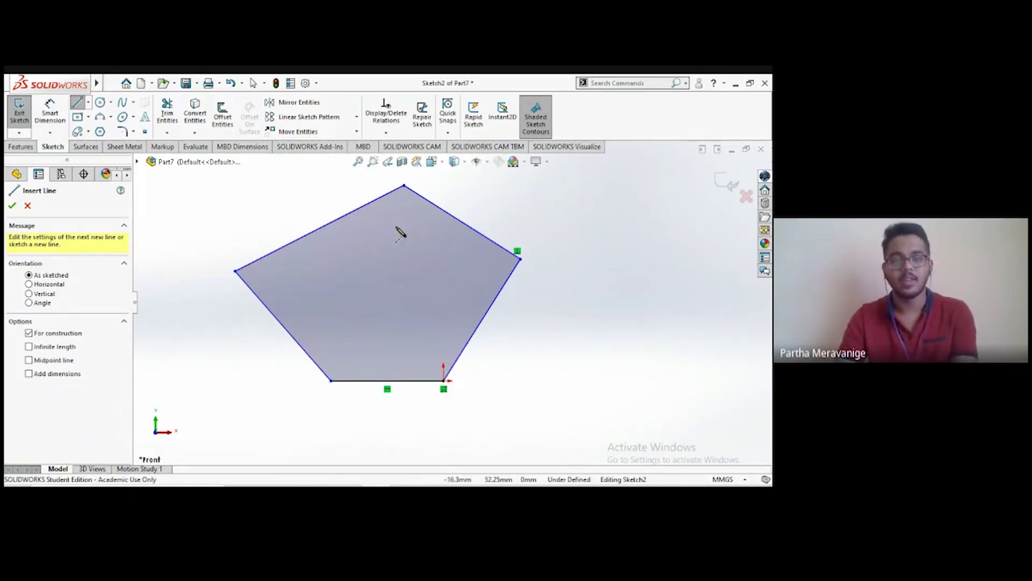
click(405, 186)
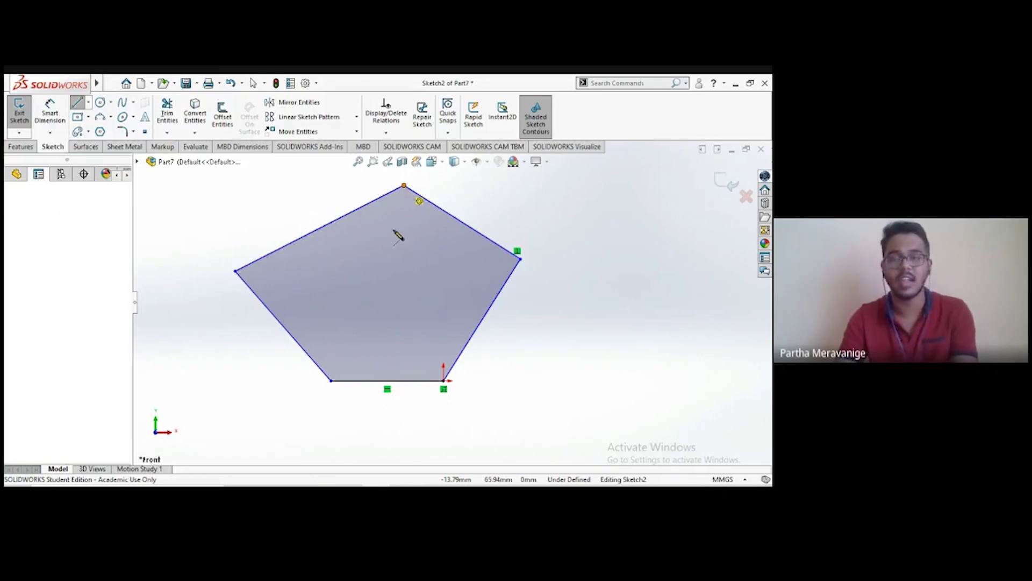
click(332, 381)
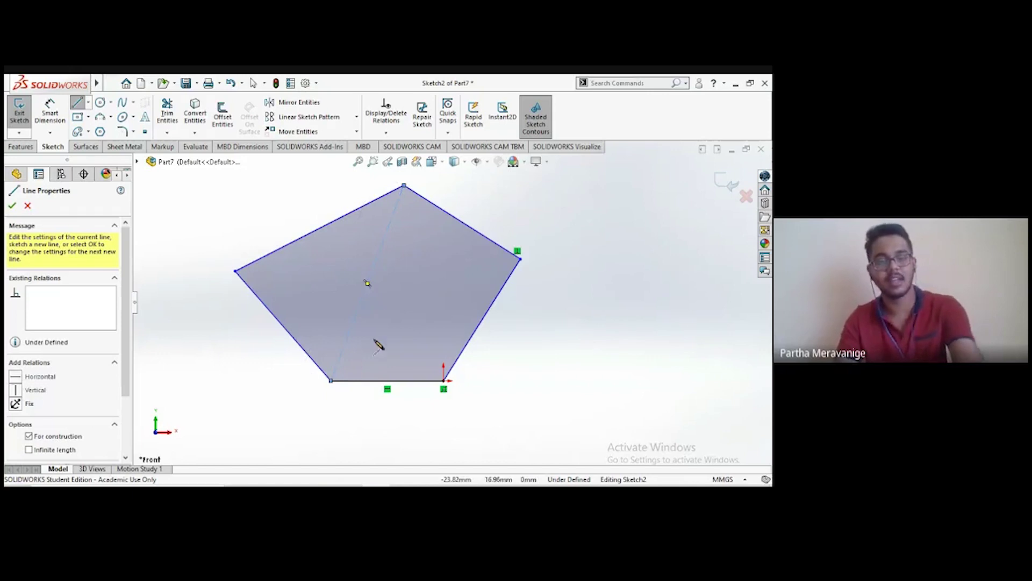
key(Escape)
key(Escape)
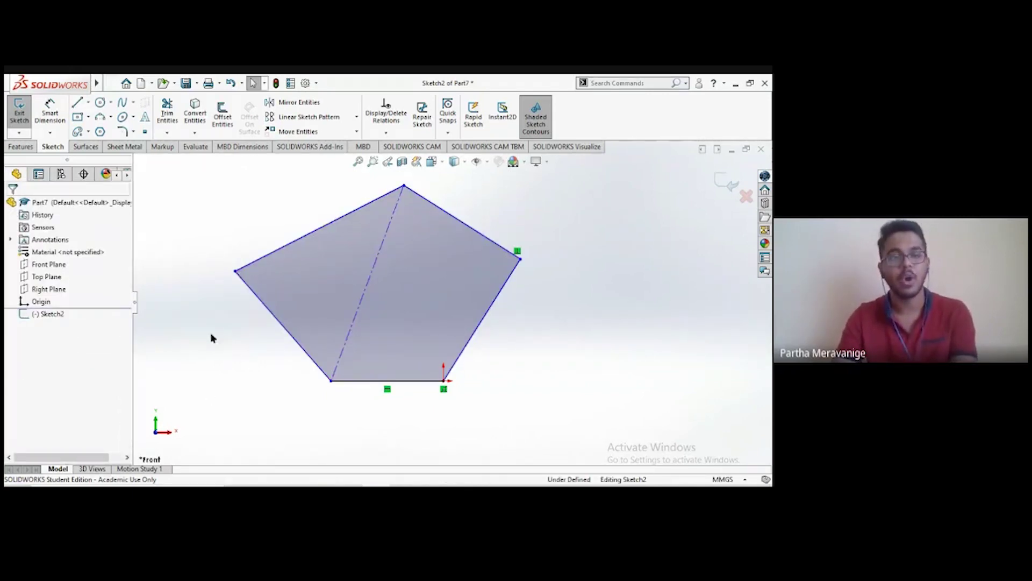
Step: Turn the outline's lower-left edge into construction geometry and back into a regular solid line
click(270, 312)
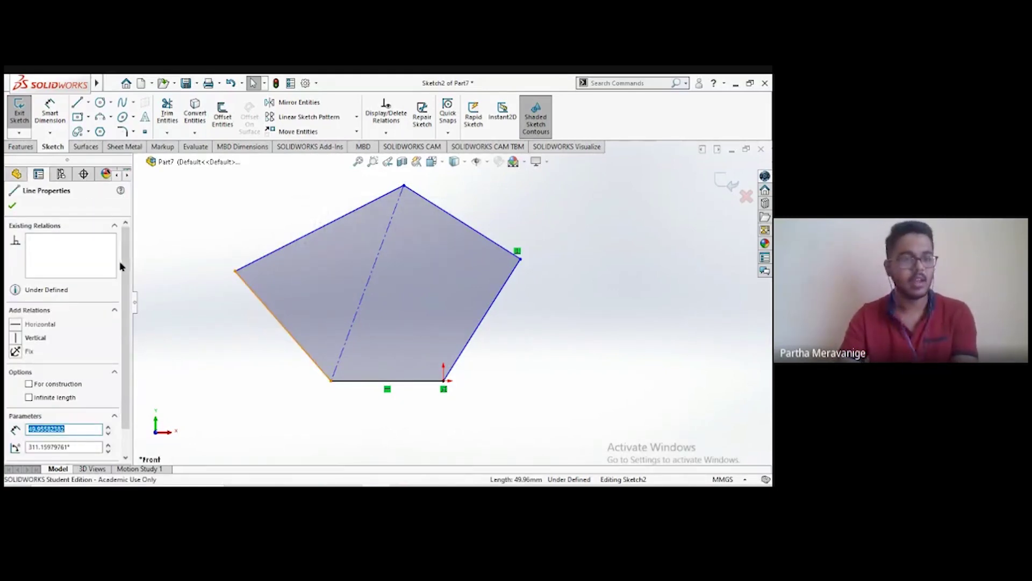
scroll(121, 253, down, 1)
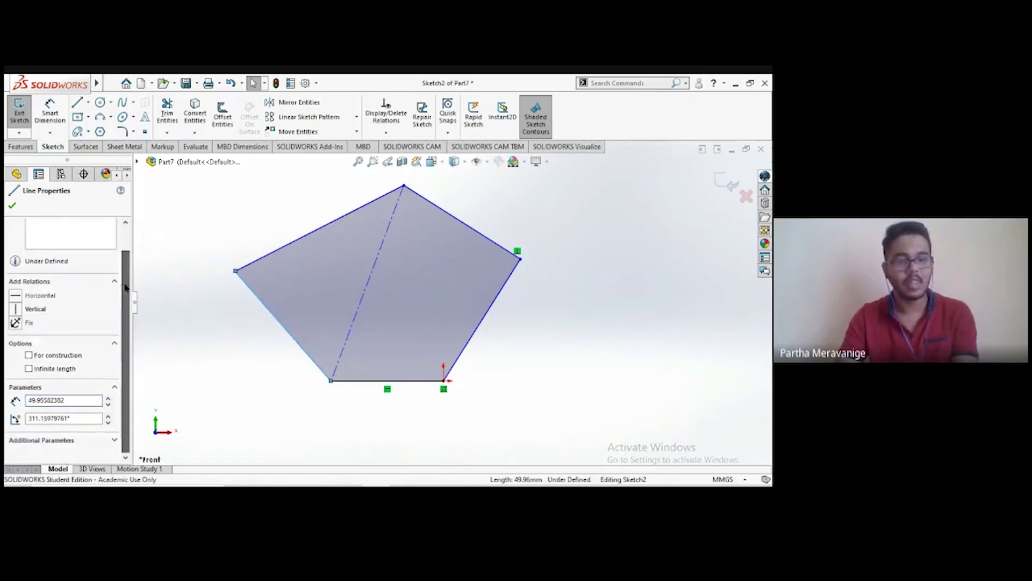
click(29, 355)
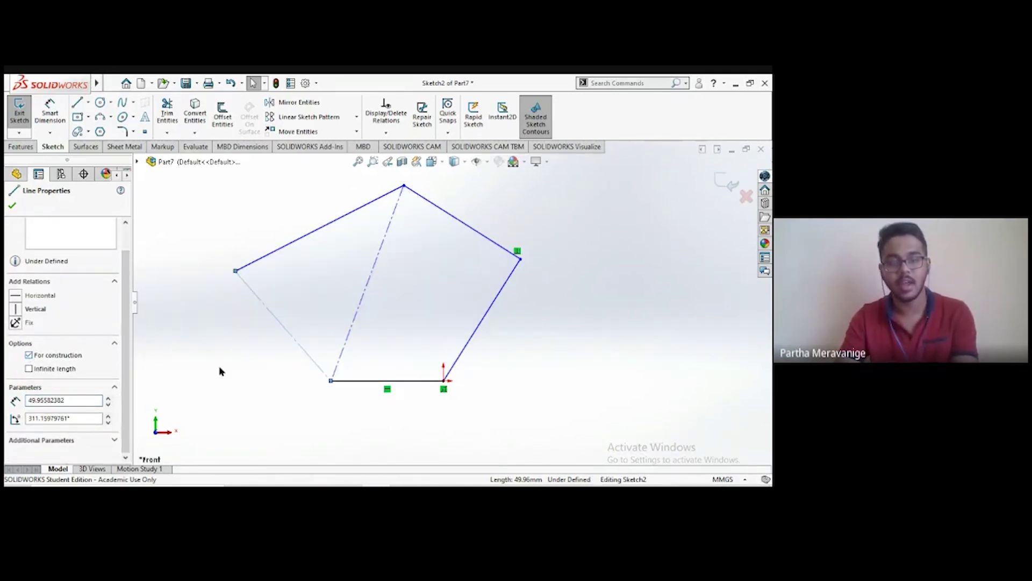
click(274, 370)
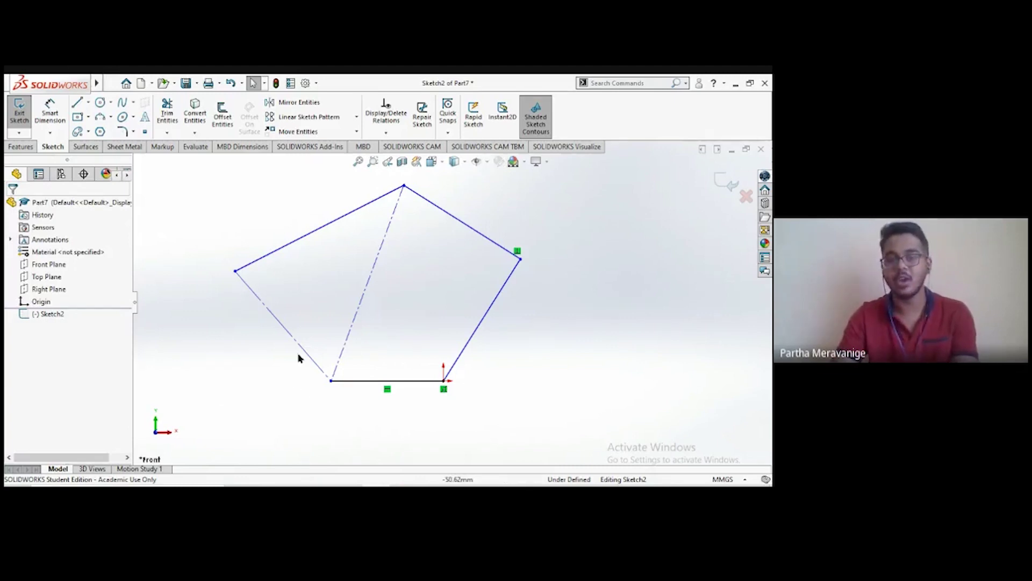
click(270, 318)
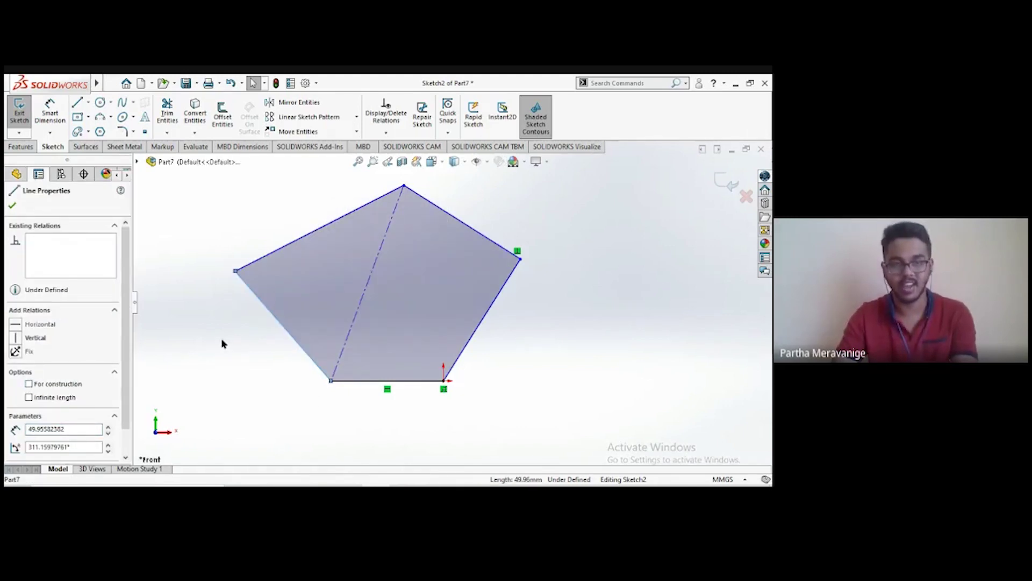
click(12, 207)
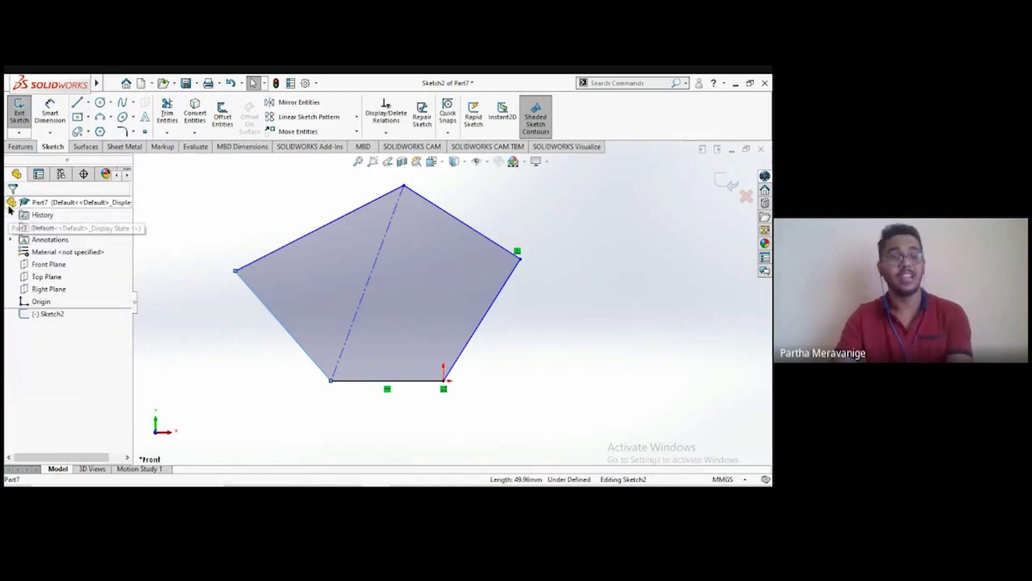
Step: Draw a horizontal midpoint line about 100 mm long above and to the left of the five-sided outline
click(89, 103)
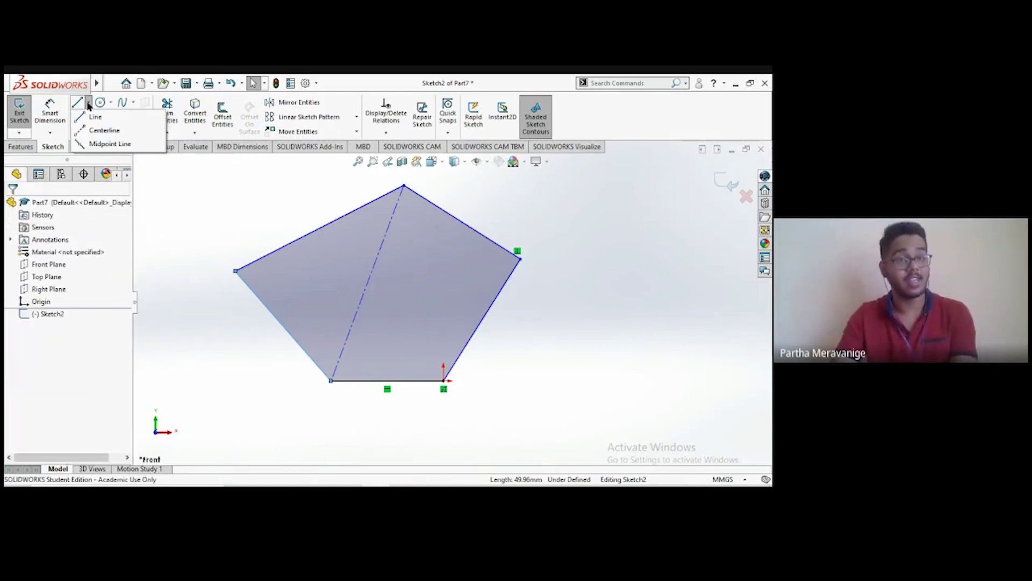
click(111, 146)
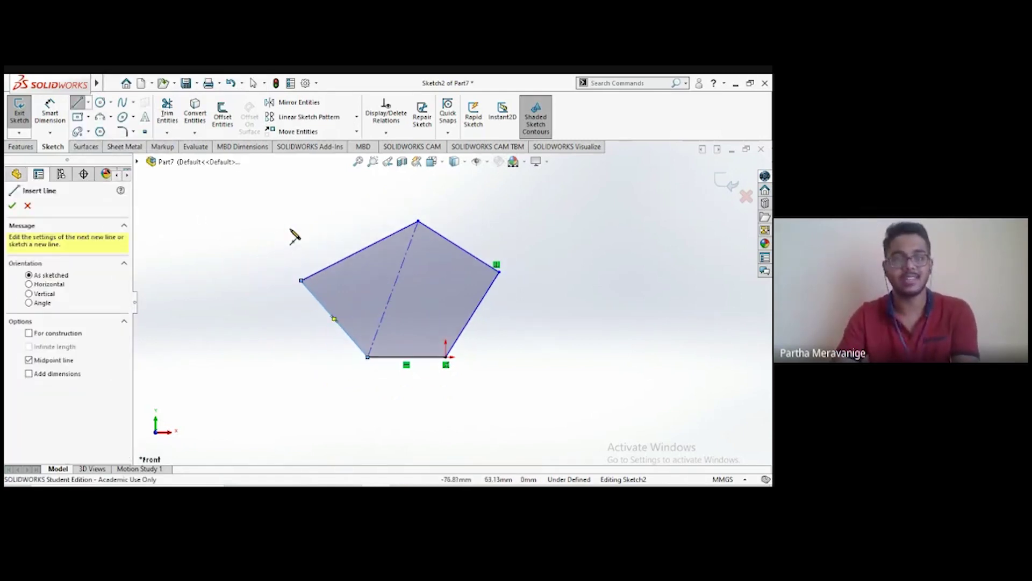
click(288, 211)
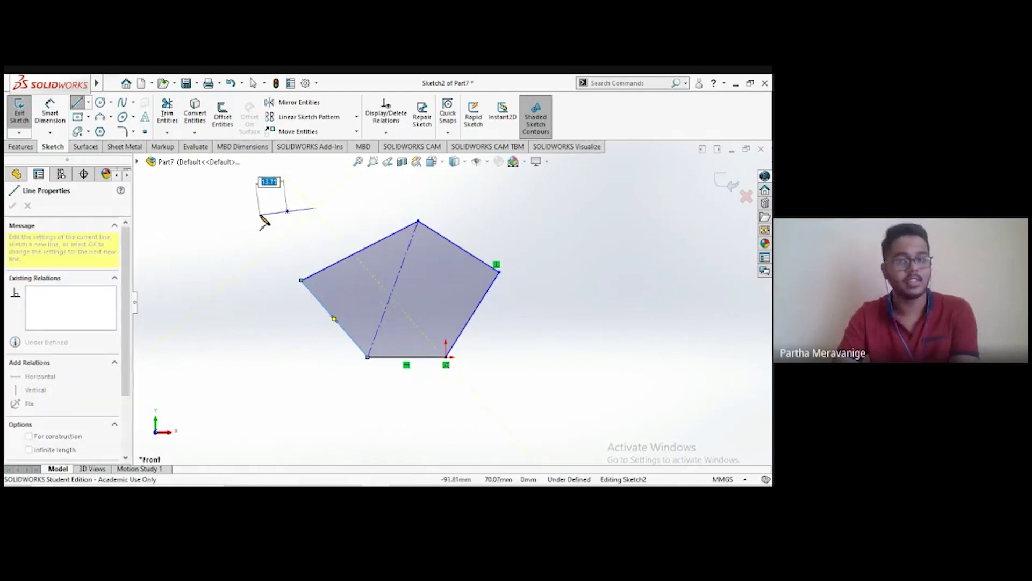
click(186, 212)
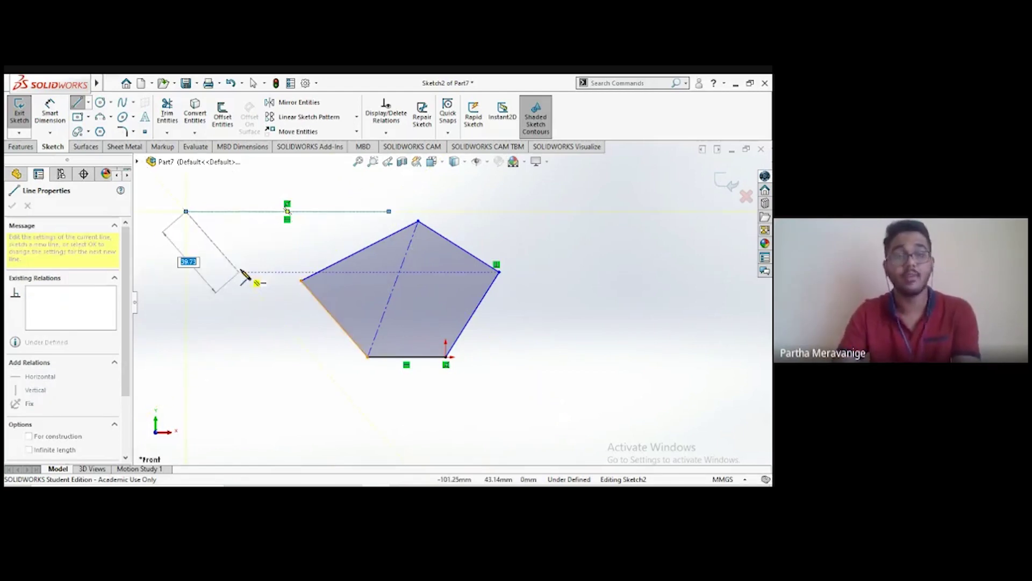
key(Escape)
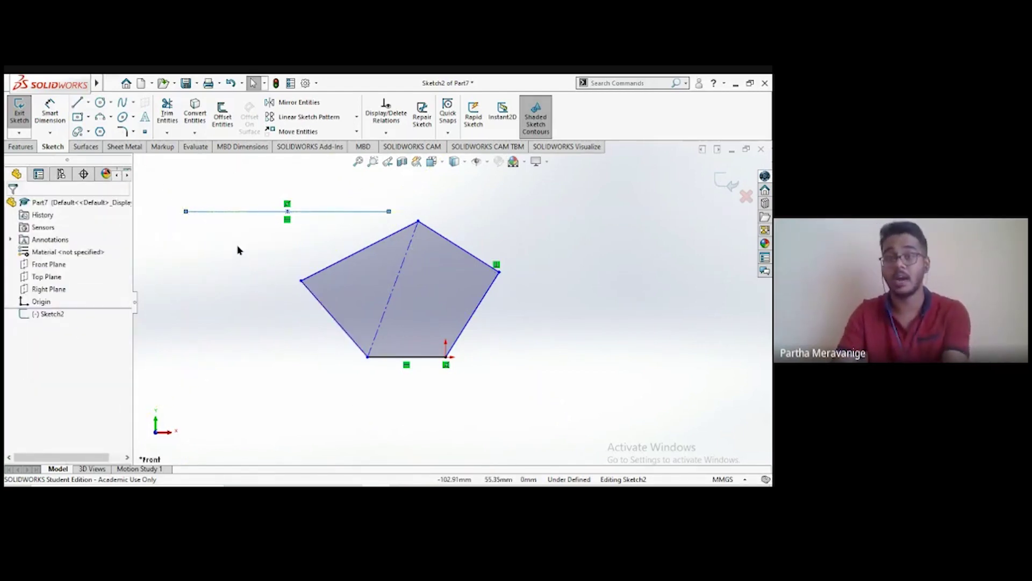
scroll(417, 276, down, 2)
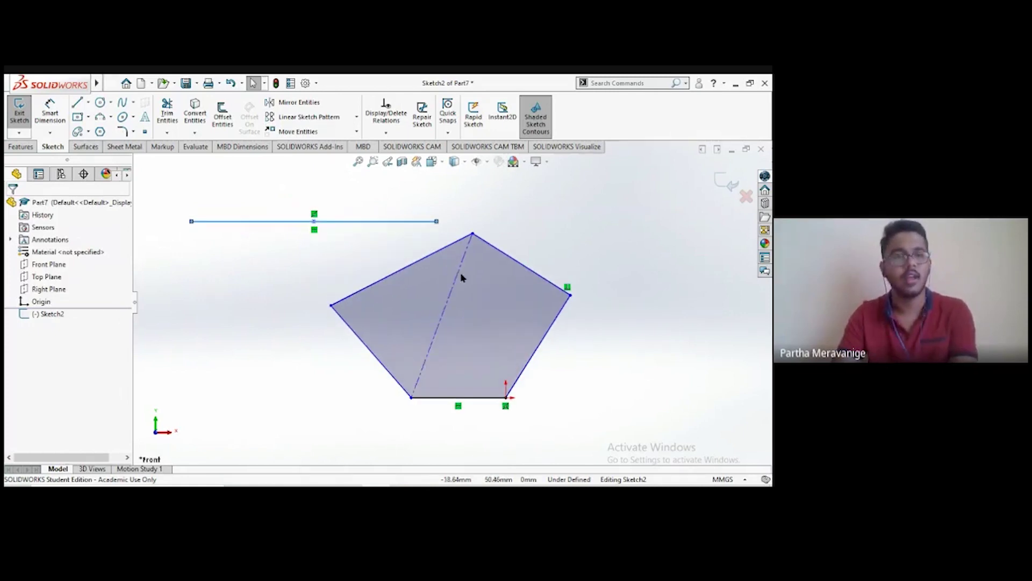
Step: Add a length dimension above the horizontal midpoint line with Smart Dimension
click(56, 135)
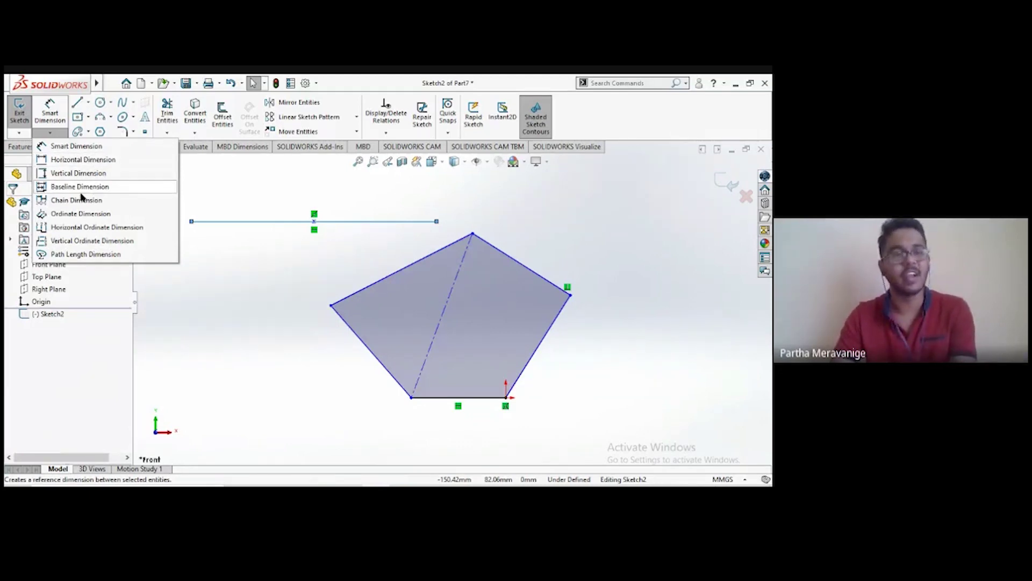
click(50, 133)
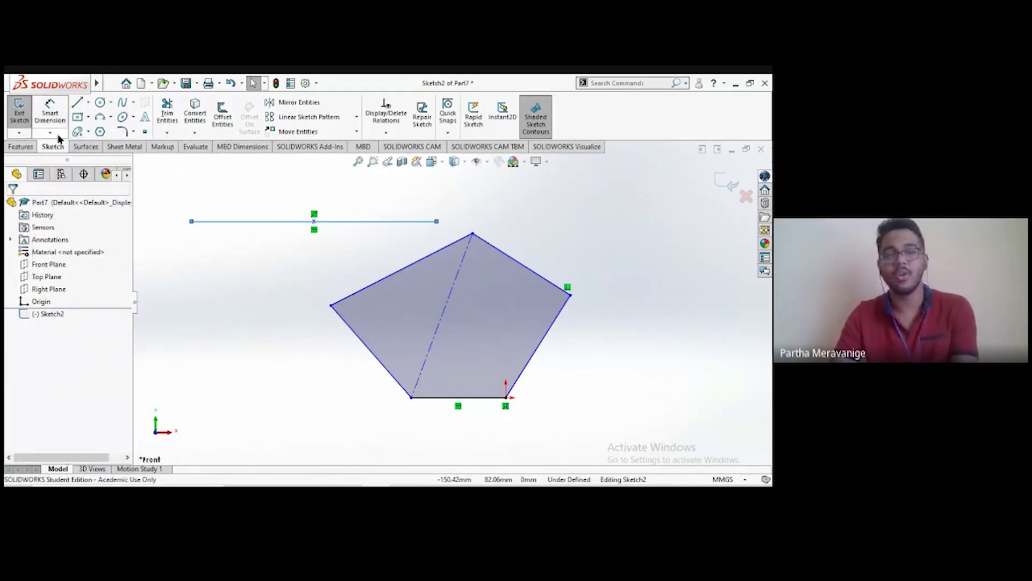
click(50, 112)
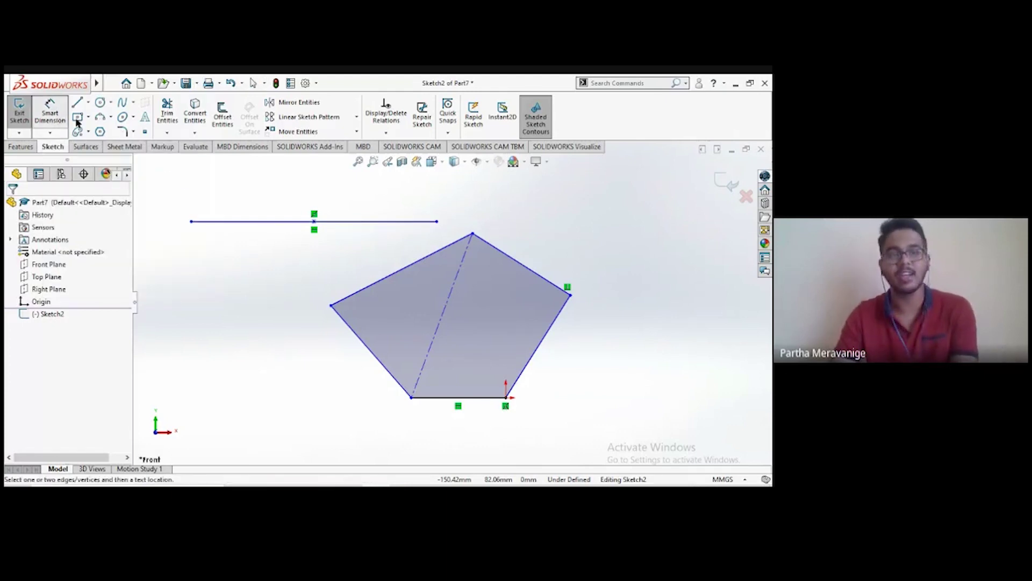
click(237, 222)
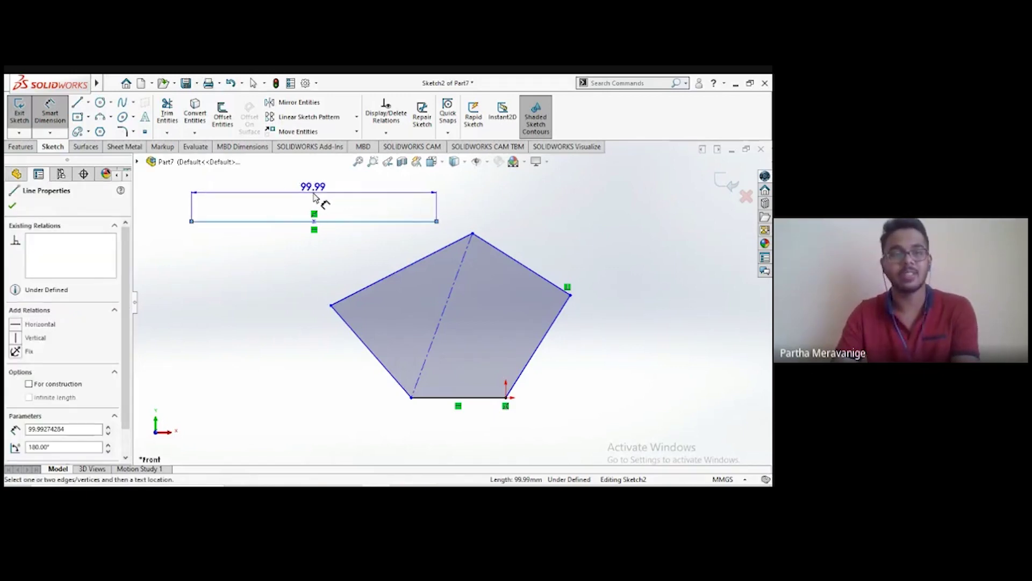
click(314, 196)
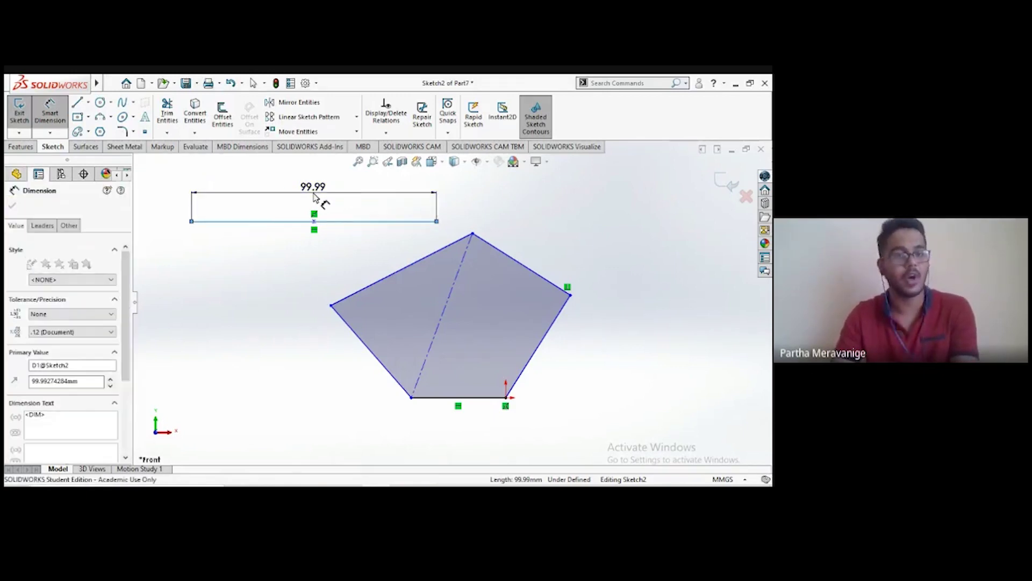
mouse_move(311, 159)
mouse_down()
mouse_move(285, 241)
mouse_move(255, 253)
mouse_move(247, 242)
mouse_up()
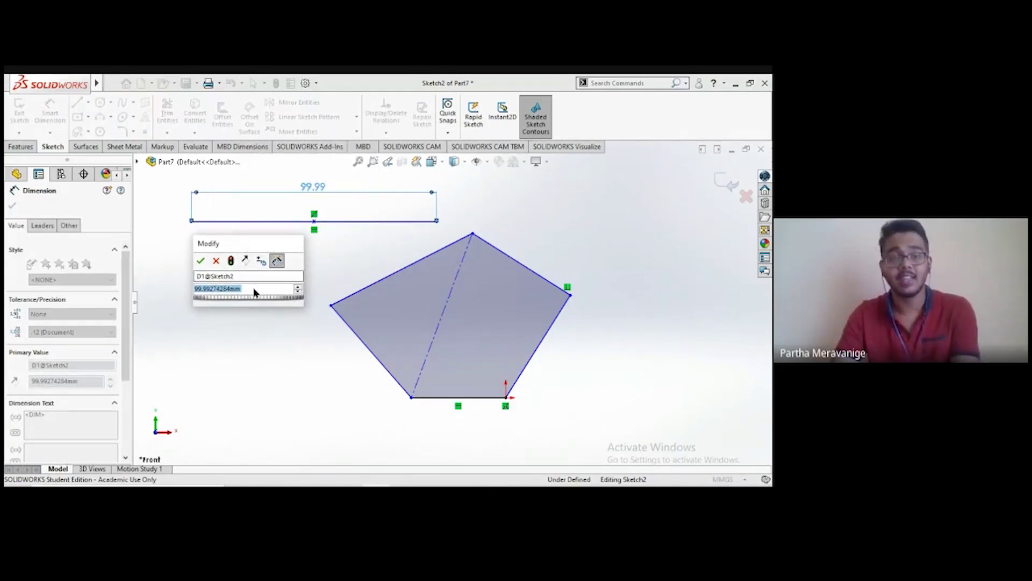
Step: Try 150 mm as the horizontal line's length and step the value up and down in 10 mm increments
text(100)
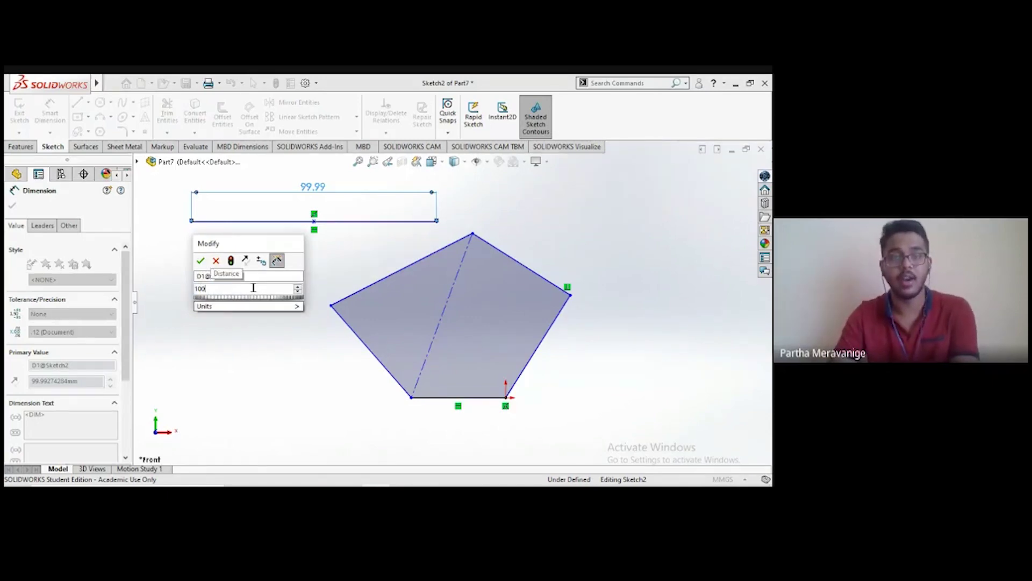
key(BackSpace)
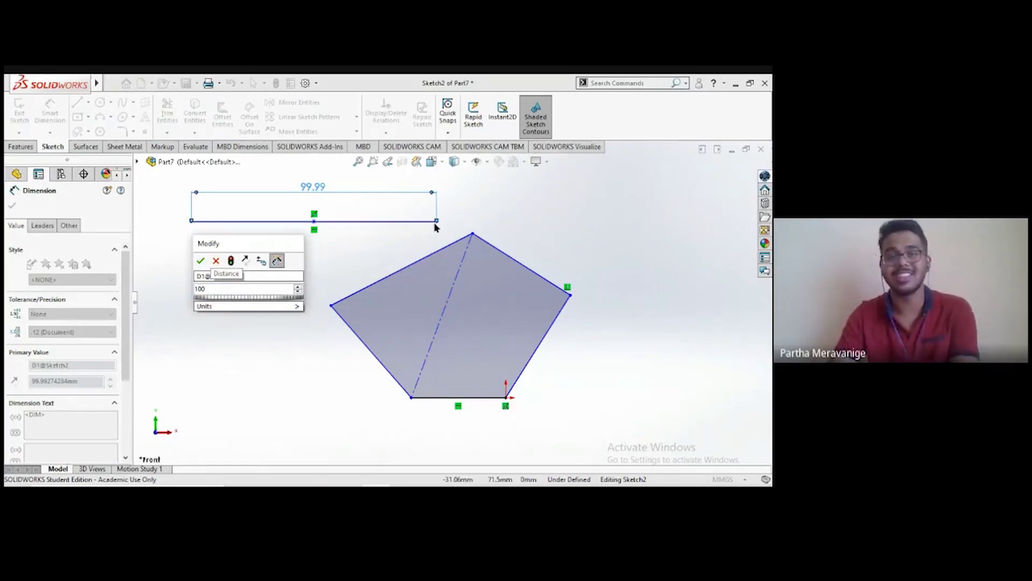
key(BackSpace)
text(50)
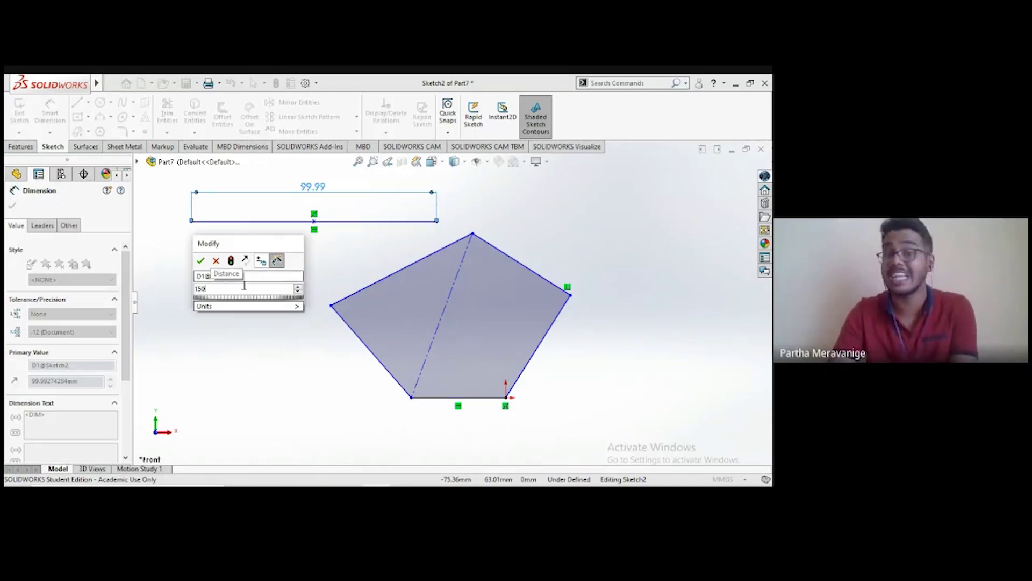
mouse_move(267, 311)
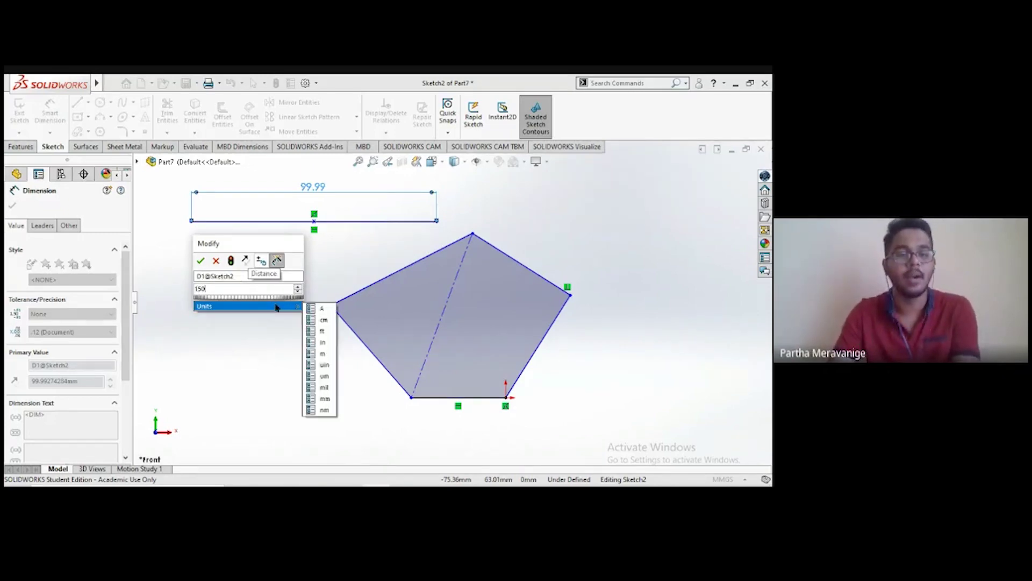
scroll(256, 303, up, 1)
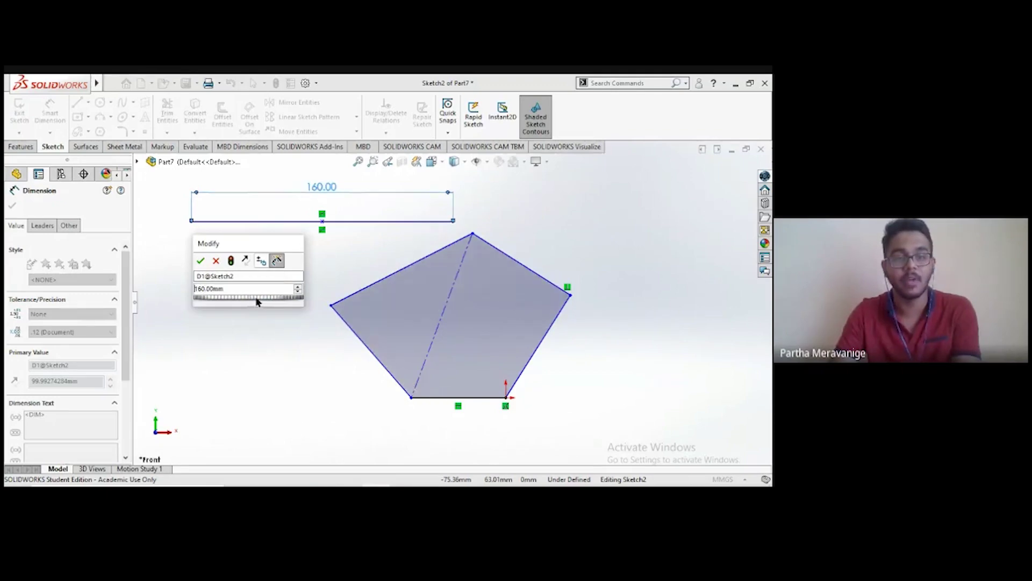
scroll(250, 300, down, 6)
scroll(241, 304, up, 4)
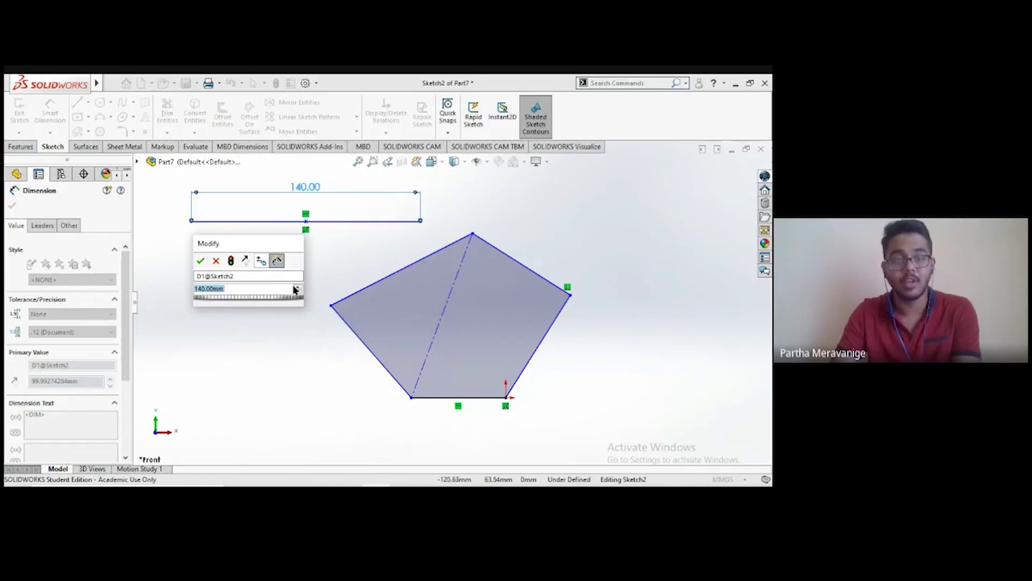
scroll(299, 290, up, 3)
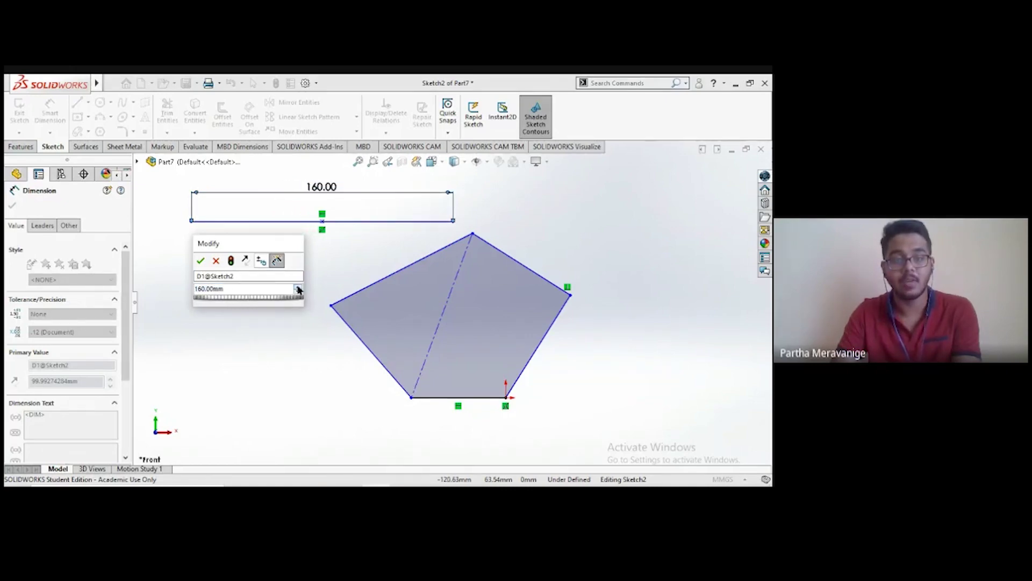
scroll(298, 290, up, 4)
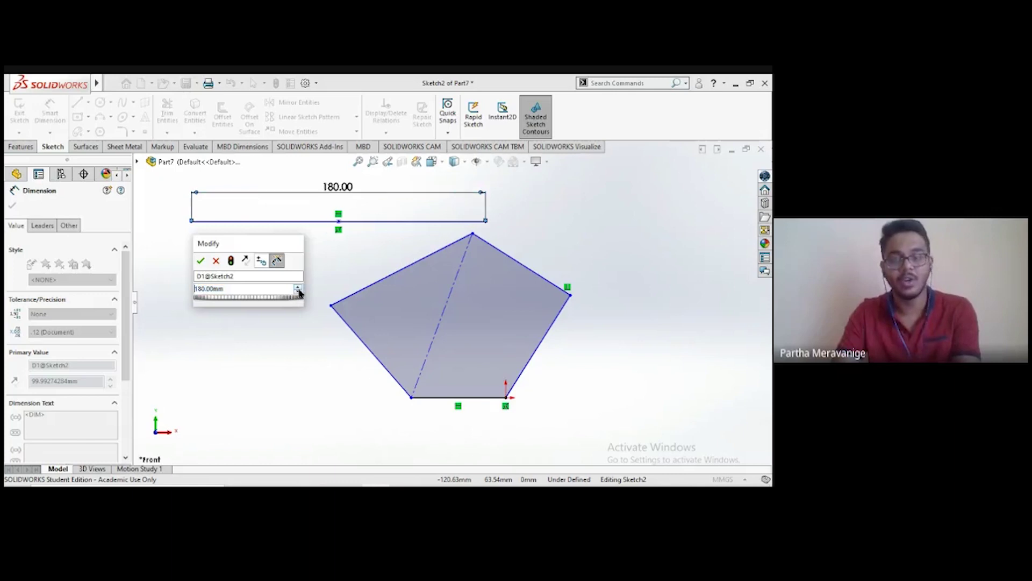
Step: Set the horizontal midpoint line's length to 100 mm
text(1)
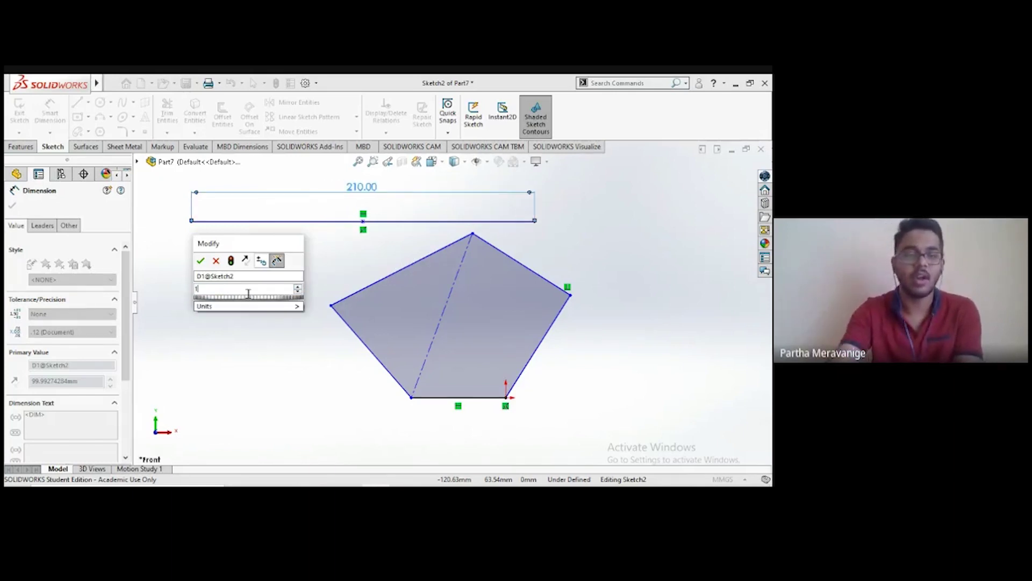
text(00)
key(Return)
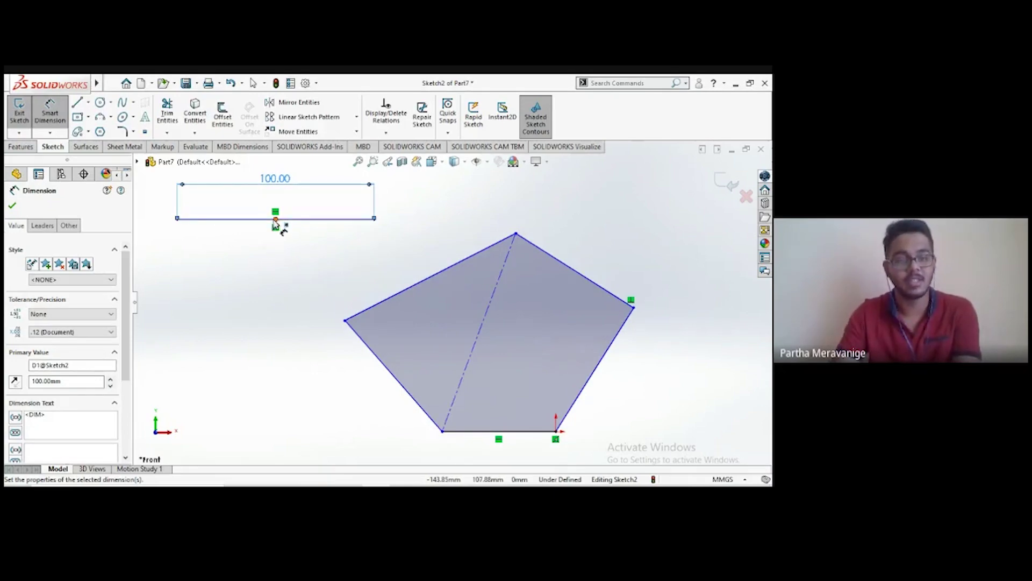
click(253, 297)
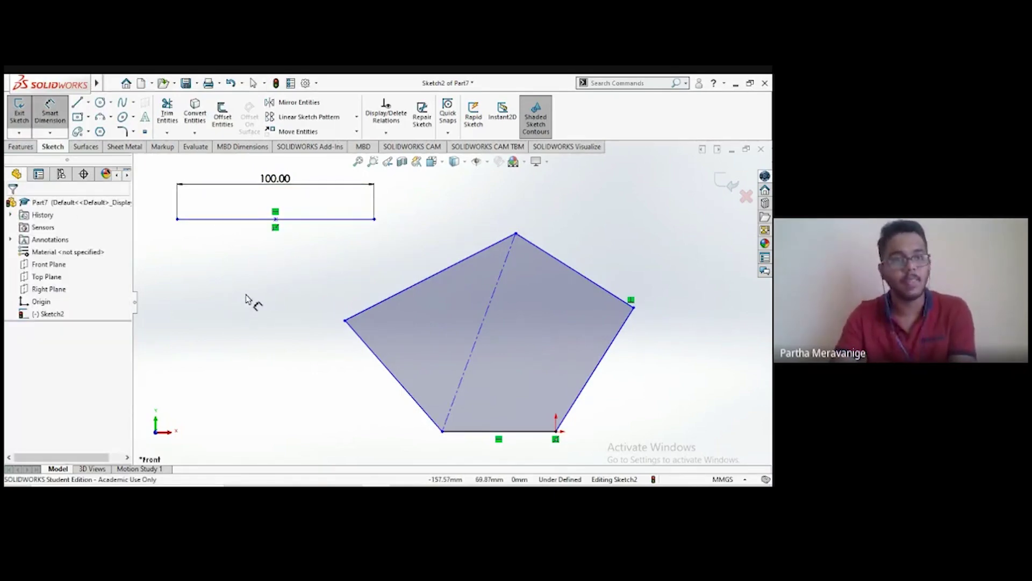
Step: Add a 120° angle dimension between the two edges meeting at the five-sided outline's top vertex
click(479, 253)
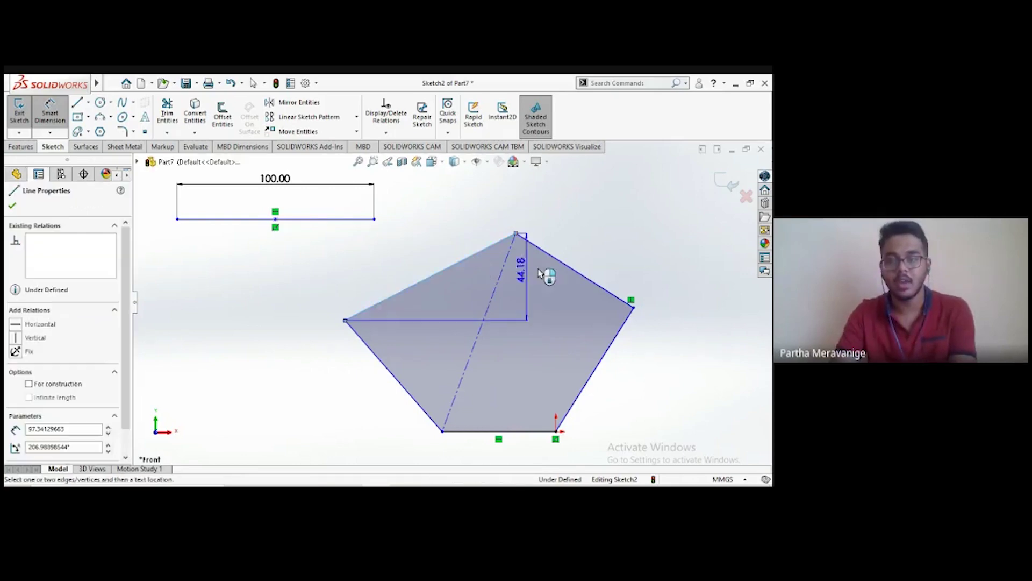
click(553, 258)
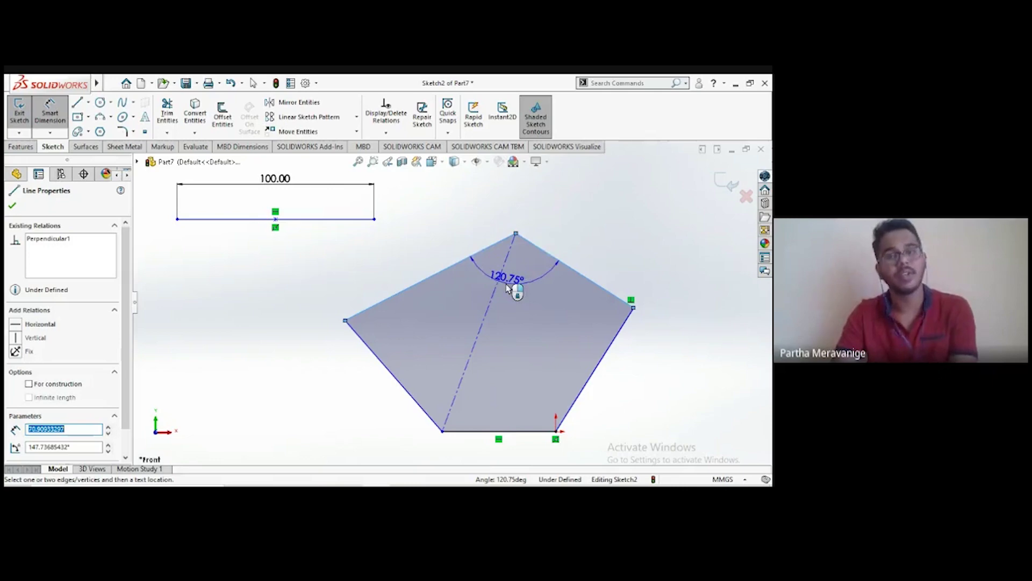
click(507, 290)
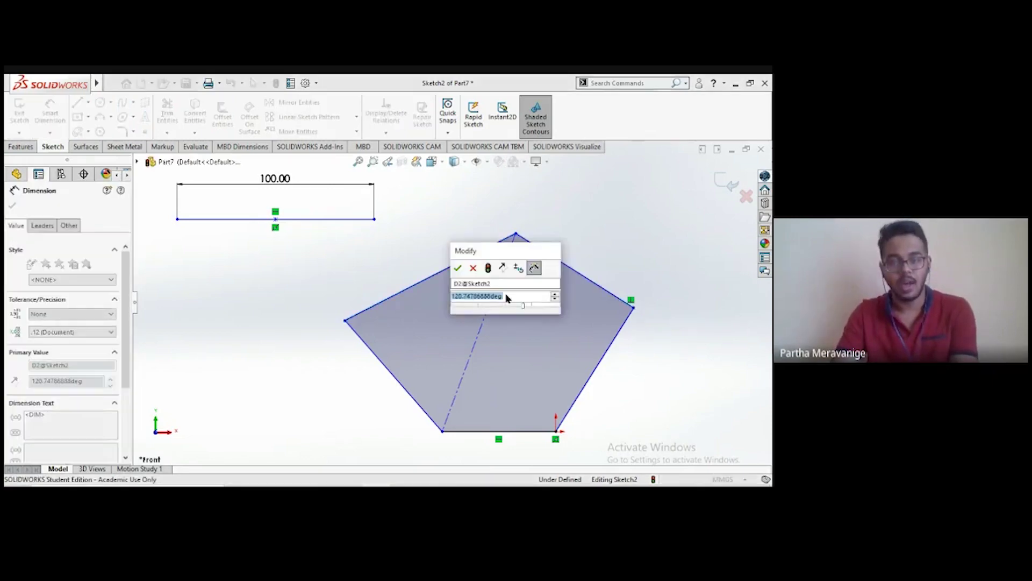
drag(505, 254, 587, 183)
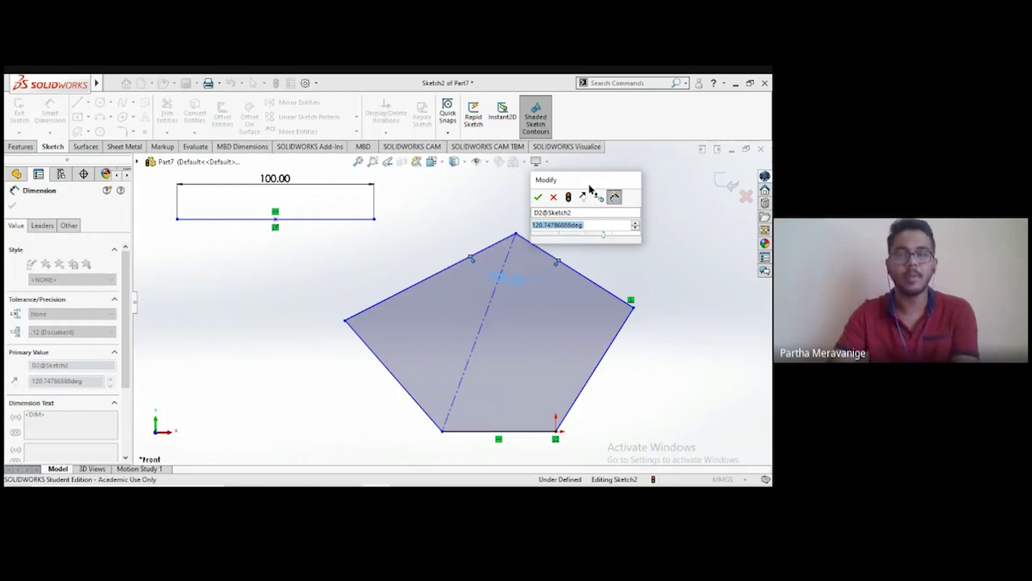
text(120)
key(Return)
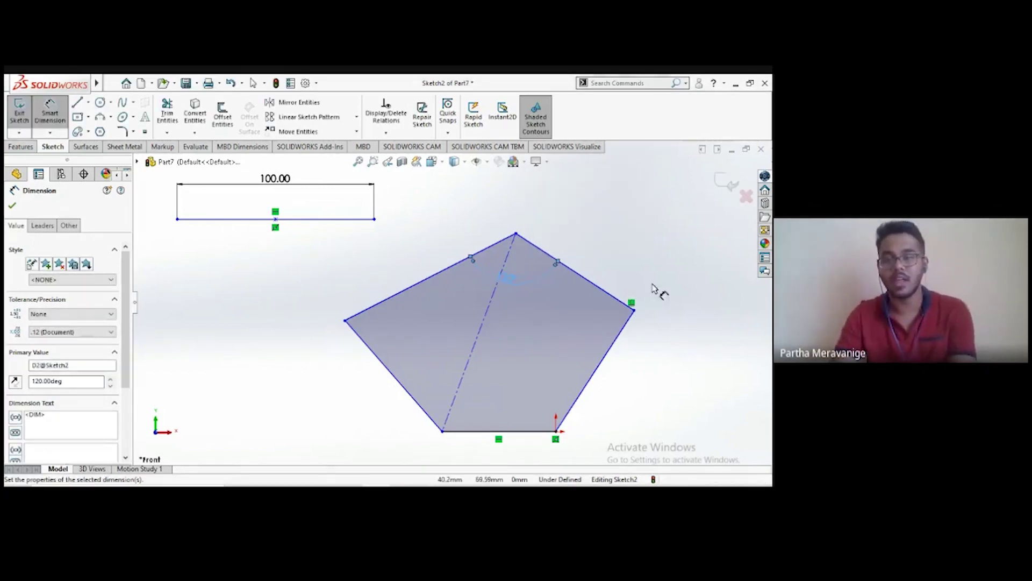
click(11, 205)
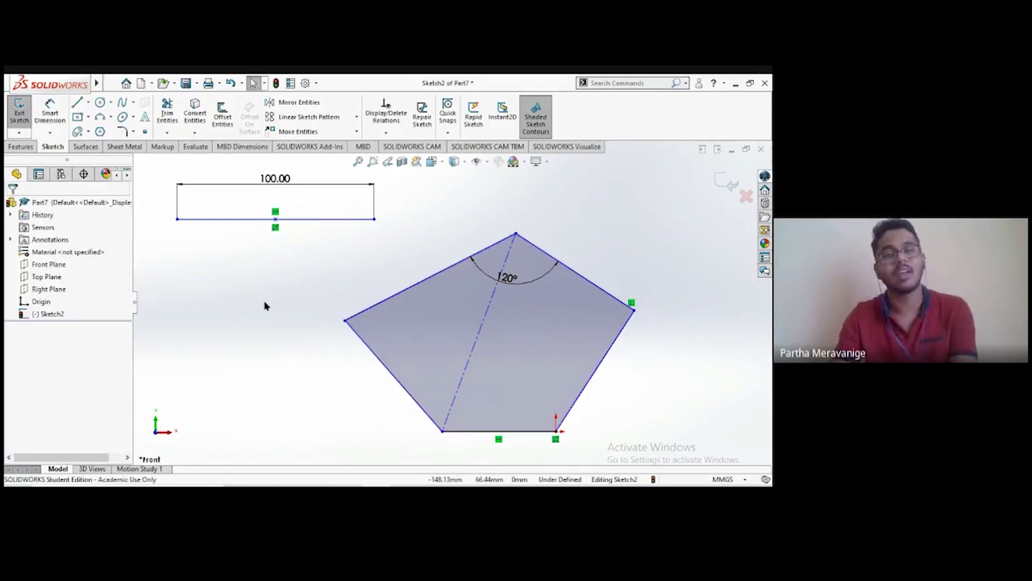
Step: Add a 45° angle dimension between the diagonal centerline and the outline's lower-left edge with Smart Dimension
click(50, 110)
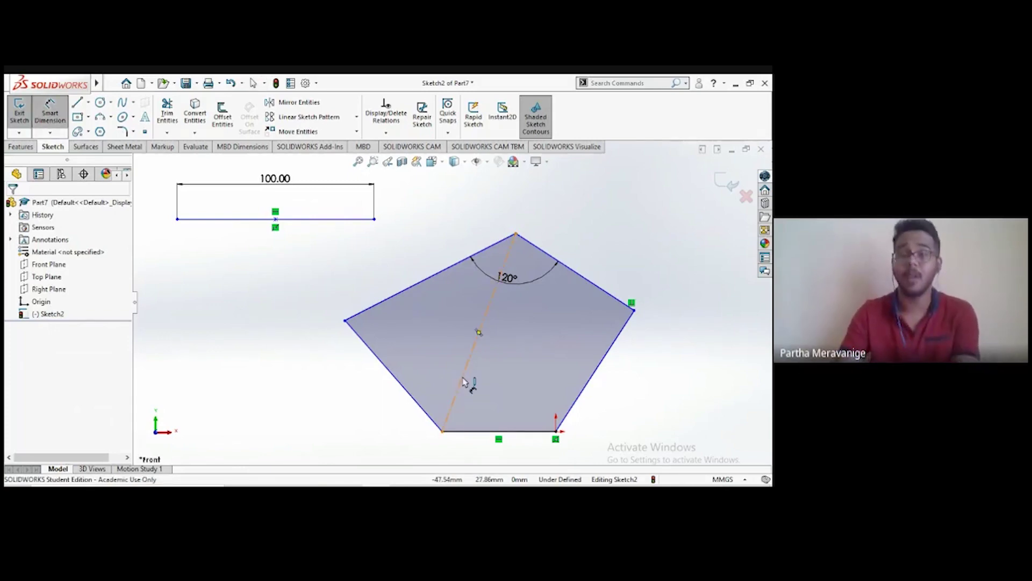
click(463, 380)
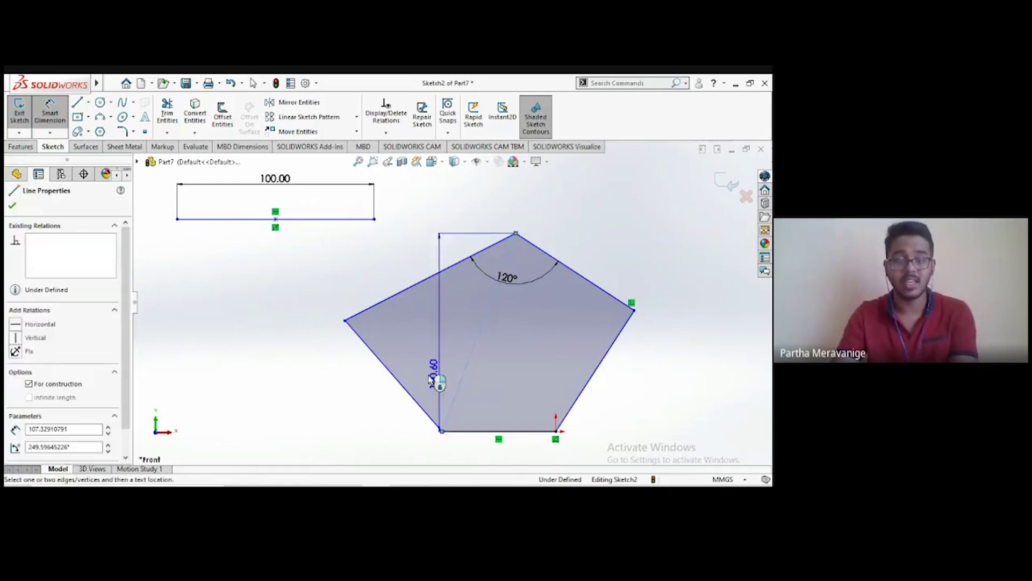
click(422, 412)
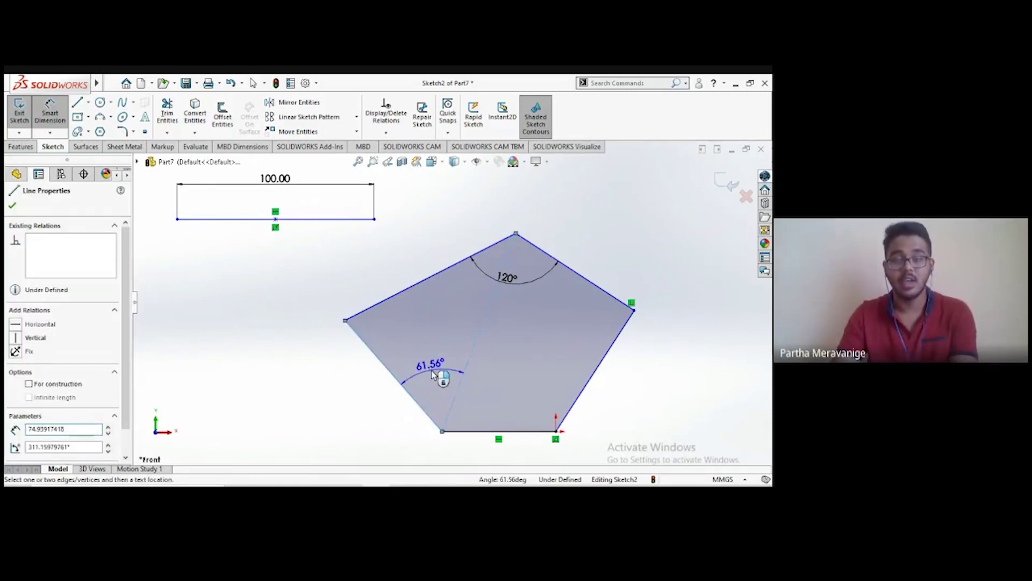
click(437, 374)
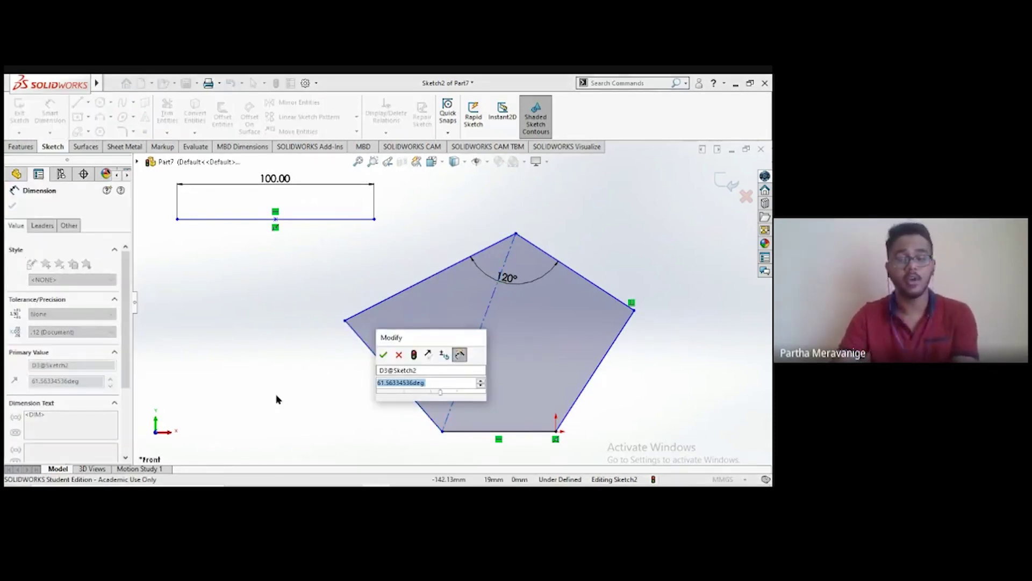
text(45)
key(Return)
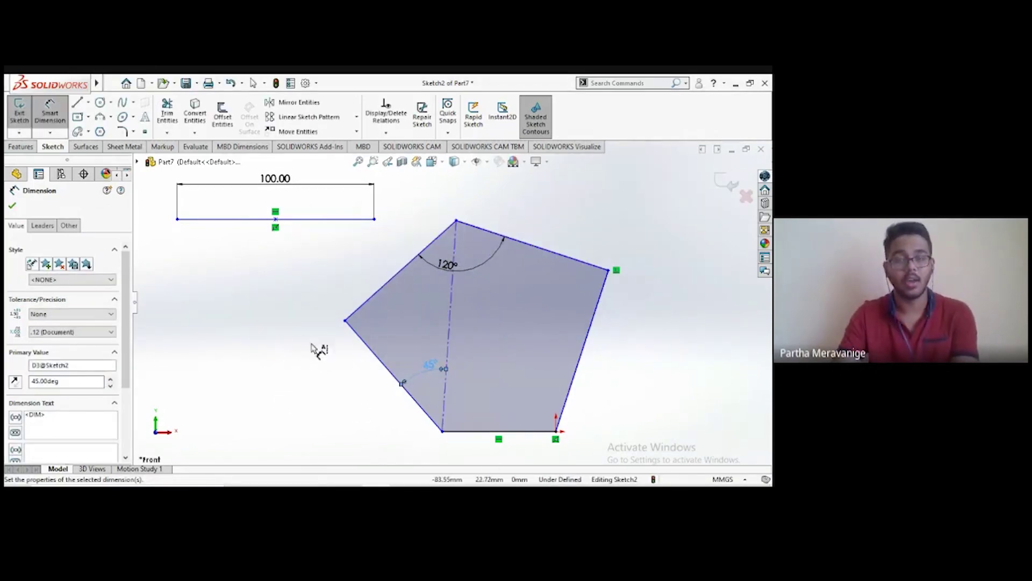
key(z)
click(12, 206)
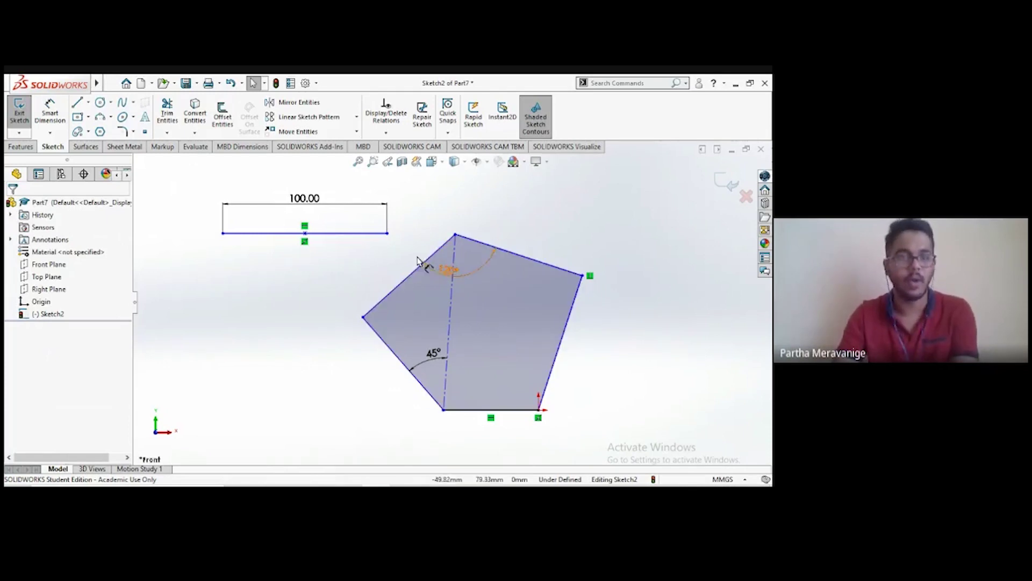
Step: Delete all the lines and dimensions from the sketch
drag(171, 183, 627, 445)
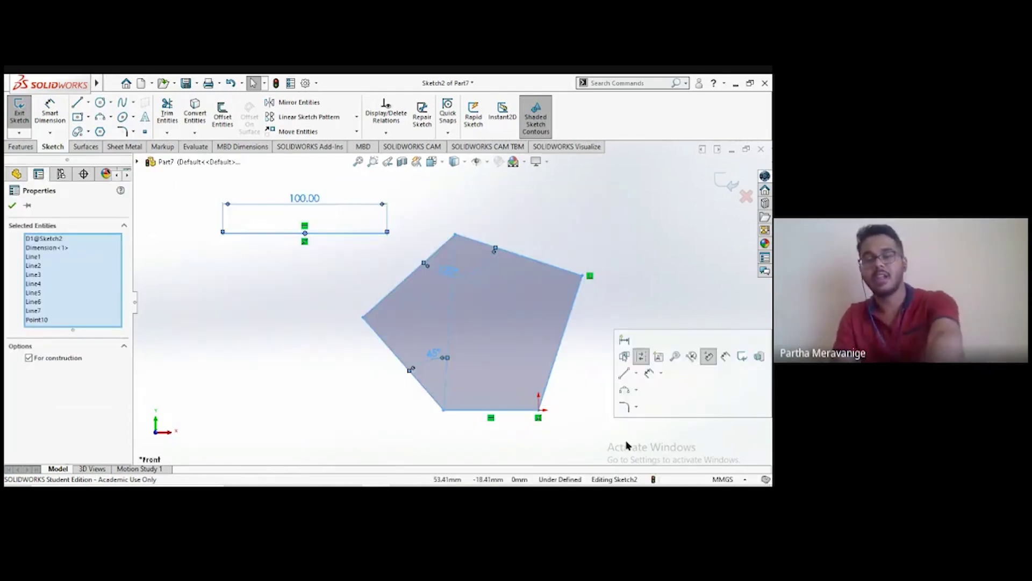
key(Delete)
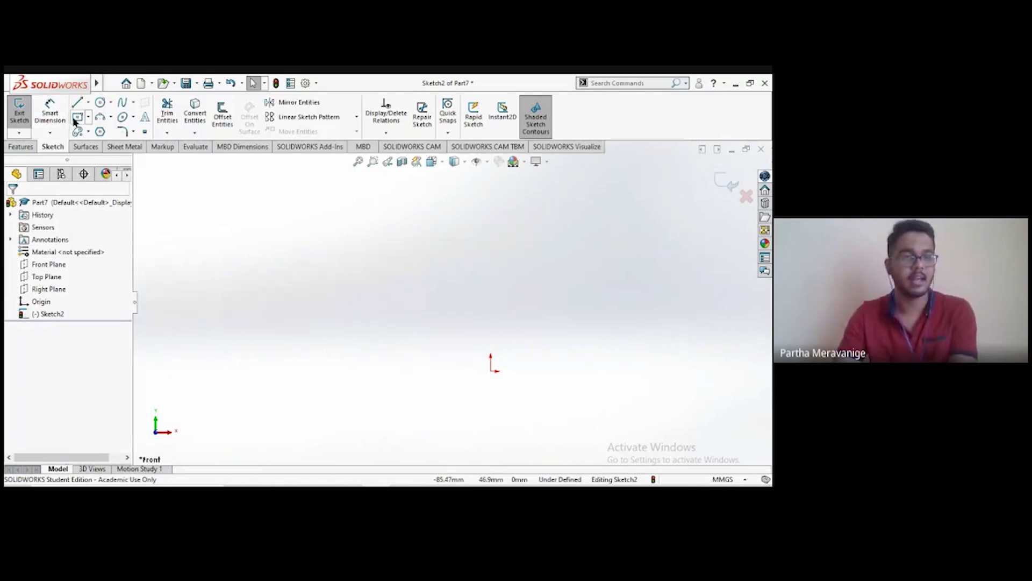
Step: Draw a corner rectangle upward and to the right from the origin, and undo it
click(89, 120)
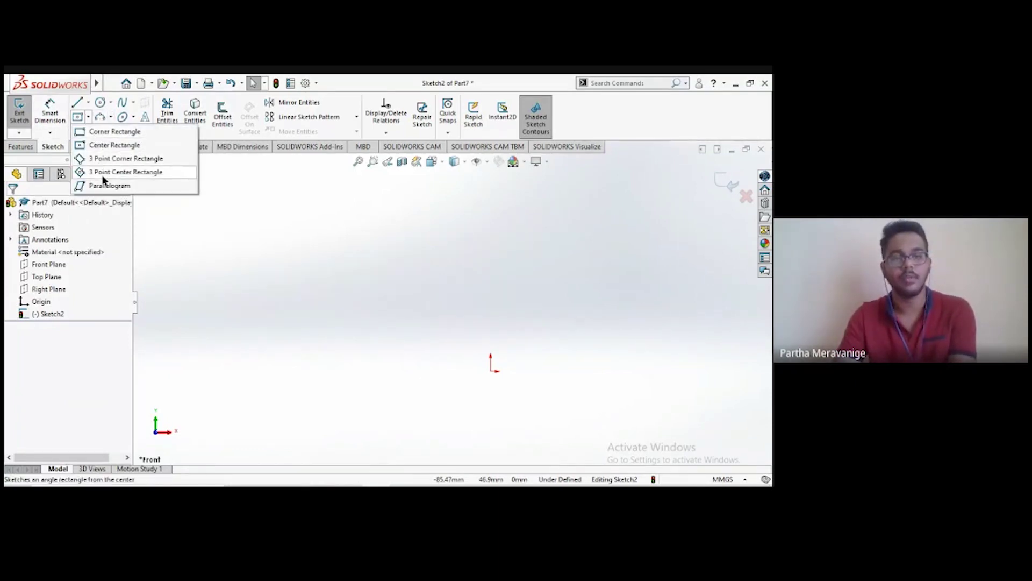
click(106, 132)
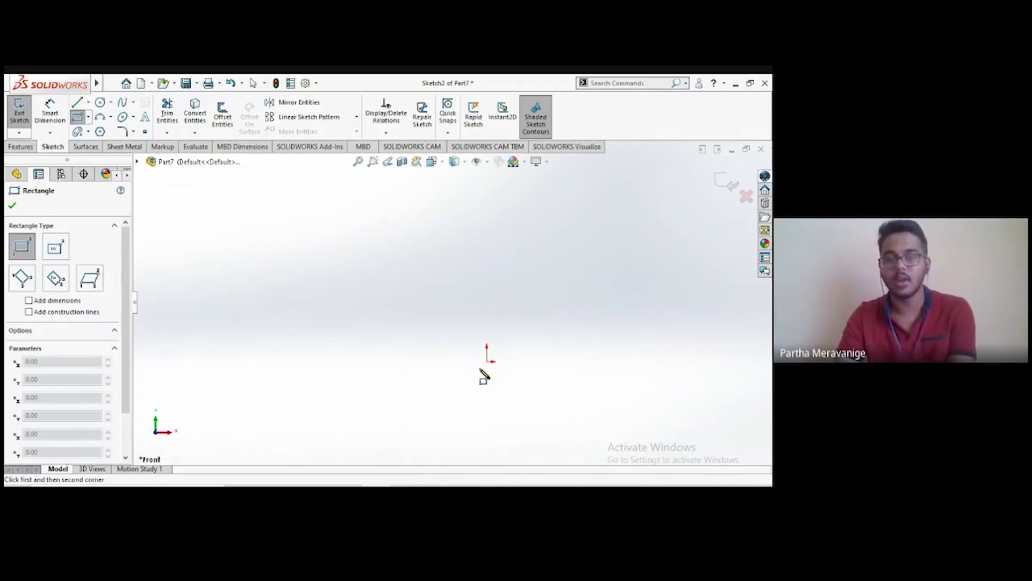
click(487, 361)
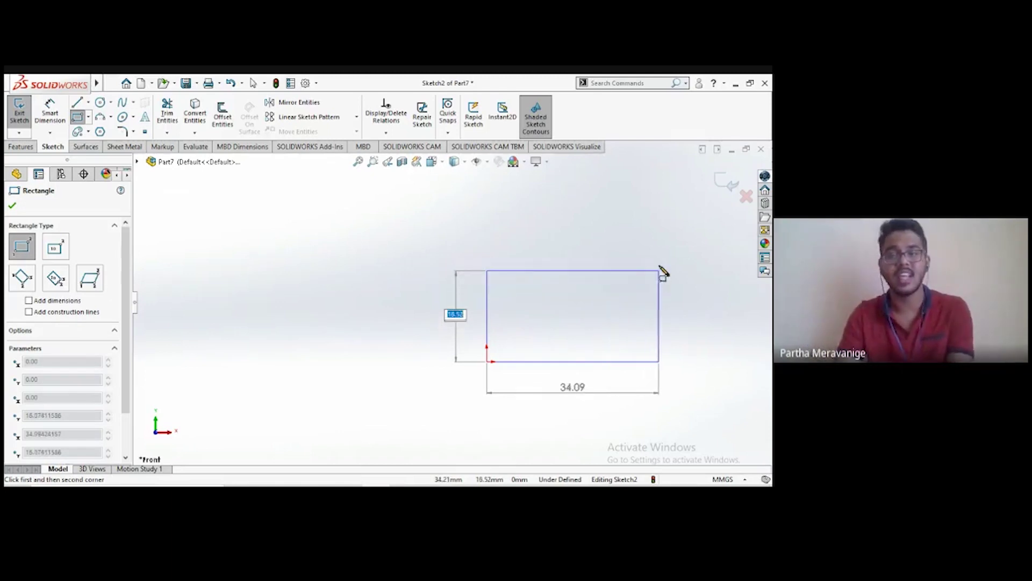
click(685, 244)
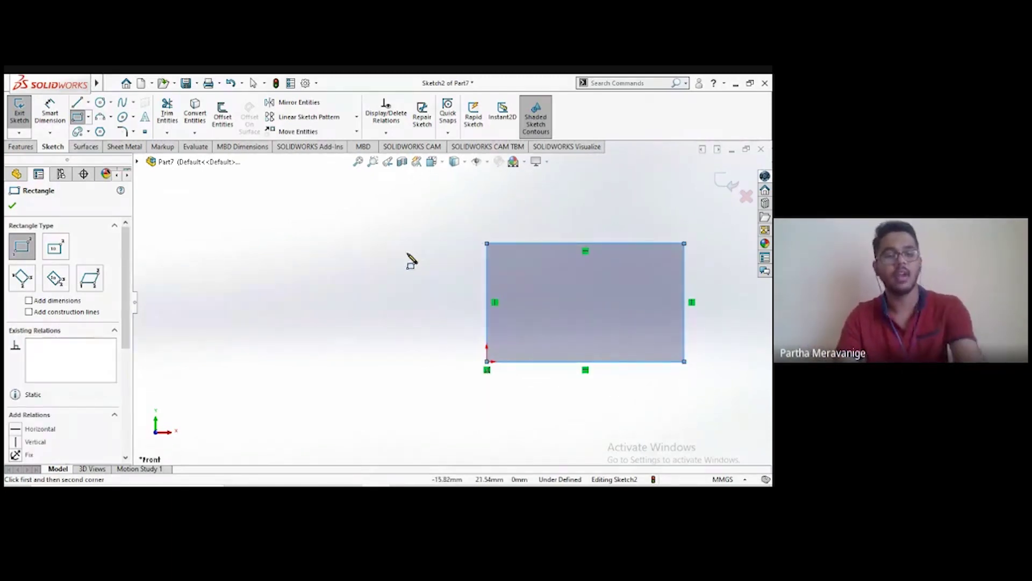
click(253, 83)
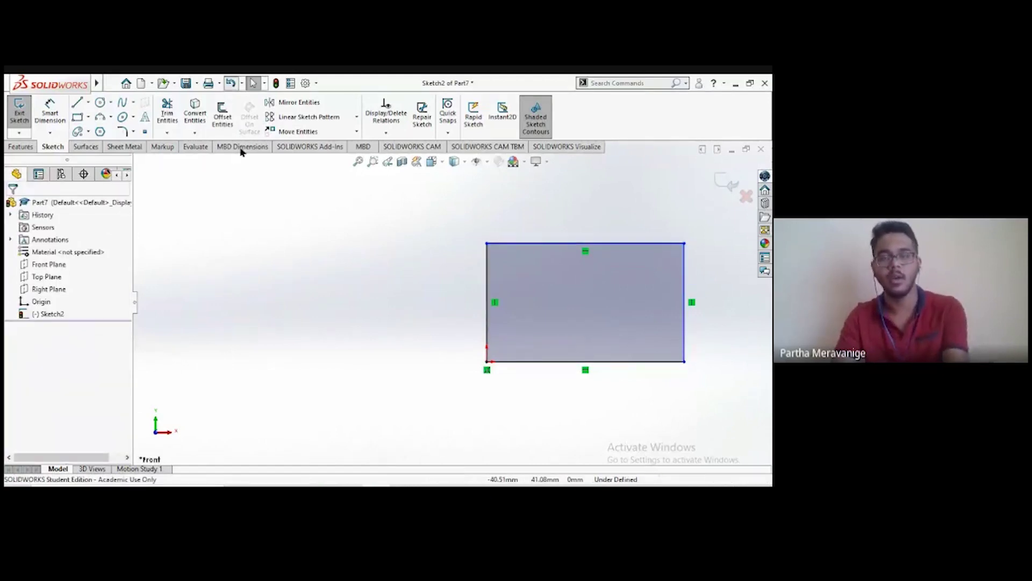
click(231, 83)
Step: Draw a corner rectangle from the origin with a height of 25 mm and a width of 50 mm
click(77, 118)
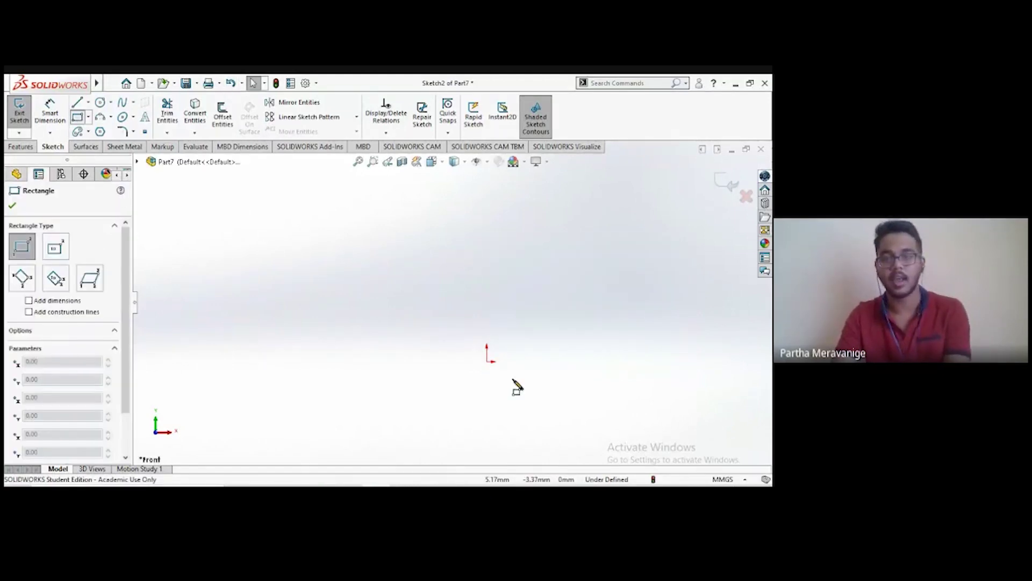
click(488, 361)
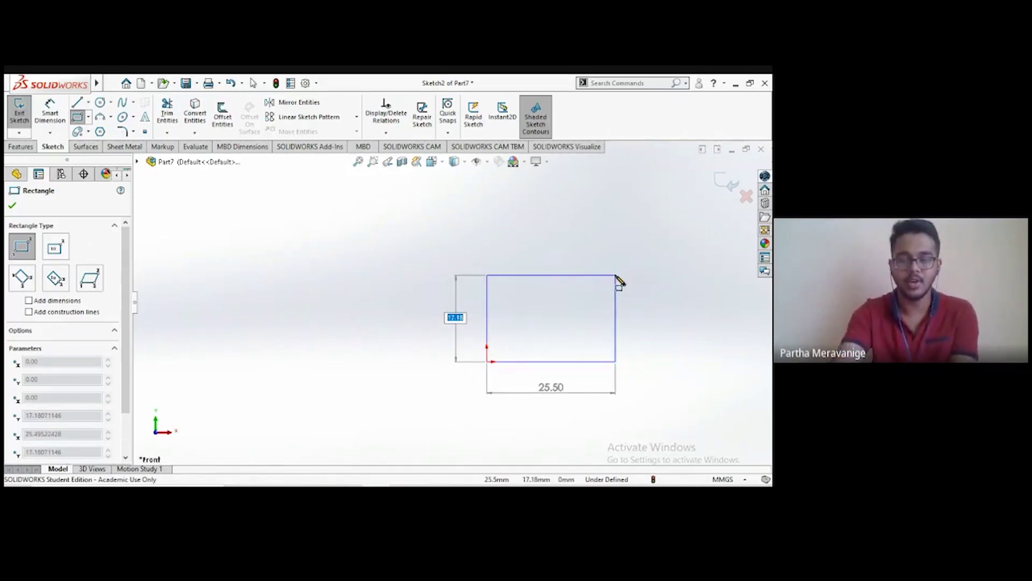
key(Tab)
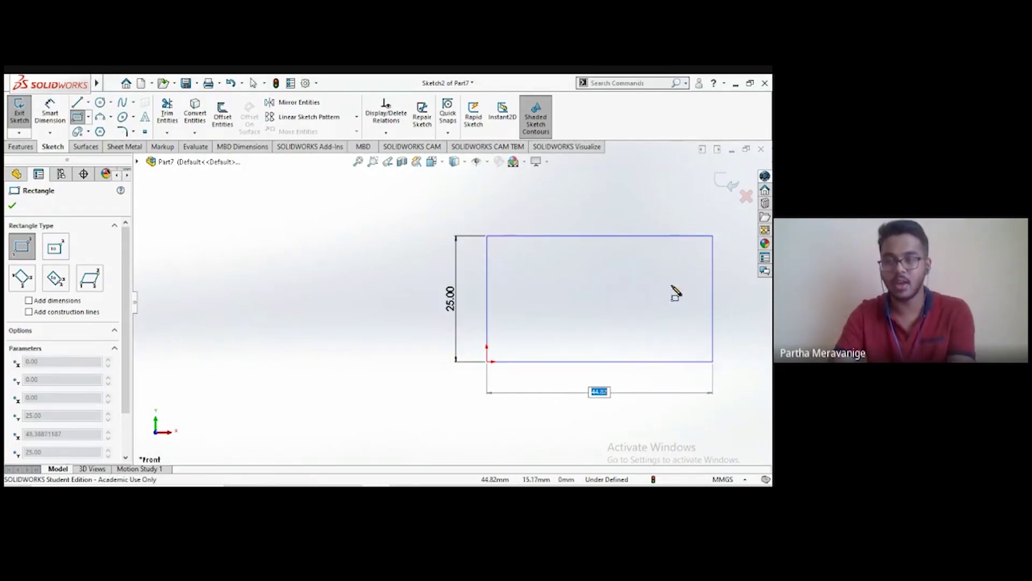
text(50)
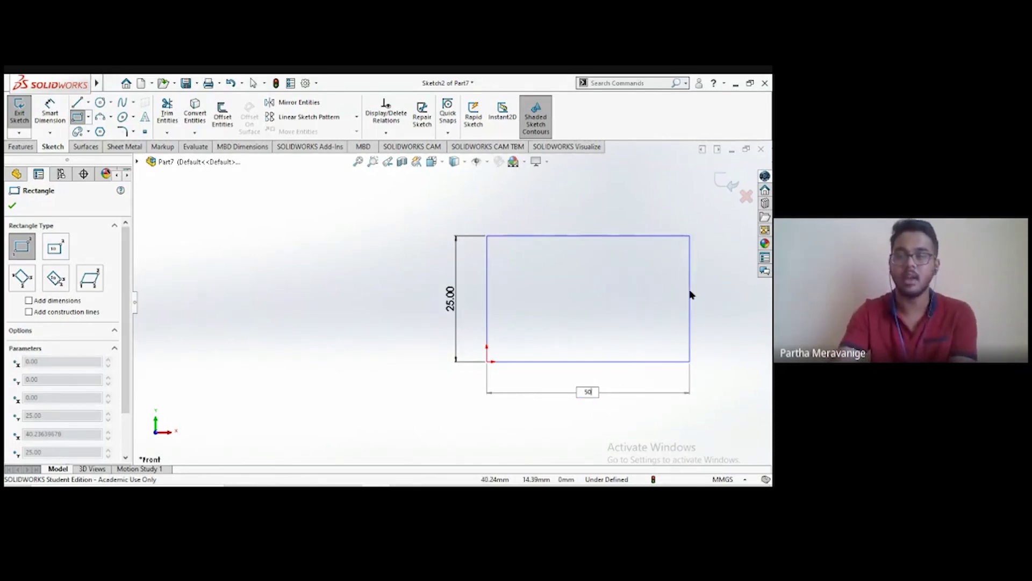
key(Return)
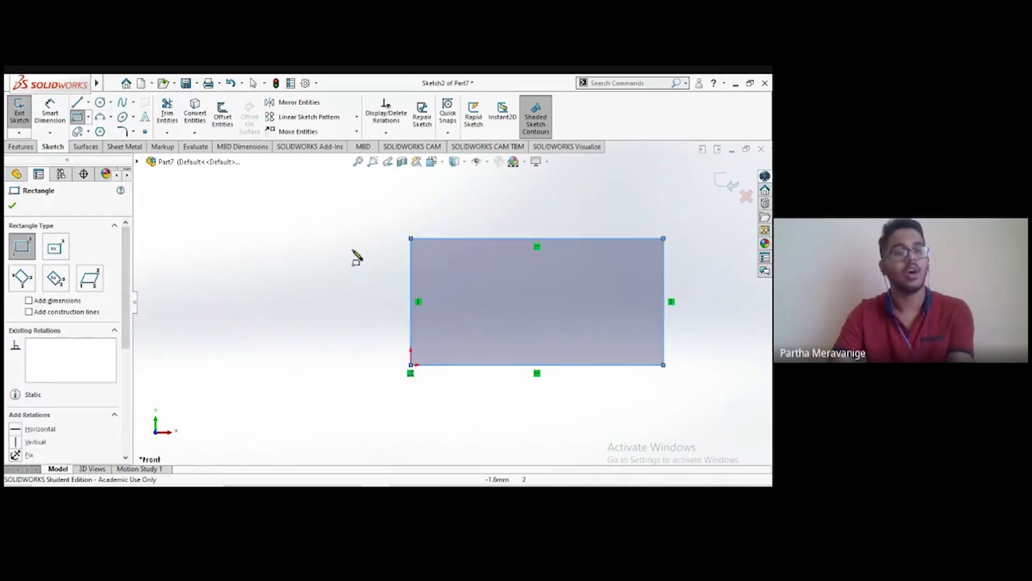
key(Escape)
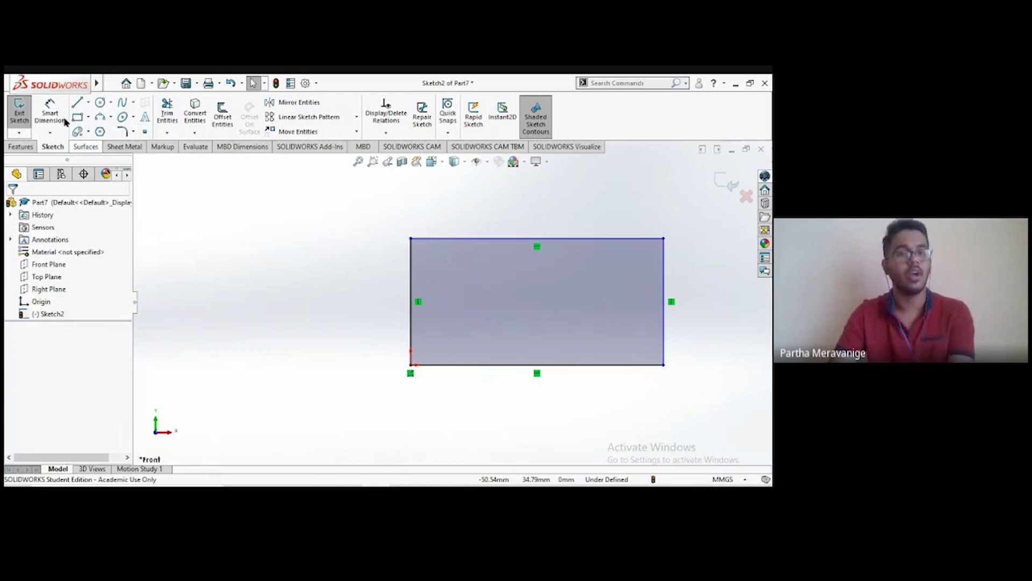
Step: Dimension the rectangle's left edge with Smart Dimension and set its length to 30 mm
click(51, 109)
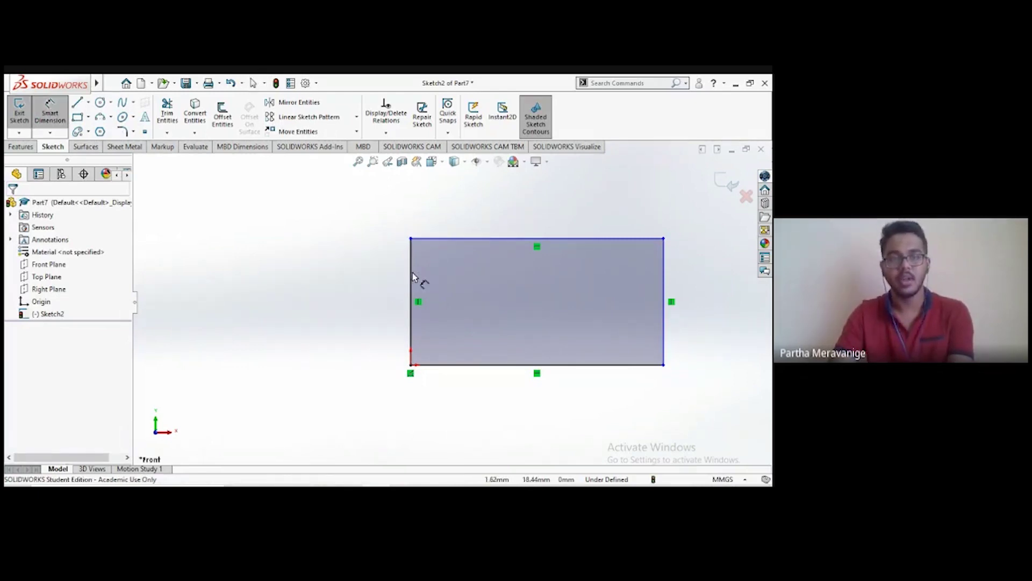
click(408, 275)
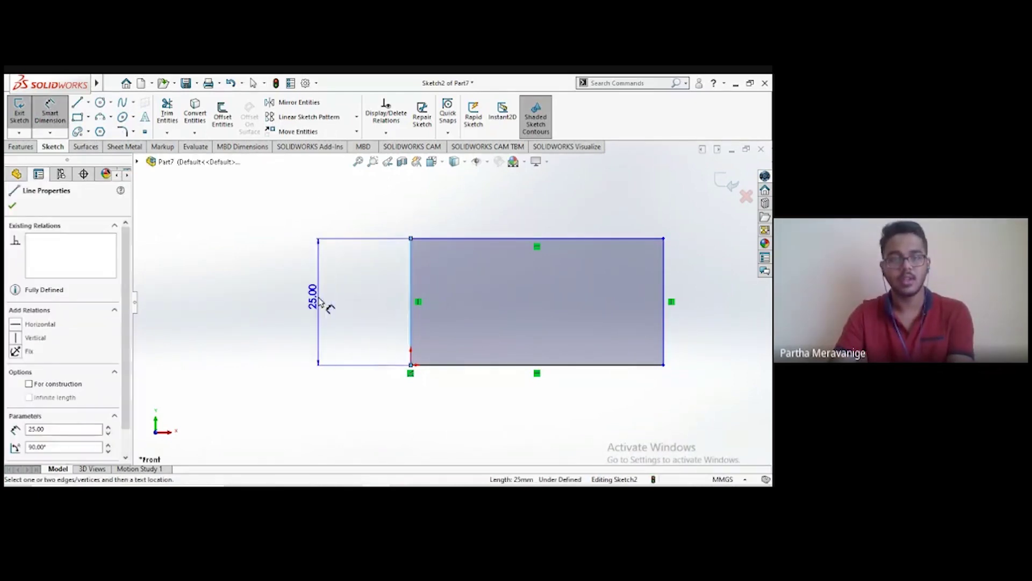
click(320, 301)
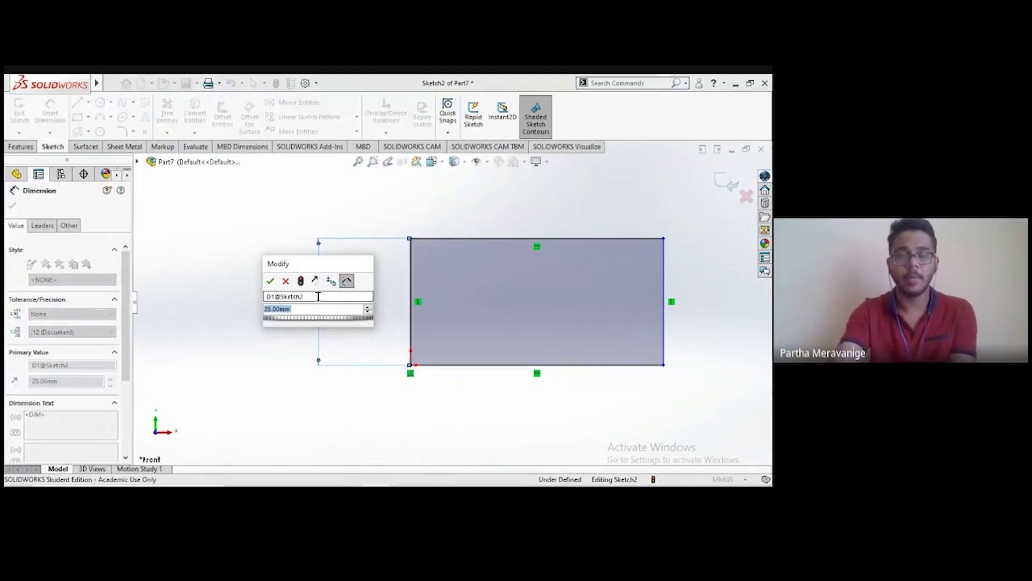
key(Return)
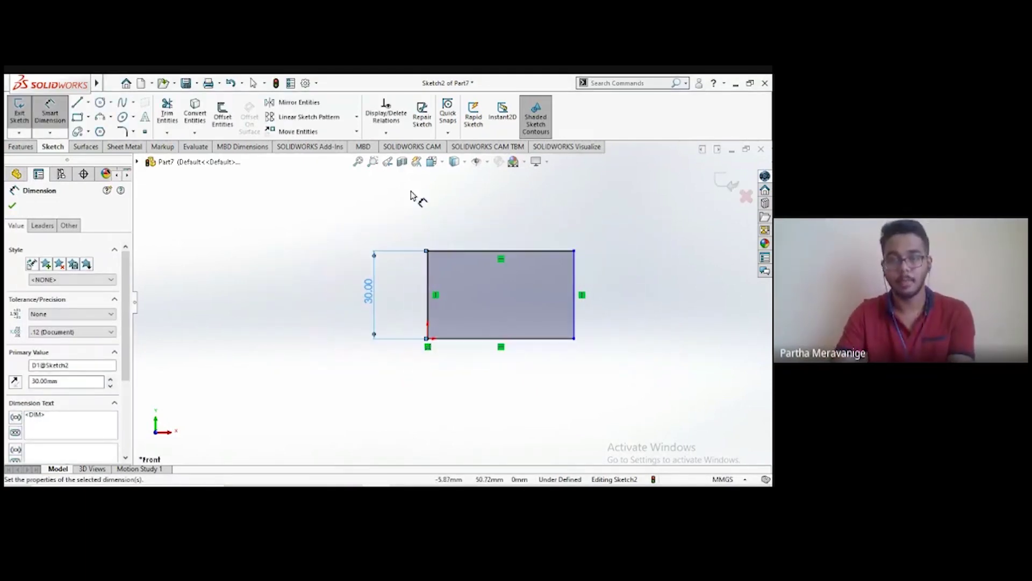
Step: Draw a center rectangle above the first rectangle, with its lower-left corner on that rectangle's upper-left corner
scroll(411, 194, down, 2)
click(89, 118)
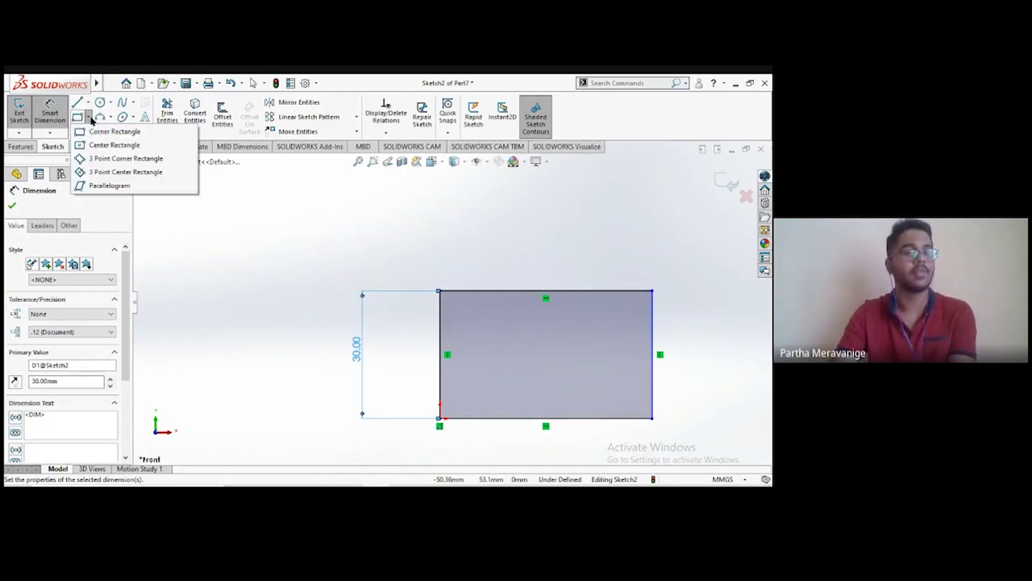
click(92, 146)
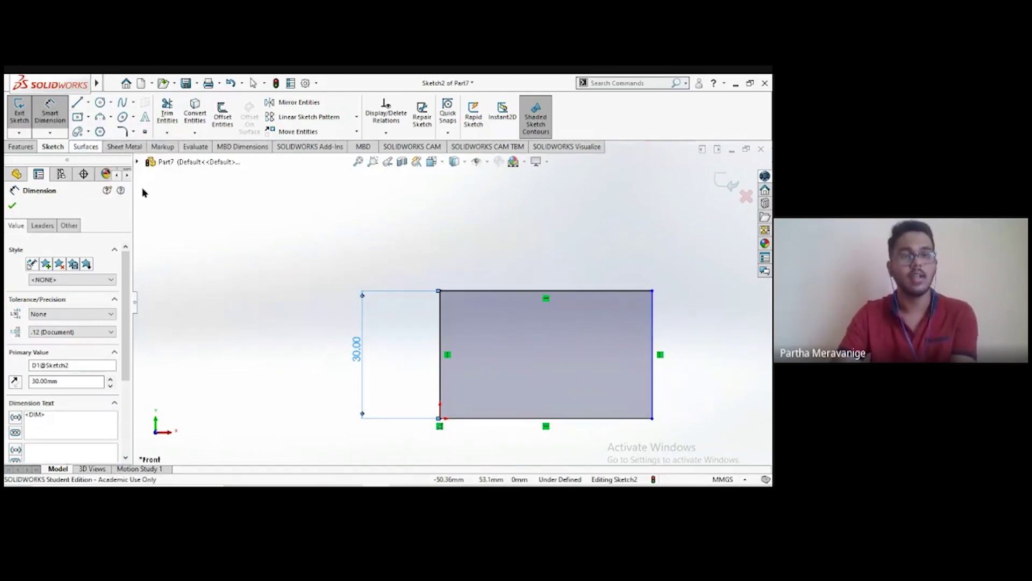
scroll(550, 235, up, 1)
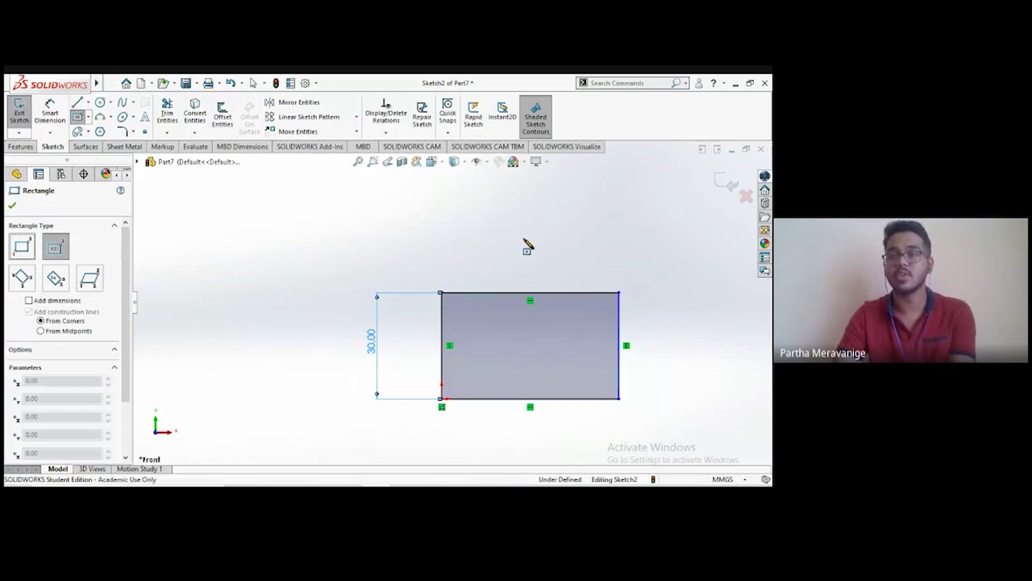
click(525, 217)
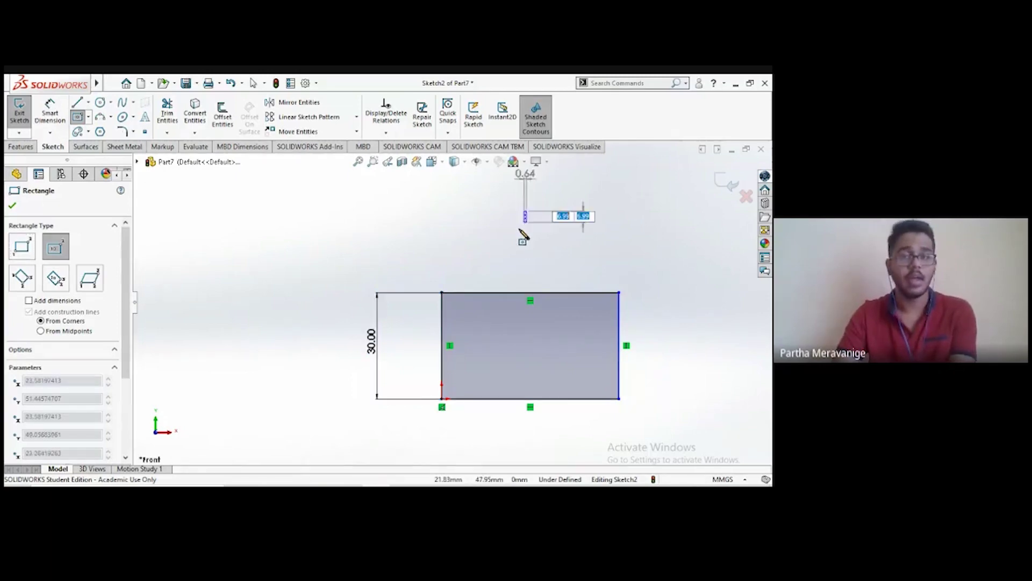
click(443, 293)
scroll(445, 294, up, 2)
key(z)
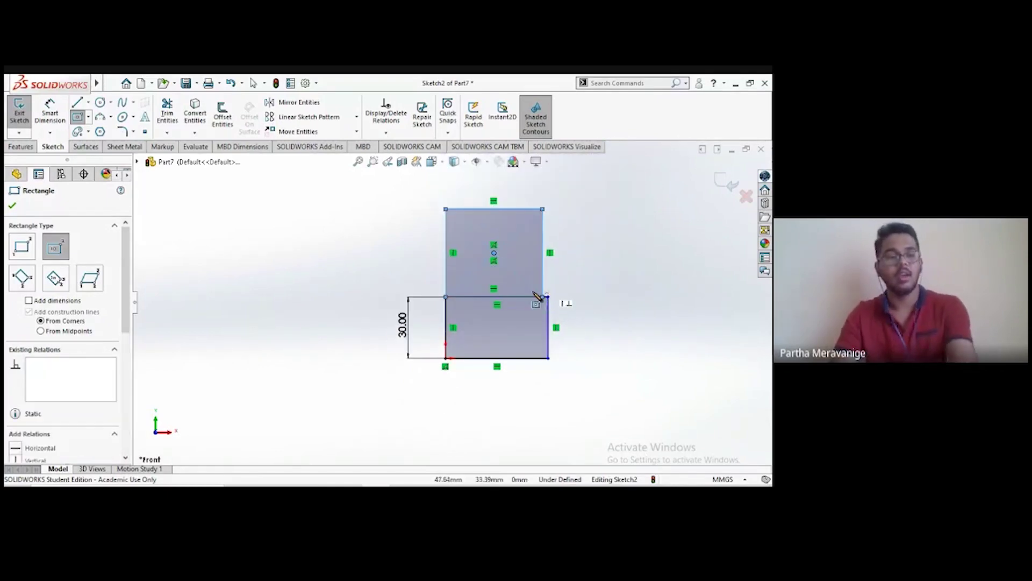
key(Escape)
scroll(538, 295, down, 2)
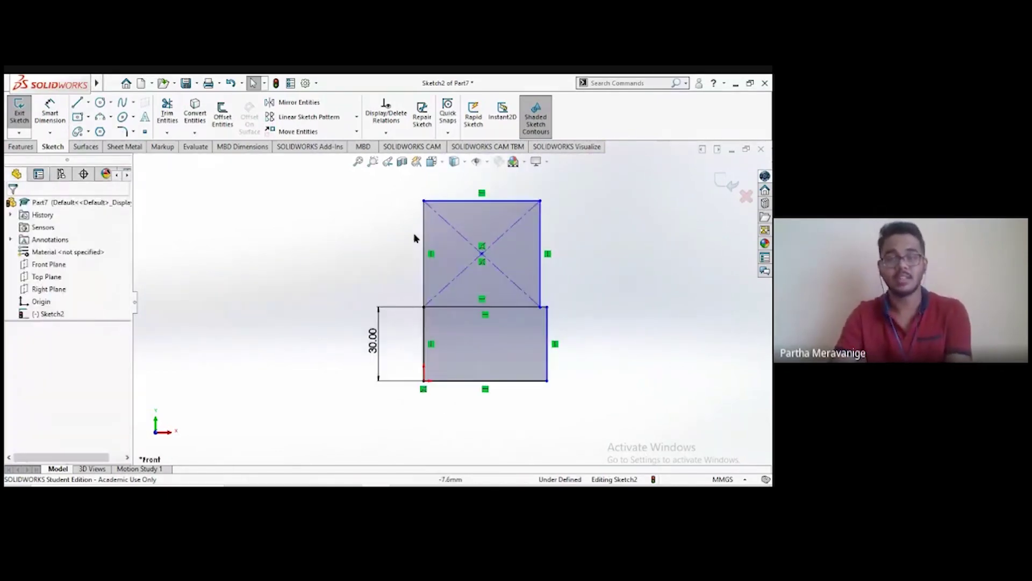
Step: Draw a 3 Point Corner Rectangle to the upper left of the existing rectangles, about 43 mm wide and 34 mm high
scroll(587, 253, down, 2)
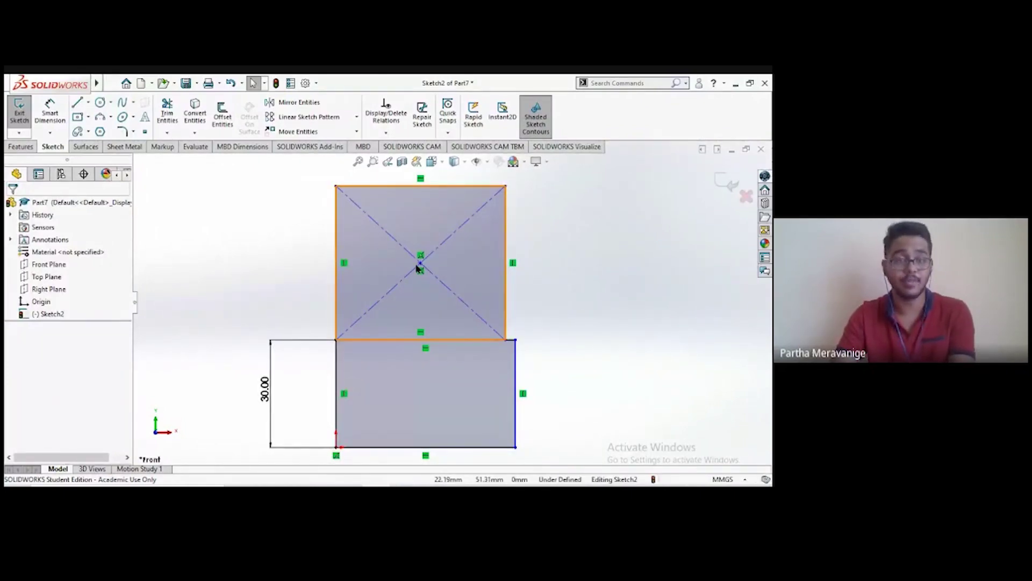
scroll(422, 266, up, 3)
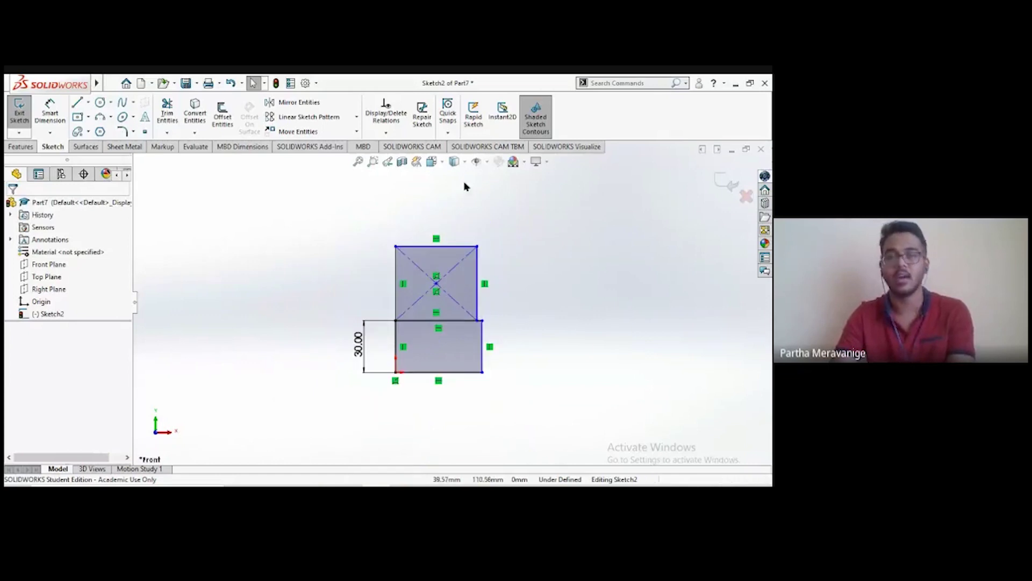
scroll(464, 196, down, 1)
click(89, 117)
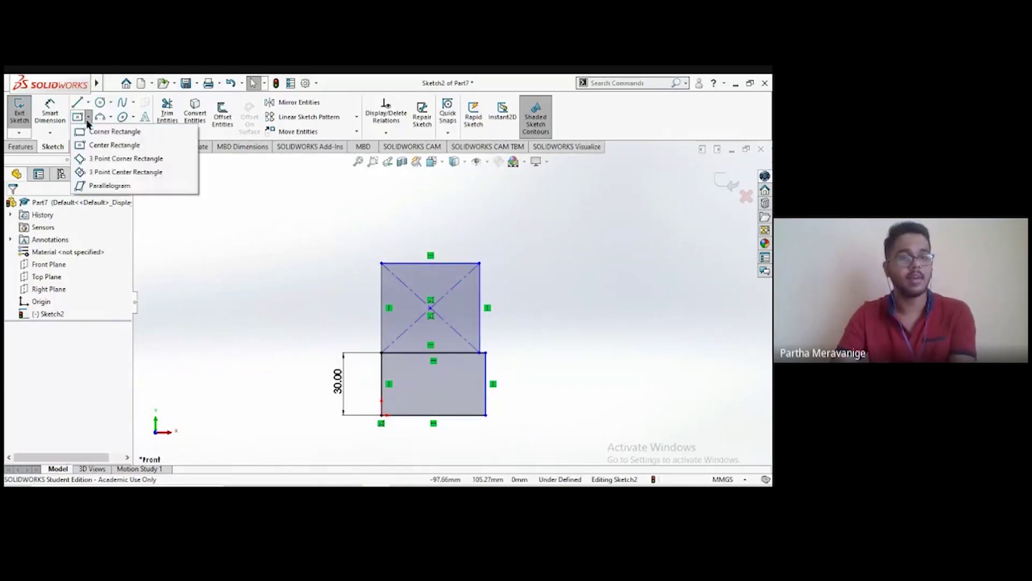
click(107, 160)
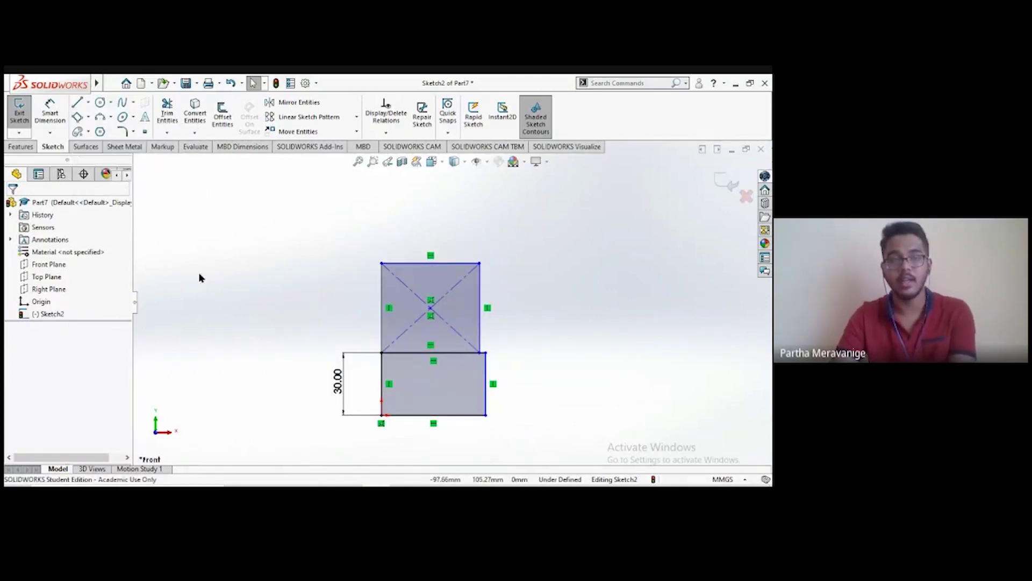
click(158, 263)
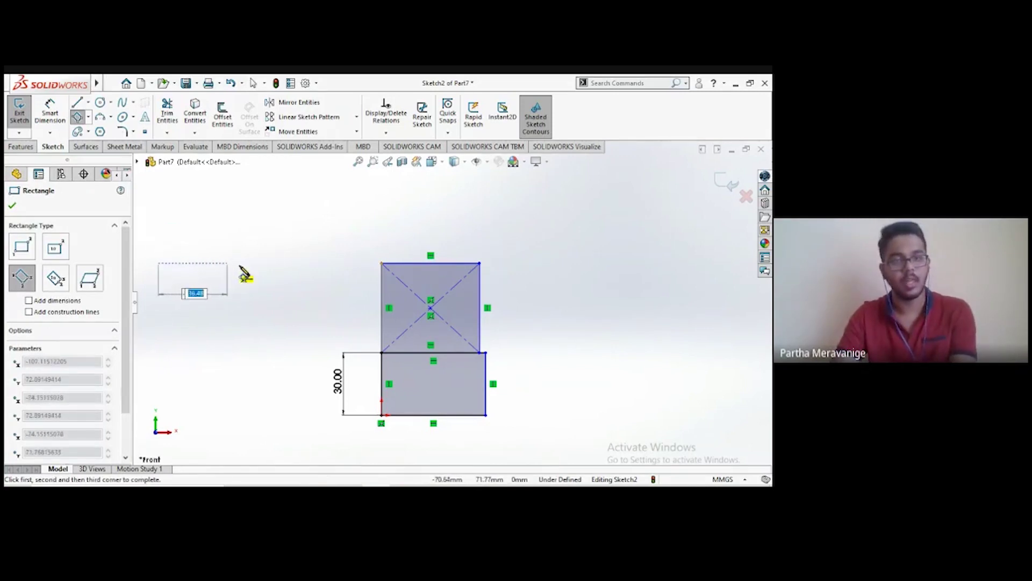
click(248, 264)
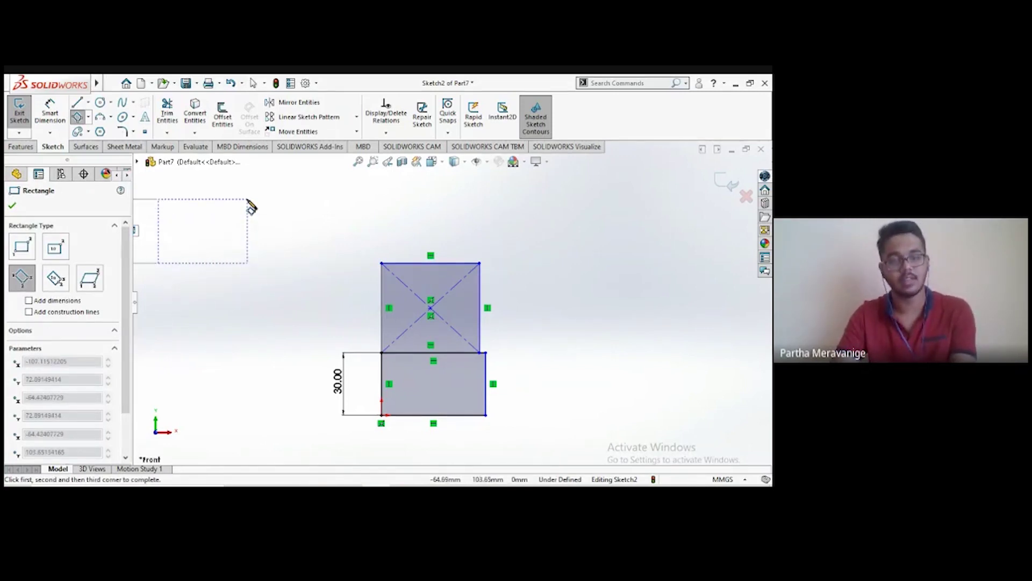
scroll(251, 206, up, 1)
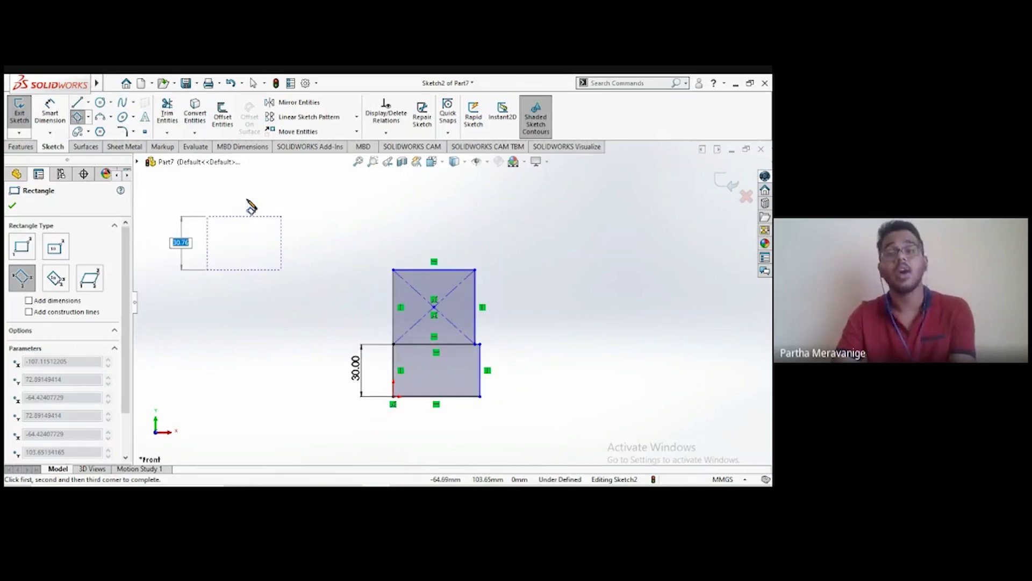
click(278, 212)
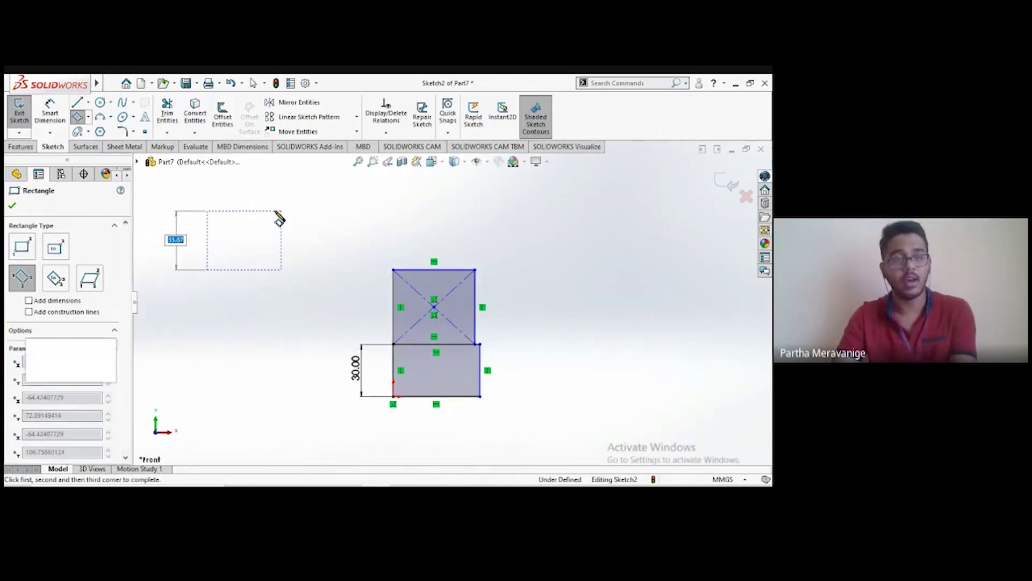
click(13, 207)
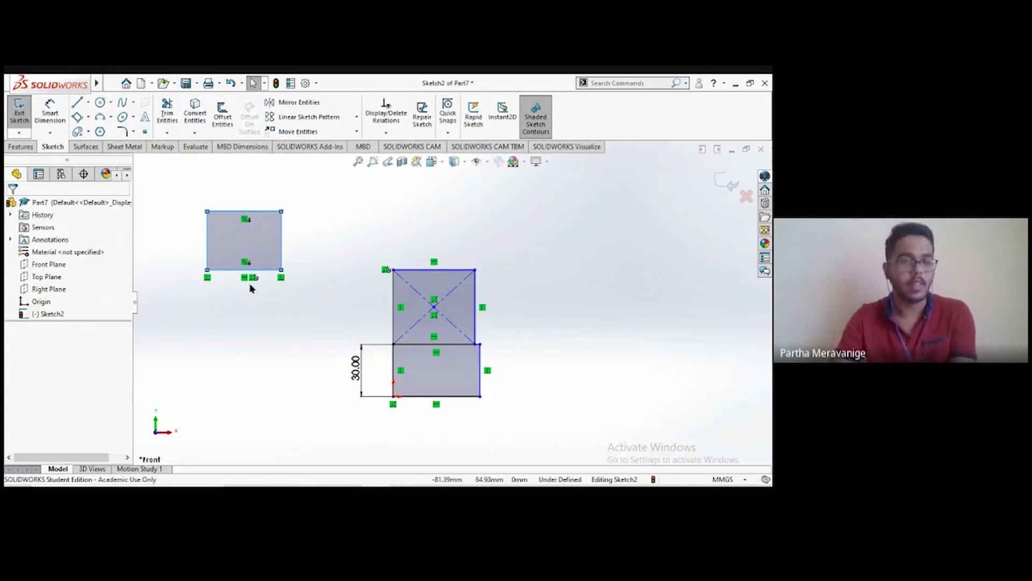
Step: Draw a 3 Point Center Rectangle about 54 mm wide below the 3-point corner rectangle, with their right edges aligned
click(90, 117)
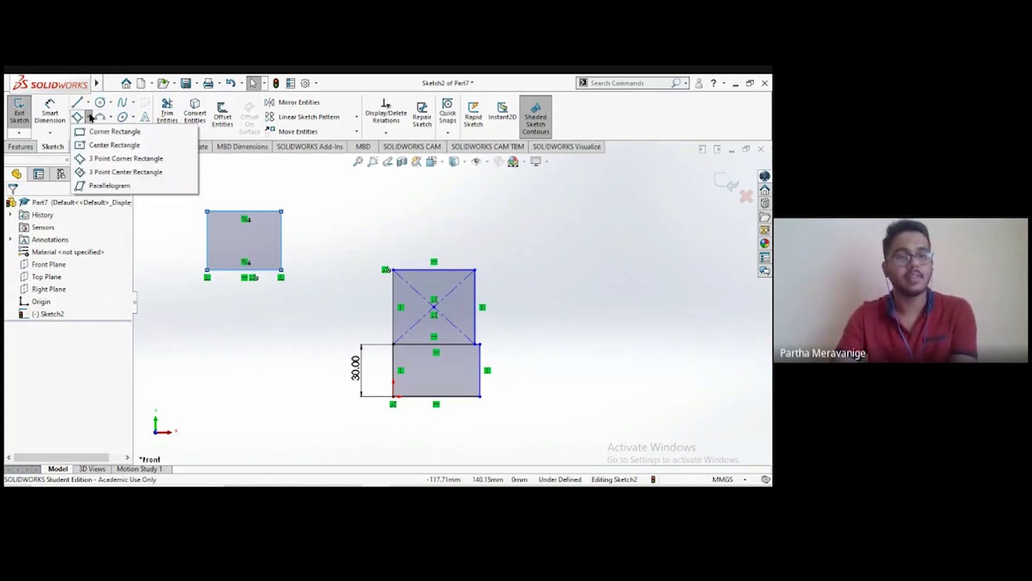
click(107, 174)
click(236, 345)
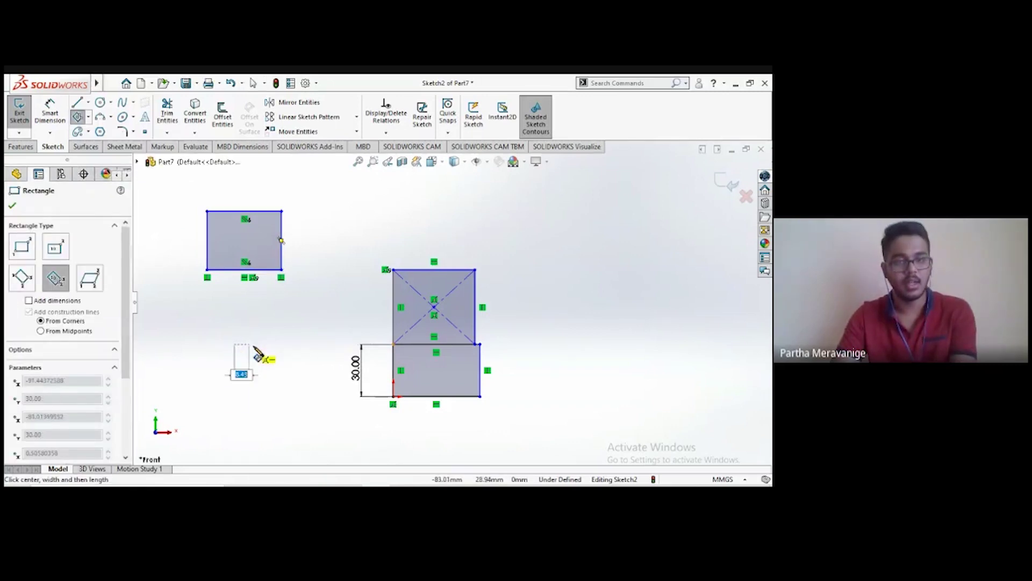
click(281, 346)
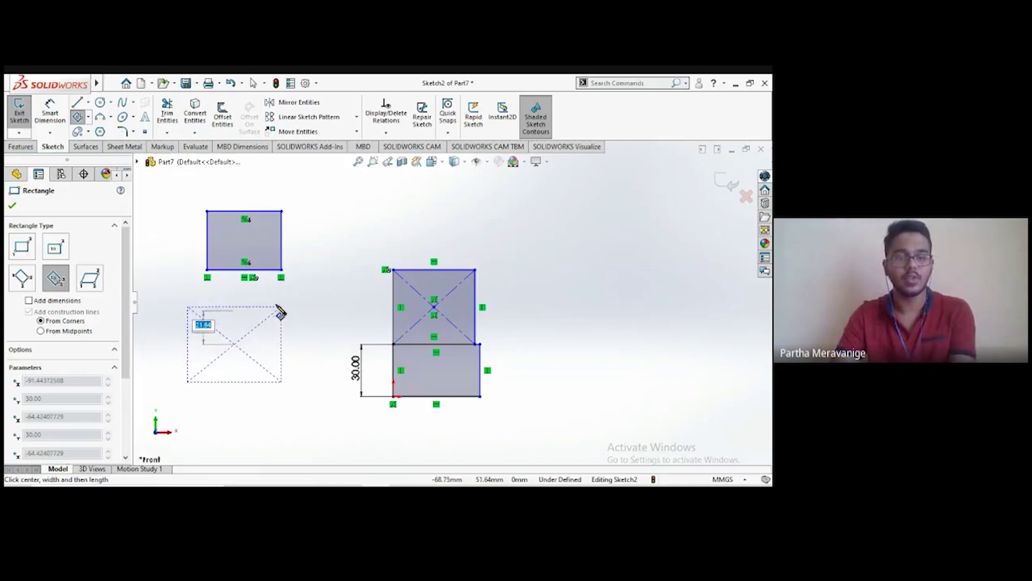
click(283, 301)
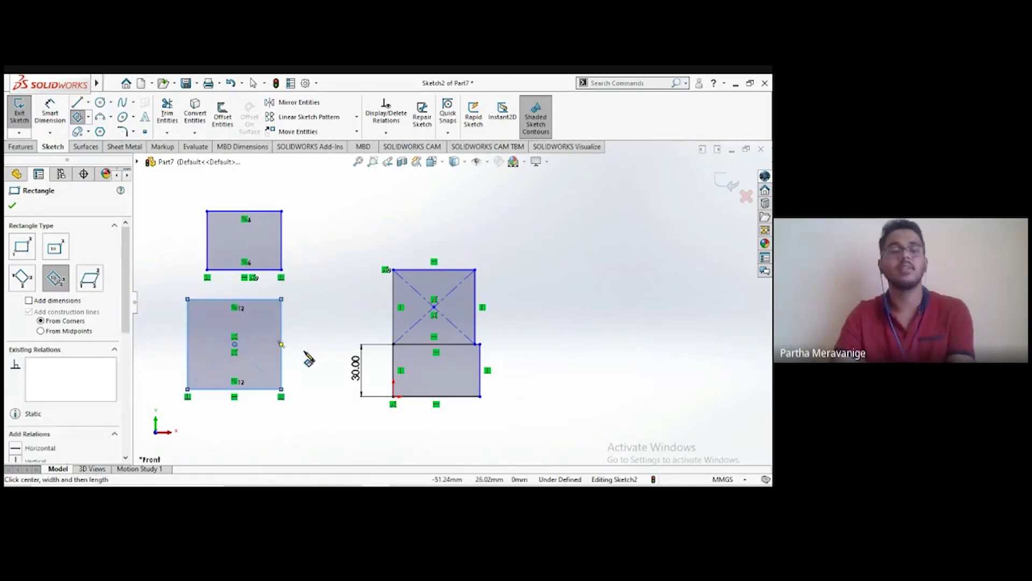
key(Escape)
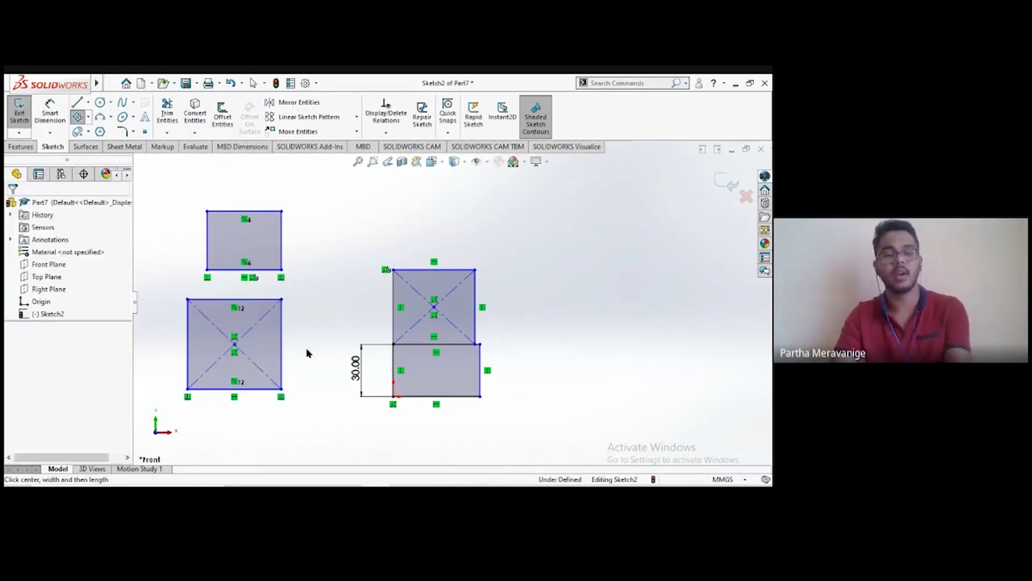
Step: Draw a right-leaning parallelogram with a horizontal base above the center rectangle that sits on the dimensioned rectangle
scroll(269, 359, down, 2)
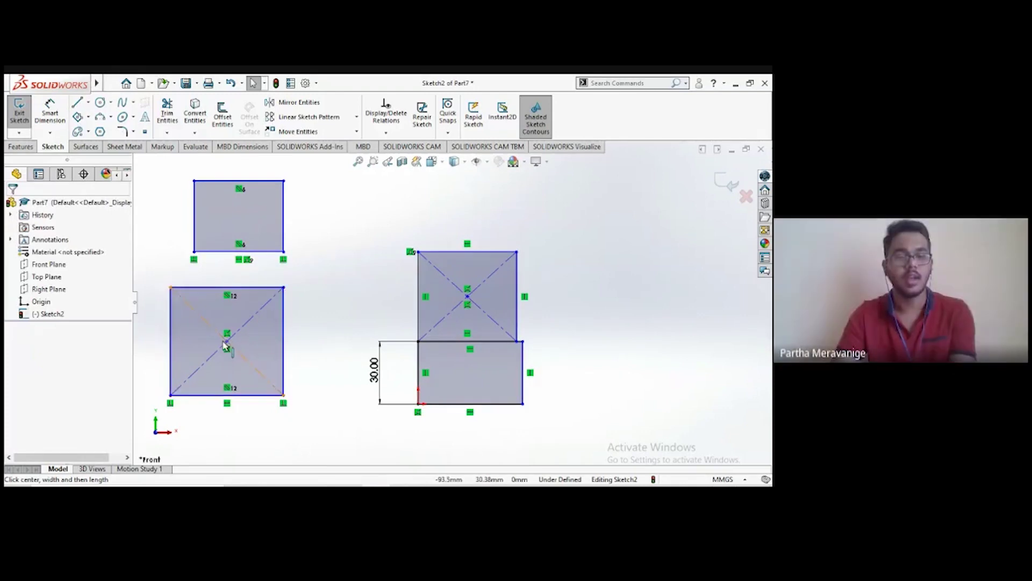
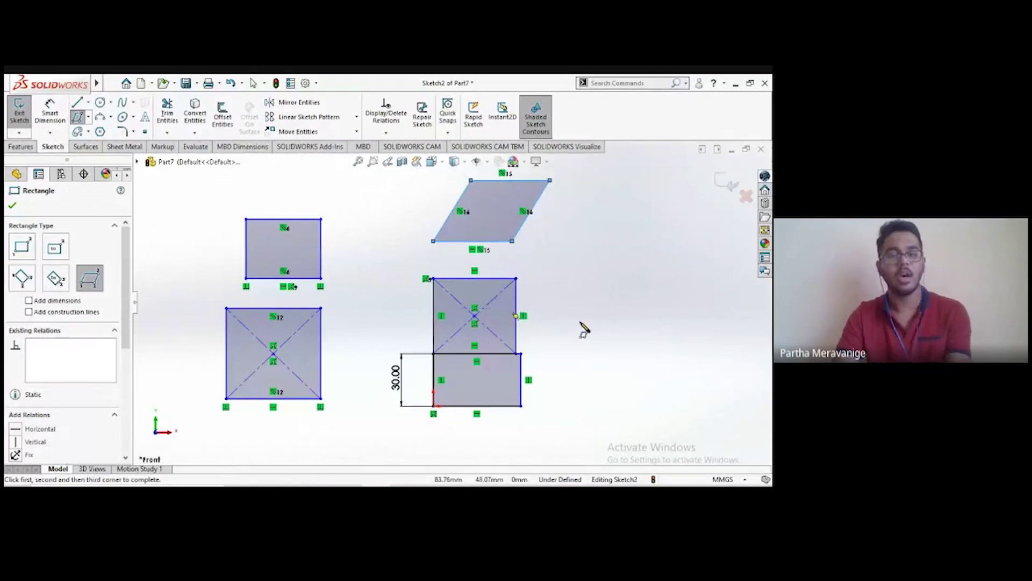
key(Escape)
Step: Examine the parallel relations on the parallelogram's sides and the vertical relation on the right edge of the center rectangle below it
ctrl+middle_drag(531, 253, 561, 260)
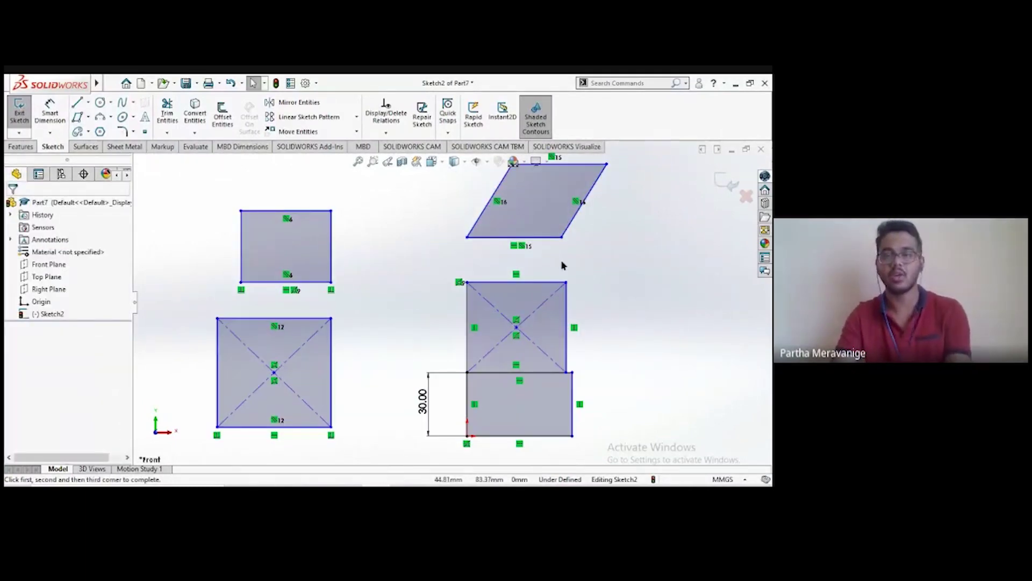
scroll(620, 247, down, 1)
scroll(395, 360, up, 1)
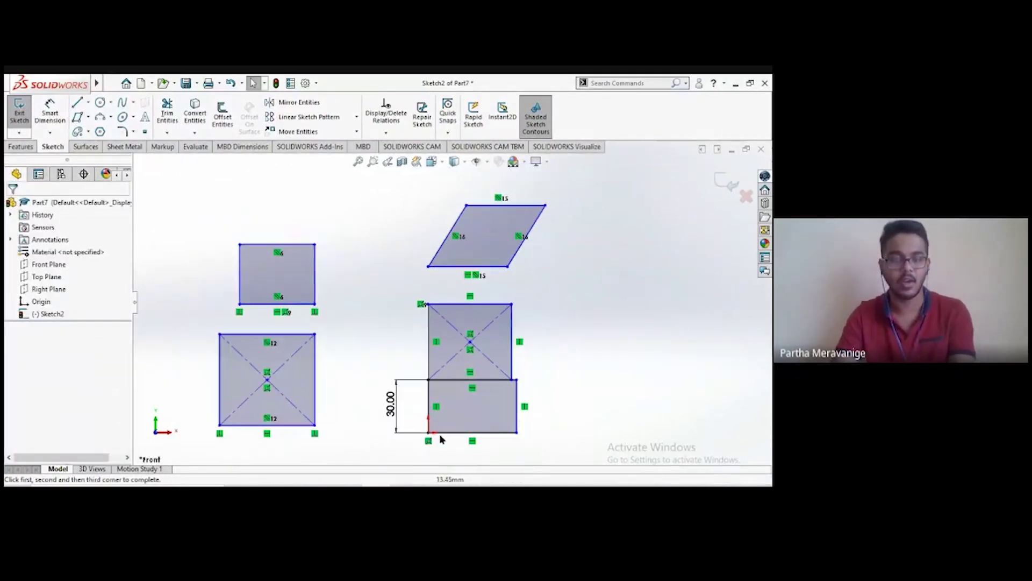
scroll(263, 304, down, 2)
scroll(695, 212, down, 2)
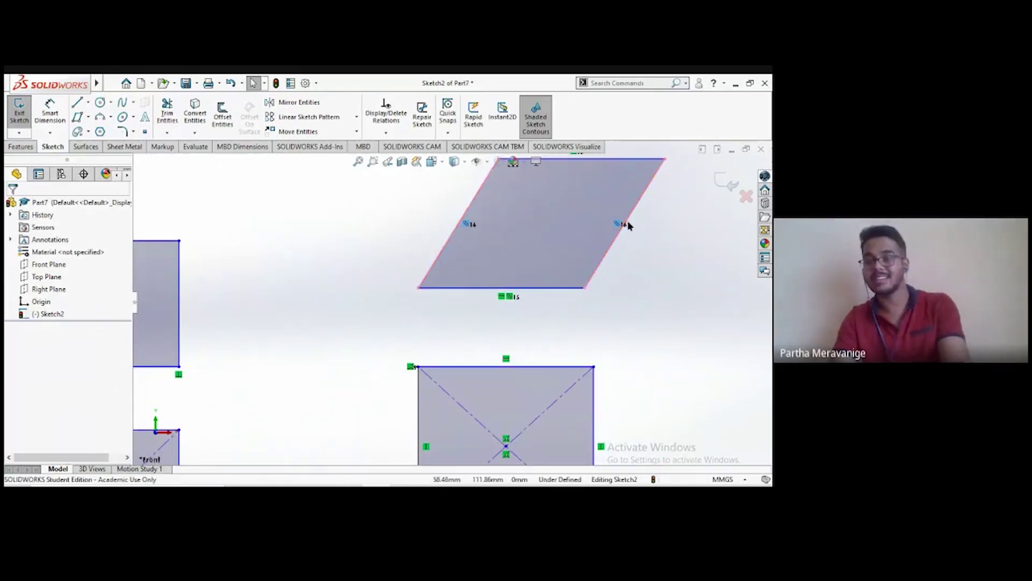
scroll(468, 237, up, 2)
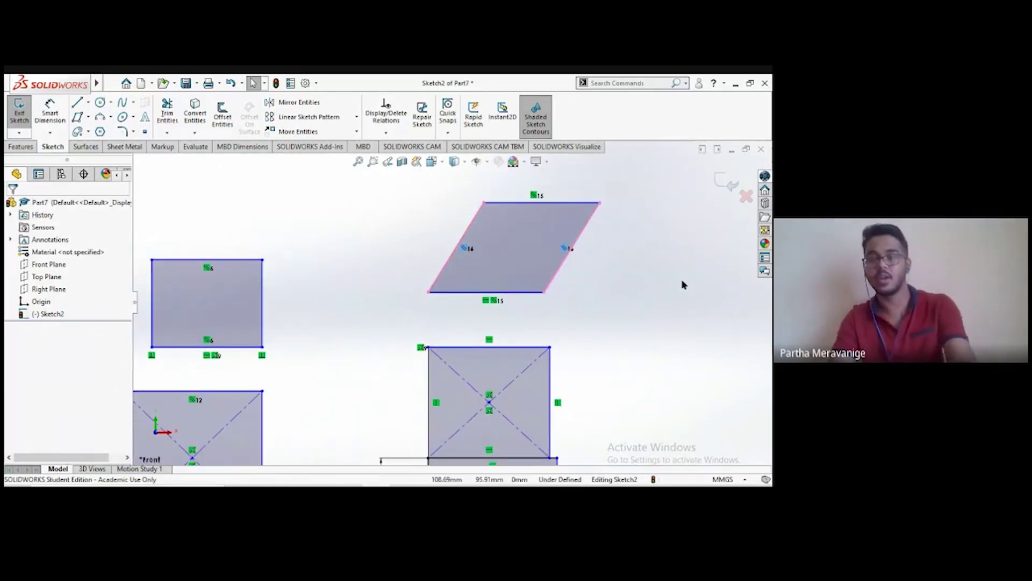
scroll(640, 269, down, 3)
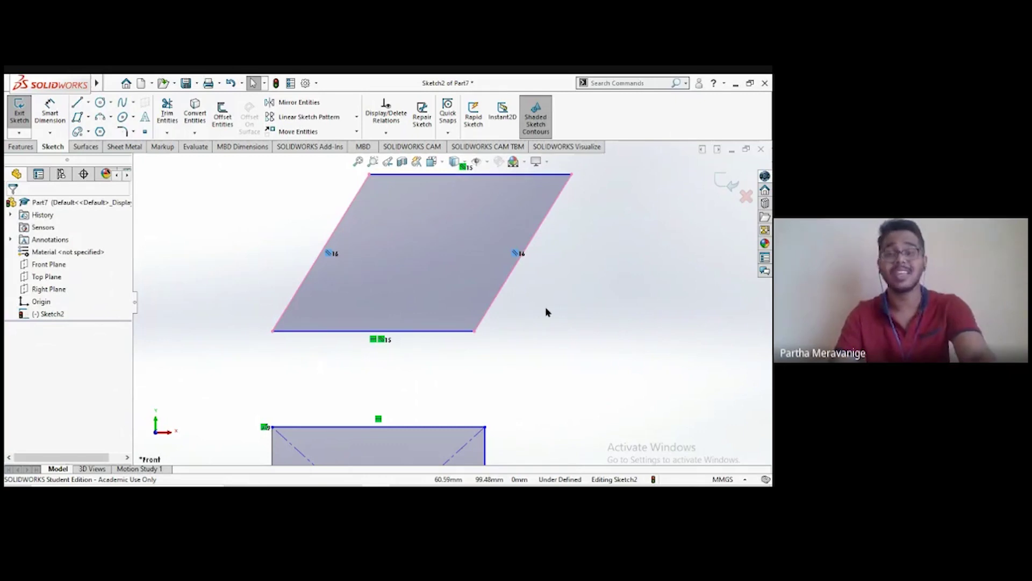
scroll(454, 298, up, 1)
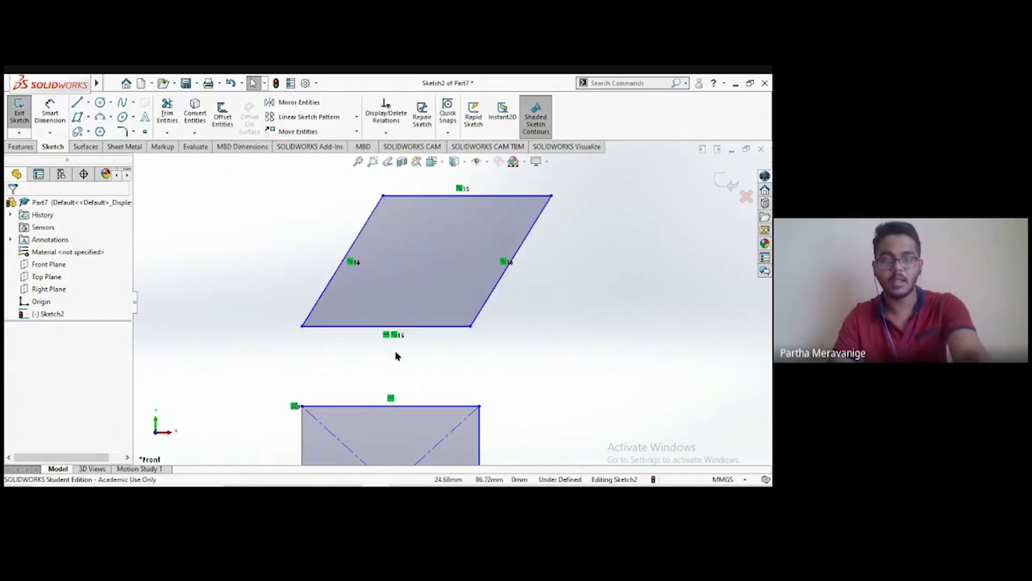
scroll(414, 371, up, 3)
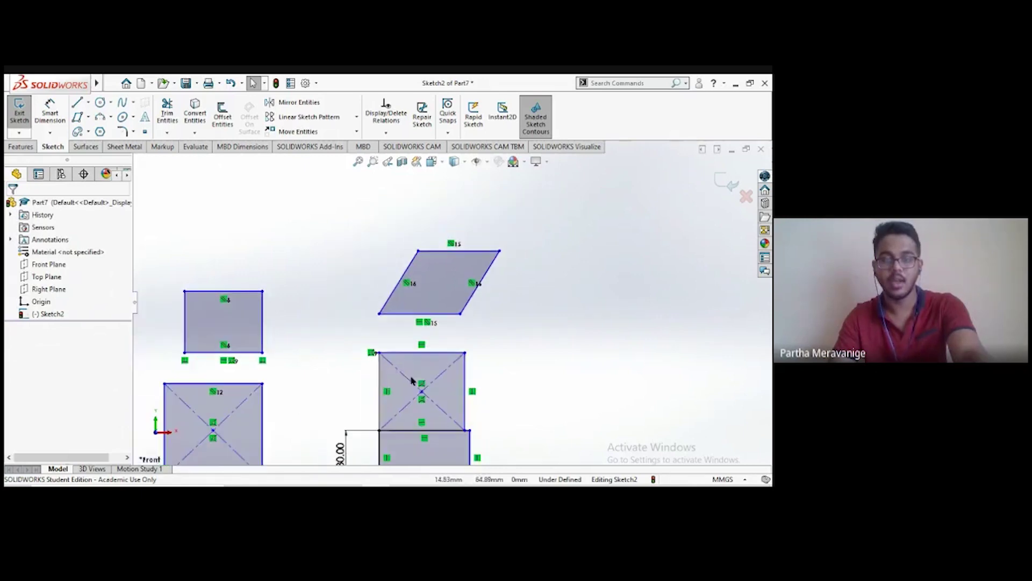
scroll(423, 434, down, 1)
scroll(422, 433, down, 3)
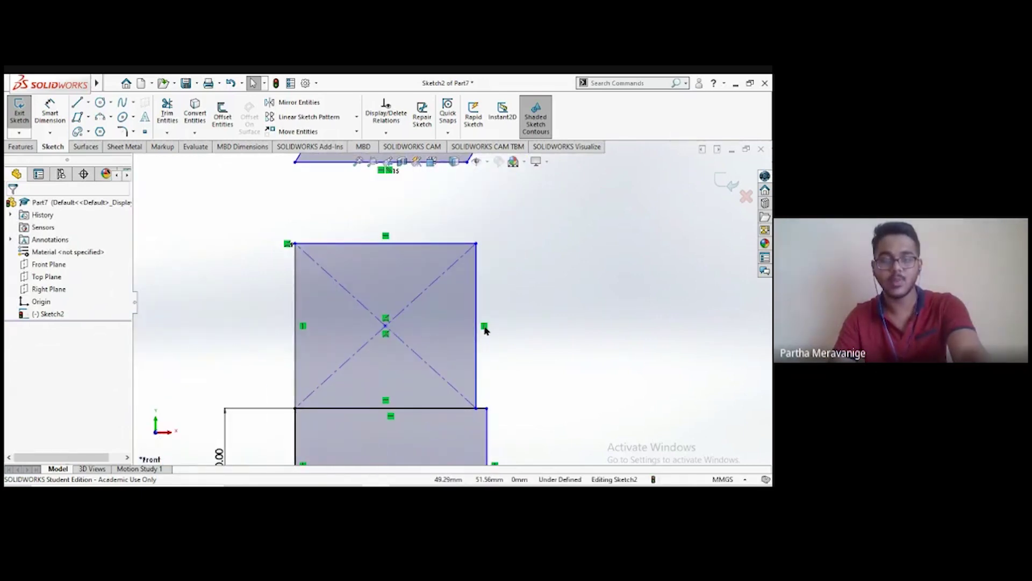
click(483, 327)
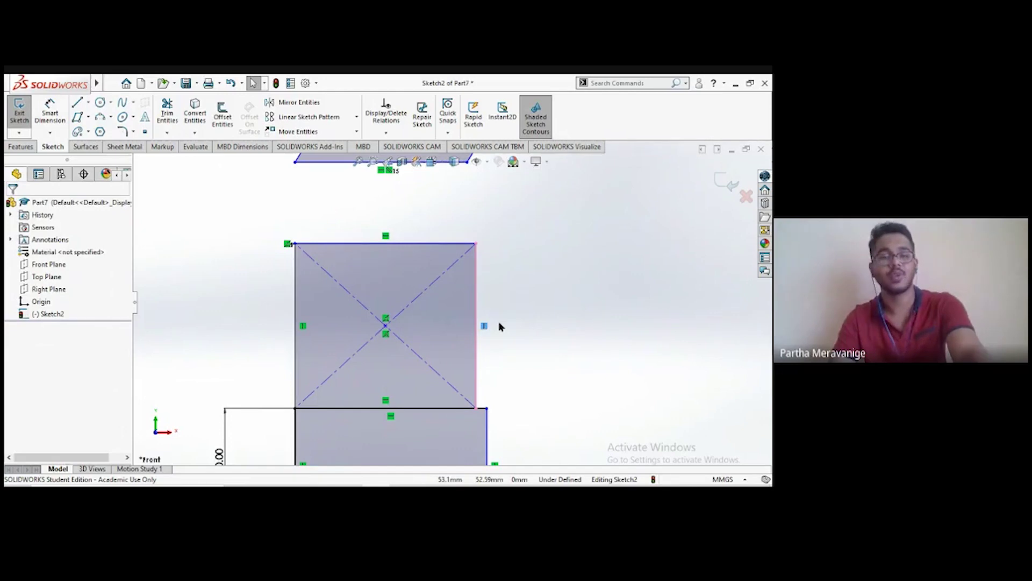
scroll(491, 301, up, 4)
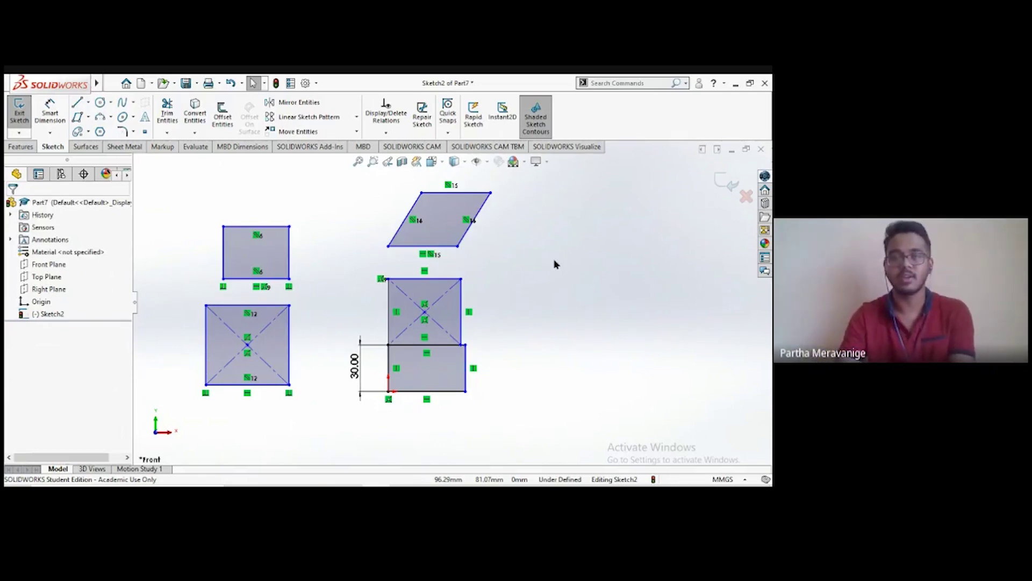
Step: Reshape the parallelogram by moving its upper-right corner left to about X 24, Y 133 mm and its lower-right corner to about X 3, Y 97 mm
ctrl+middle_drag(555, 264, 520, 276)
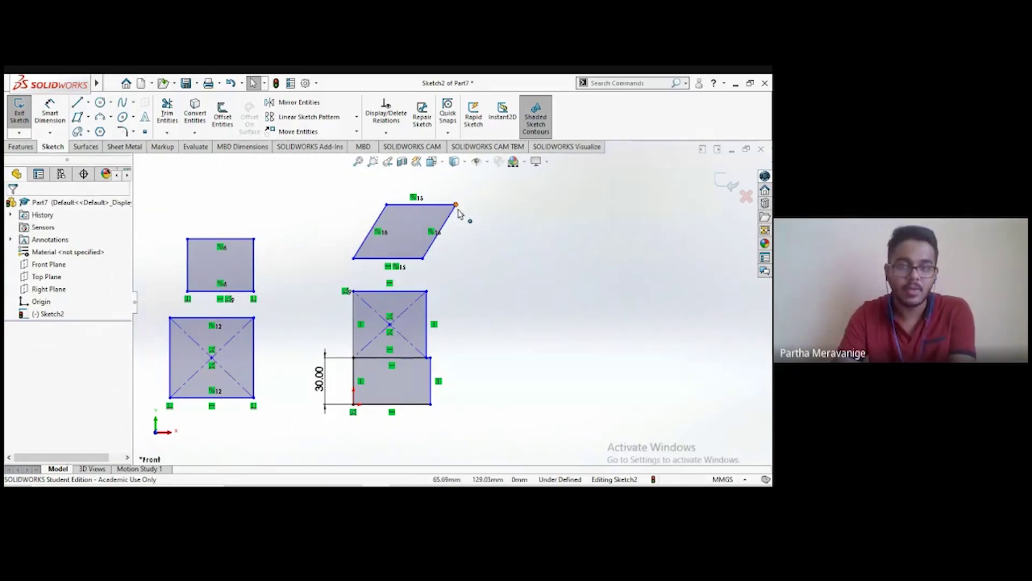
drag(456, 205, 390, 197)
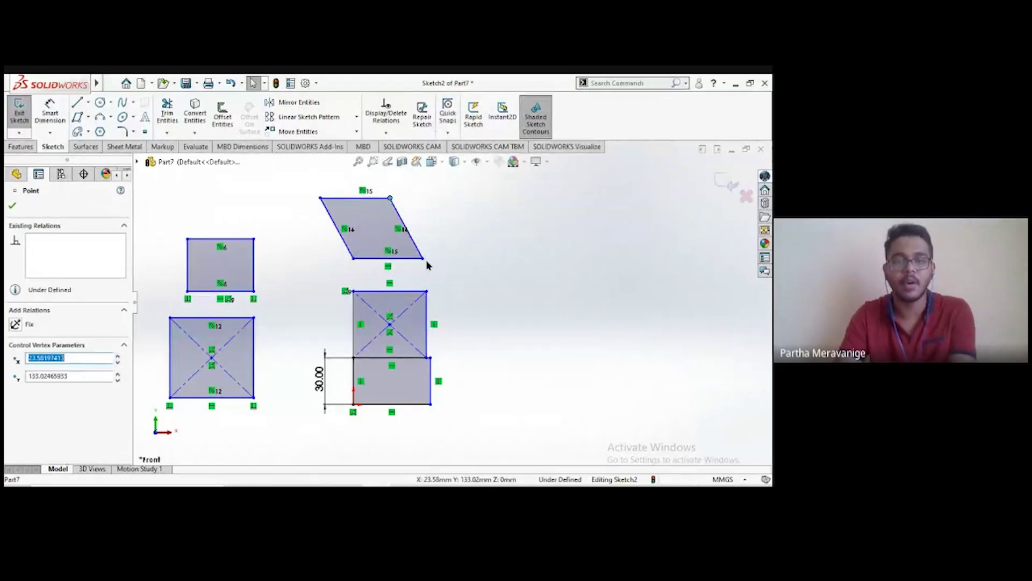
drag(425, 261, 359, 253)
key(z)
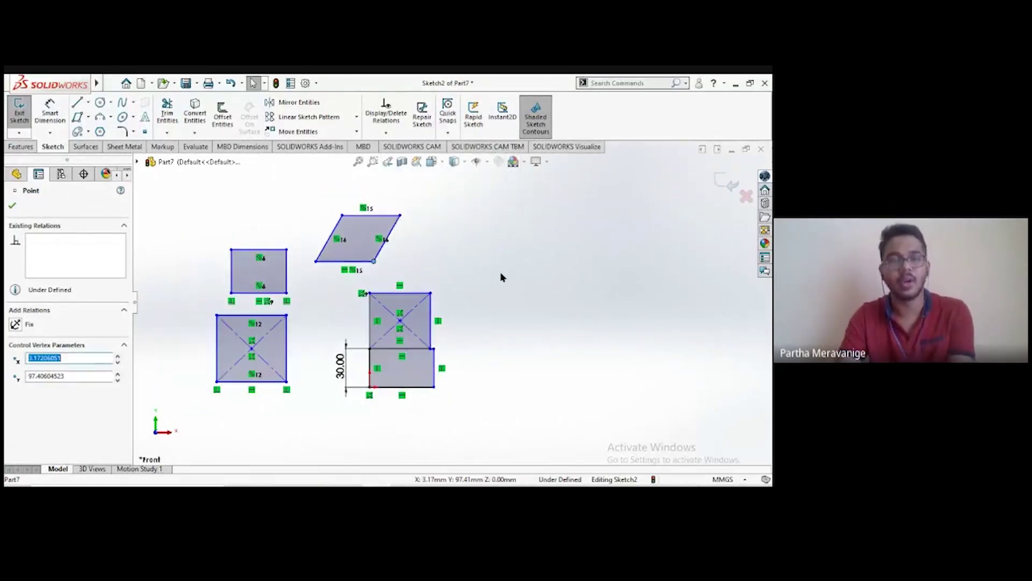
Step: Draw a closed four-sided shape with the Line tool right of the other shapes, with horizontal top and bottom edges and slanted sides
scroll(500, 278, down, 2)
click(75, 104)
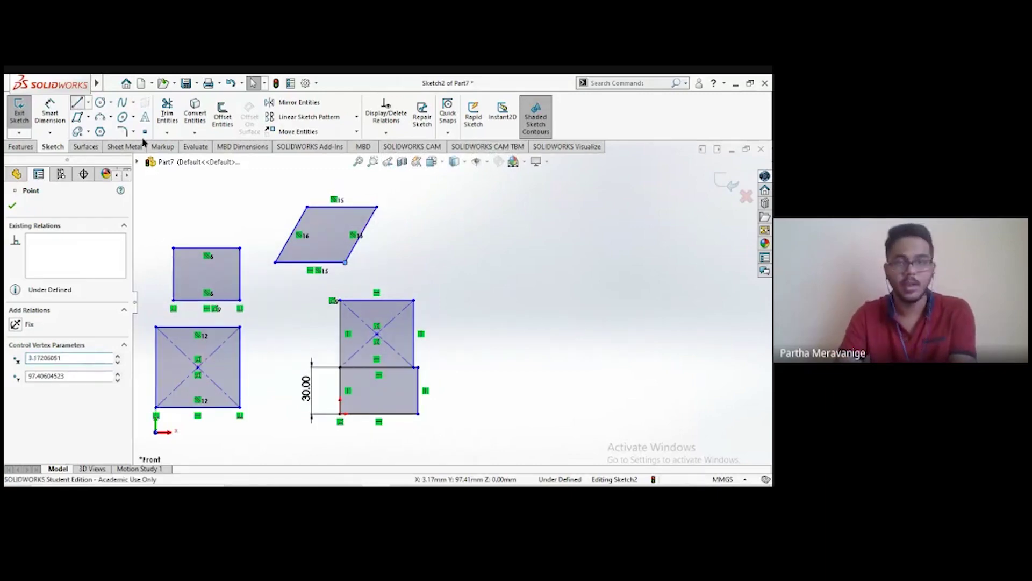
click(460, 280)
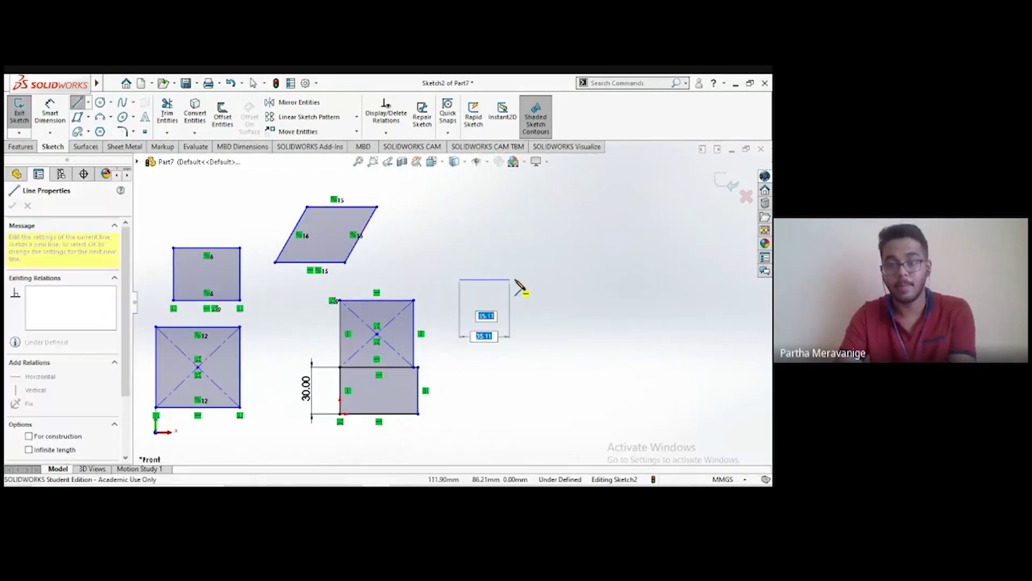
click(516, 280)
click(534, 228)
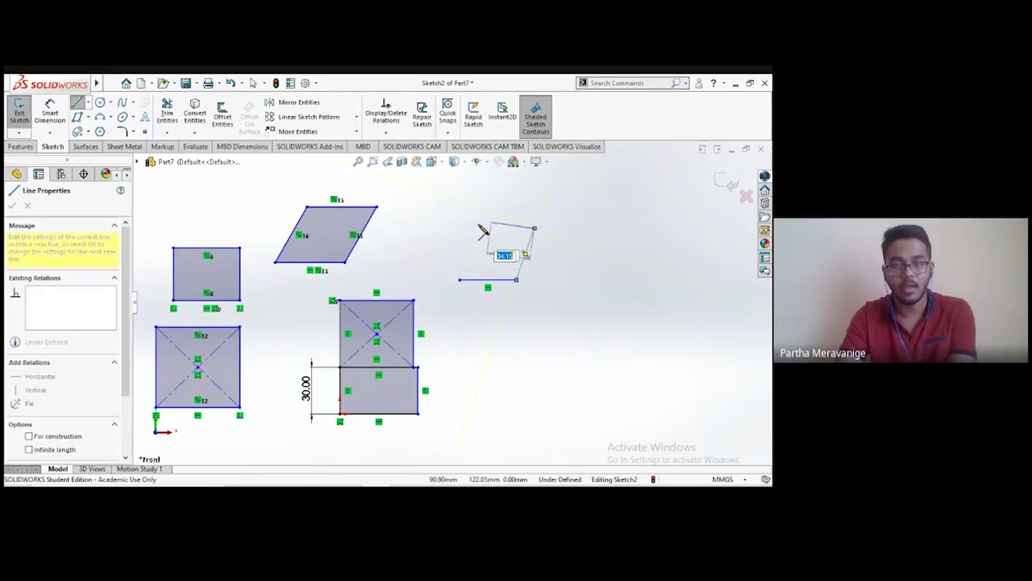
click(474, 229)
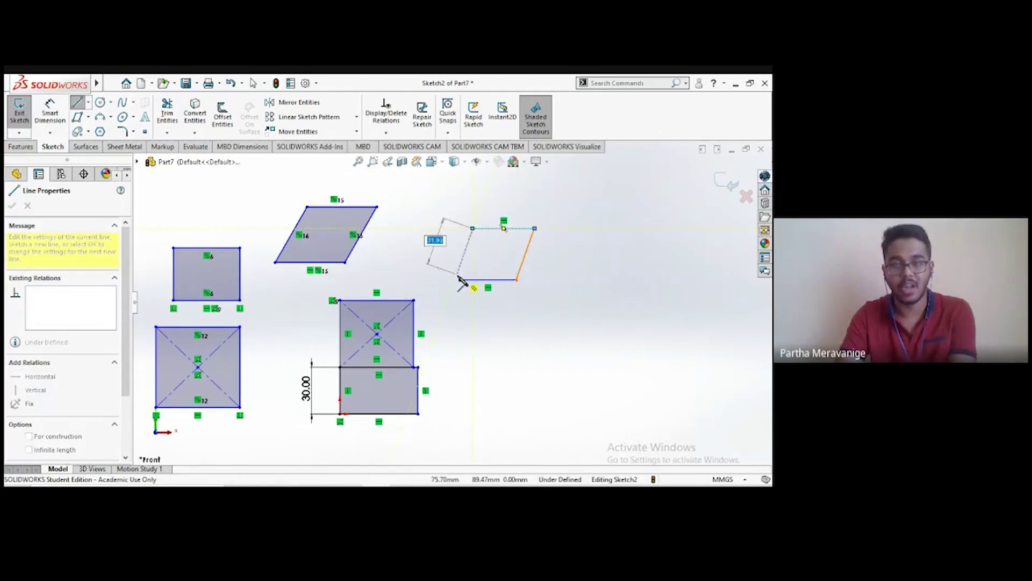
click(460, 280)
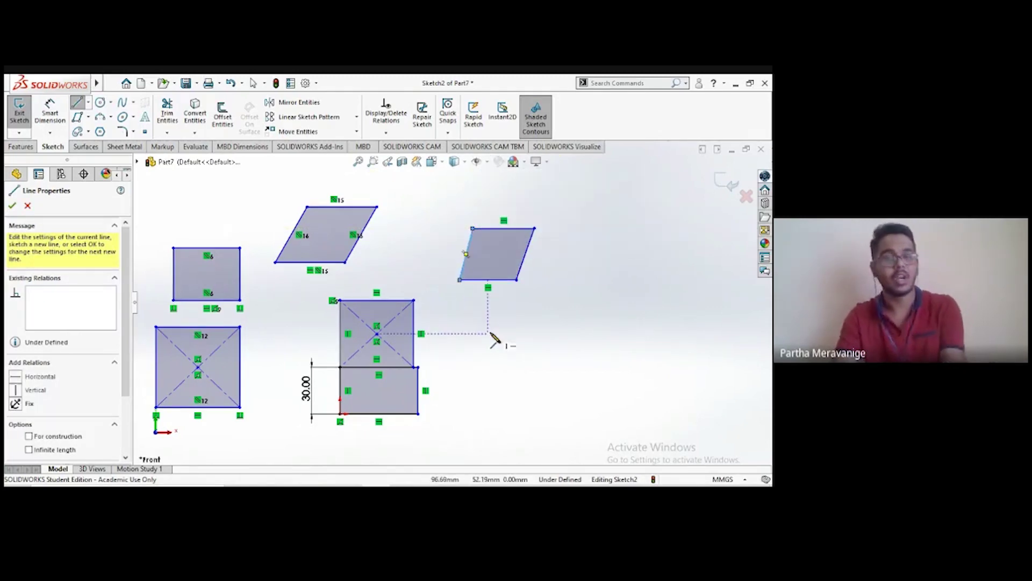
key(Escape)
key(Escape)
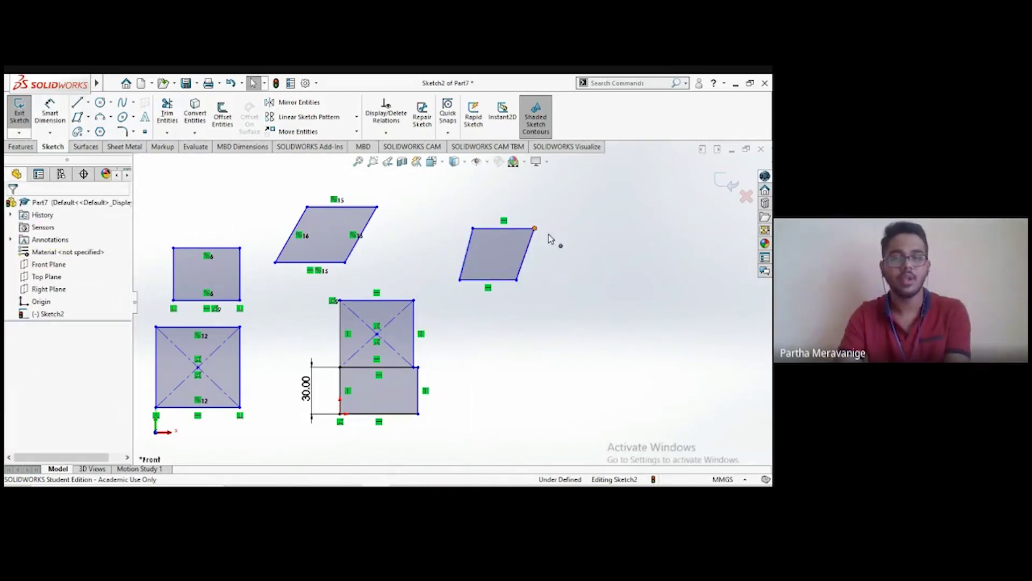
Step: Stretch the line-drawn four-sided shape upward by moving its upper-right corner to about X 130, Y 134 mm
drag(535, 228, 542, 205)
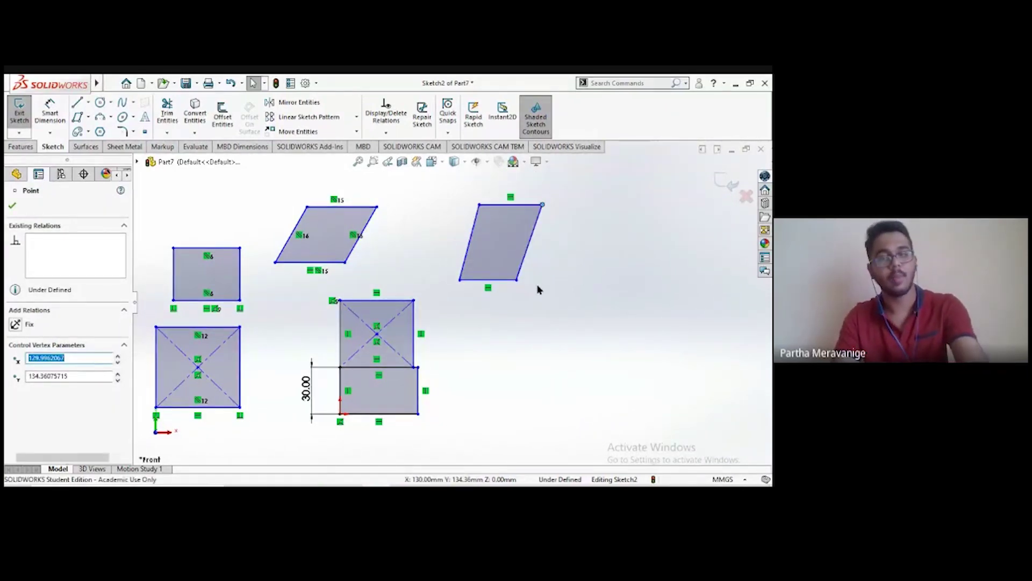
click(538, 289)
Step: Add a Parallel relation between the two slanted sides of the line-drawn four-sided shape
scroll(525, 242, down, 2)
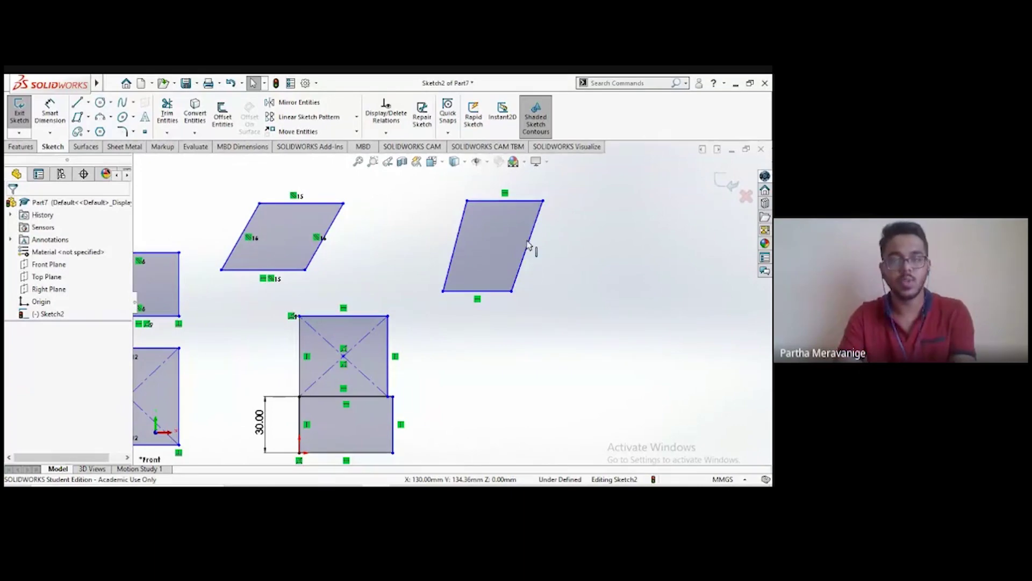
click(527, 245)
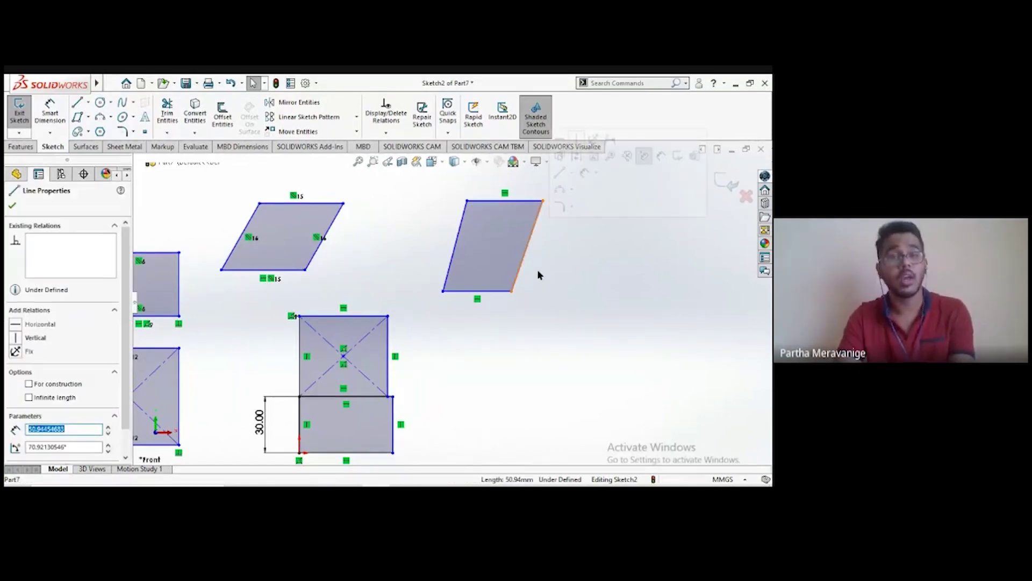
click(460, 231)
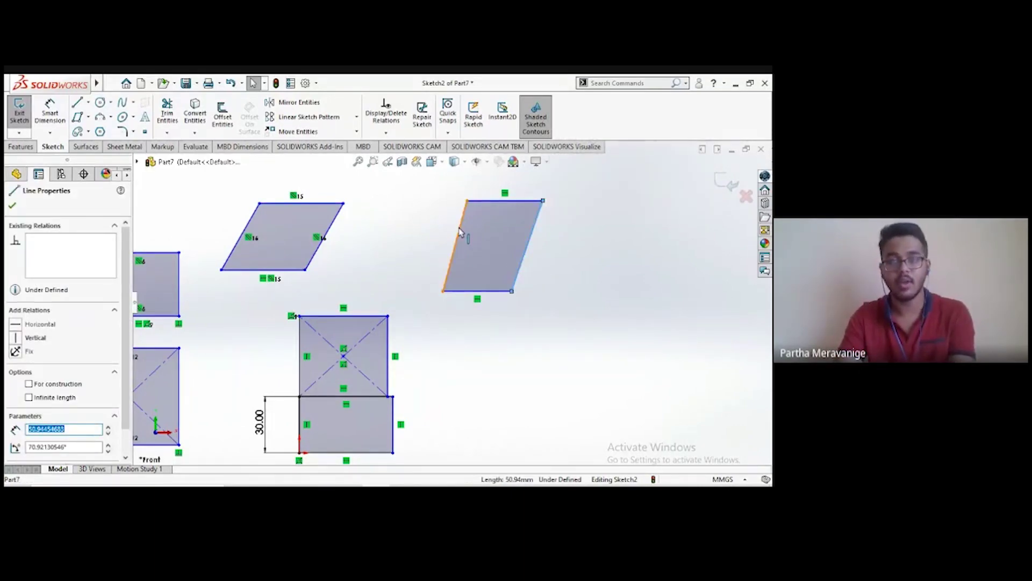
ctrl+click(459, 231)
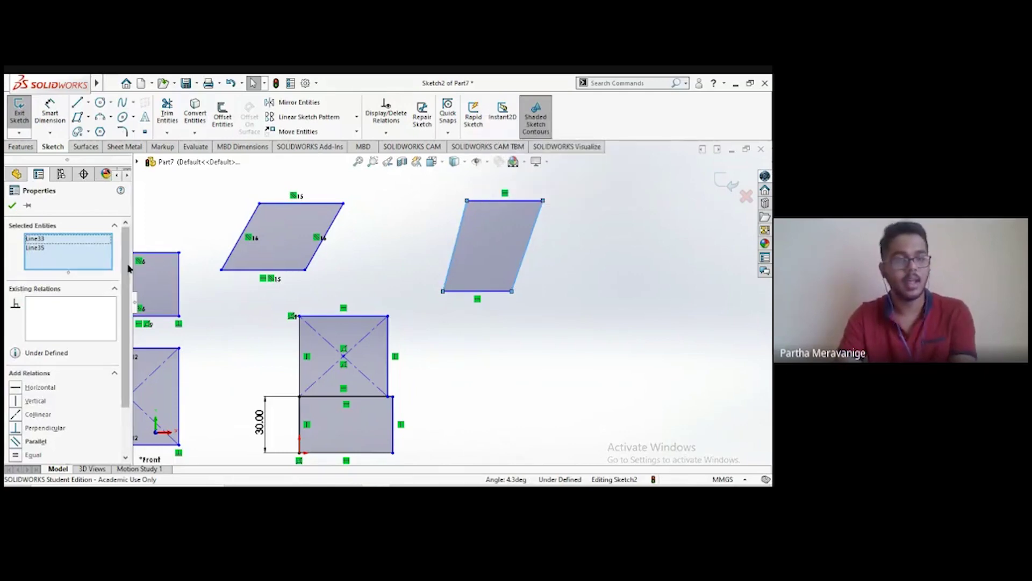
scroll(94, 322, down, 2)
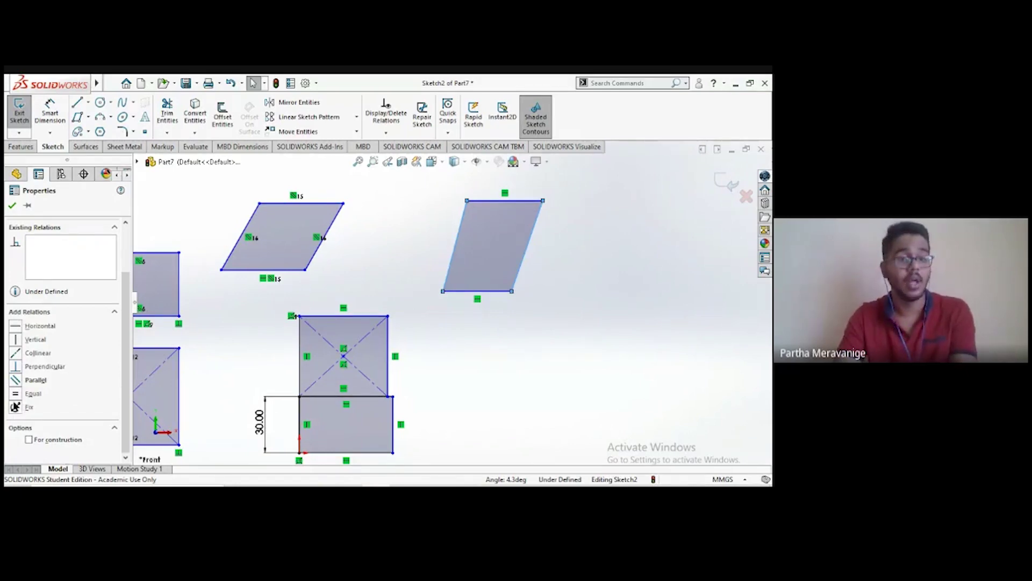
click(15, 380)
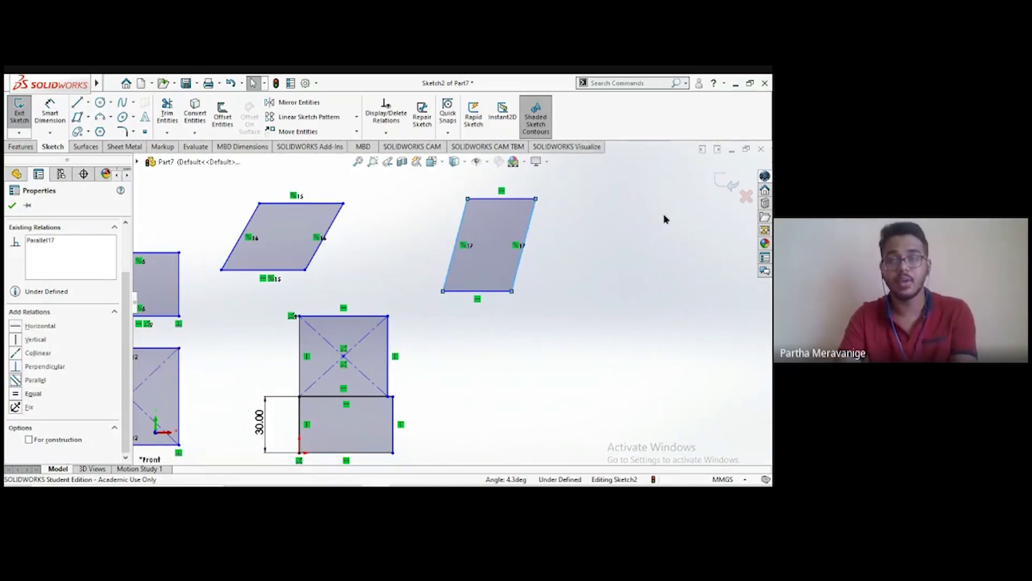
click(552, 234)
Step: Draw two separate slanted lines, about 83 mm and 87 mm long, side by side to the right of the existing shapes
scroll(357, 269, up, 2)
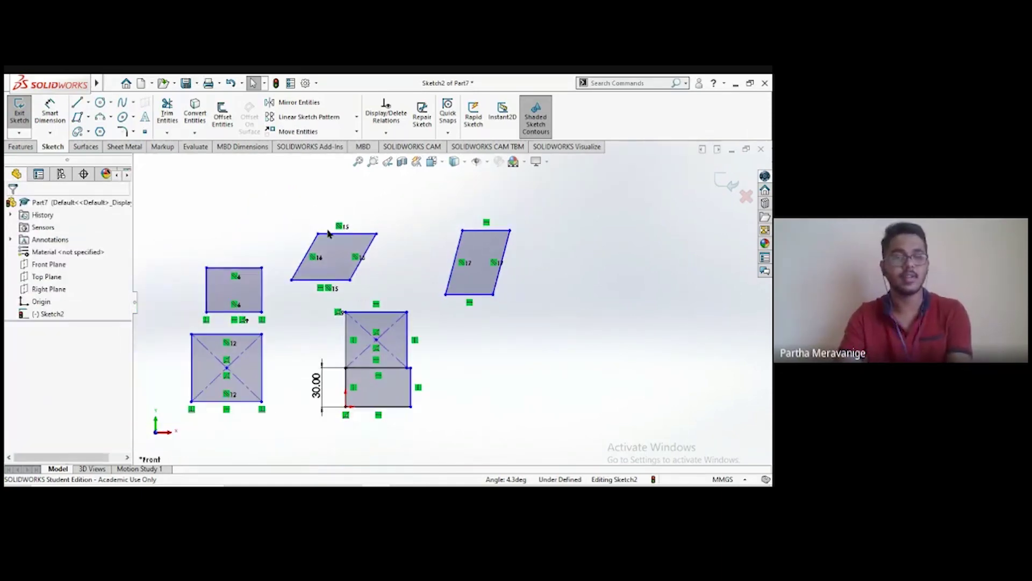
click(78, 107)
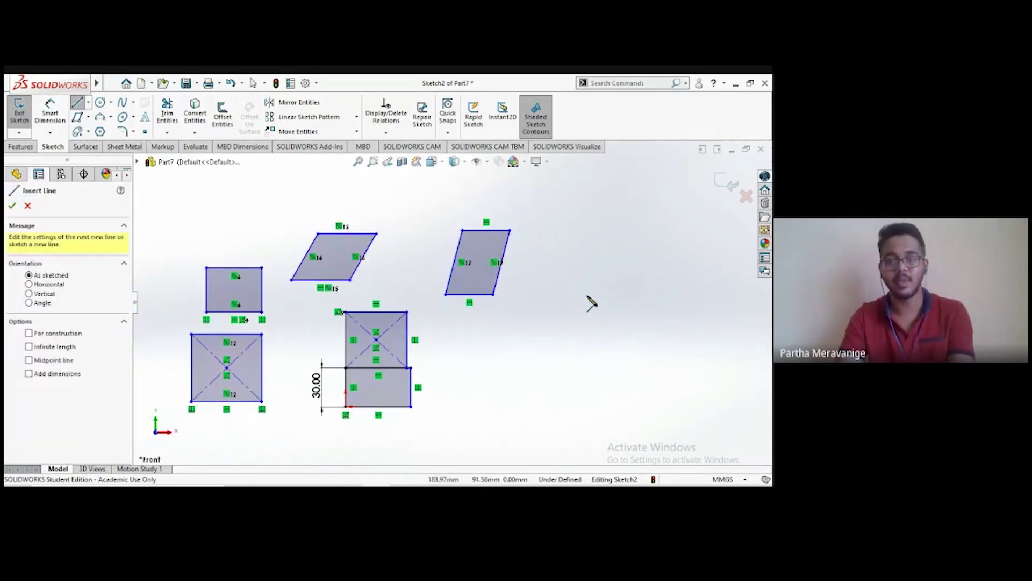
click(588, 301)
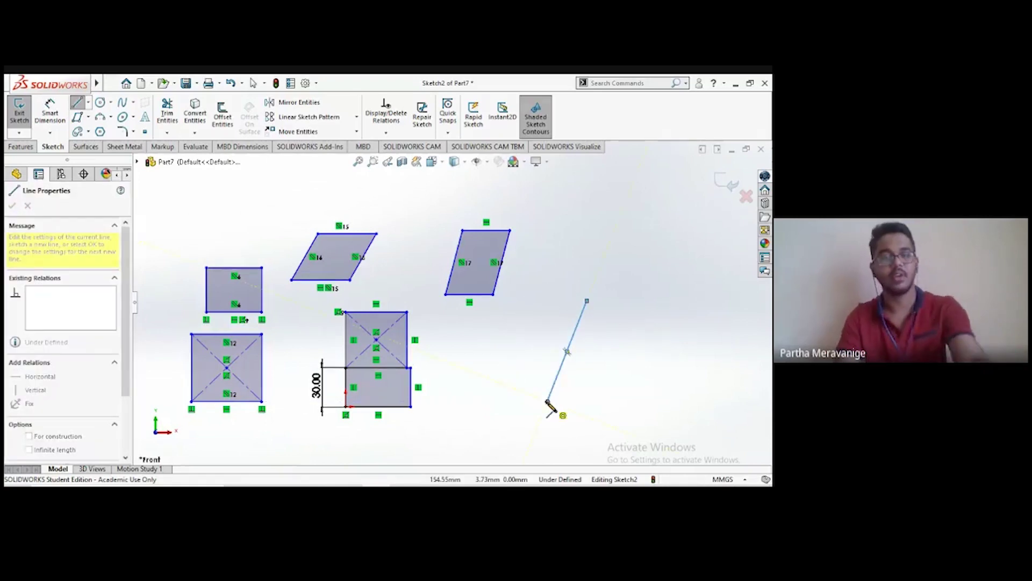
click(547, 401)
key(Escape)
click(78, 102)
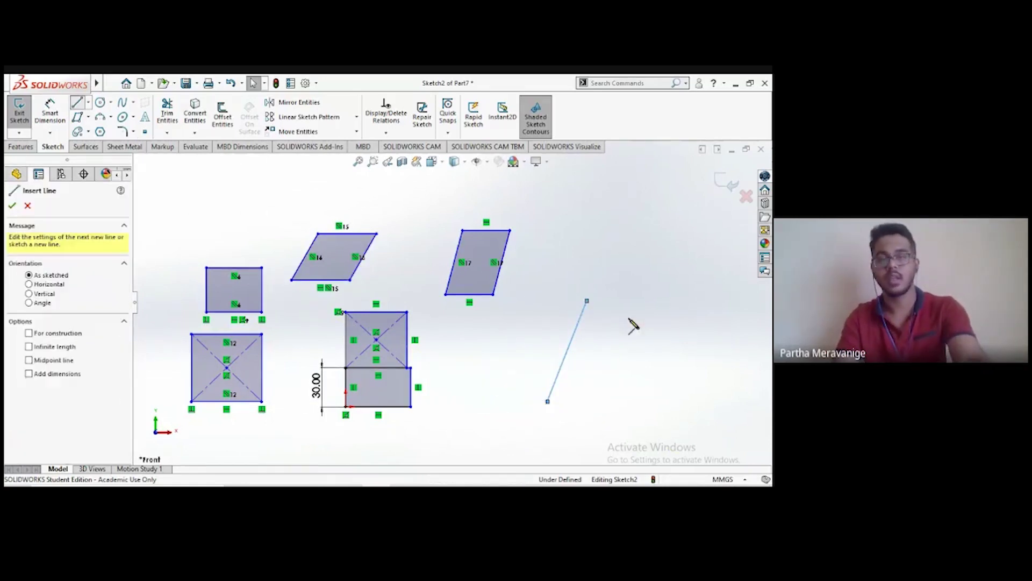
click(645, 292)
click(614, 395)
key(Escape)
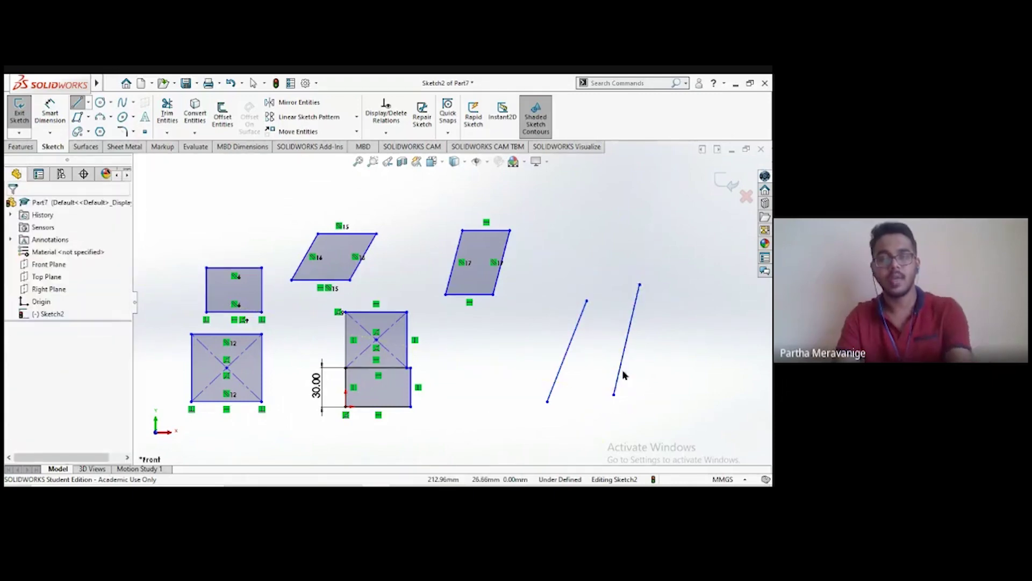
Step: Add a Perpendicular relation between the two separate slanted lines
scroll(623, 370, down, 2)
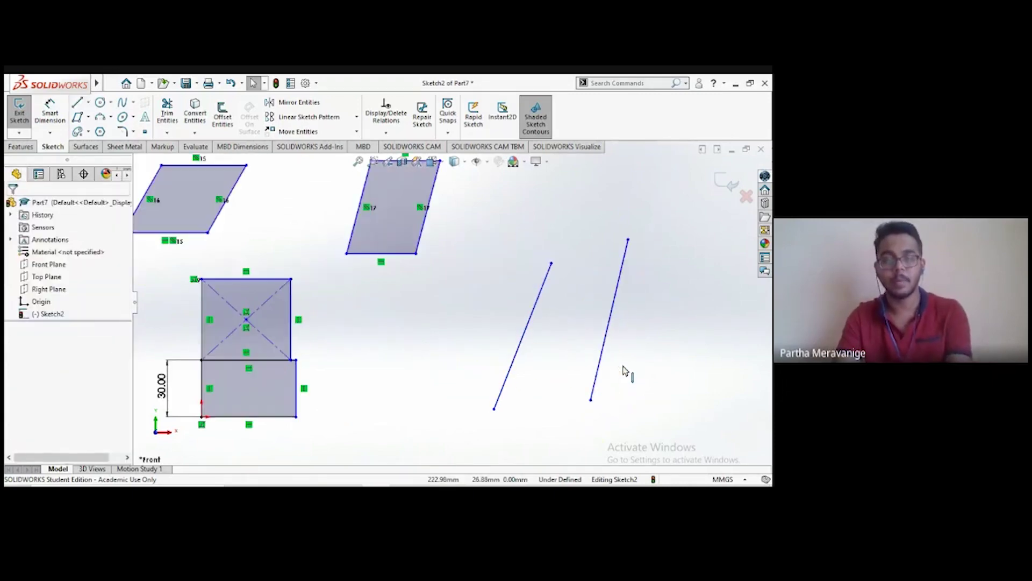
click(531, 329)
click(609, 329)
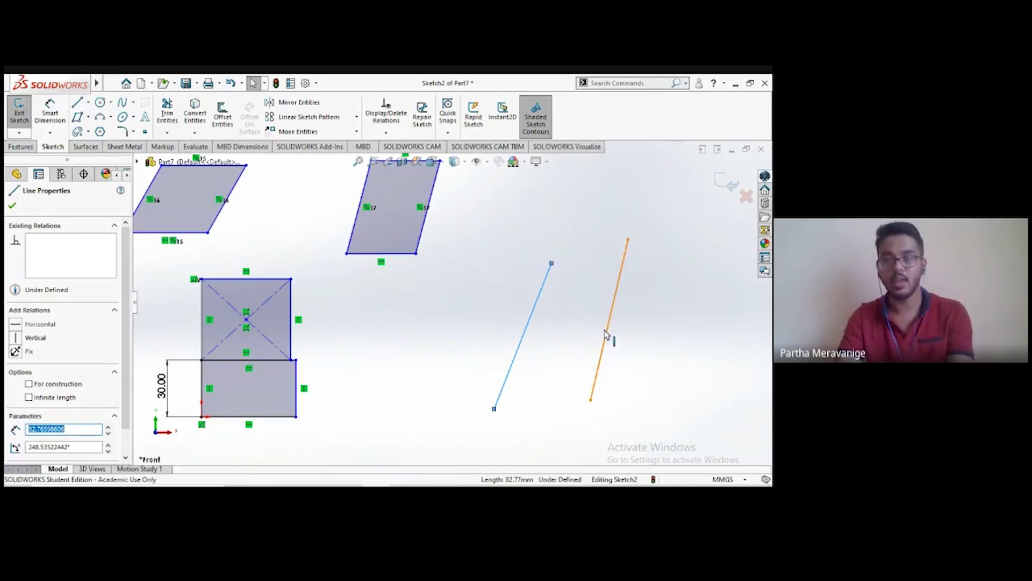
ctrl+click(611, 329)
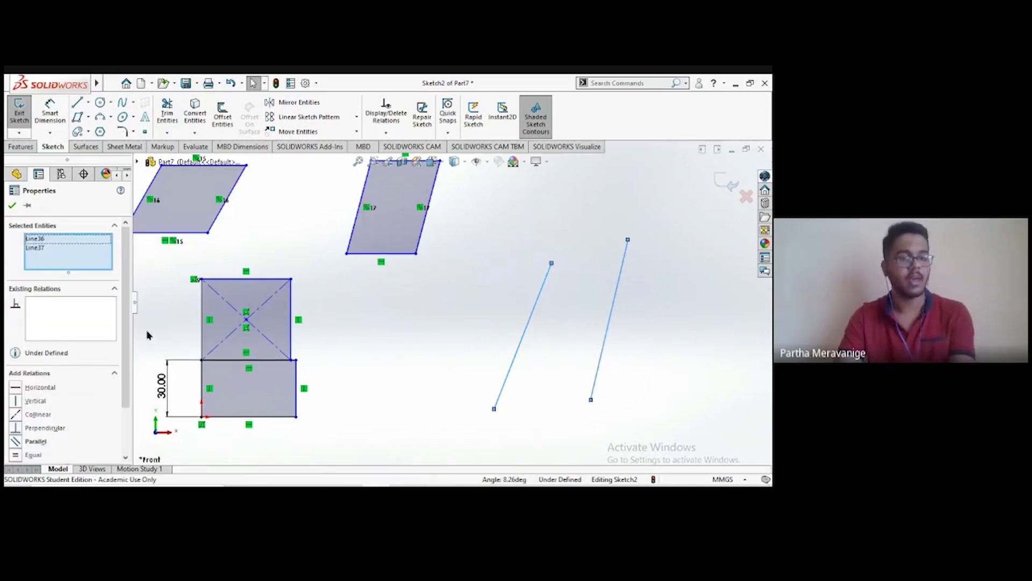
scroll(125, 306, down, 3)
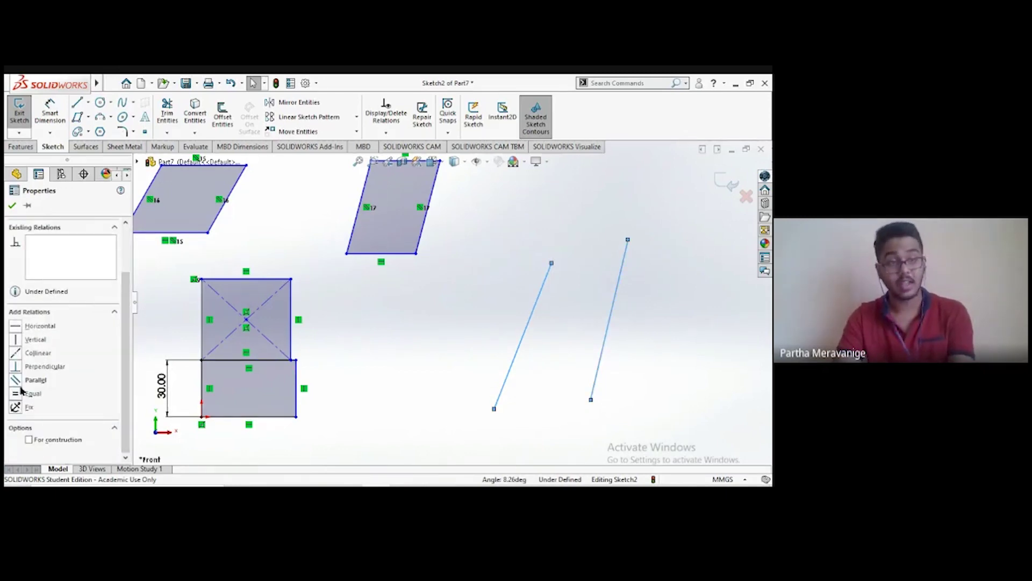
click(64, 364)
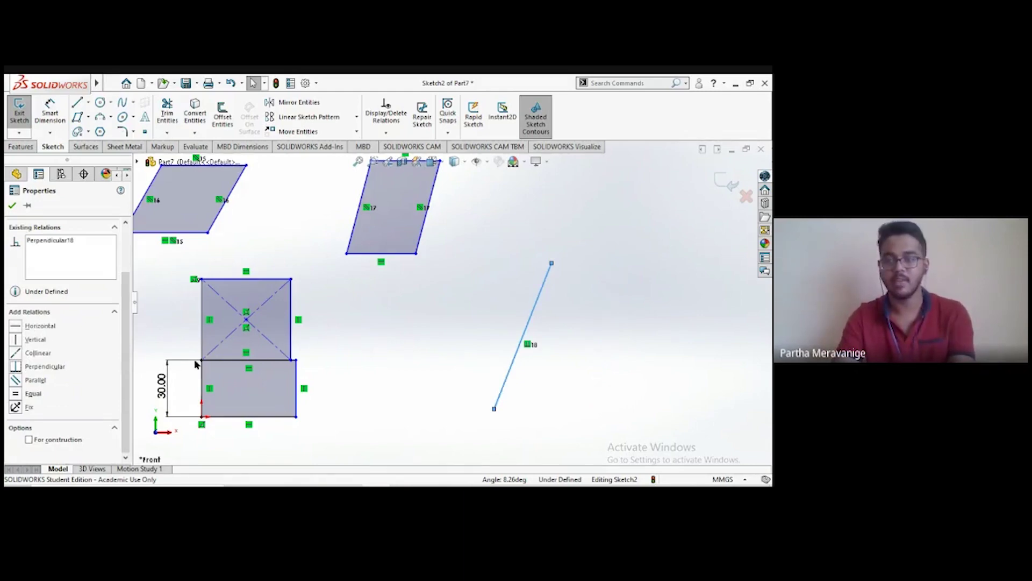
scroll(580, 328, up, 5)
click(576, 312)
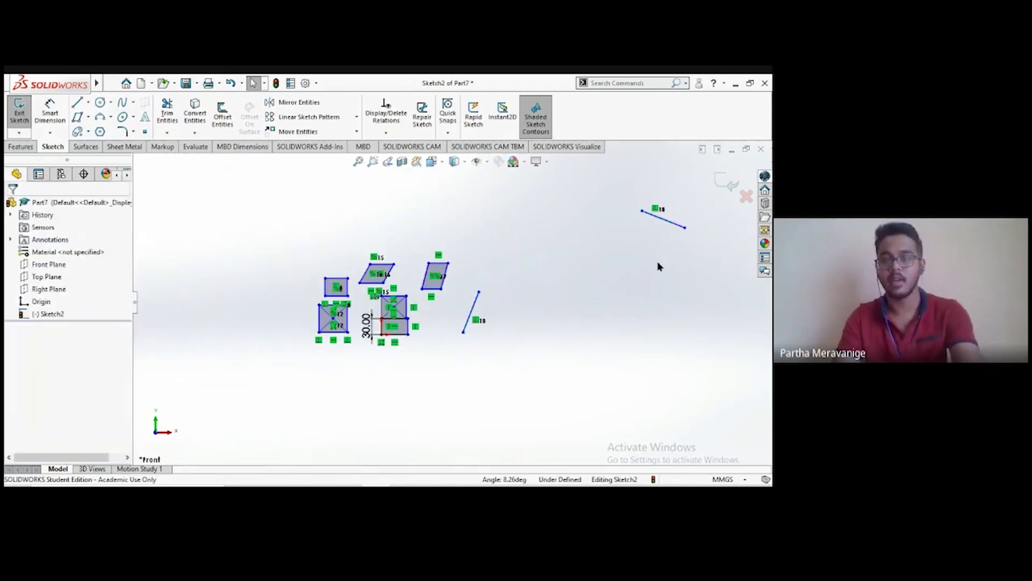
Step: Move the two perpendicular lines close together, well away from the closed shapes
ctrl+middle_drag(709, 242, 657, 255)
drag(605, 235, 554, 365)
drag(423, 320, 528, 361)
click(560, 388)
Step: Try to dimension the angle between the two perpendicular lines with Smart Dimension
scroll(527, 362, down, 3)
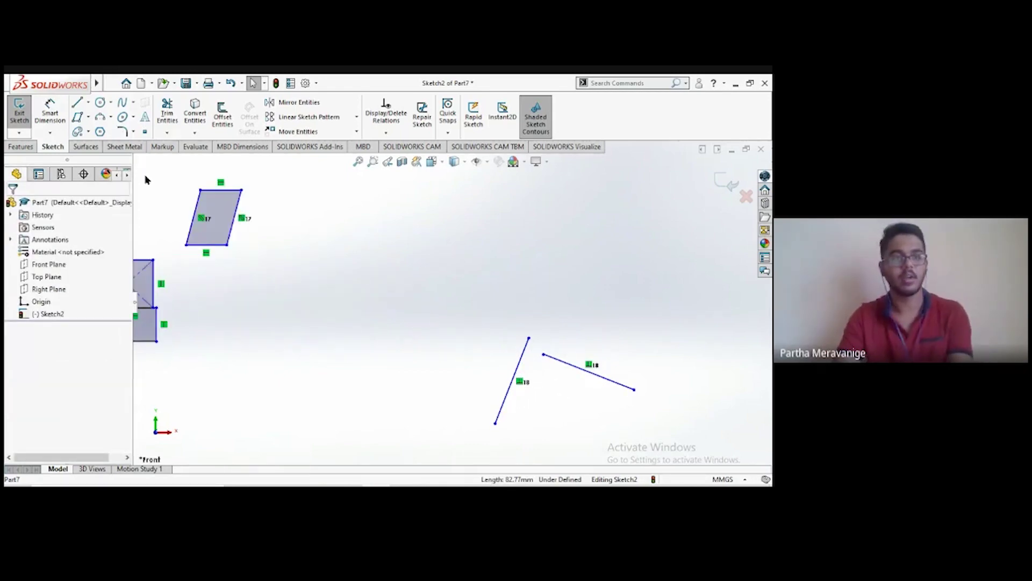
click(50, 113)
click(517, 377)
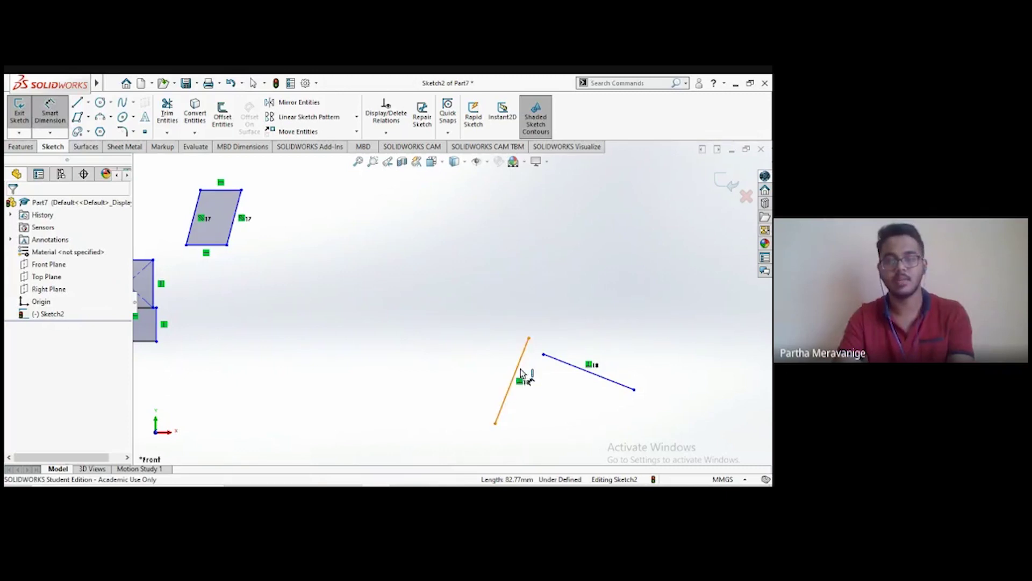
click(562, 362)
click(570, 368)
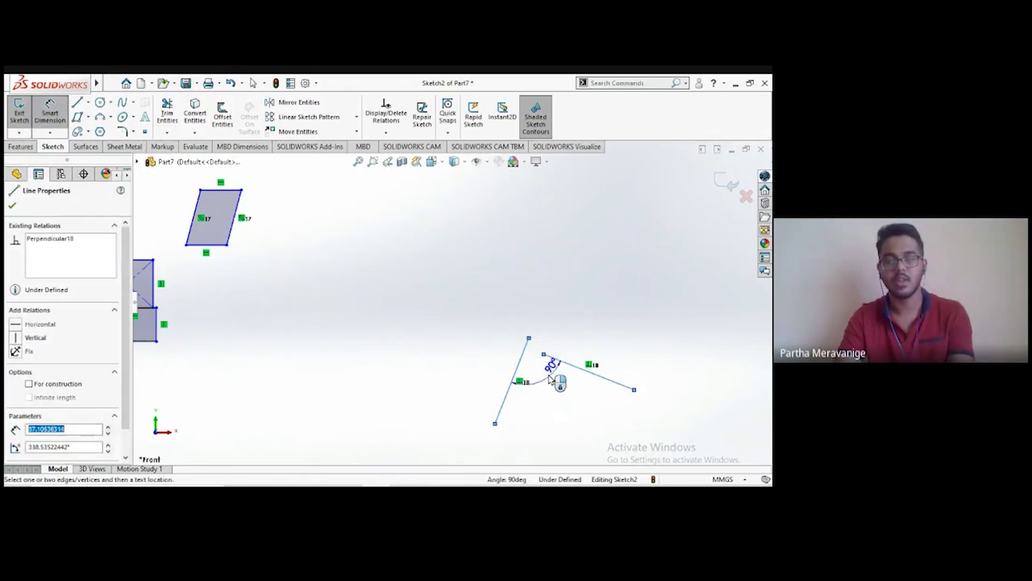
click(549, 407)
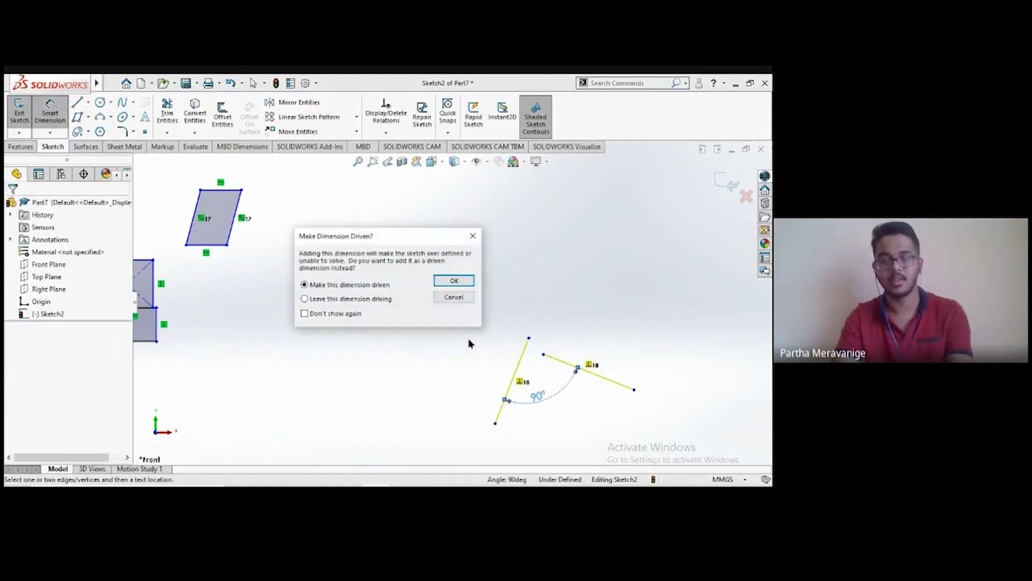
click(473, 237)
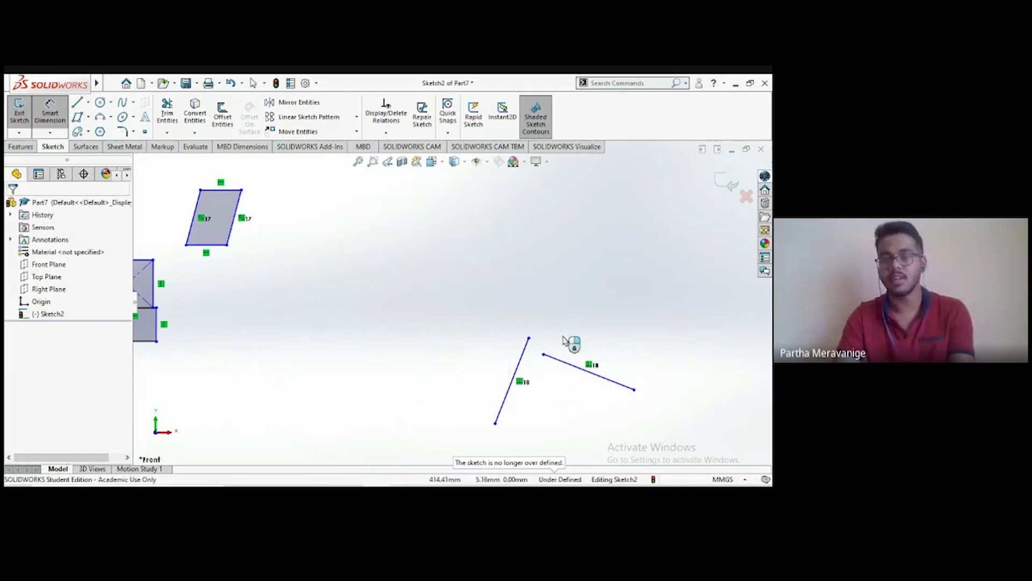
Step: Delete all shapes, lines and dimensions from the sketch, leaving only the origin
scroll(537, 336, up, 3)
scroll(452, 325, up, 2)
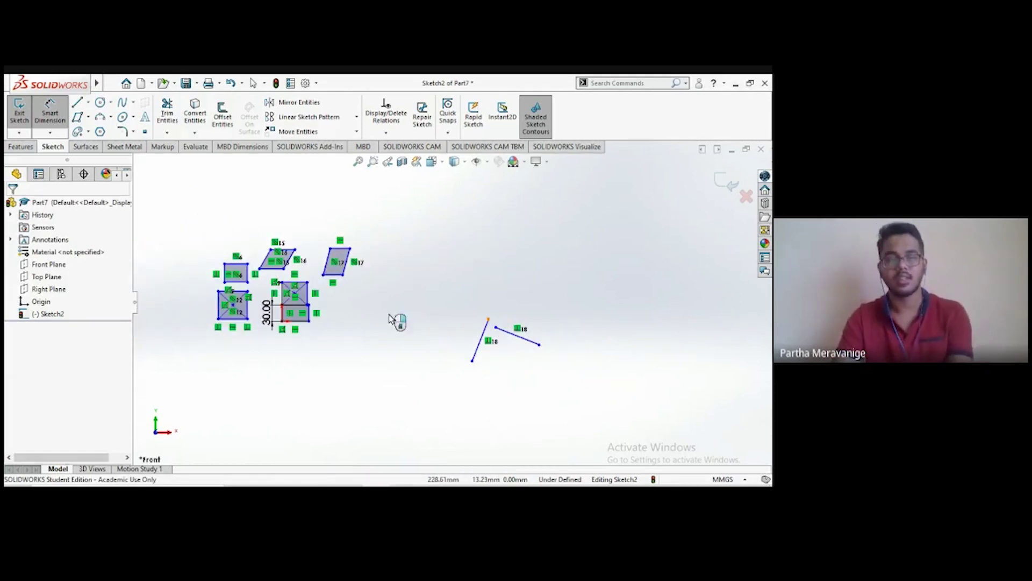
scroll(346, 288, down, 1)
scroll(191, 254, up, 1)
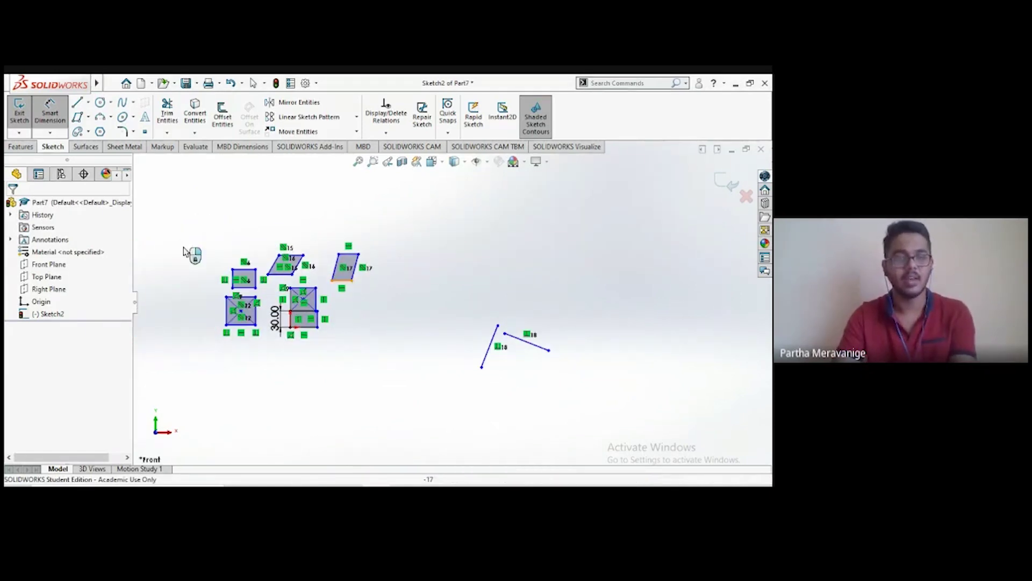
key(Escape)
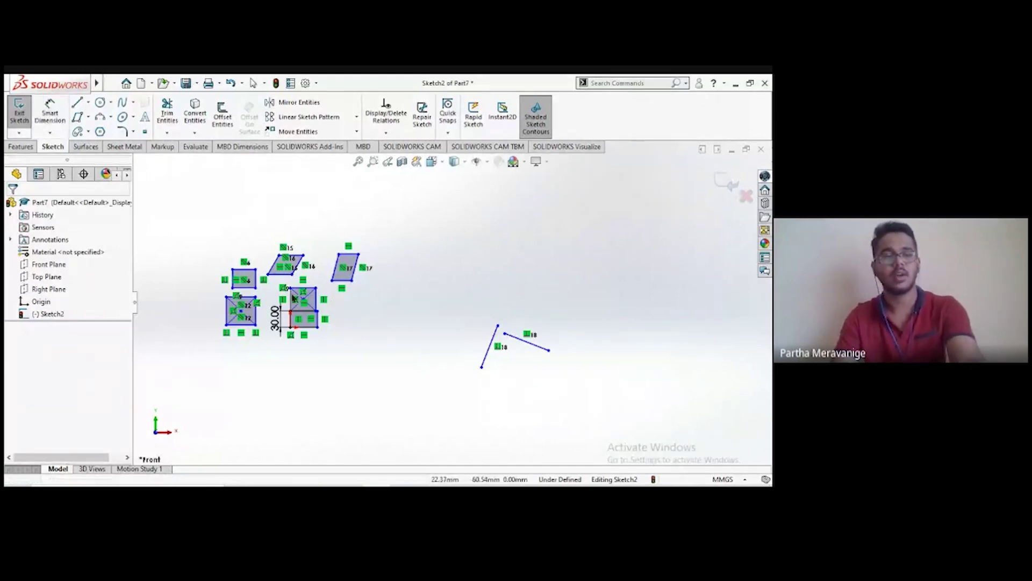
mouse_move(154, 210)
mouse_down()
mouse_move(553, 398)
mouse_move(643, 422)
mouse_up()
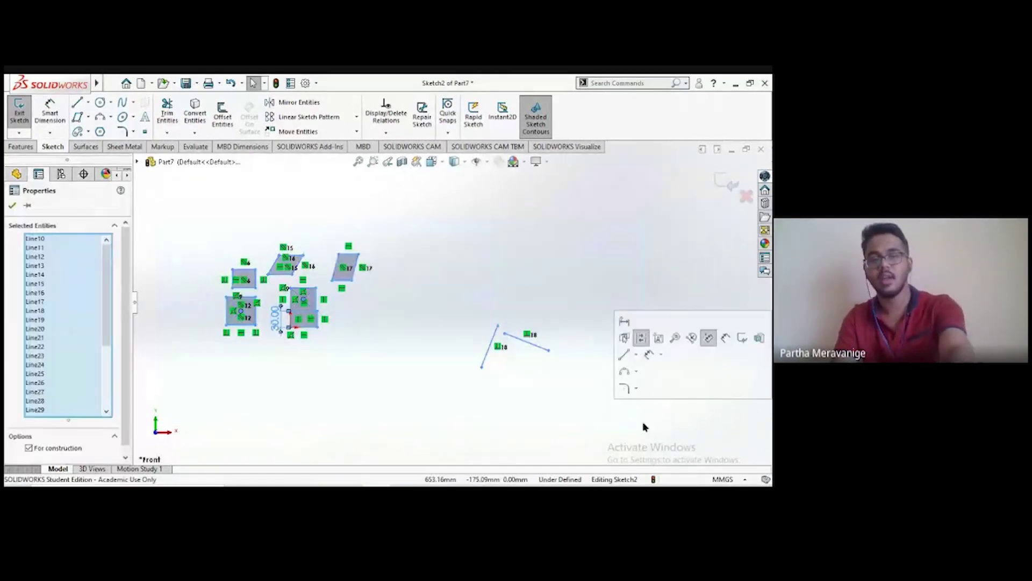
key(Delete)
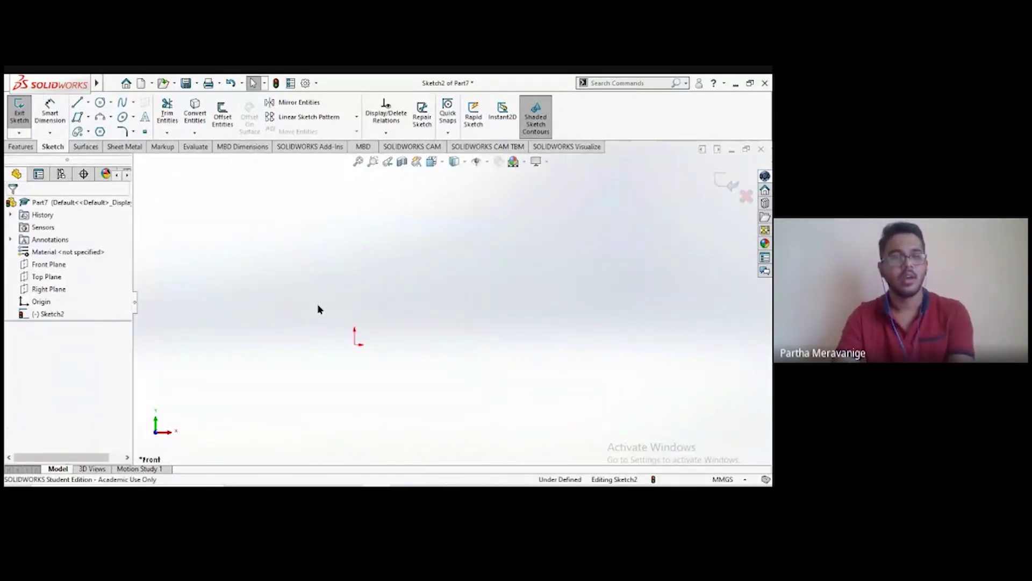
Step: Draw a tilted parallelogram from the origin through about X 99, Y 67 mm, with its top corner at about X 42, Y 128 mm
click(90, 118)
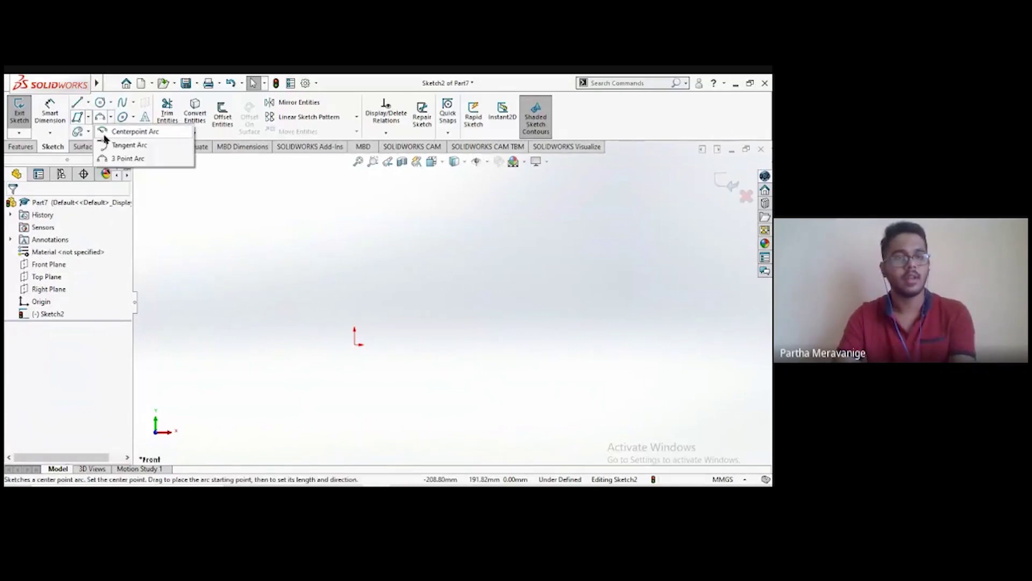
click(110, 185)
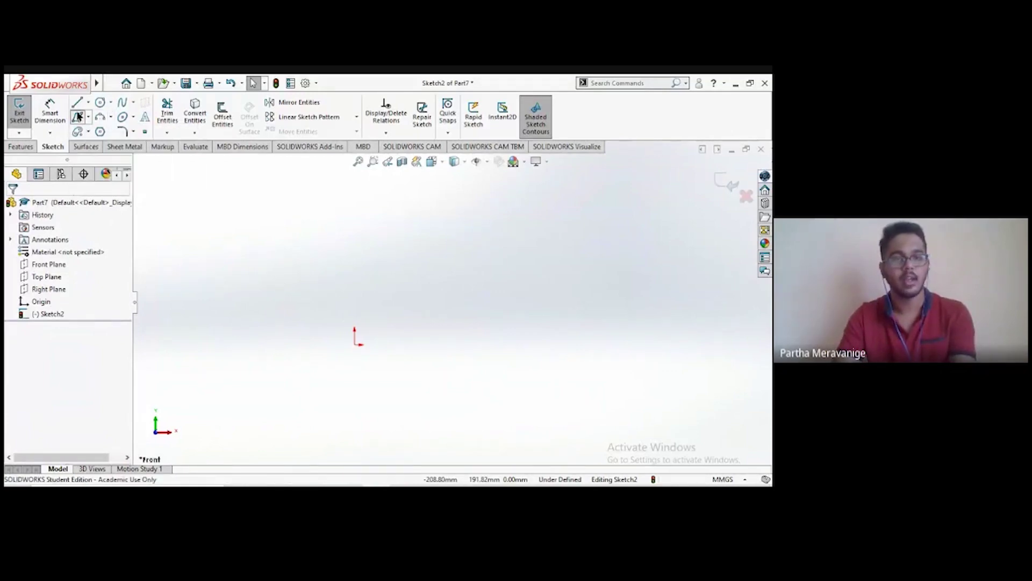
click(355, 344)
click(449, 283)
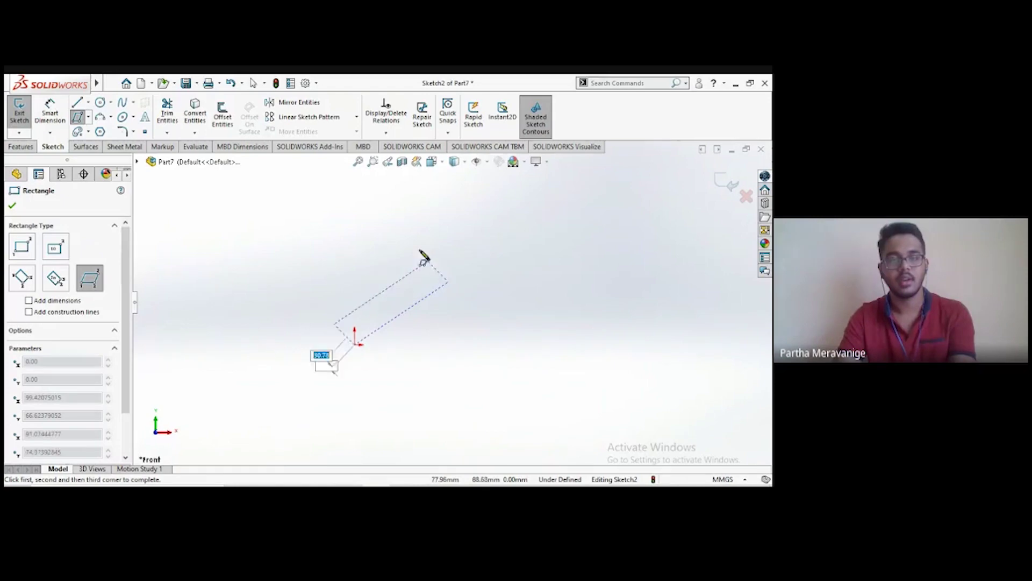
click(395, 224)
key(Escape)
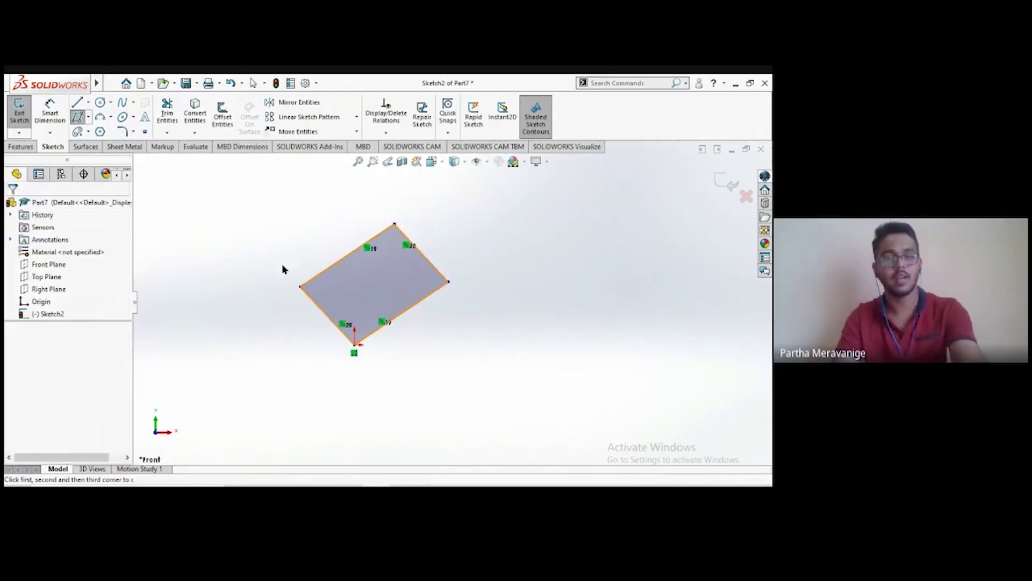
Step: Try to dimension the parallelogram's upper-left edge between its two end corners with Smart Dimension
scroll(260, 253, down, 3)
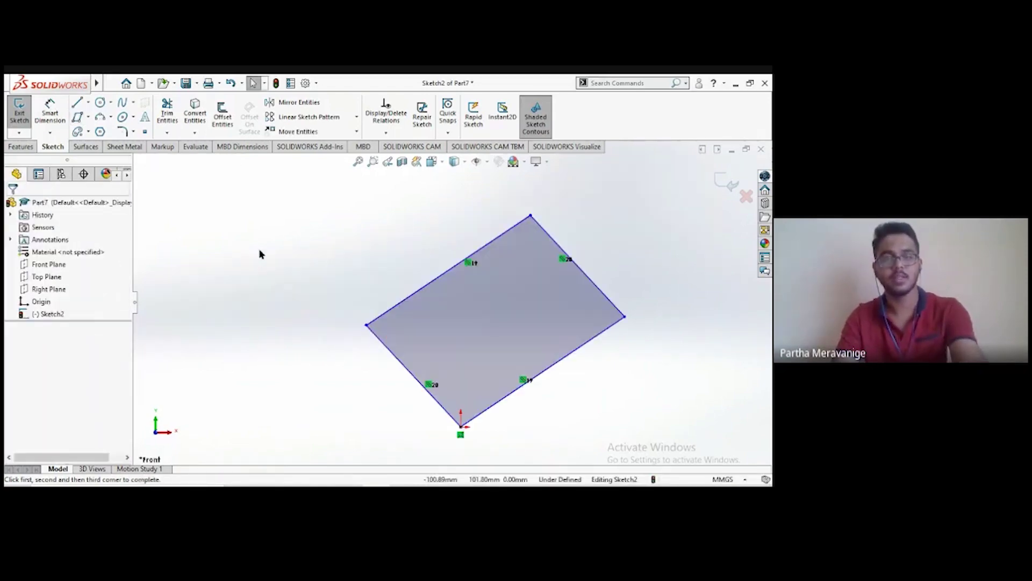
click(531, 217)
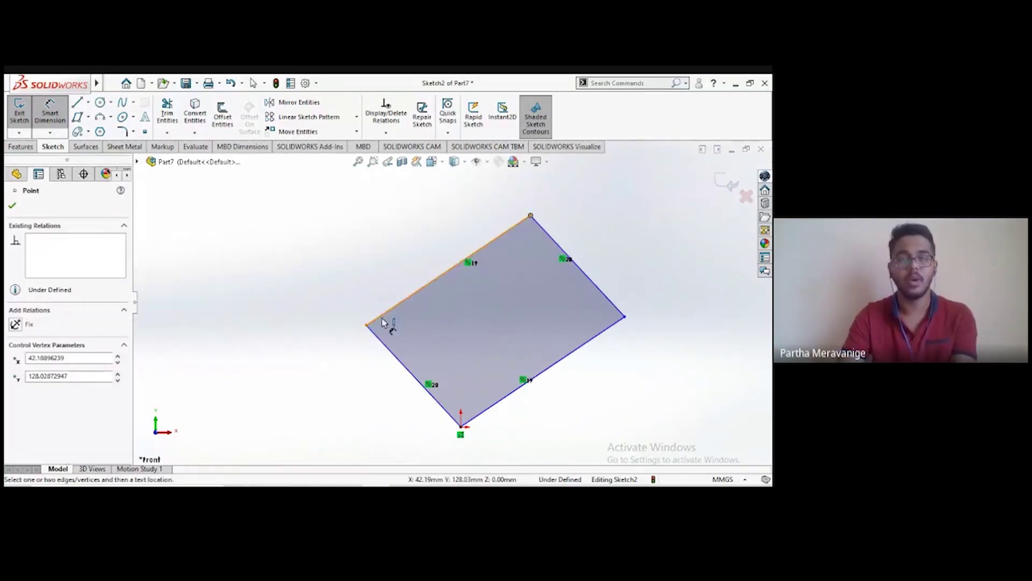
click(367, 326)
click(367, 326)
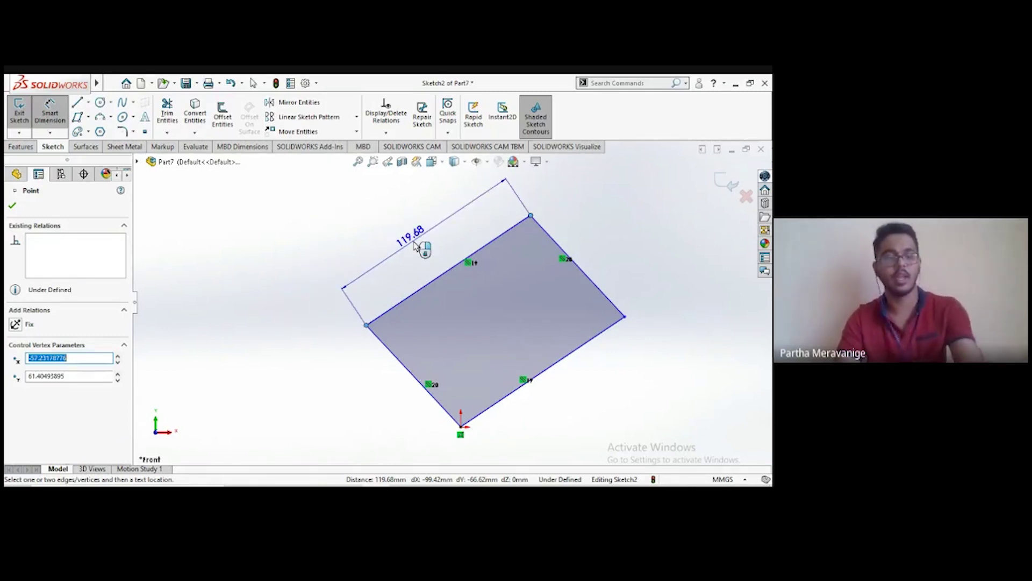
key(Escape)
key(z)
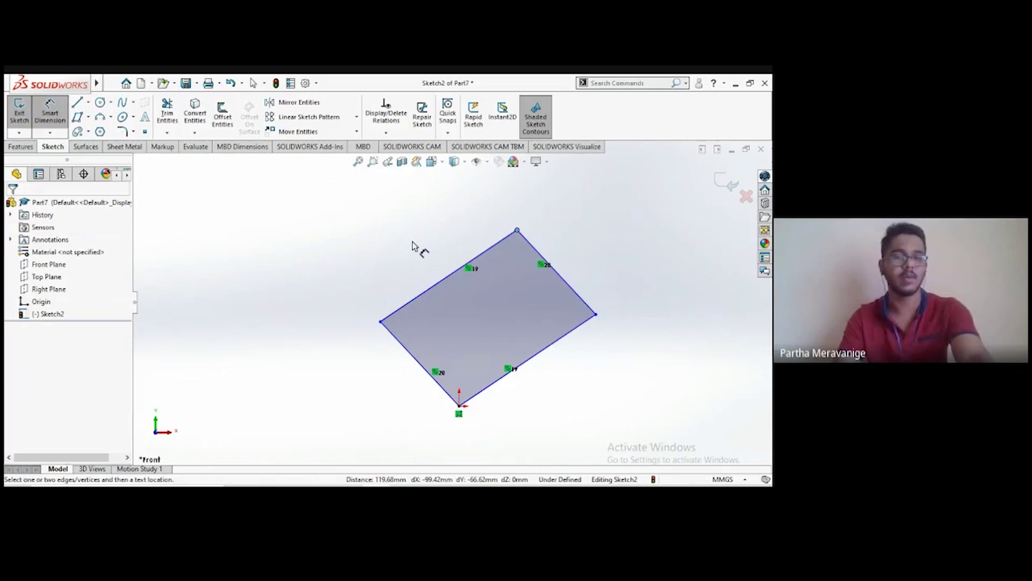
Step: Delete the whole parallelogram from the sketch, leaving only the origin
key(Escape)
drag(306, 202, 638, 457)
key(Delete)
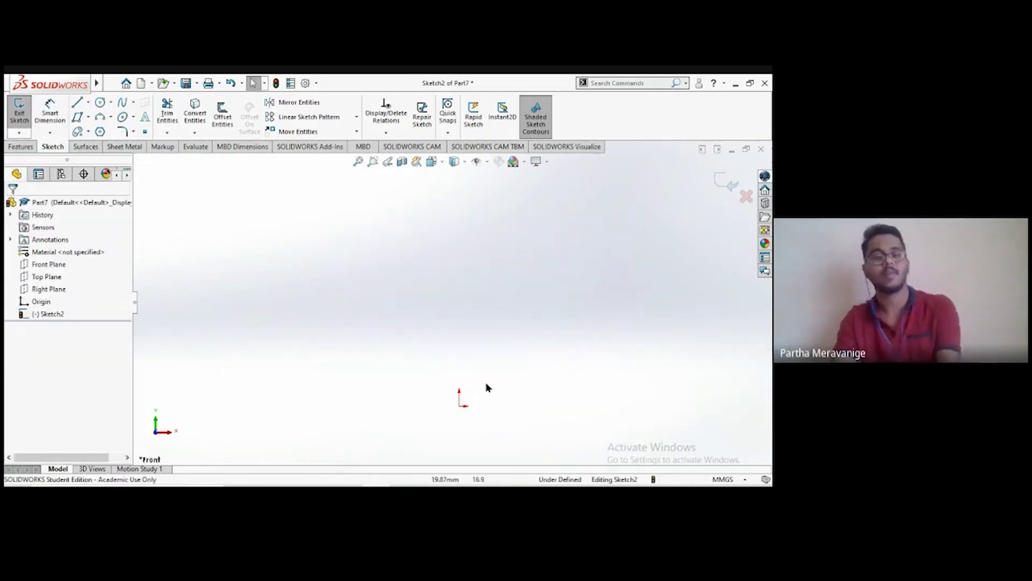
Step: Draw a centre-based circle on the origin with a diameter of 100 mm
click(110, 102)
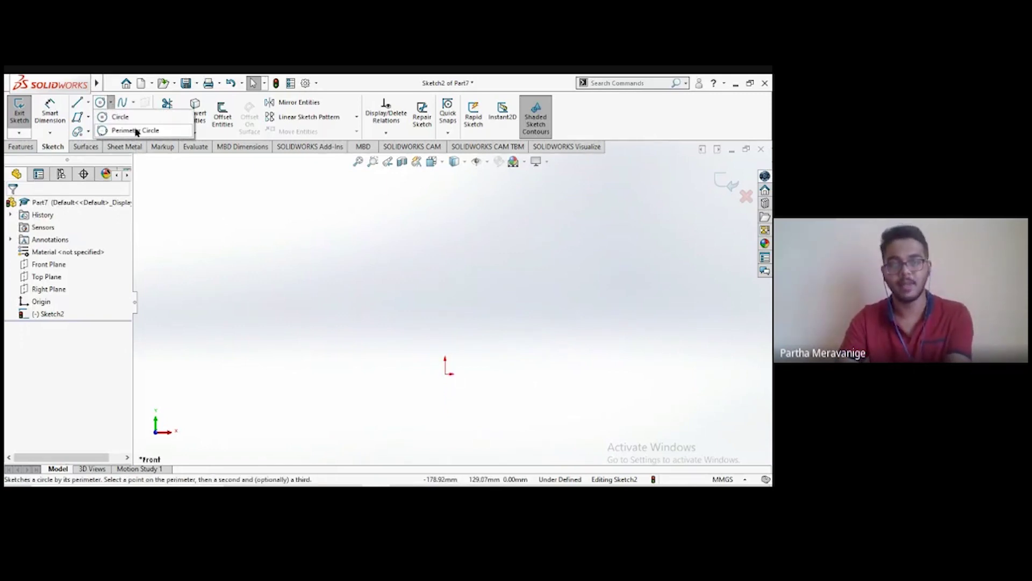
click(121, 117)
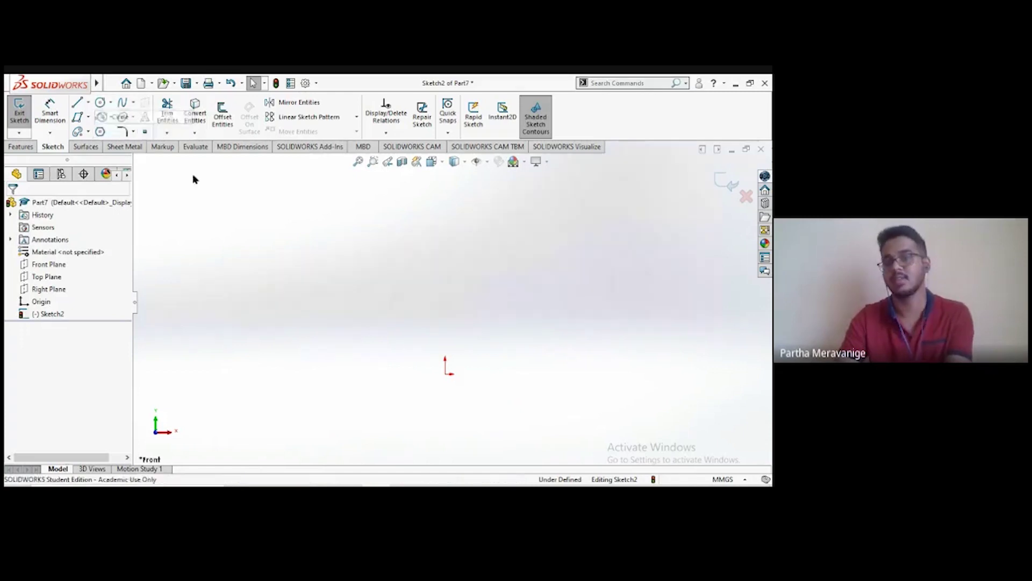
click(445, 375)
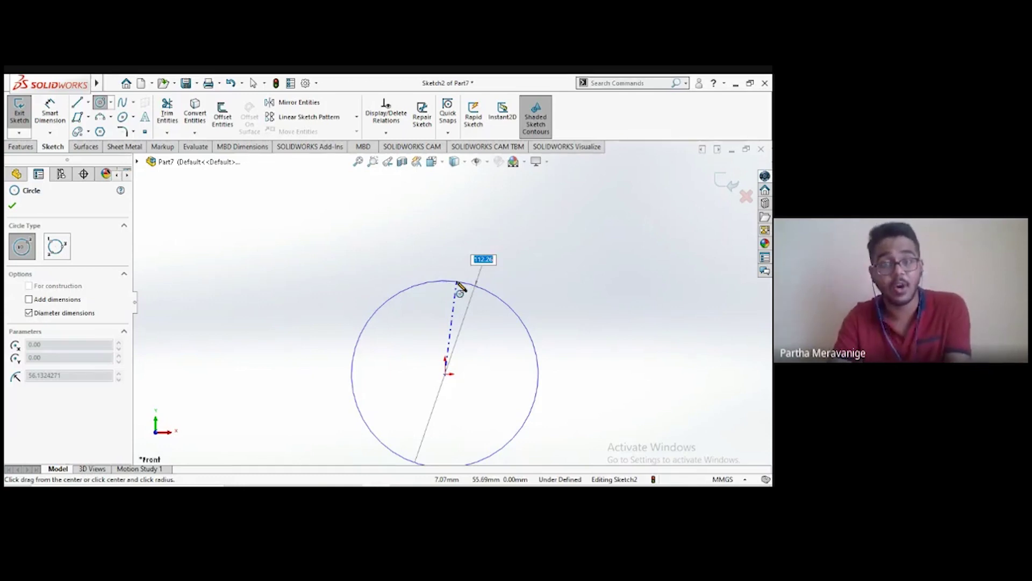
text(1)
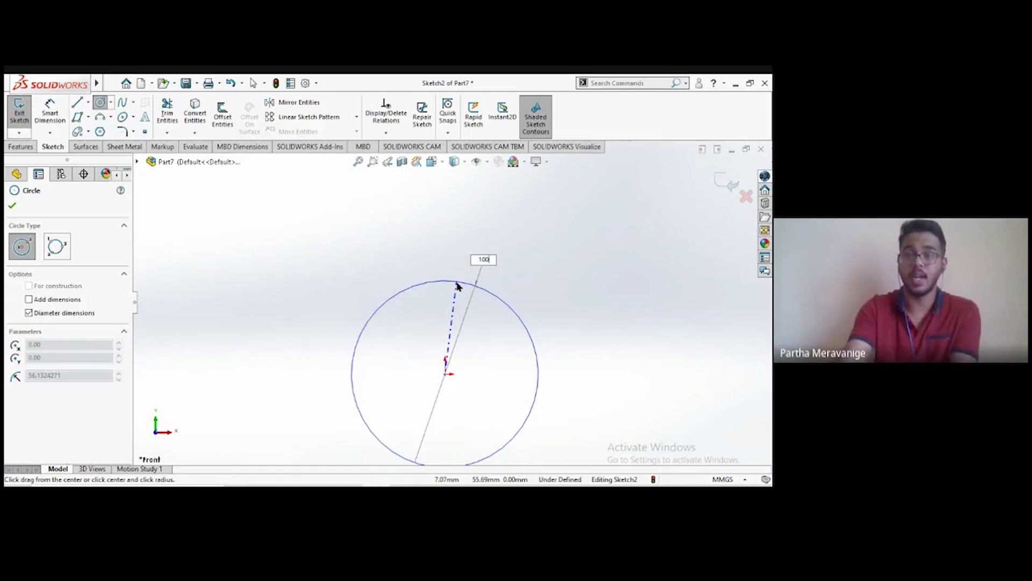
text(00)
key(Return)
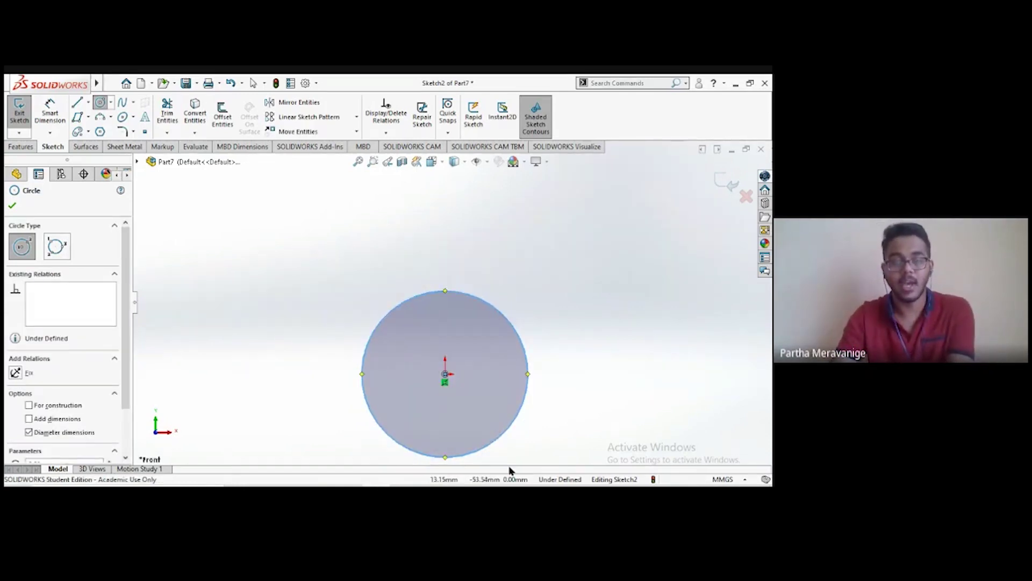
Step: Add a 100 mm Smart Dimension for the circle's diameter, placing it to the left of the circle
scroll(511, 463, down, 2)
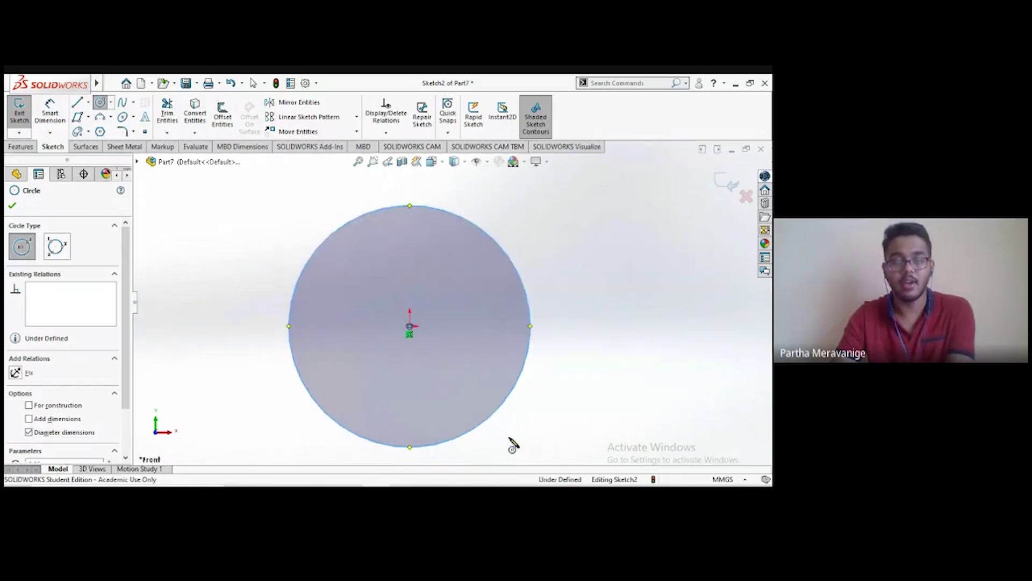
click(63, 112)
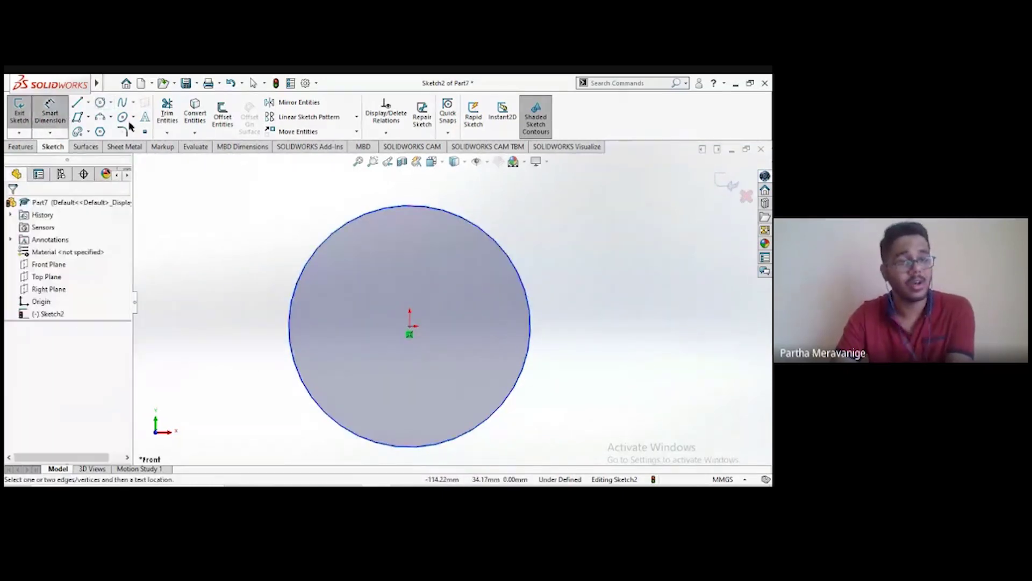
click(311, 253)
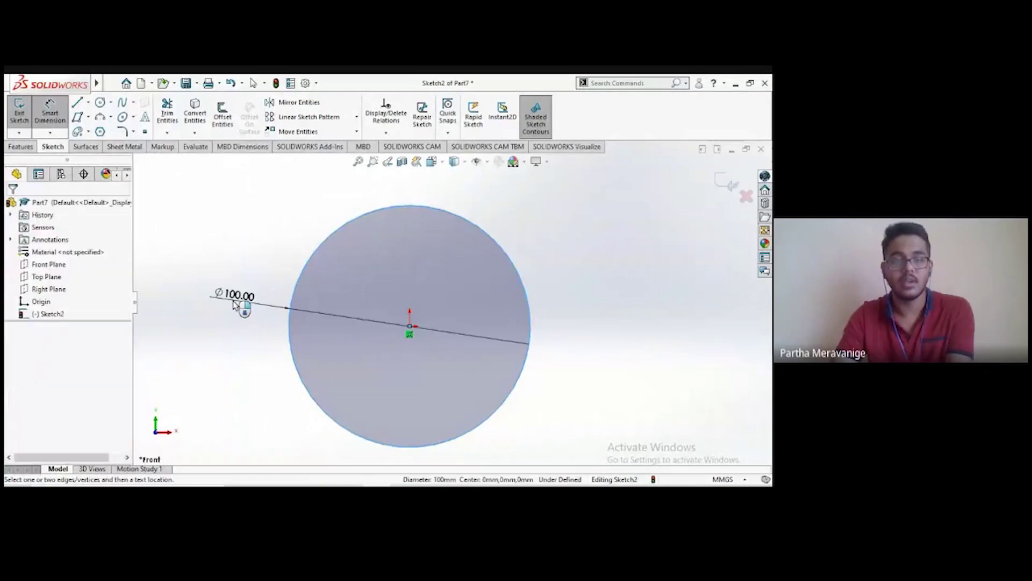
click(235, 304)
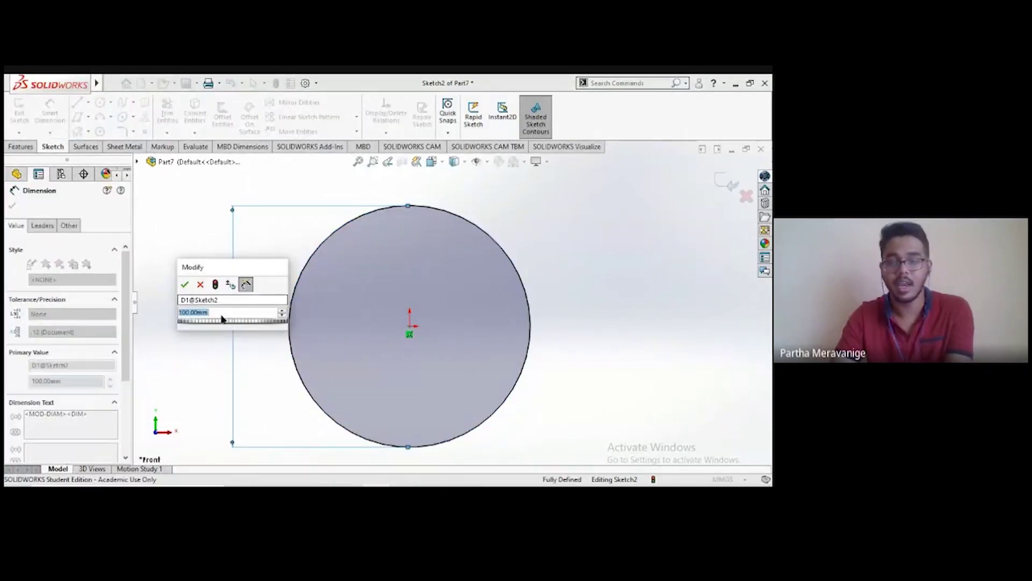
click(184, 284)
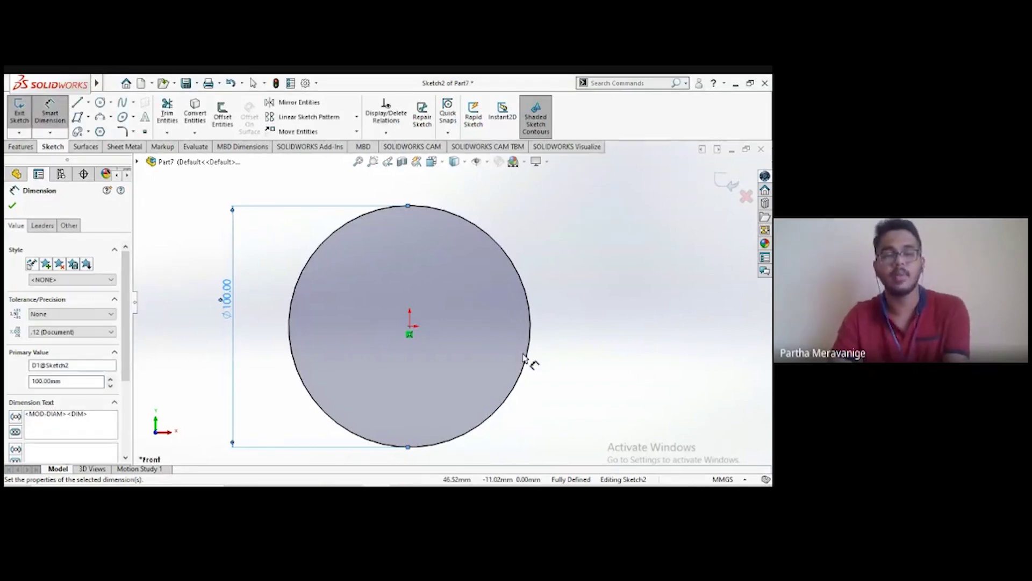
key(Escape)
key(Escape)
Step: Draw a Perimeter Circle from two points to the left of the dimensioned circle, centred at about X -178, Y 39 mm
scroll(452, 306, up, 2)
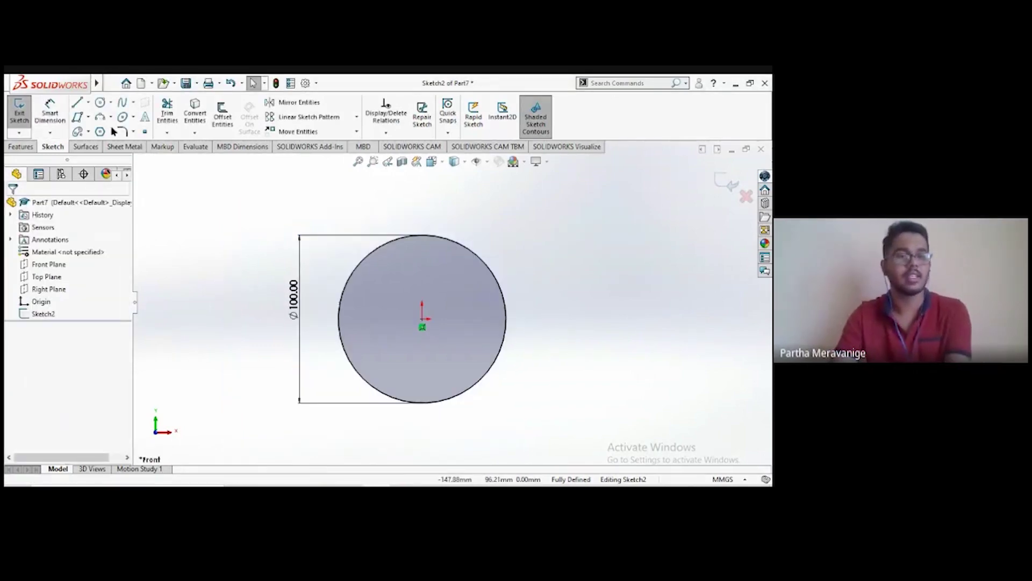
click(110, 102)
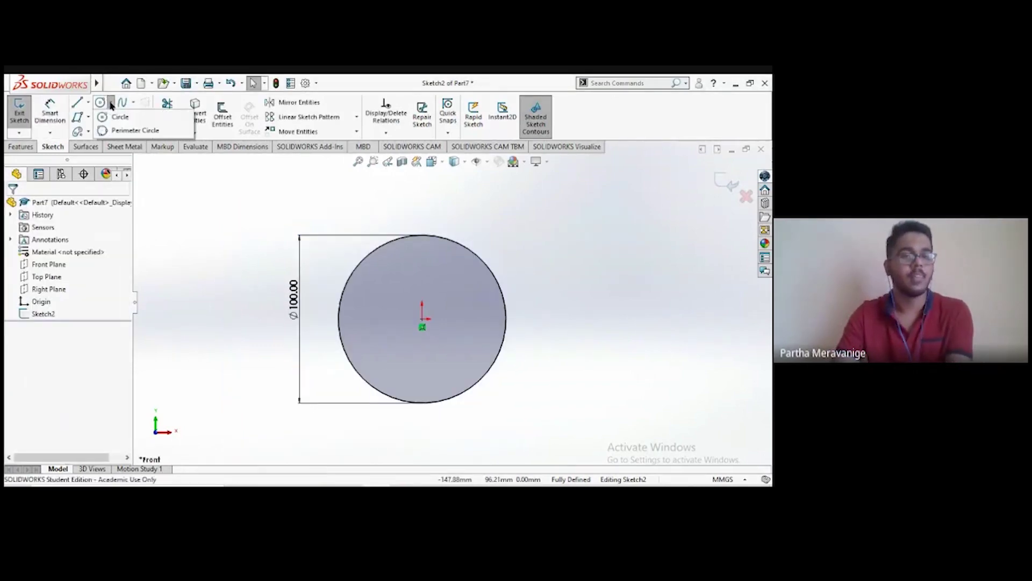
click(127, 131)
scroll(234, 271, up, 2)
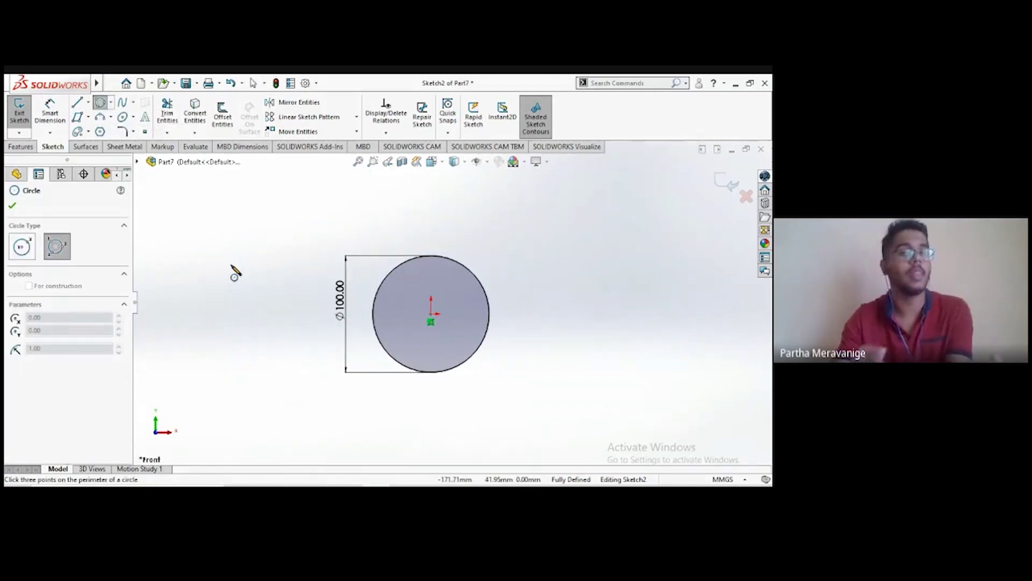
scroll(202, 261, down, 1)
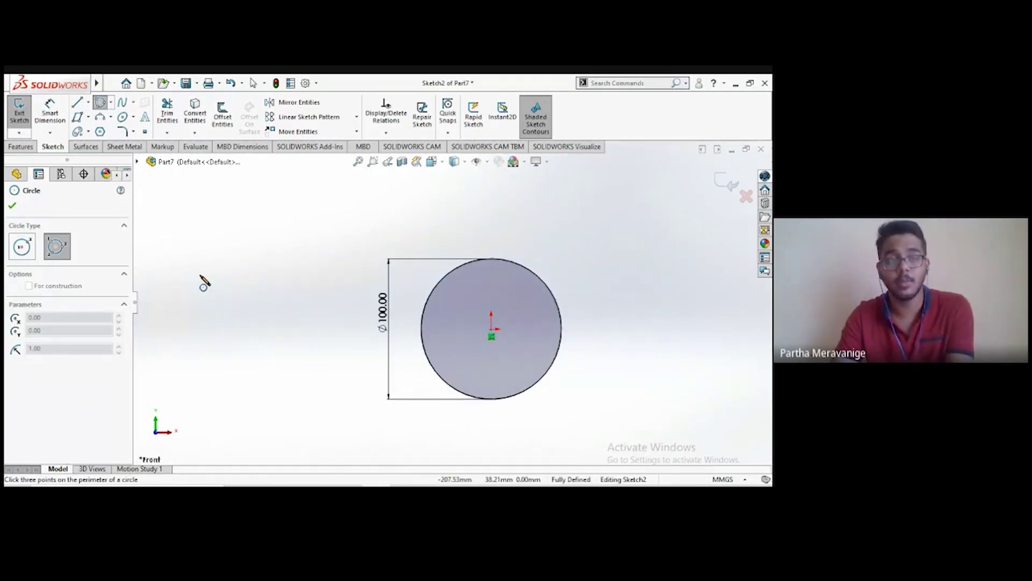
click(200, 275)
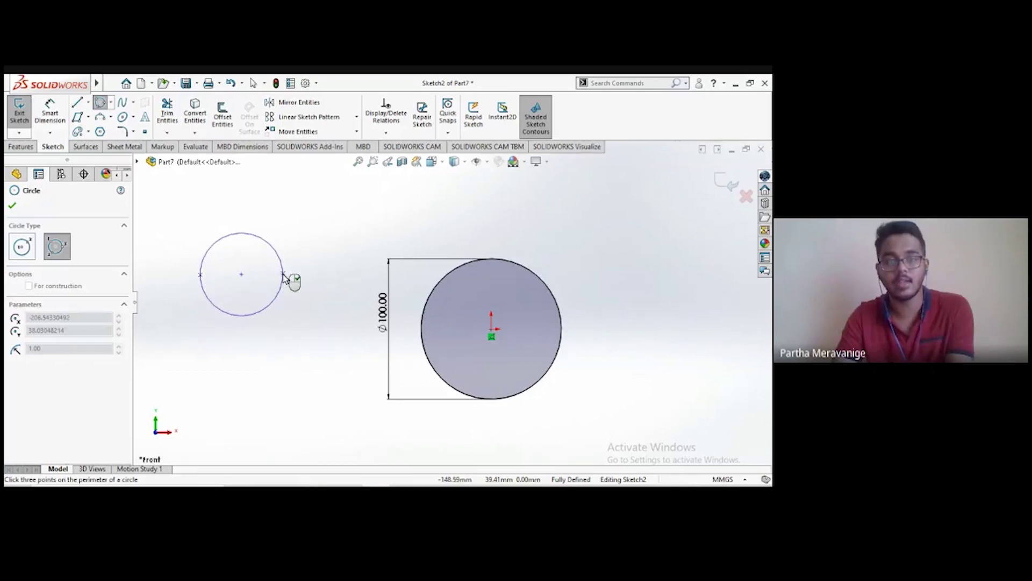
click(284, 276)
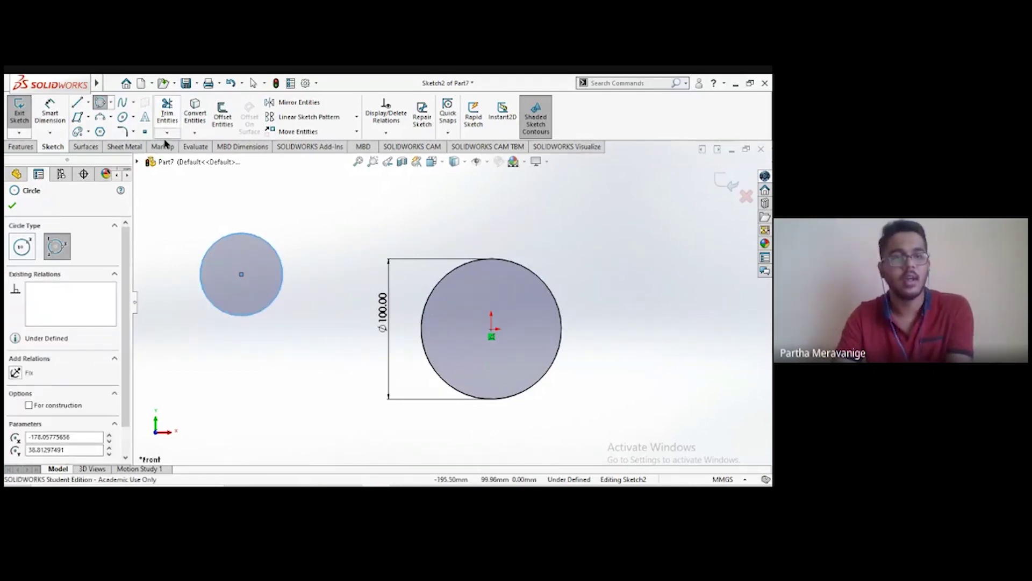
Step: Draw a second Perimeter Circle through three points below the small one, centred at about X -193, Y -61 mm
key(z)
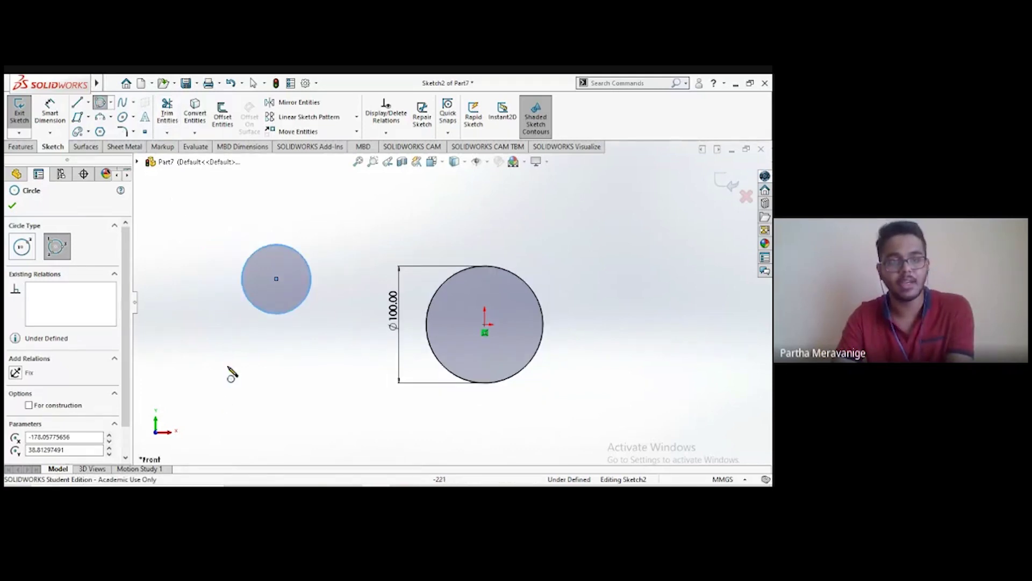
click(221, 382)
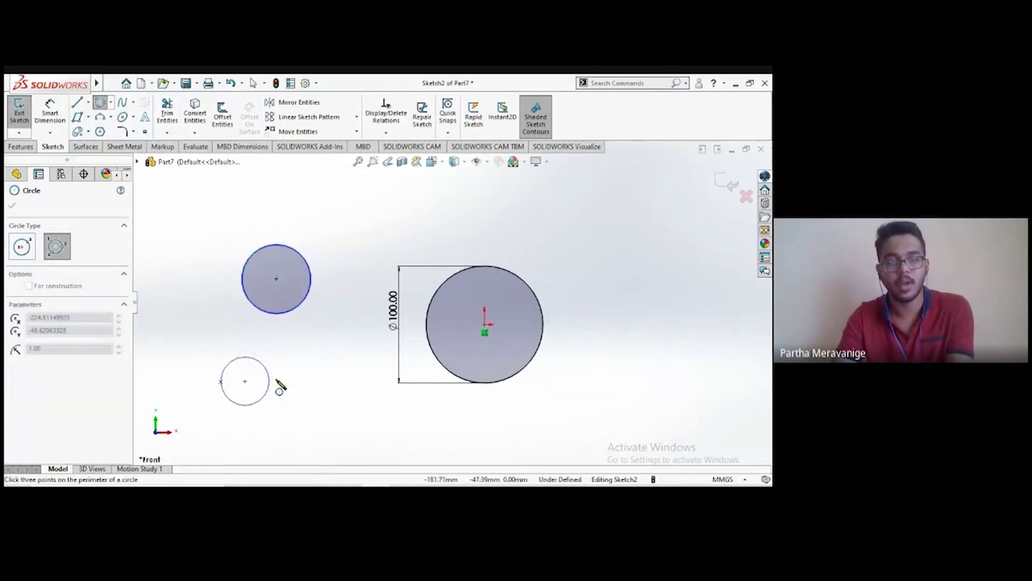
click(295, 379)
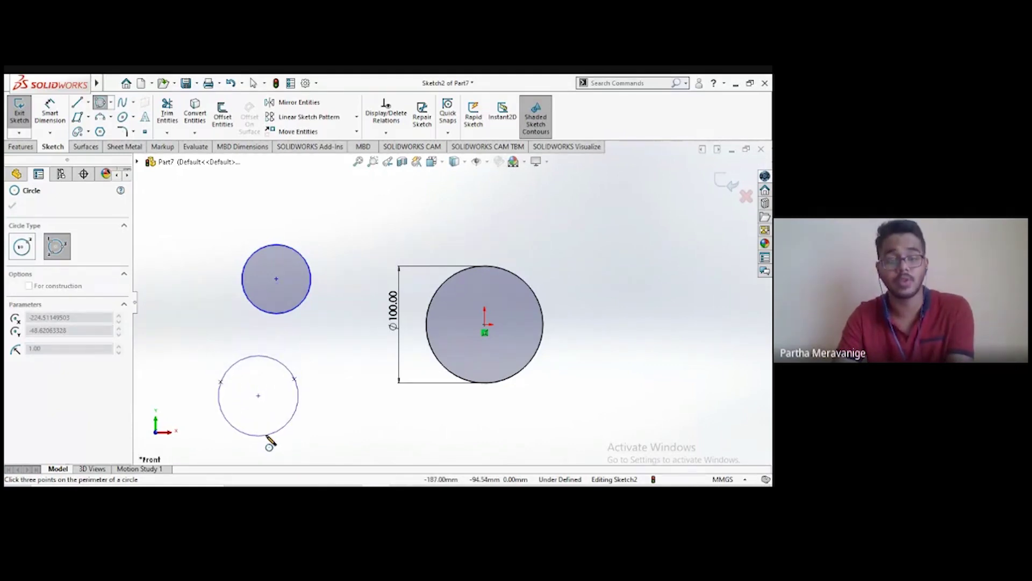
click(267, 437)
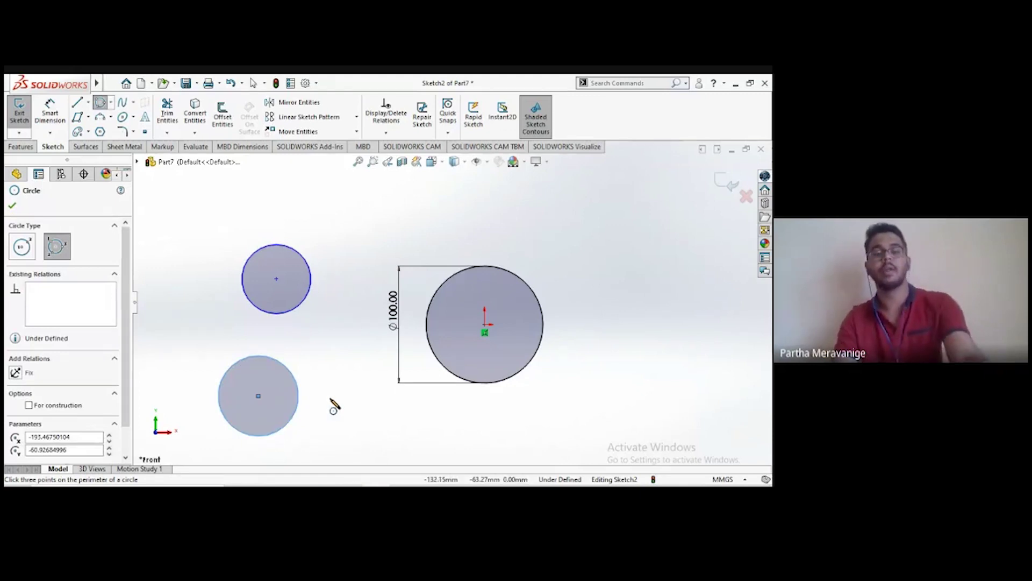
key(Escape)
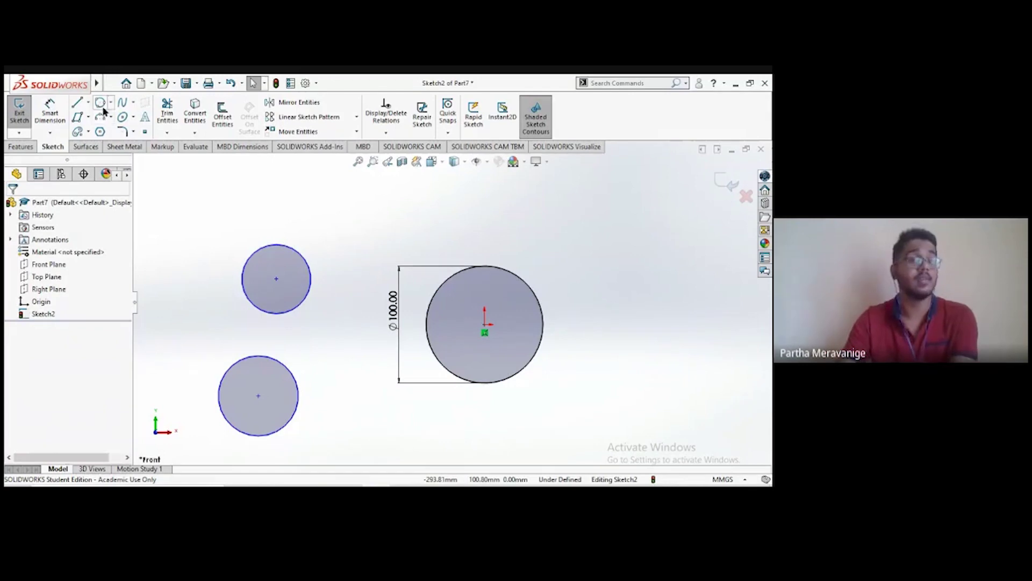
Step: Draw a concentric circle about 109 mm in diameter around the upper perimeter circle and move the pair up to about X -181, Y 64 mm
click(132, 103)
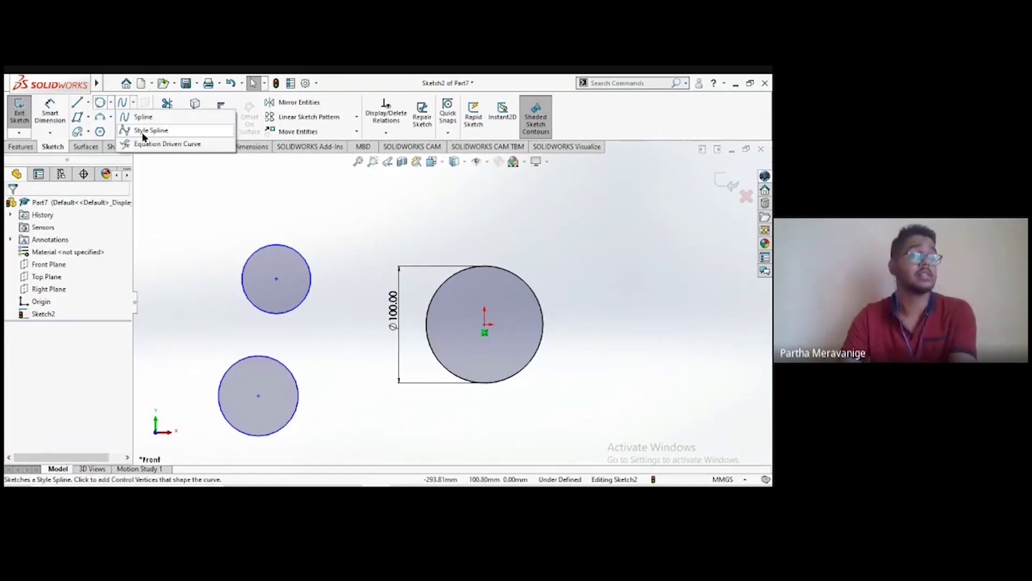
click(110, 103)
click(111, 117)
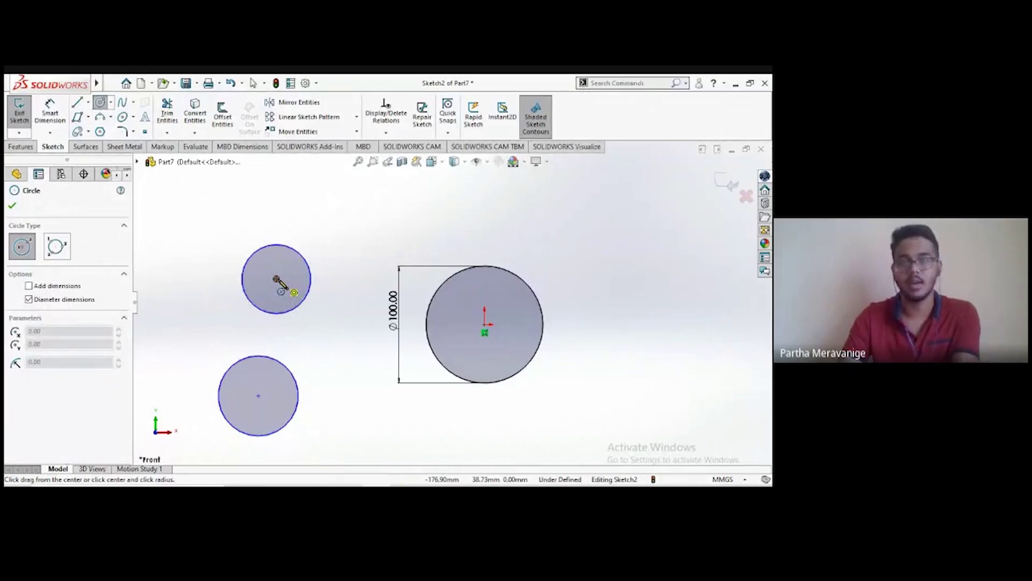
click(276, 278)
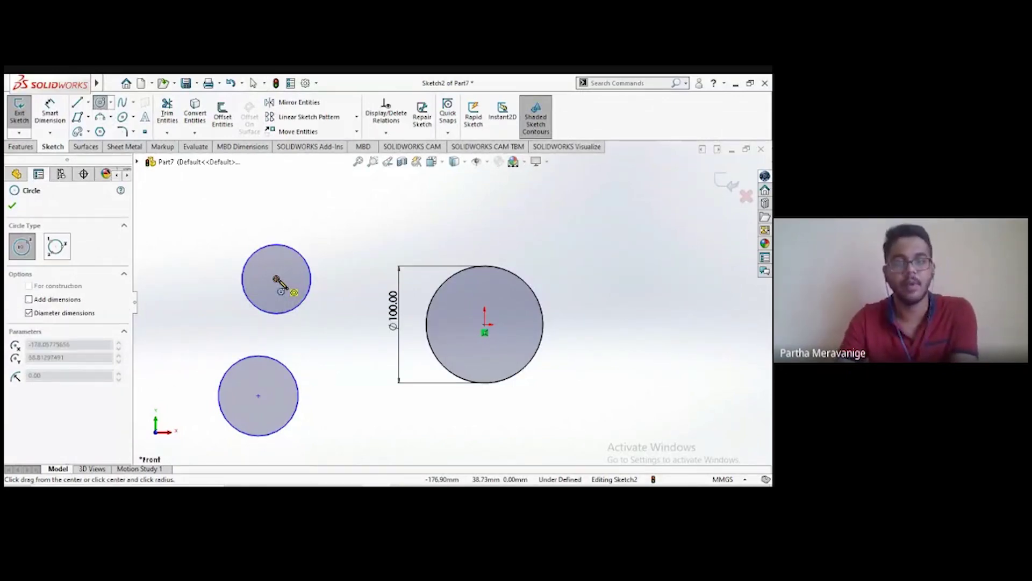
click(265, 219)
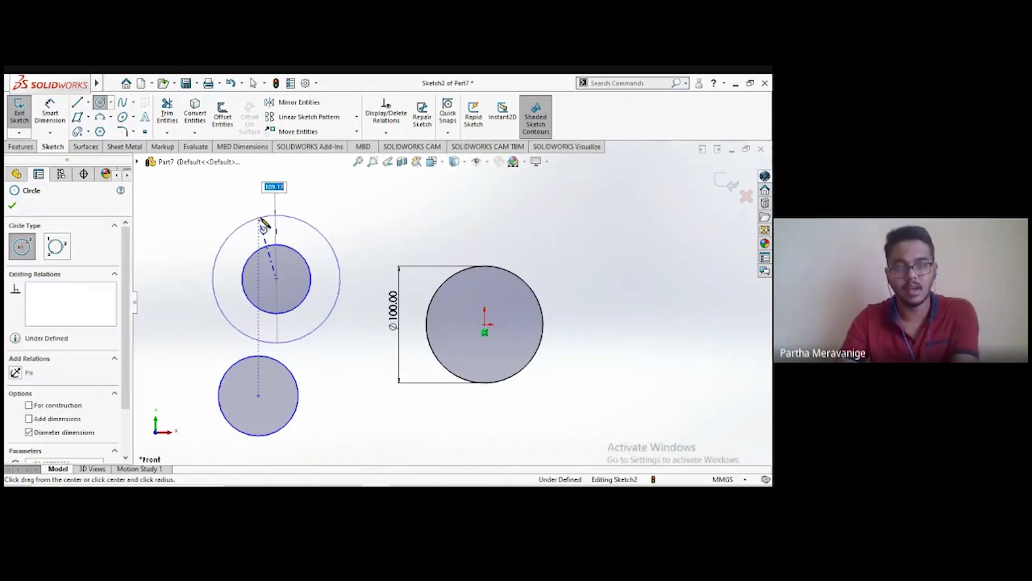
key(Escape)
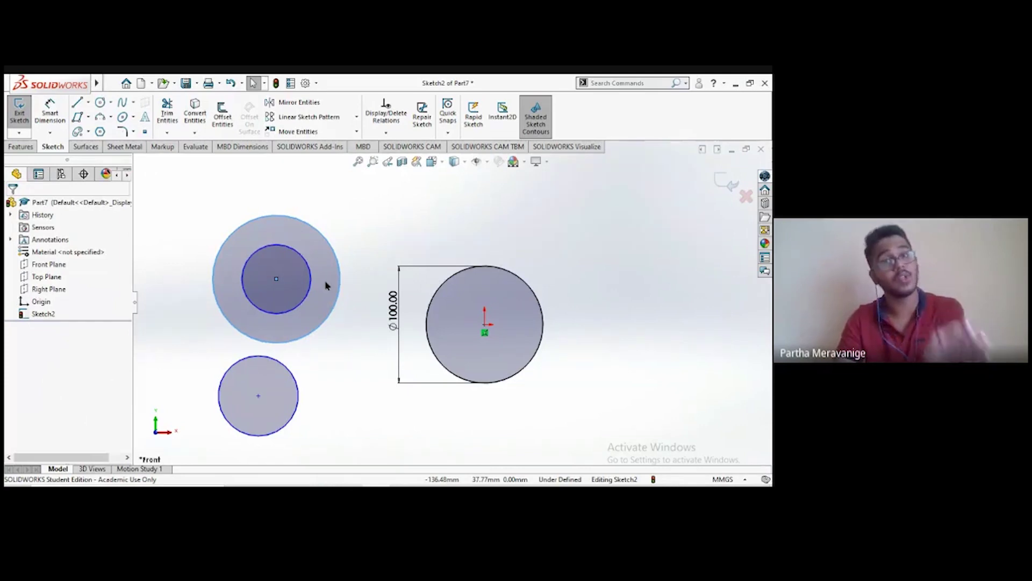
mouse_move(326, 285)
mouse_down()
mouse_move(312, 272)
mouse_move(305, 219)
mouse_move(377, 260)
mouse_move(311, 311)
mouse_move(362, 254)
mouse_move(321, 253)
mouse_up()
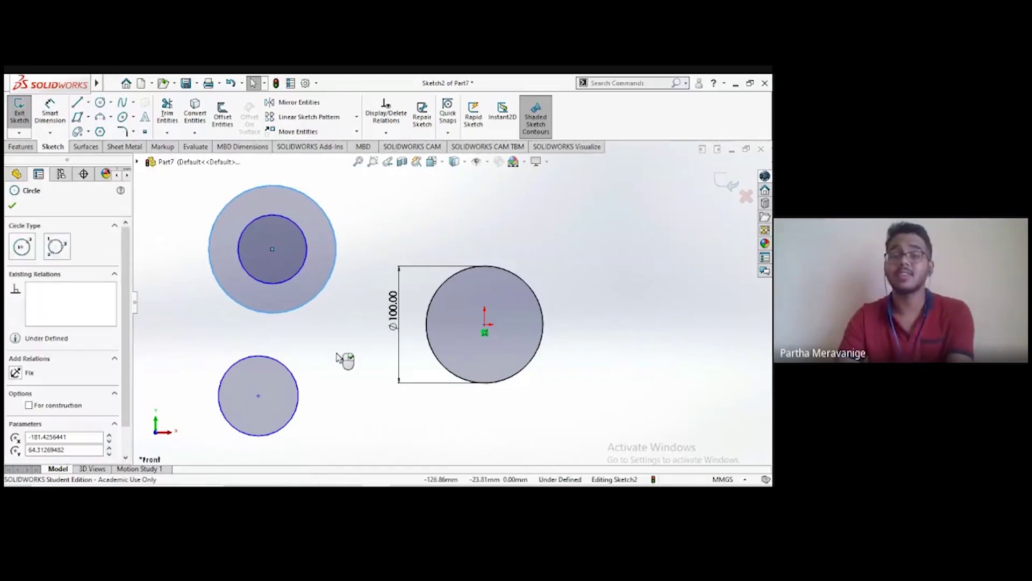
click(332, 319)
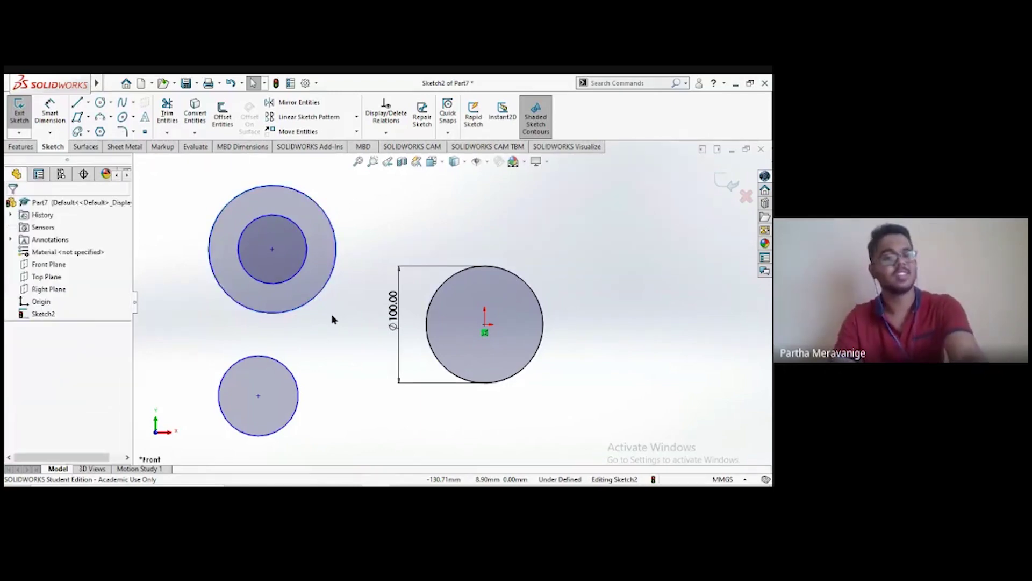
Step: Delete all circles and the diameter dimension from the sketch
key(z)
drag(187, 166, 611, 454)
key(Delete)
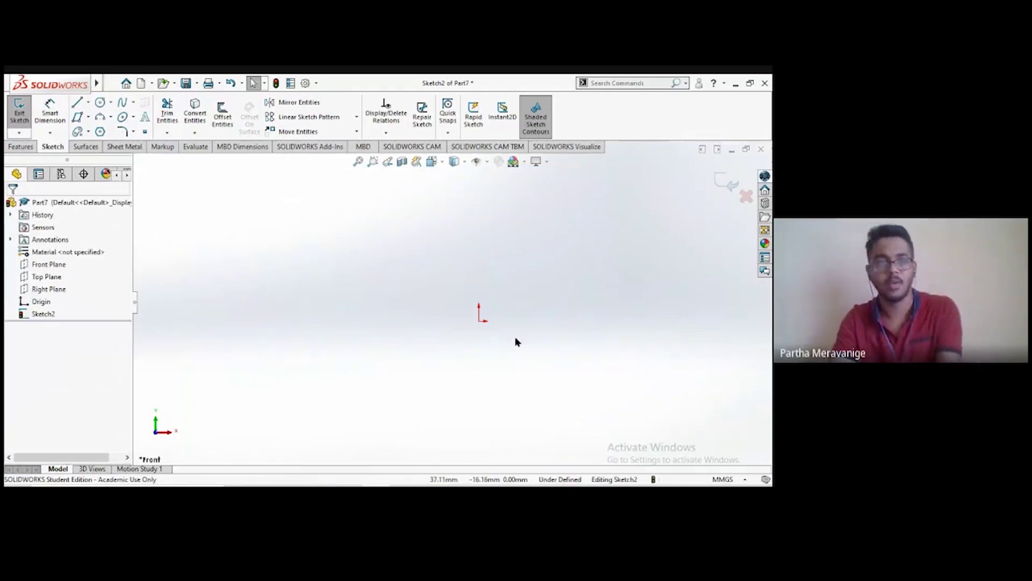
Step: Draw a Centerpoint Arc of about 90 mm radius and 100° sweep, centred about 91 mm to the left of the origin
click(112, 119)
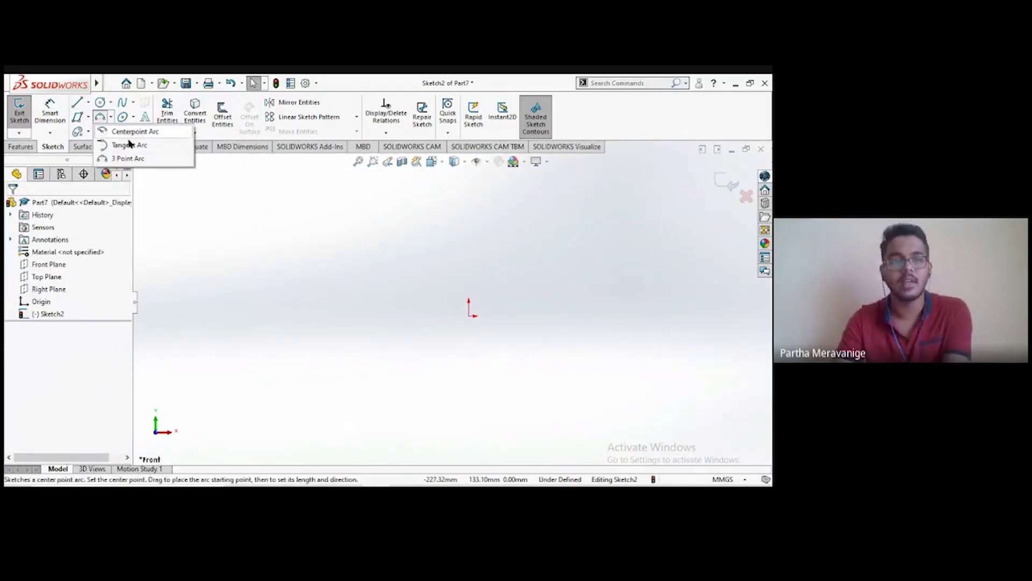
click(132, 131)
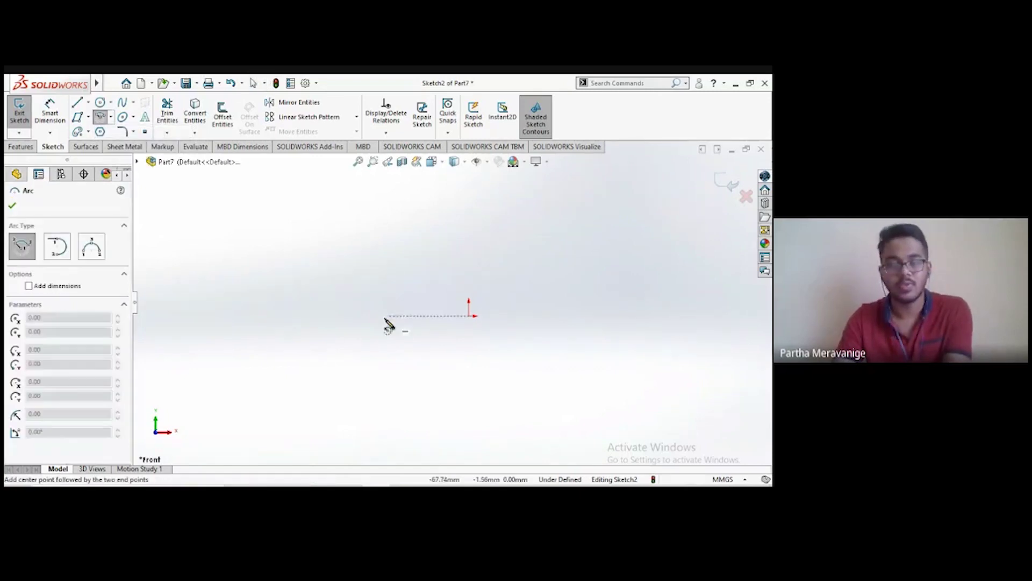
click(363, 317)
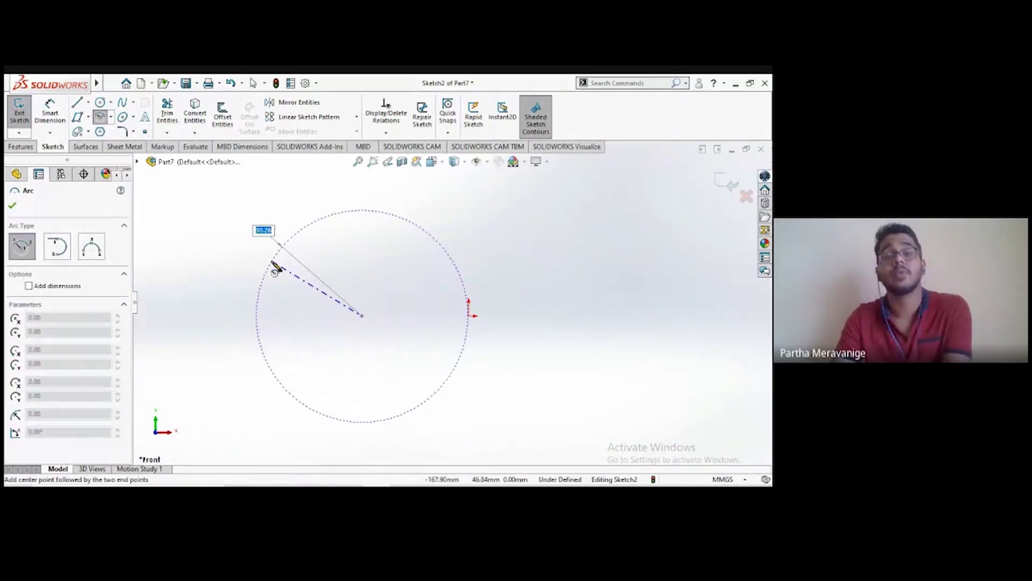
click(272, 264)
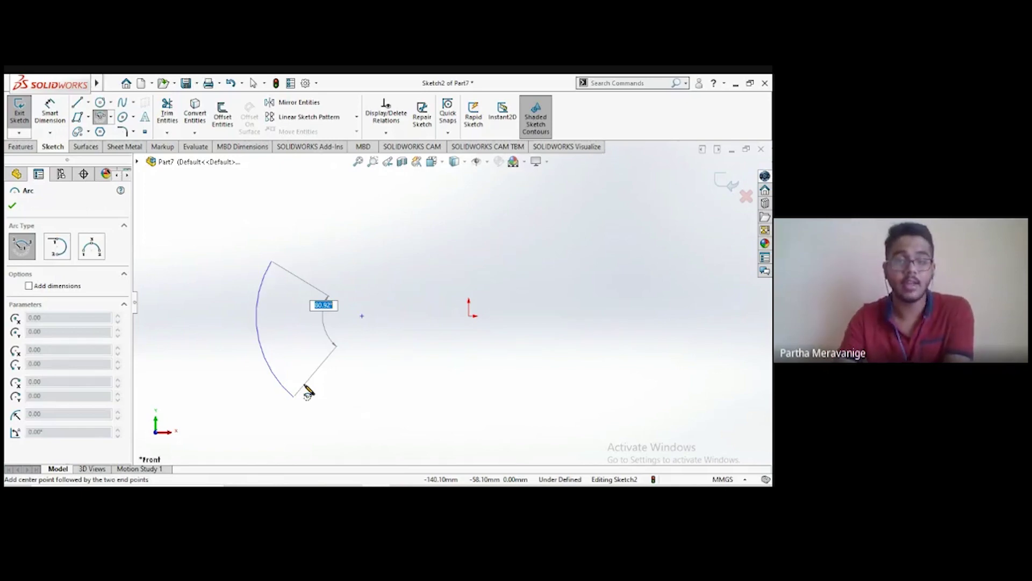
text(100)
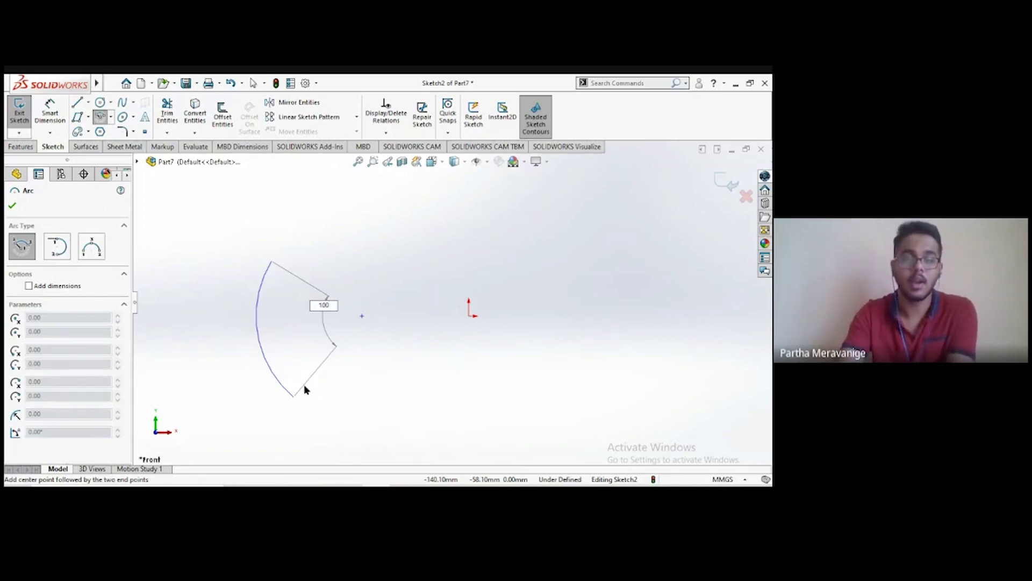
key(Return)
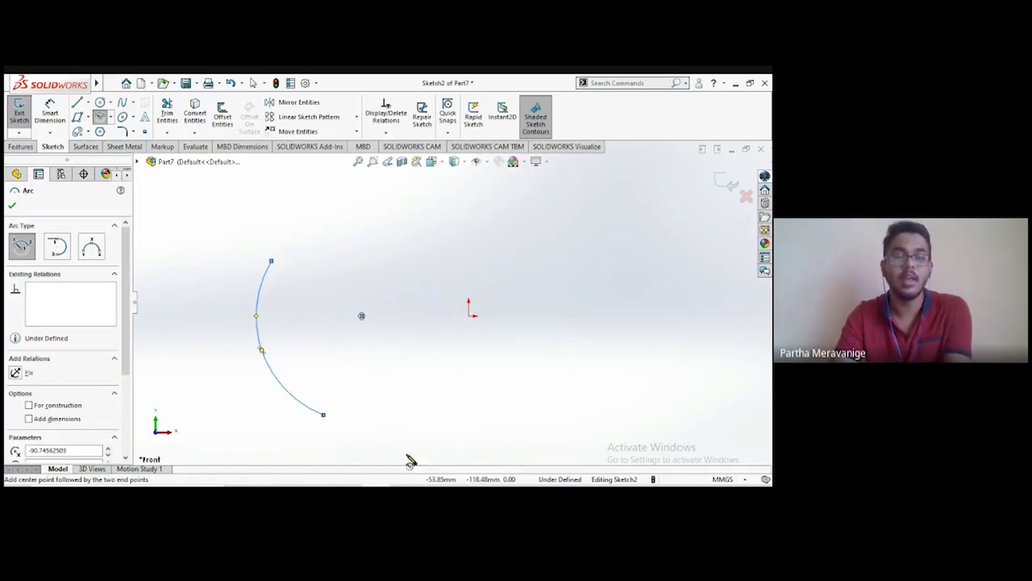
key(Escape)
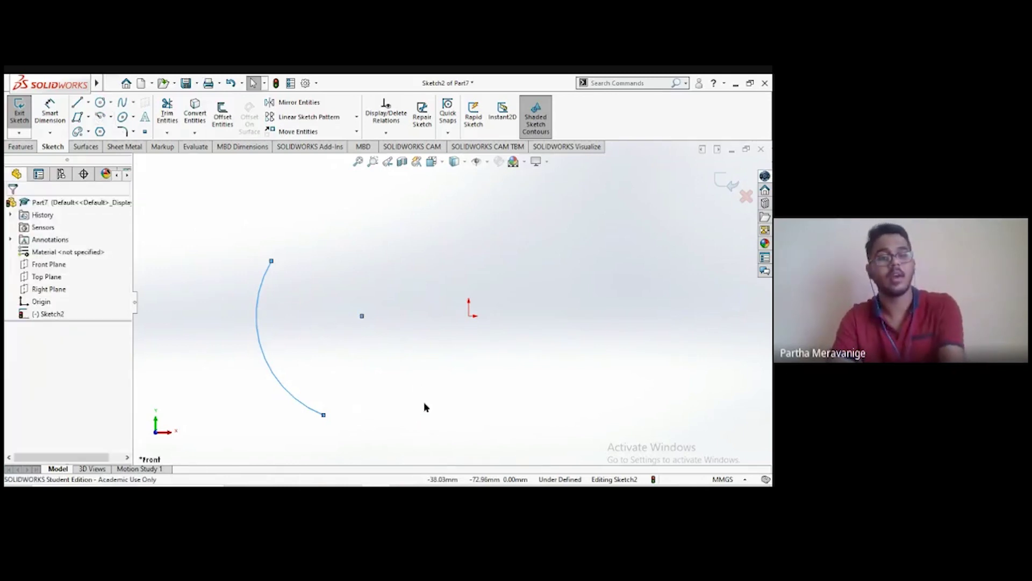
Step: Draw a horizontal line above the origin, up and to the right of the arc
scroll(450, 297, up, 2)
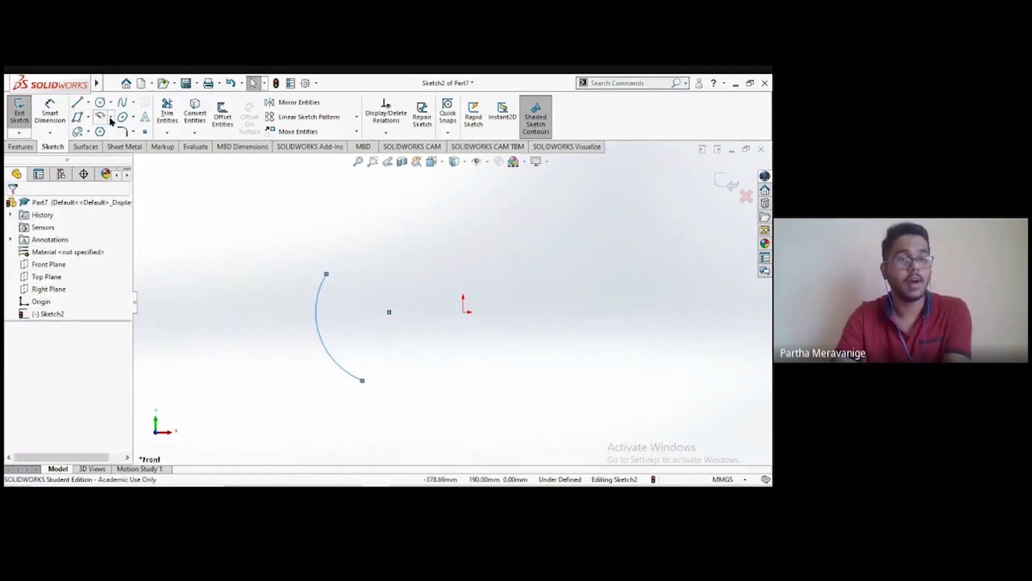
click(111, 121)
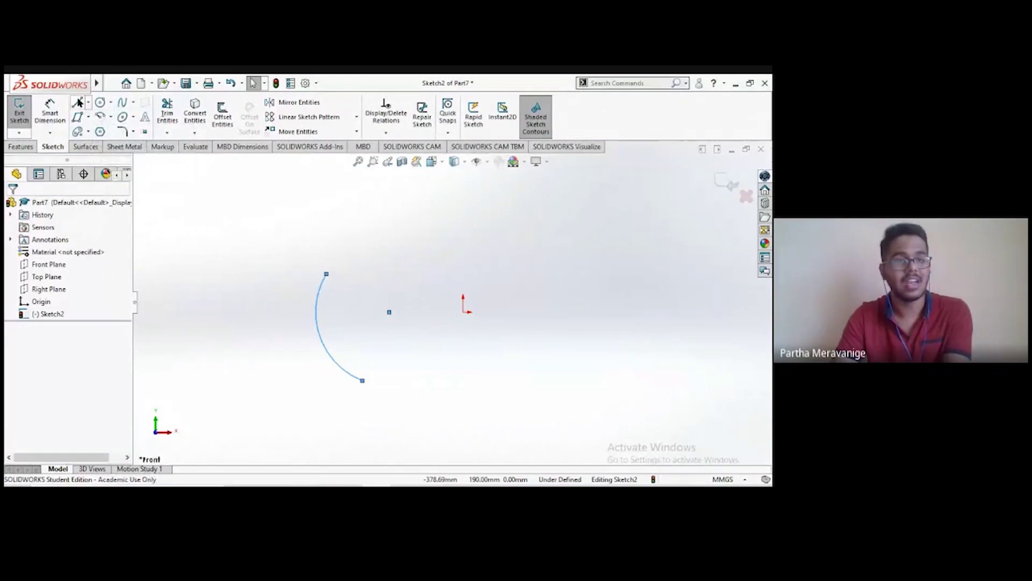
click(553, 229)
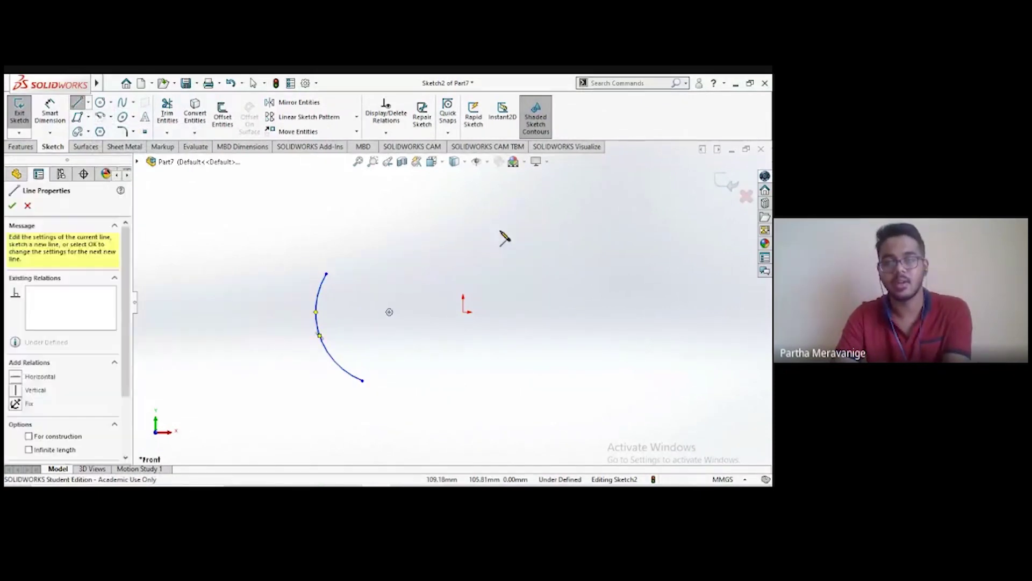
click(435, 225)
key(Escape)
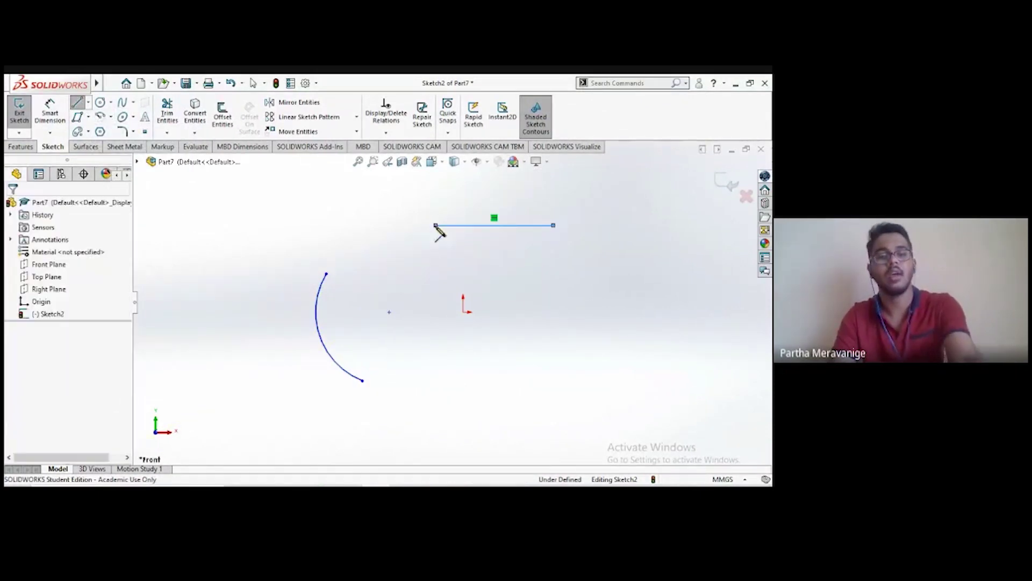
Step: Draw a Tangent Arc curving right from the upper end of the centerpoint arc, and inspect the tangent relation at their junction
click(110, 117)
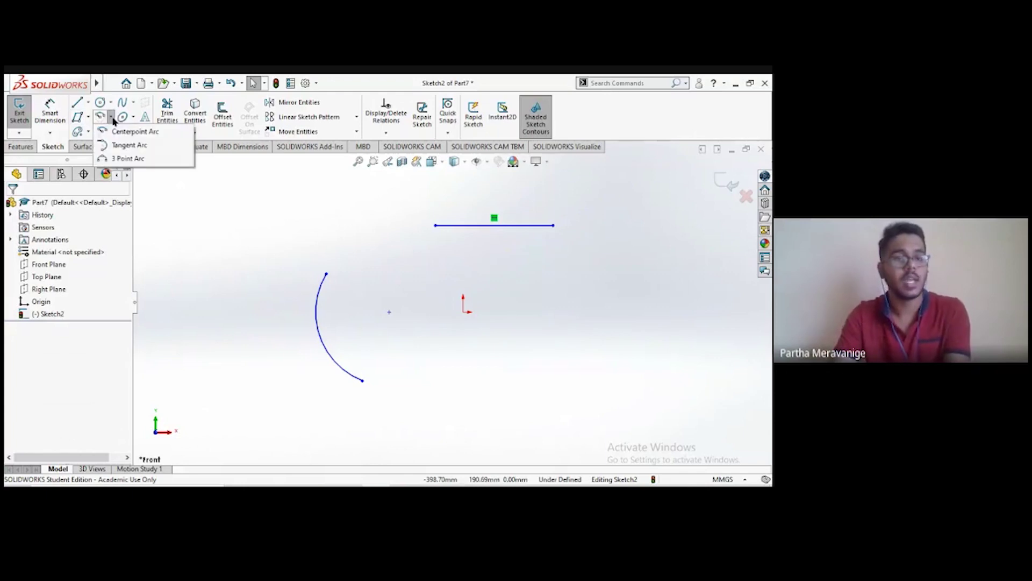
click(126, 147)
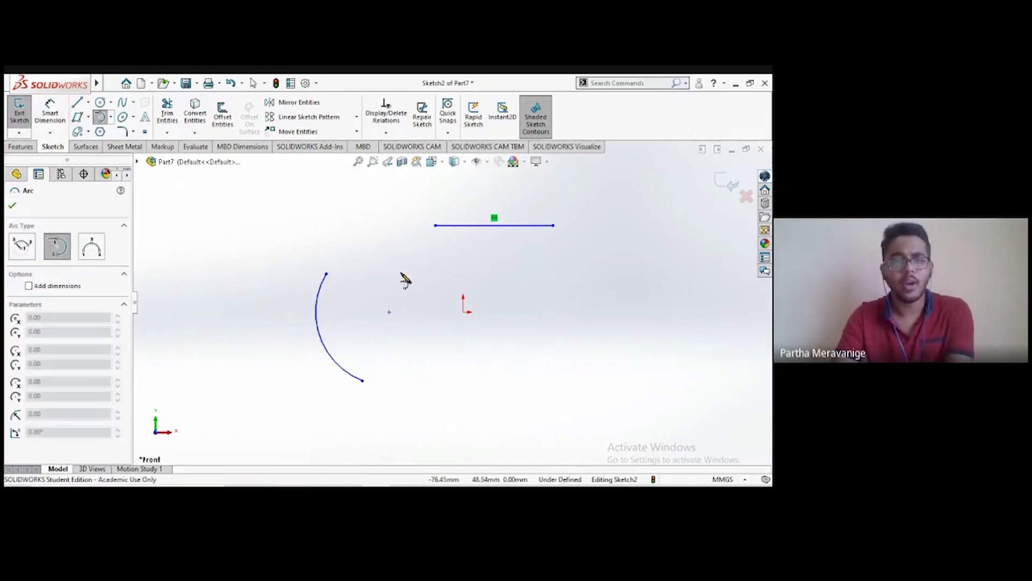
click(329, 275)
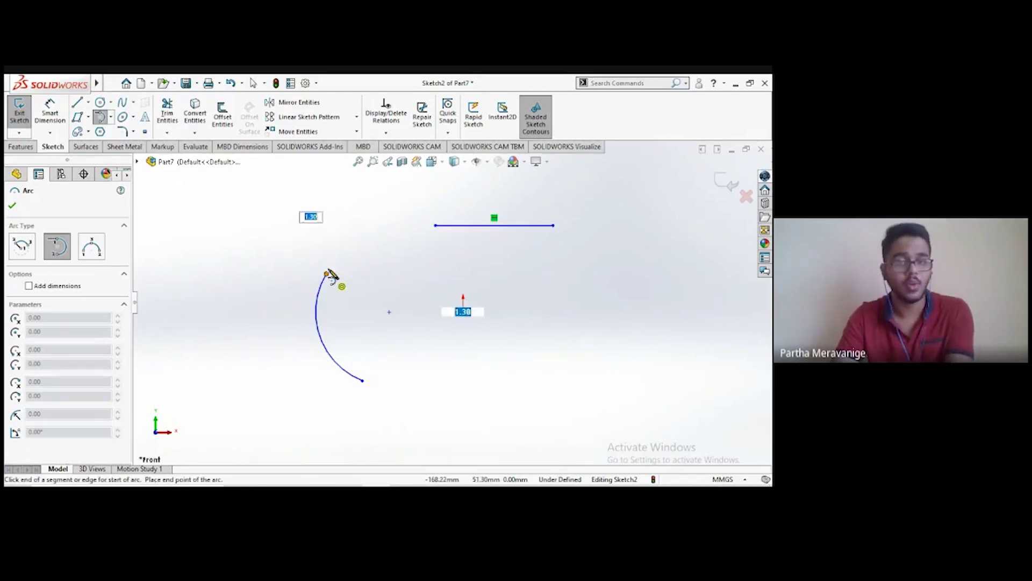
click(399, 276)
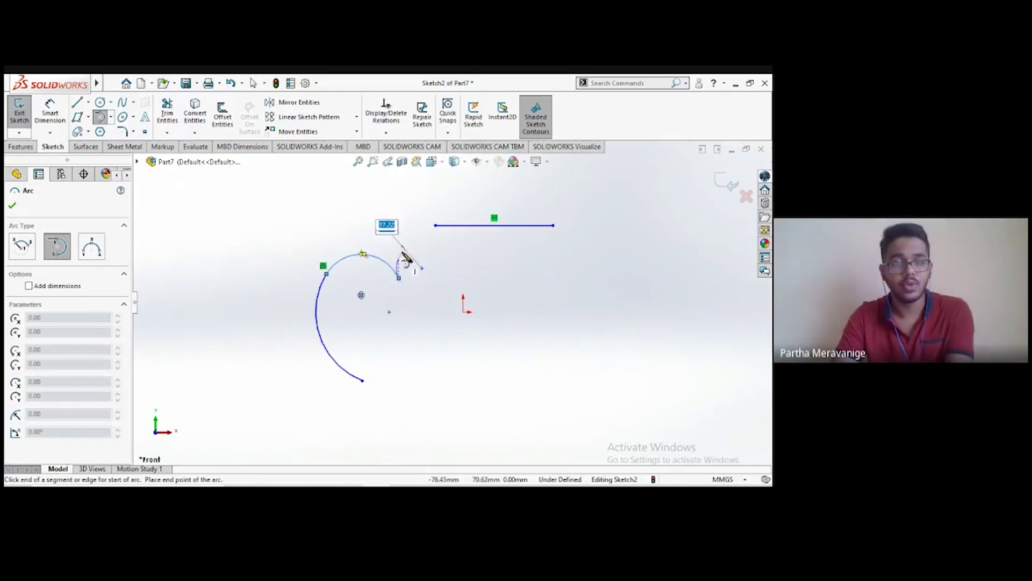
key(Escape)
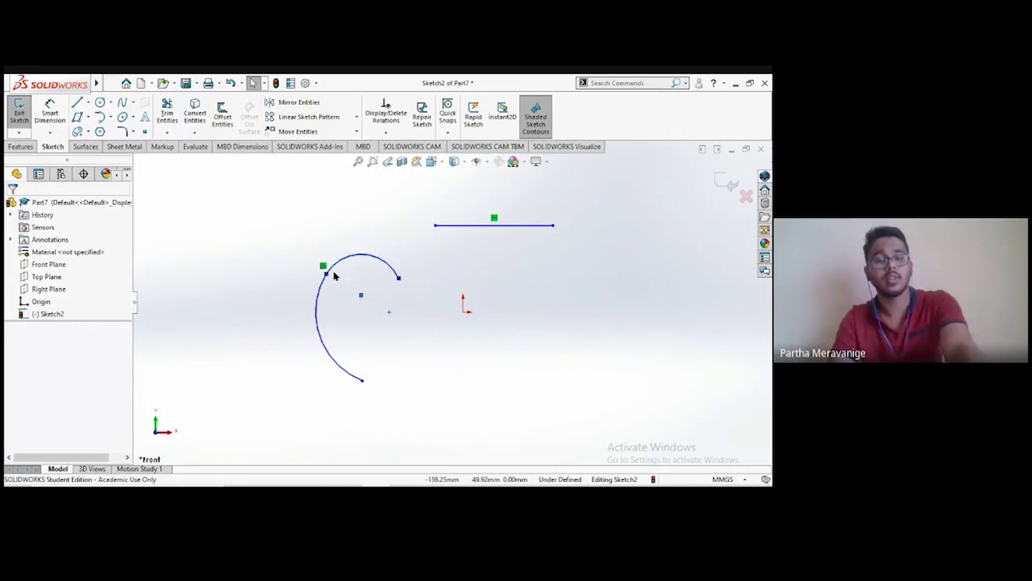
scroll(336, 275, down, 2)
scroll(339, 301, down, 2)
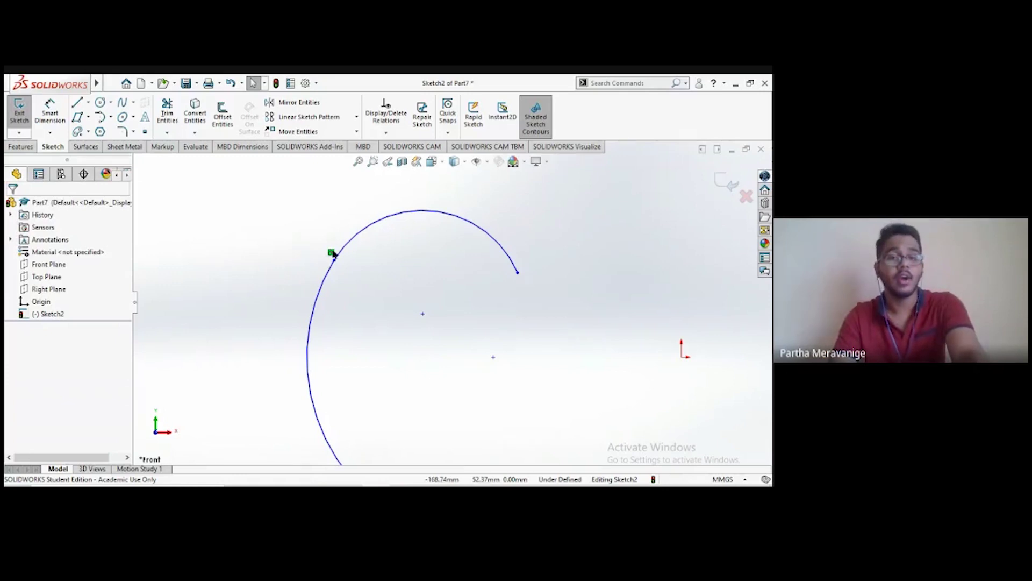
click(334, 254)
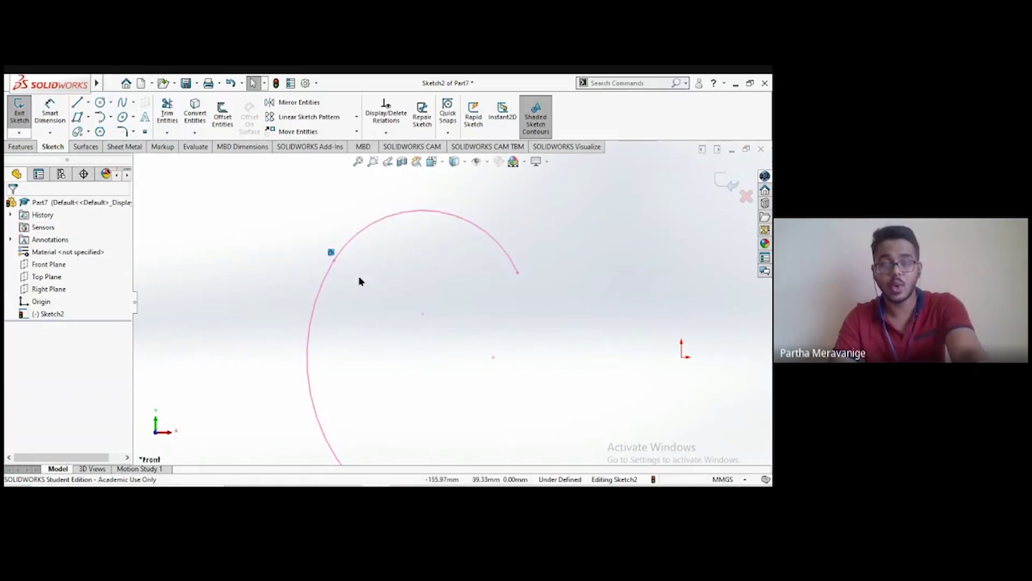
click(440, 249)
scroll(452, 301, up, 3)
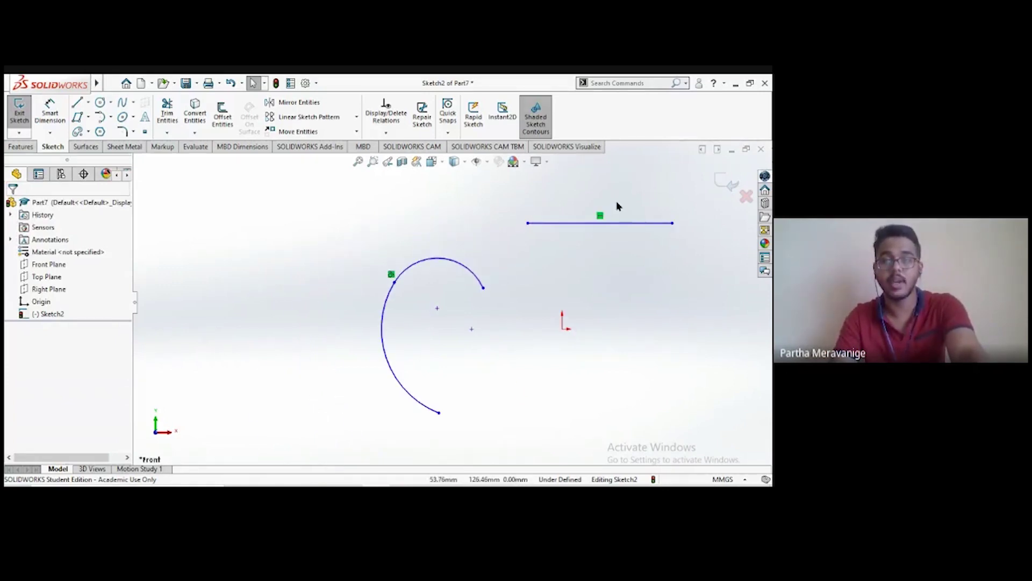
Step: Add a Tangent Arc curving upward from the left end of the horizontal line
scroll(618, 206, down, 2)
click(100, 116)
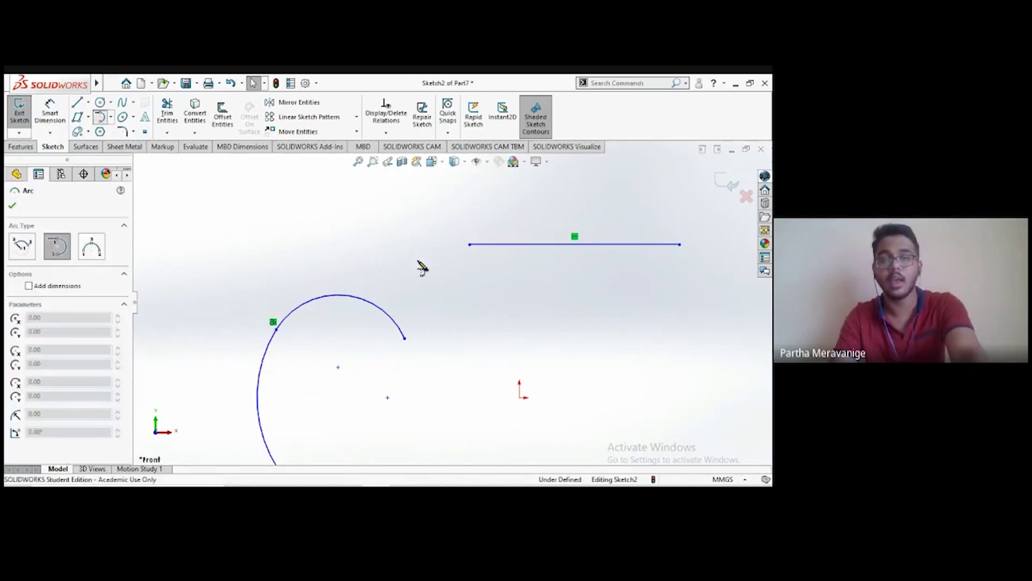
click(470, 244)
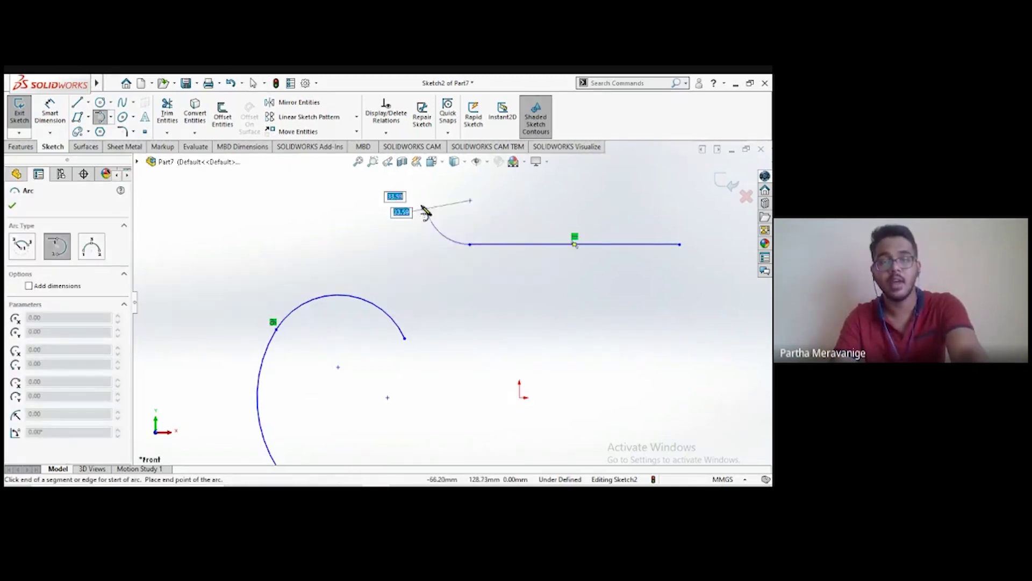
click(433, 172)
key(Escape)
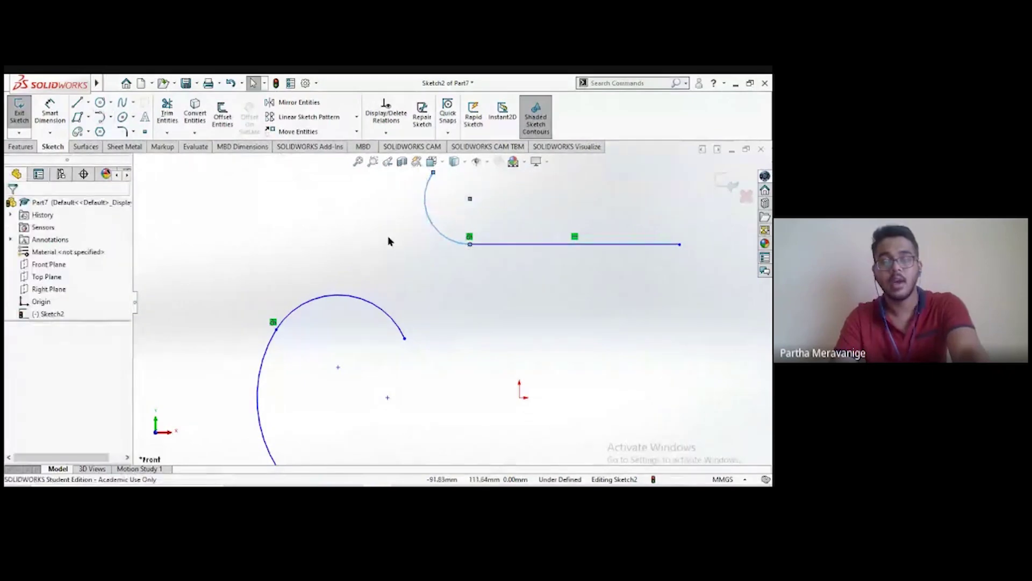
Step: Move the horizontal line slightly upward to test its tangency with the attached arc, giving a line length of about 142 mm
scroll(388, 241, up, 1)
scroll(457, 245, down, 2)
scroll(527, 251, up, 2)
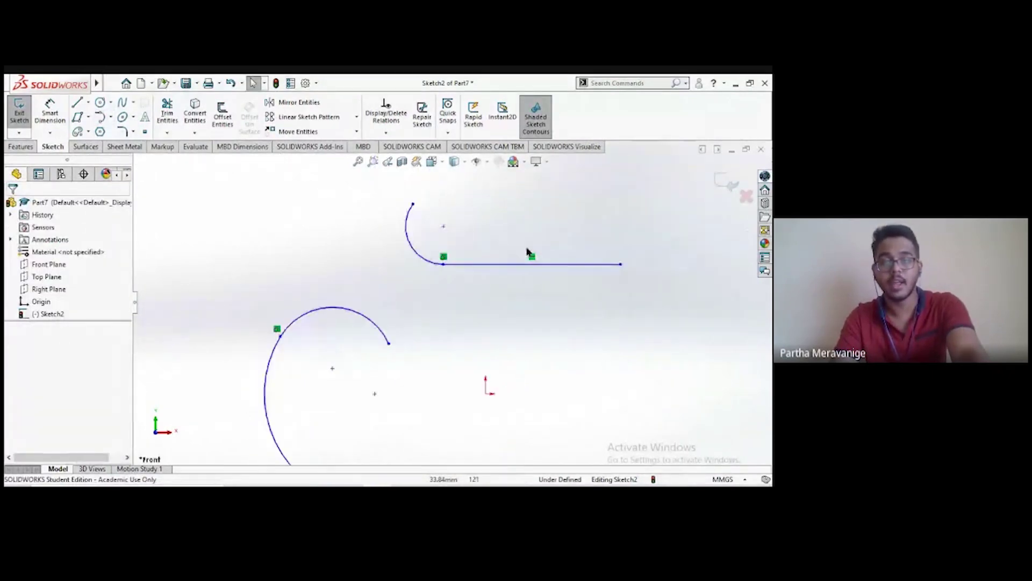
drag(516, 264, 494, 262)
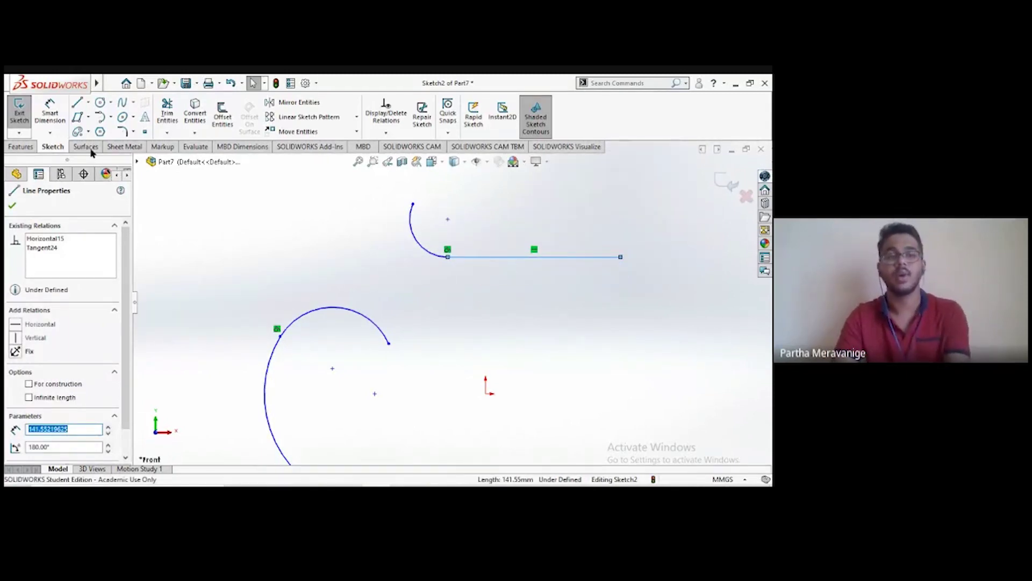
Step: Draw a 3 Point Arc of about 94 mm radius, bulging upward, to the right of the origin
click(110, 117)
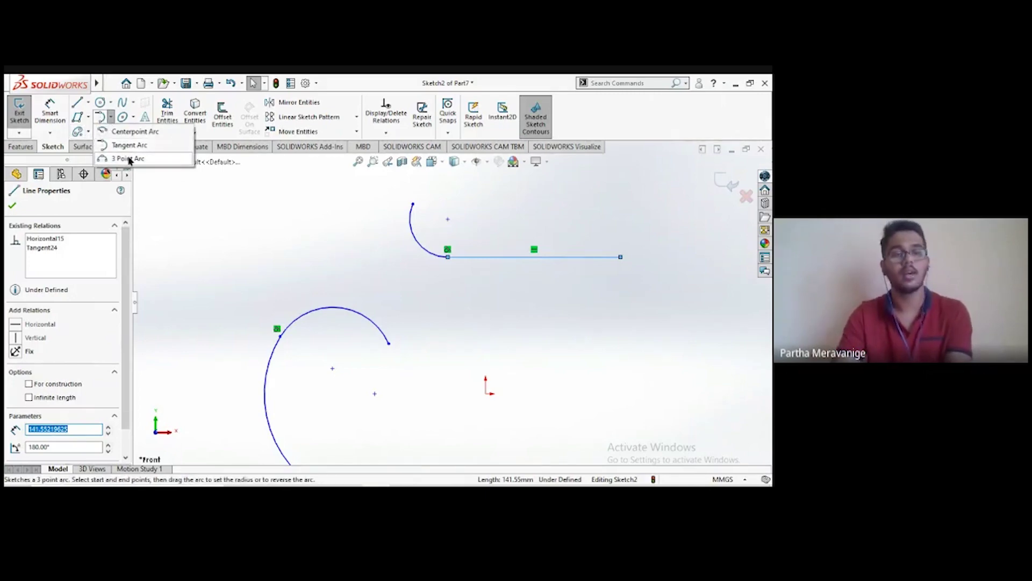
click(129, 160)
scroll(449, 301, up, 2)
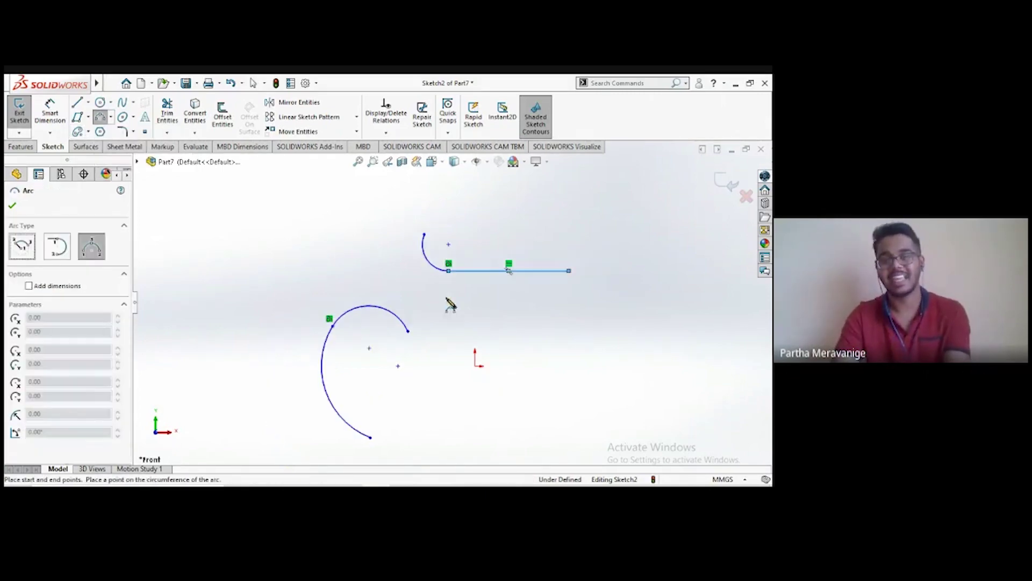
scroll(628, 350, down, 1)
scroll(628, 350, down, 1)
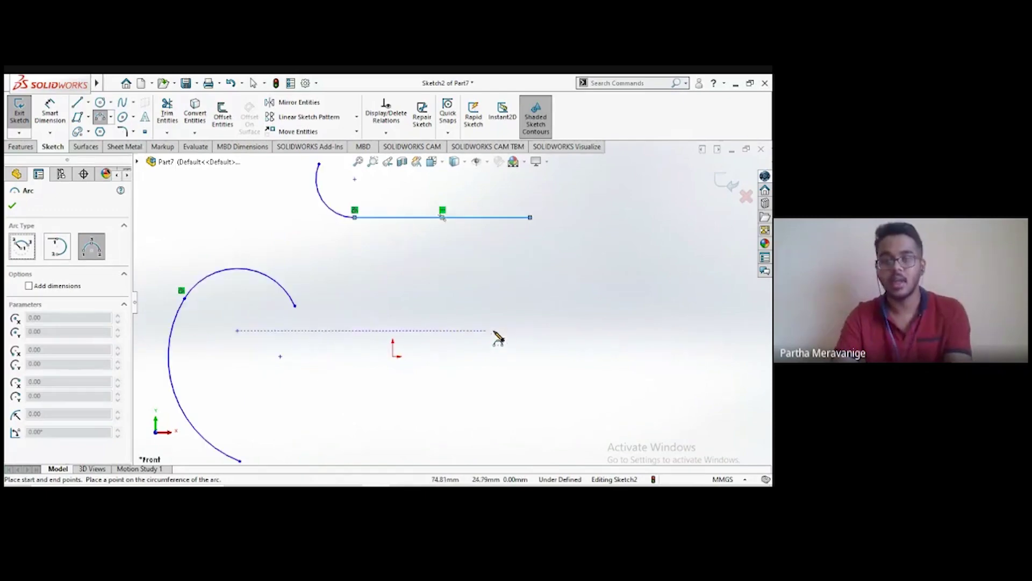
click(465, 371)
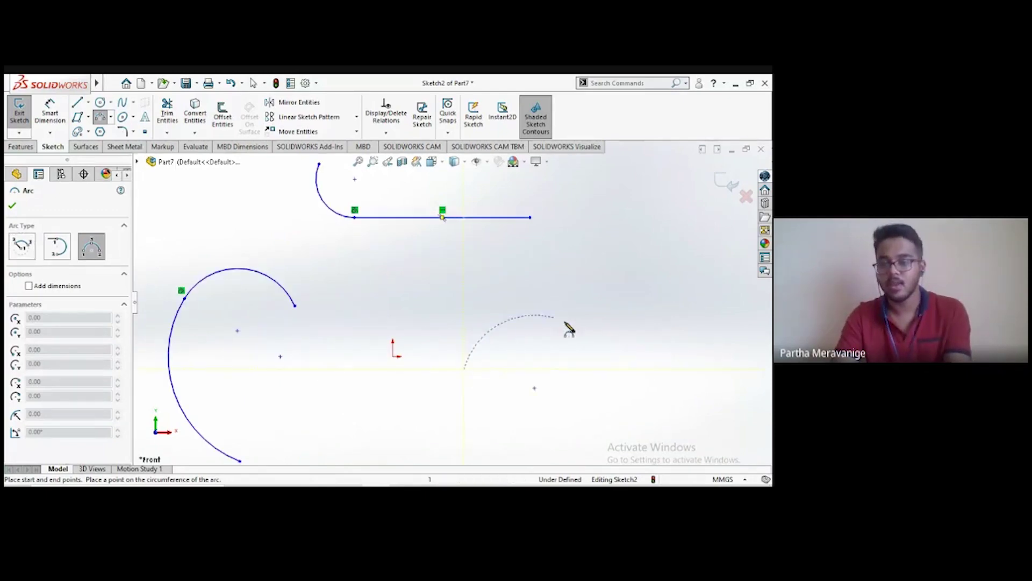
click(630, 376)
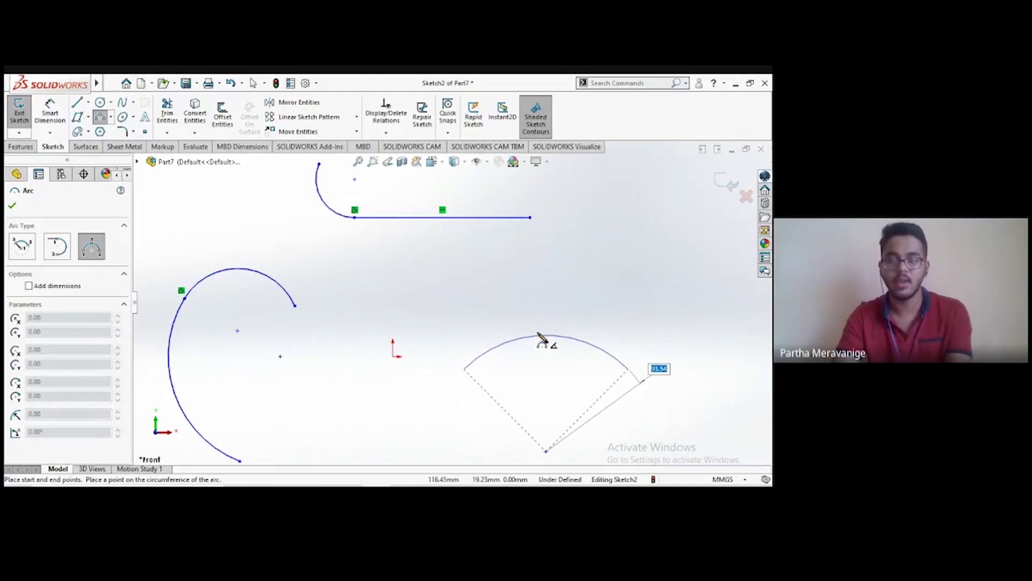
click(547, 341)
key(Escape)
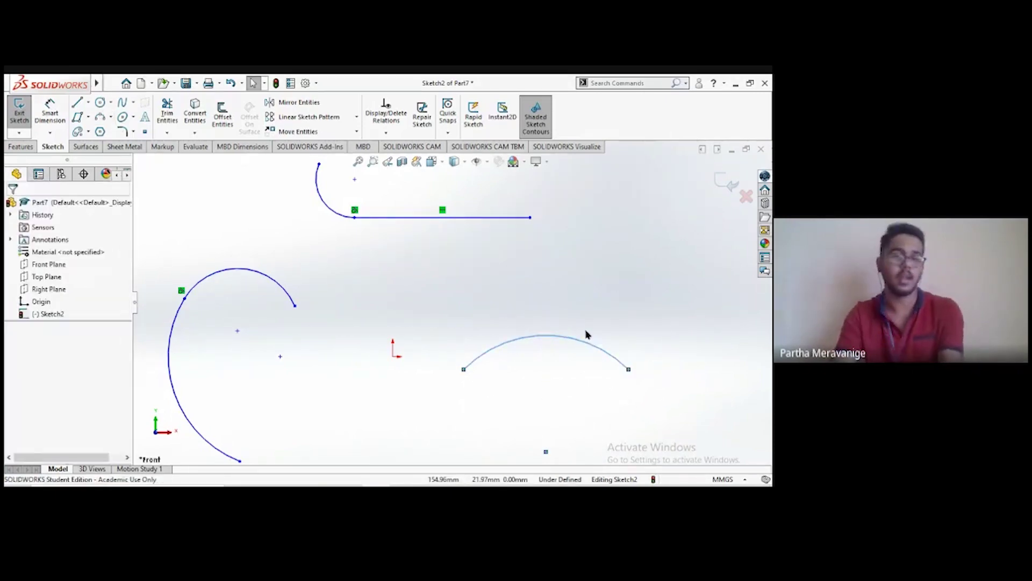
Step: Delete all four arcs and the horizontal line from the sketch
scroll(588, 334, up, 3)
scroll(373, 260, up, 2)
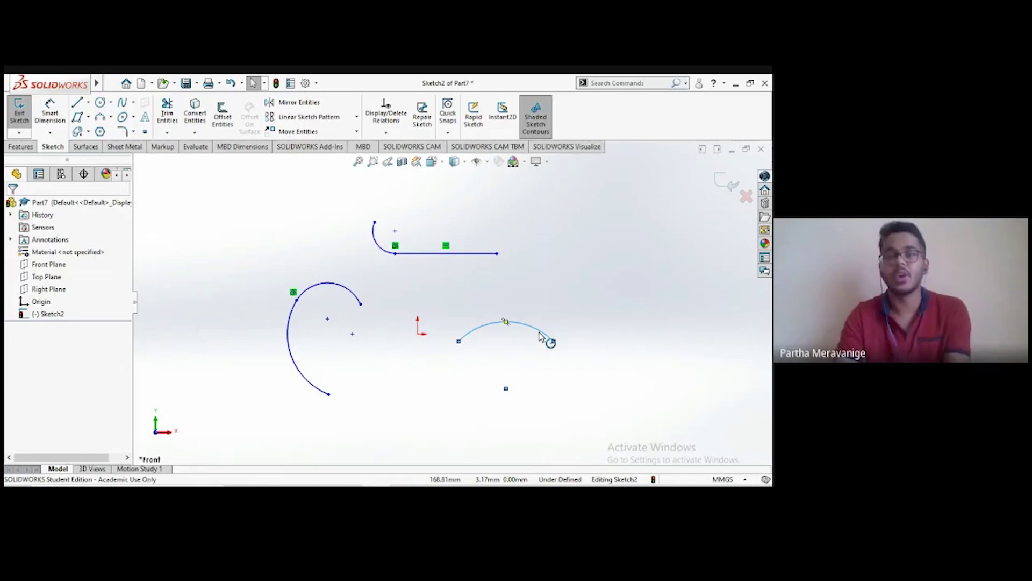
click(540, 335)
drag(230, 223, 625, 426)
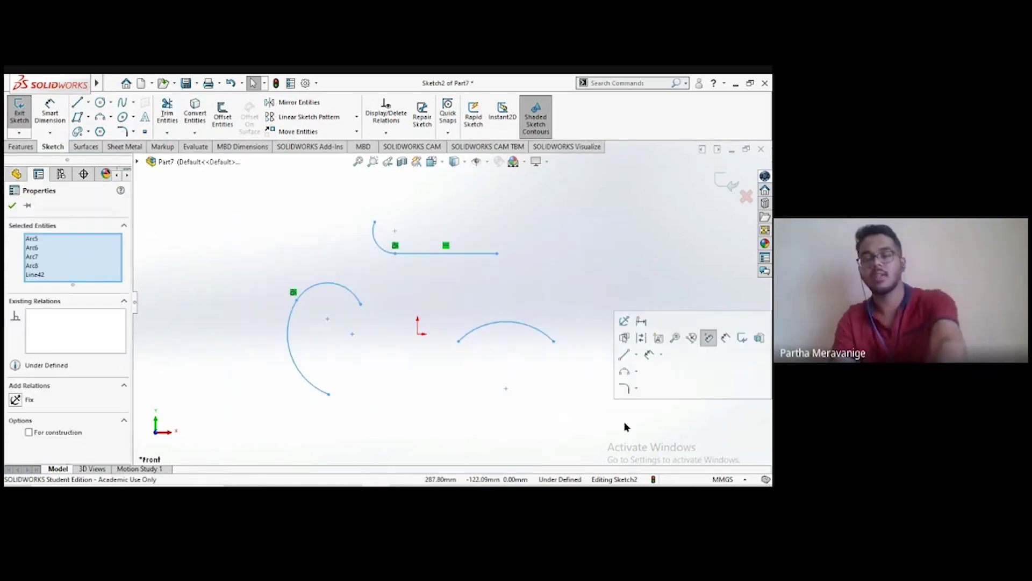
key(Delete)
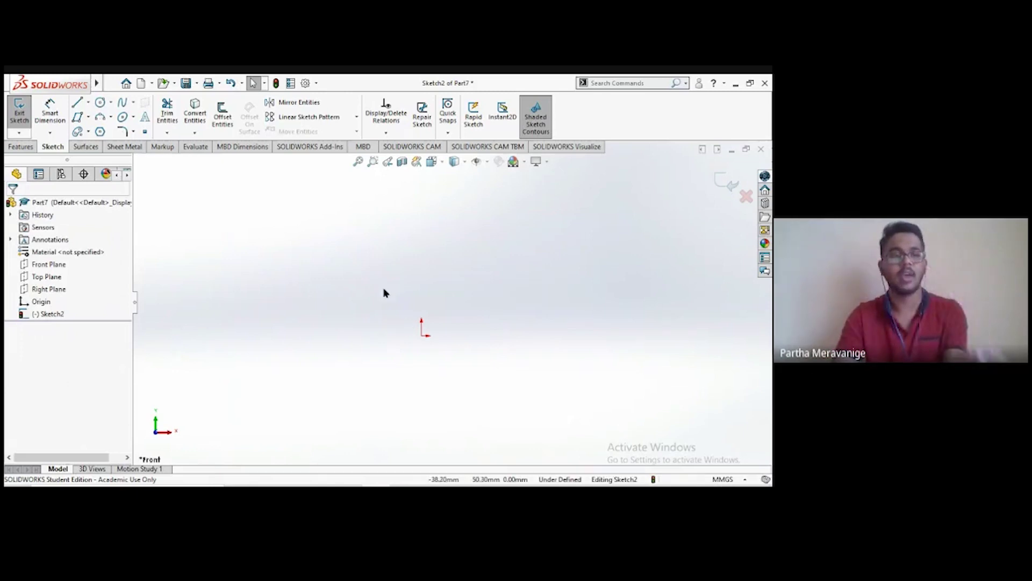
click(133, 102)
click(111, 103)
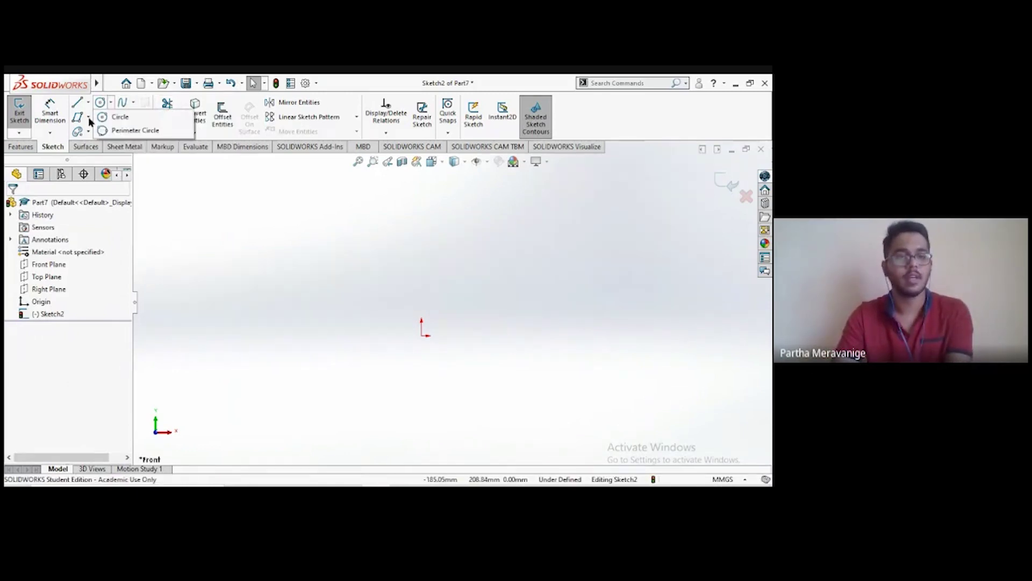
click(179, 247)
Step: Draw an ellipse centred on the origin with a horizontal radius of about 115.5 mm and a vertical radius of about 48.3 mm
click(132, 117)
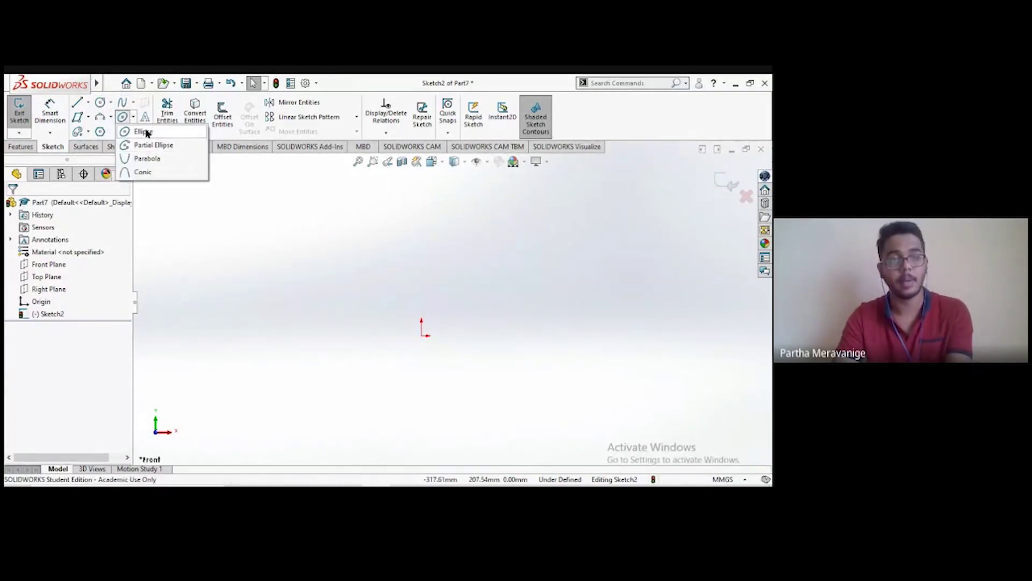
click(144, 132)
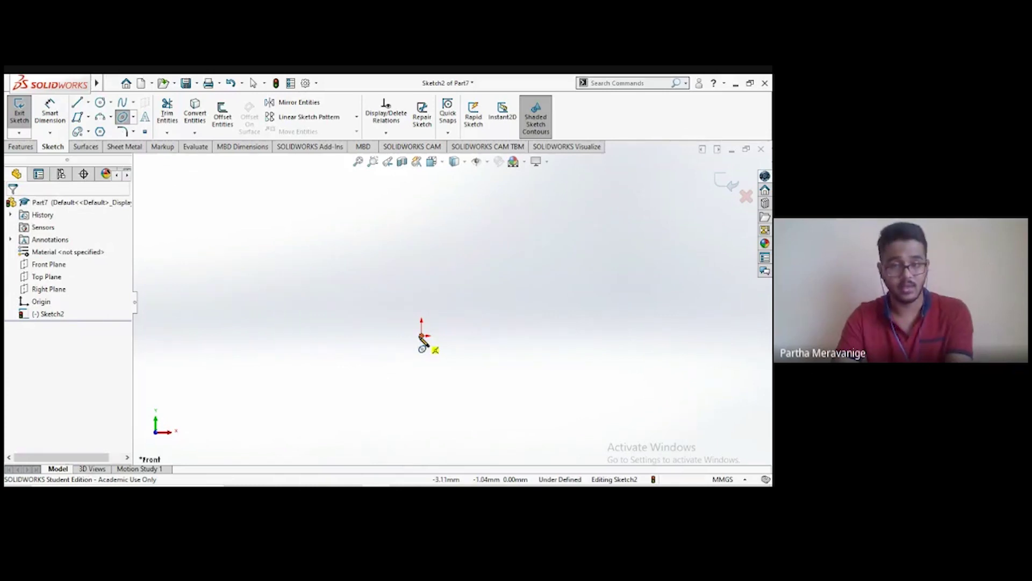
click(422, 336)
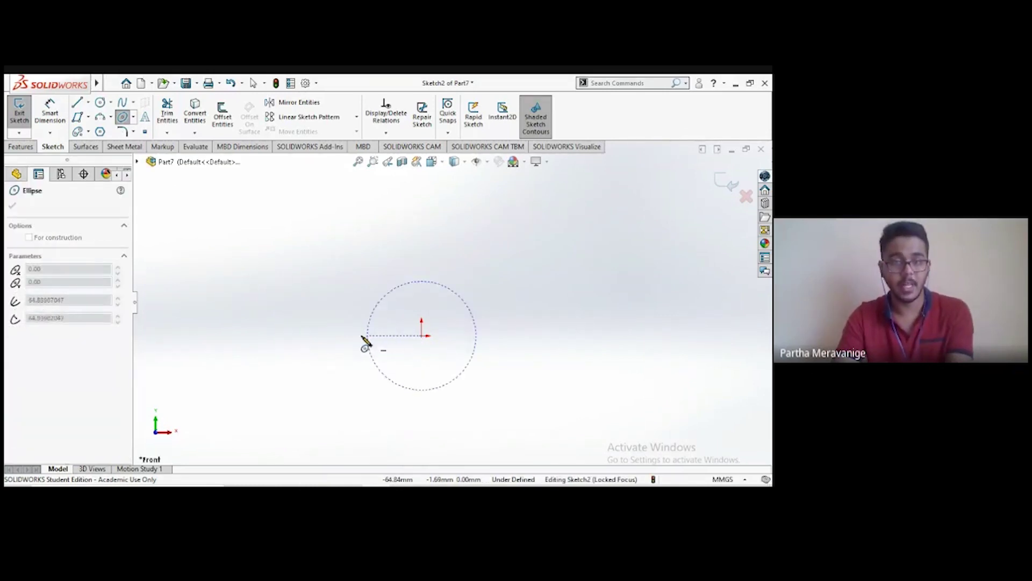
click(322, 336)
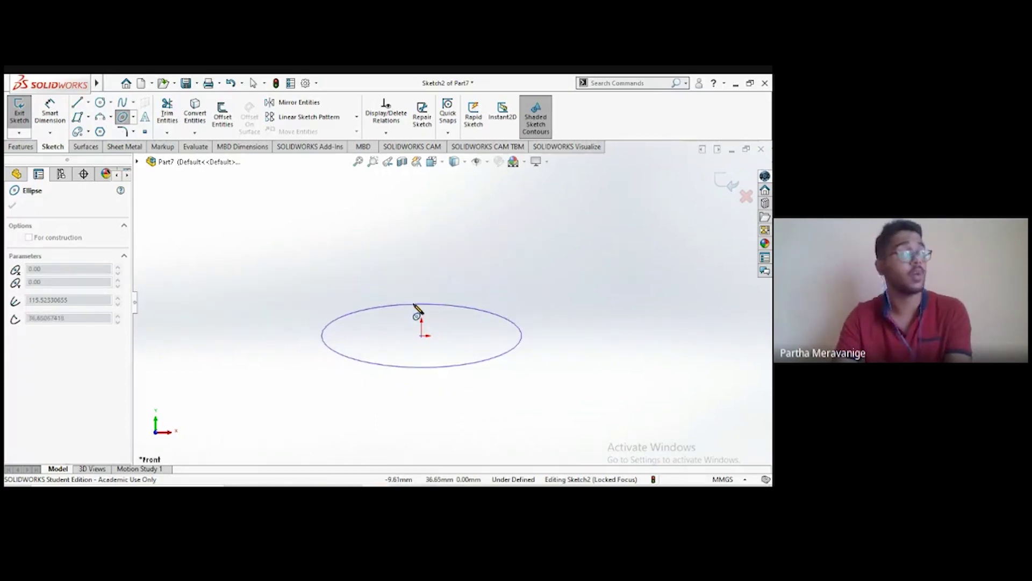
click(431, 294)
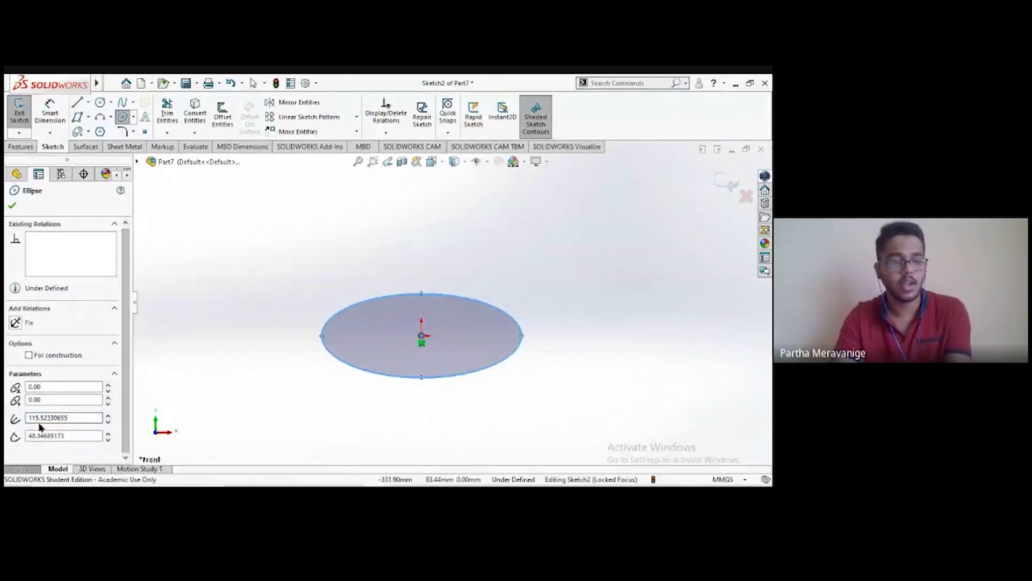
Step: Examine the two radius parameters of the ellipse, finish the Ellipse command, and review the radii again on the selected ellipse
click(61, 418)
double_click(60, 419)
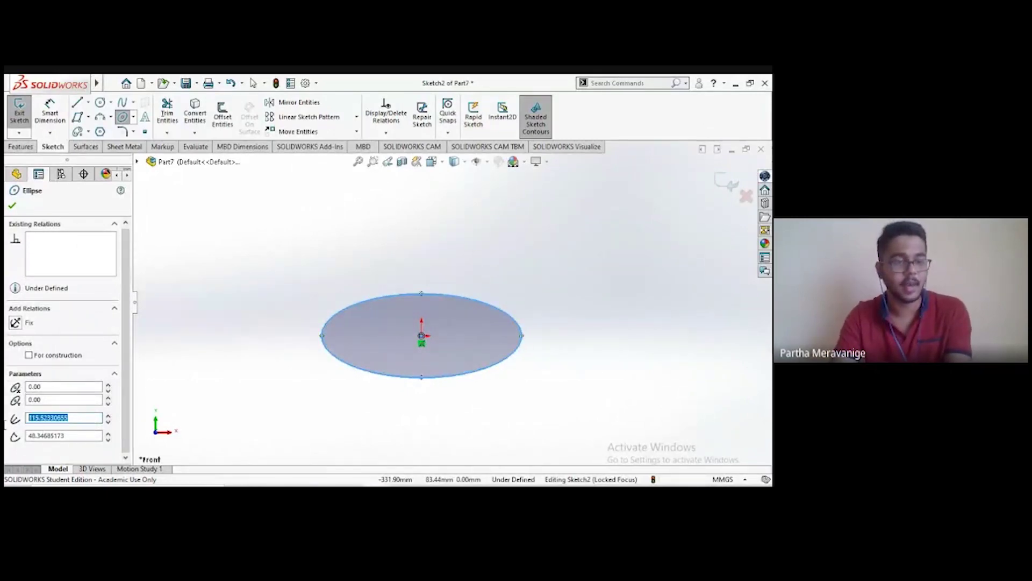
double_click(68, 435)
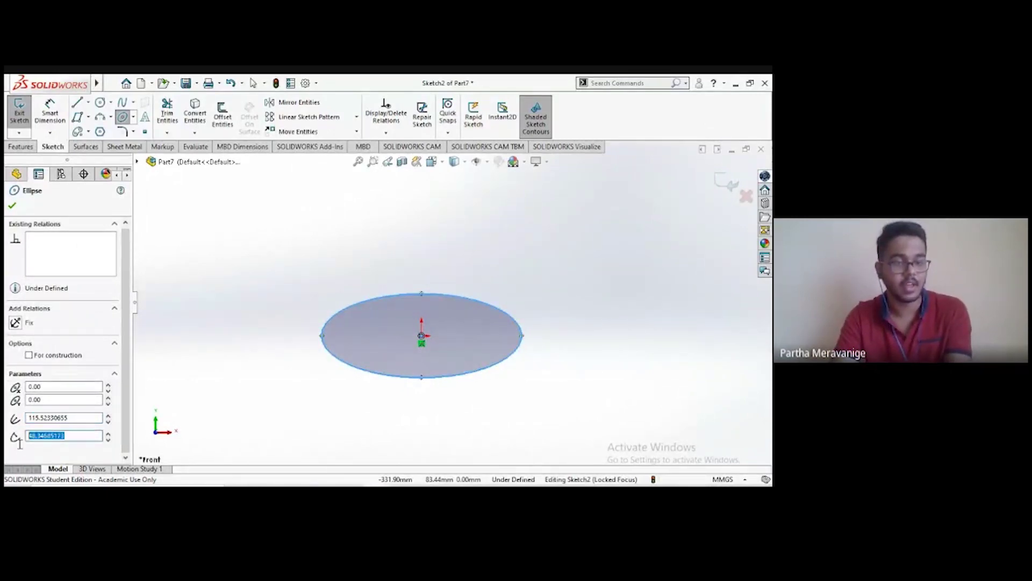
click(12, 205)
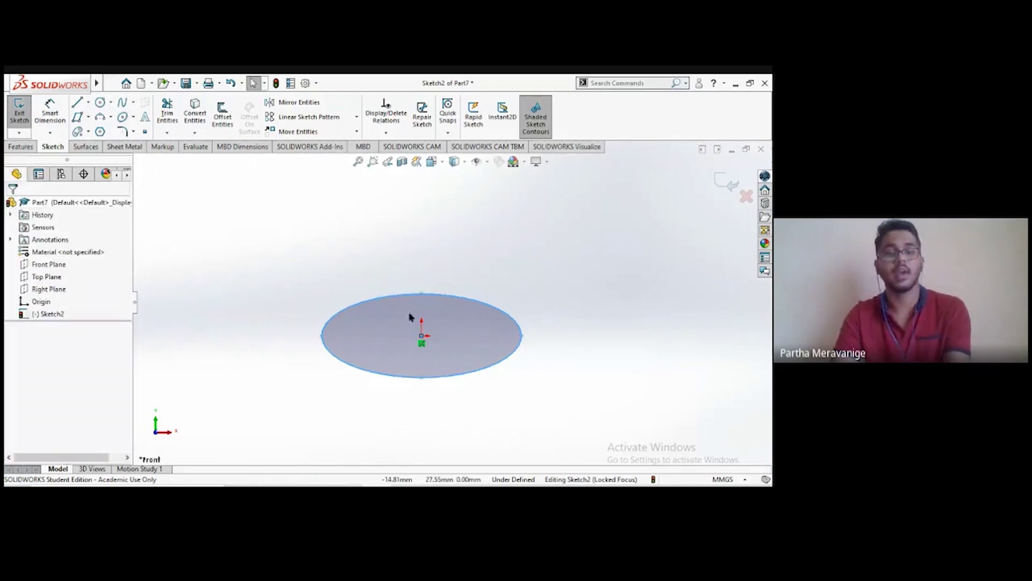
key(Escape)
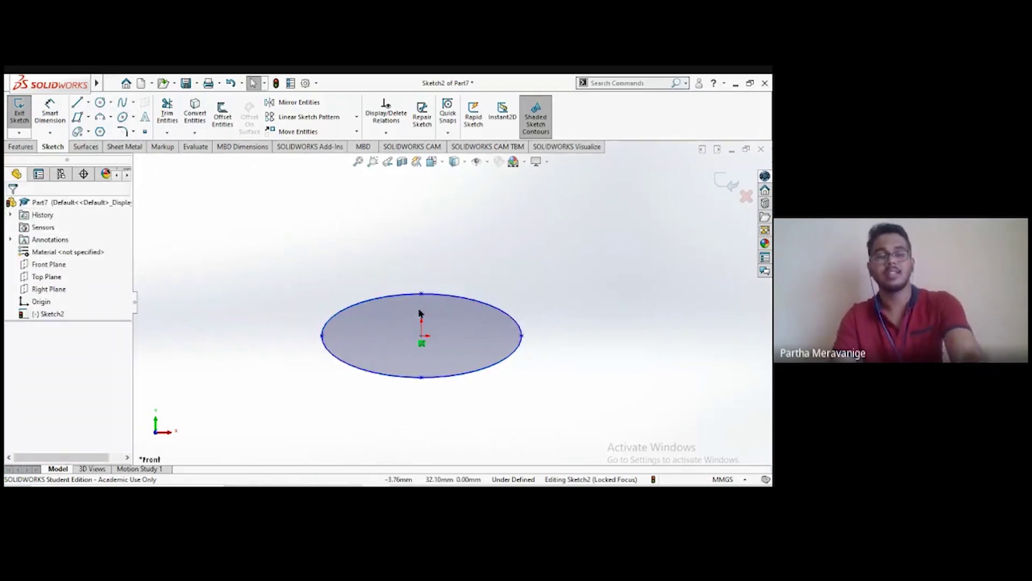
click(466, 300)
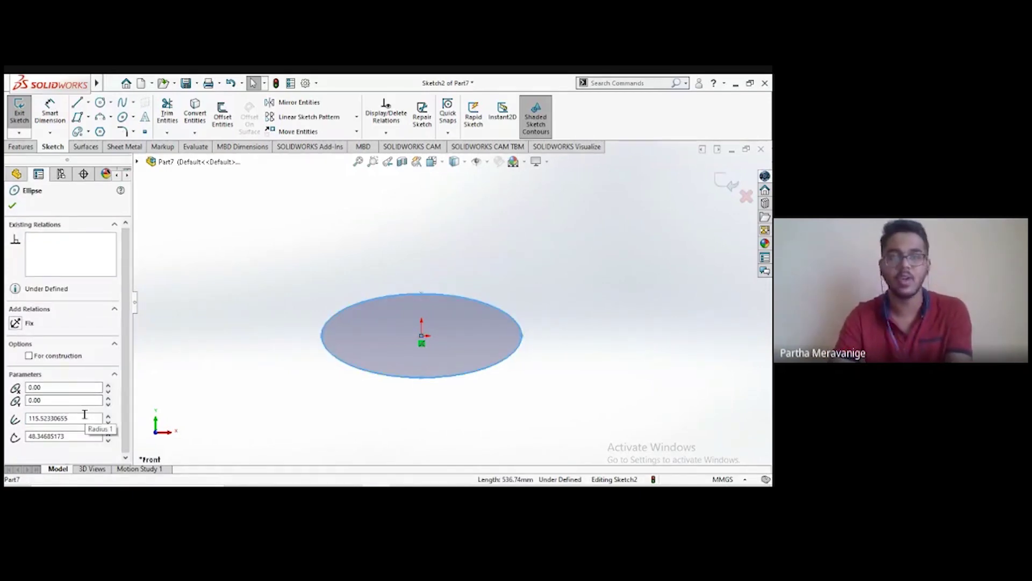
click(10, 205)
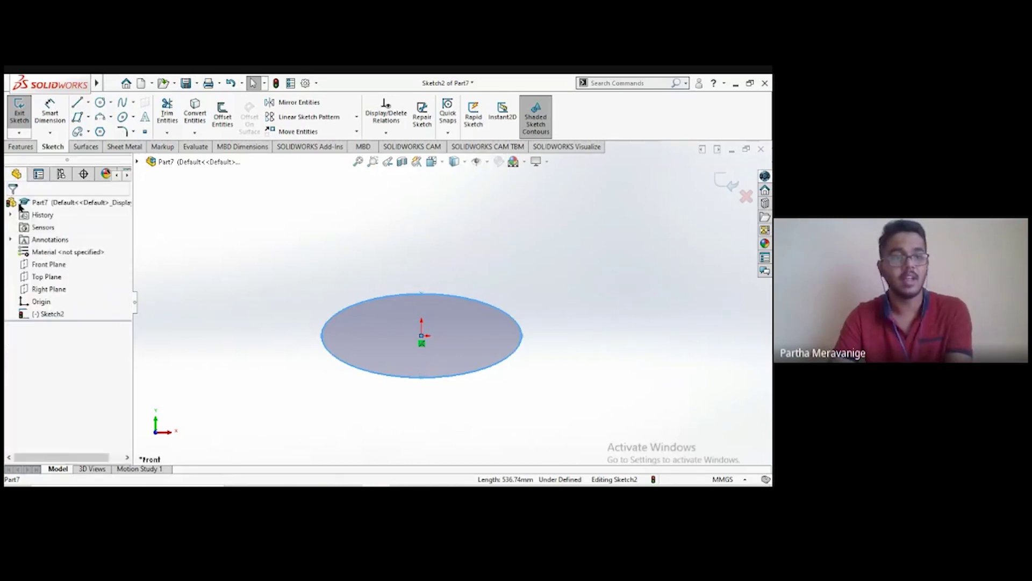
Step: Start the Partial Ellipse tool
click(132, 117)
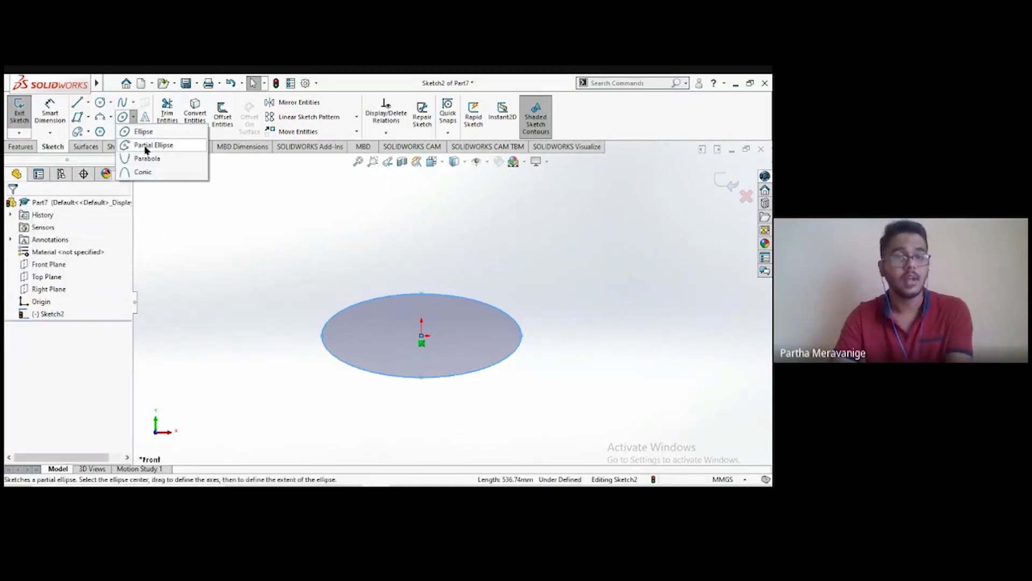
Step: Sketch a partial ellipse centred about 142 mm above the origin, with radii of about 116 mm and 42 mm
click(155, 143)
key(ctrl+z)
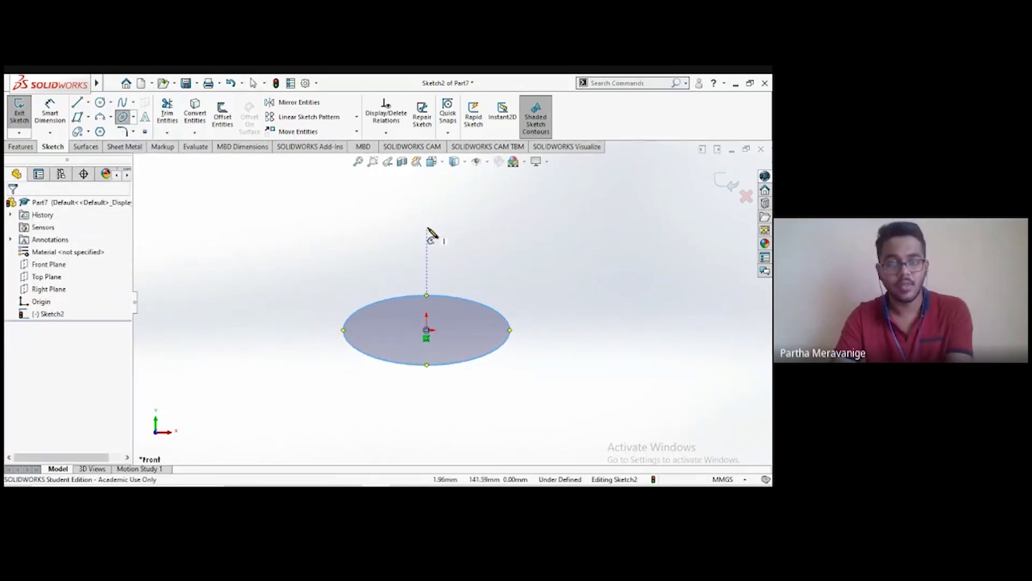
click(427, 228)
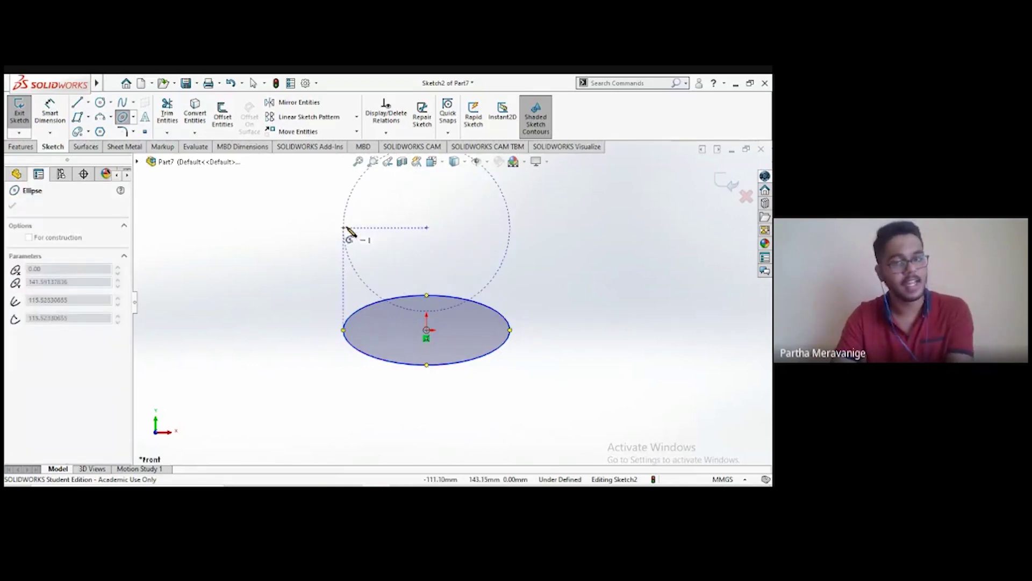
click(345, 228)
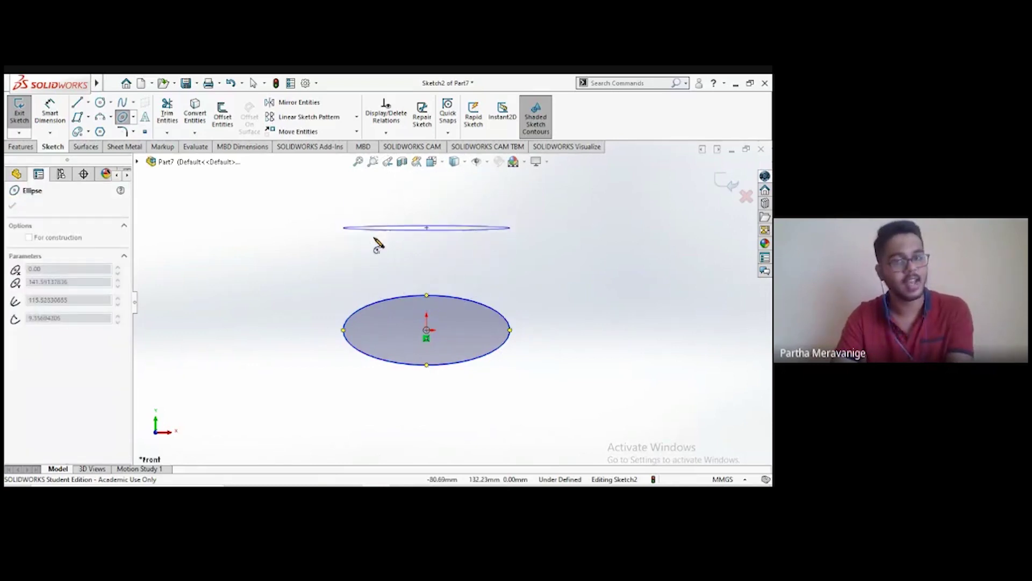
click(409, 260)
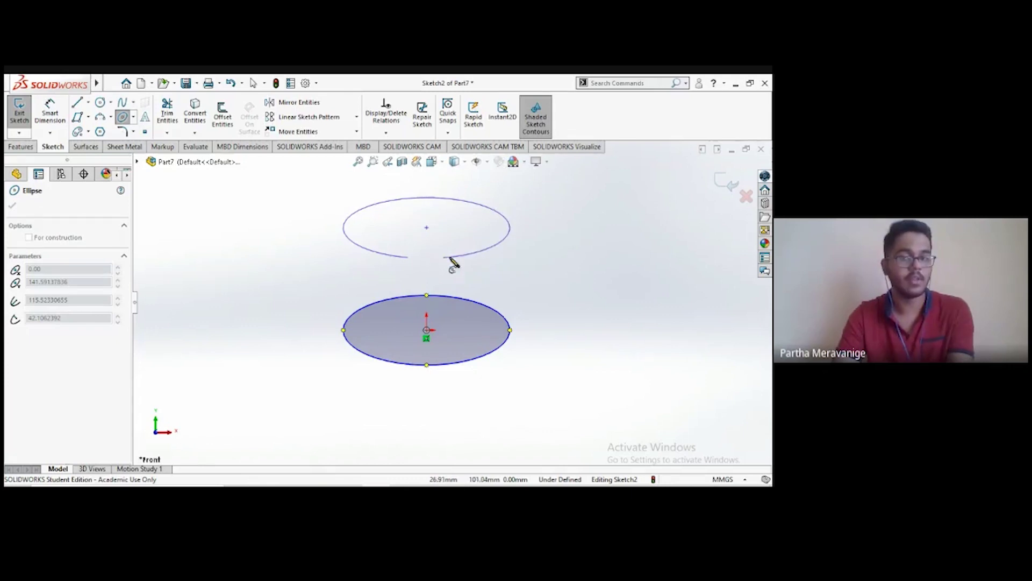
click(505, 240)
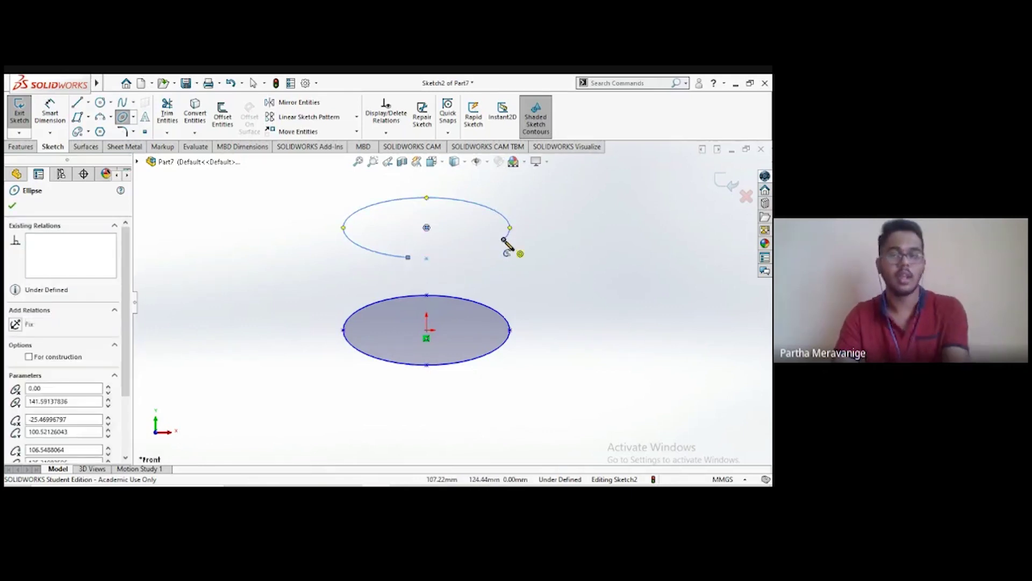
key(Escape)
scroll(379, 223, down, 1)
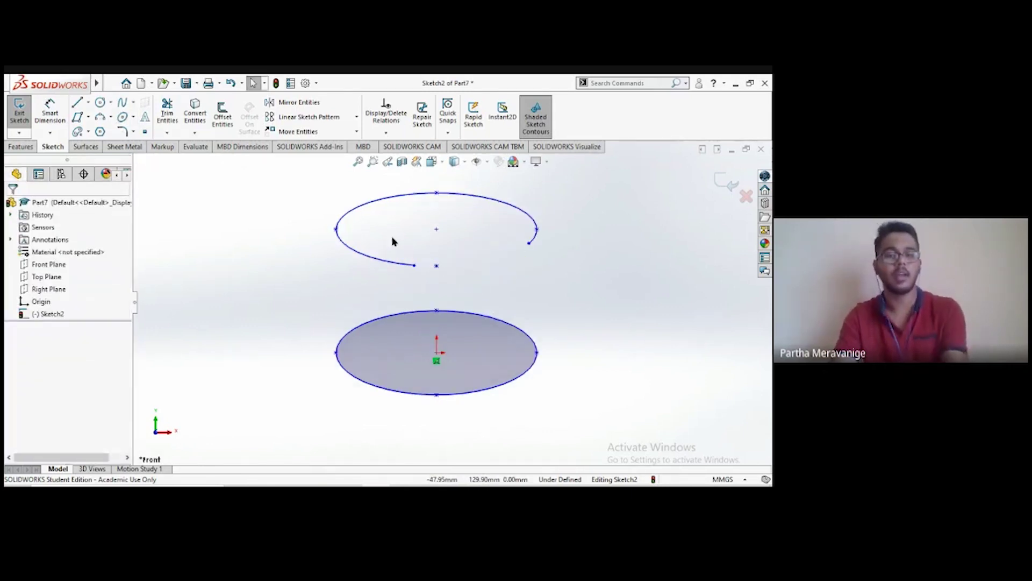
Step: Review the partial ellipse's parameters and delete both ellipses from the sketch
click(385, 209)
drag(129, 244, 131, 312)
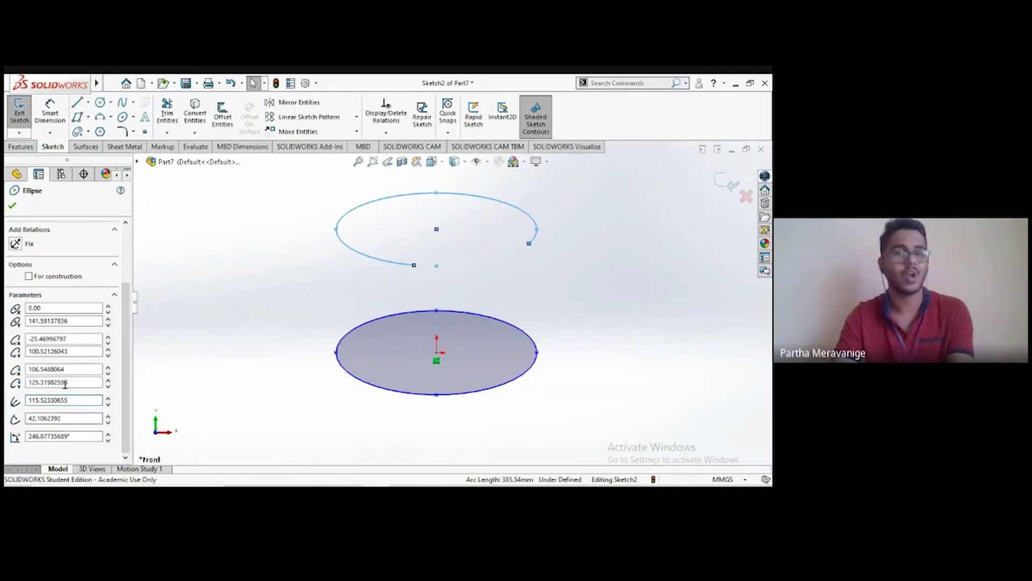
click(12, 202)
key(z)
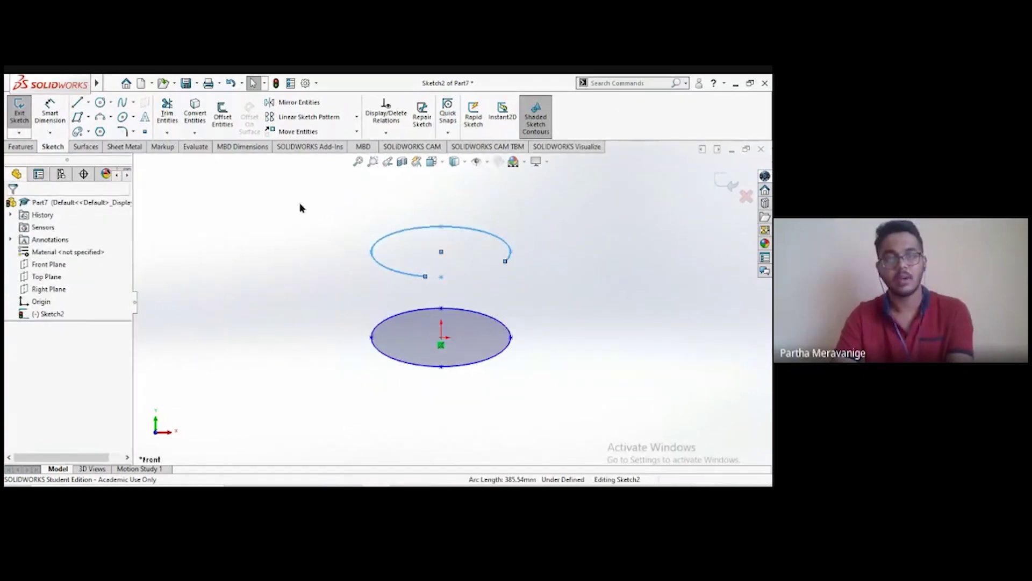
drag(300, 208, 629, 420)
key(Delete)
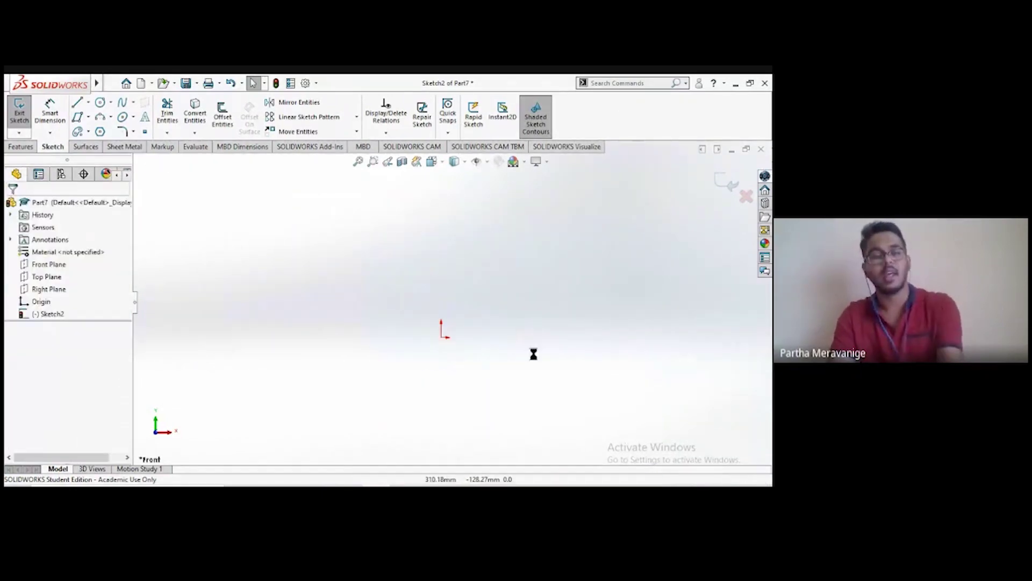
Step: Sketch a horizontal Straight Slot above and left of the origin, with 100 mm between its arc centres
click(89, 133)
click(102, 146)
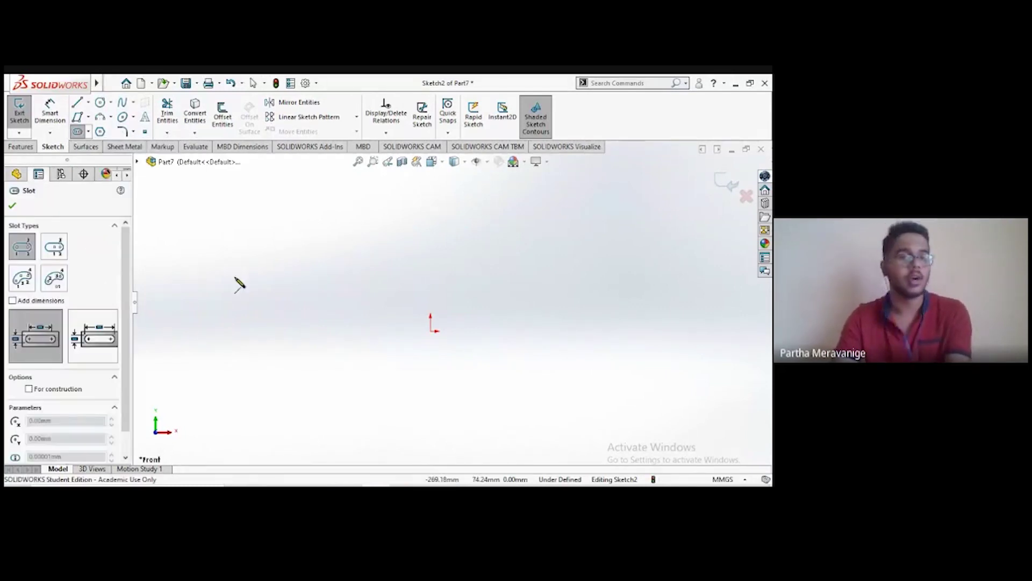
click(271, 246)
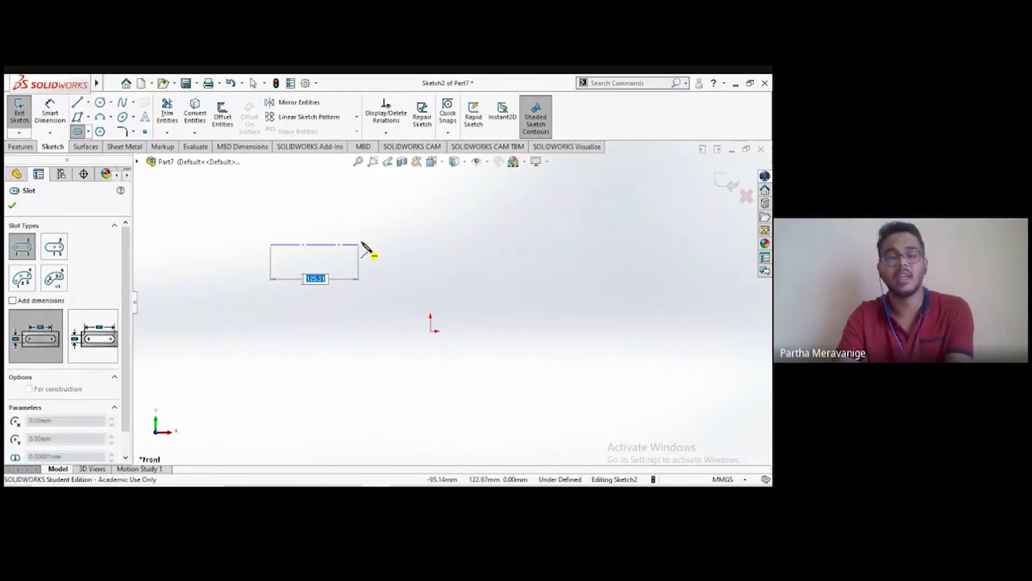
scroll(342, 249, down, 3)
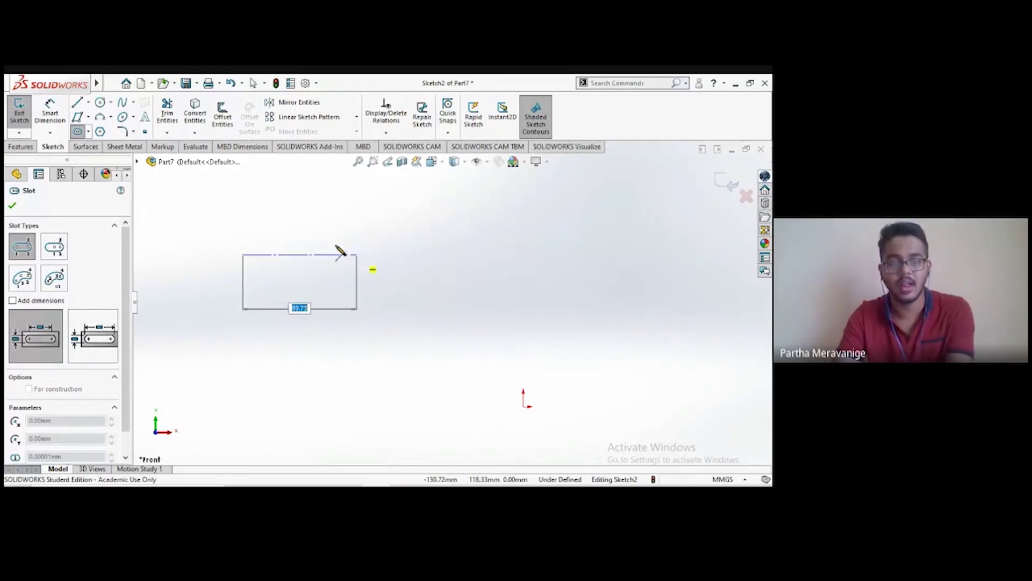
click(372, 262)
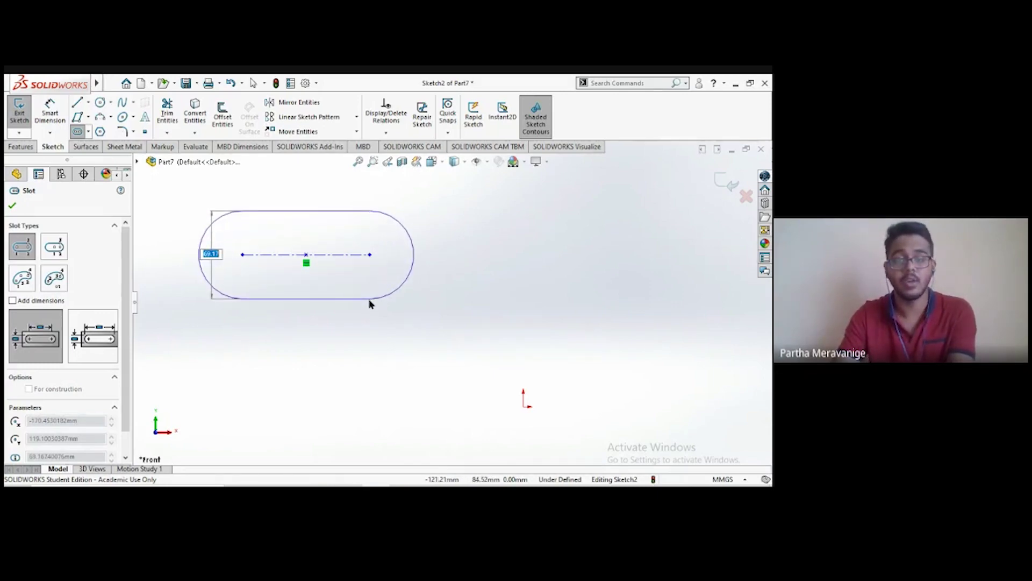
click(369, 305)
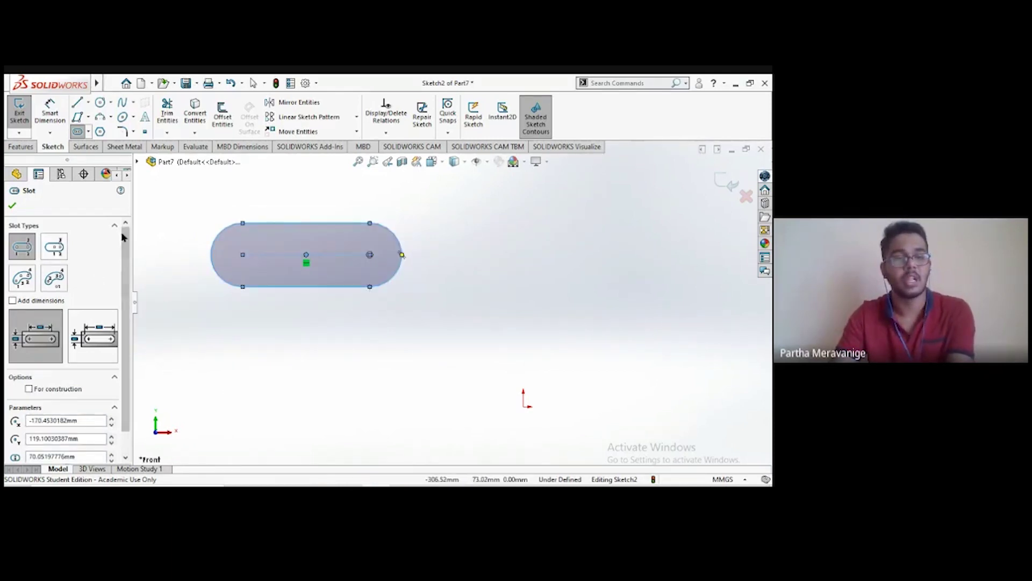
scroll(123, 236, down, 1)
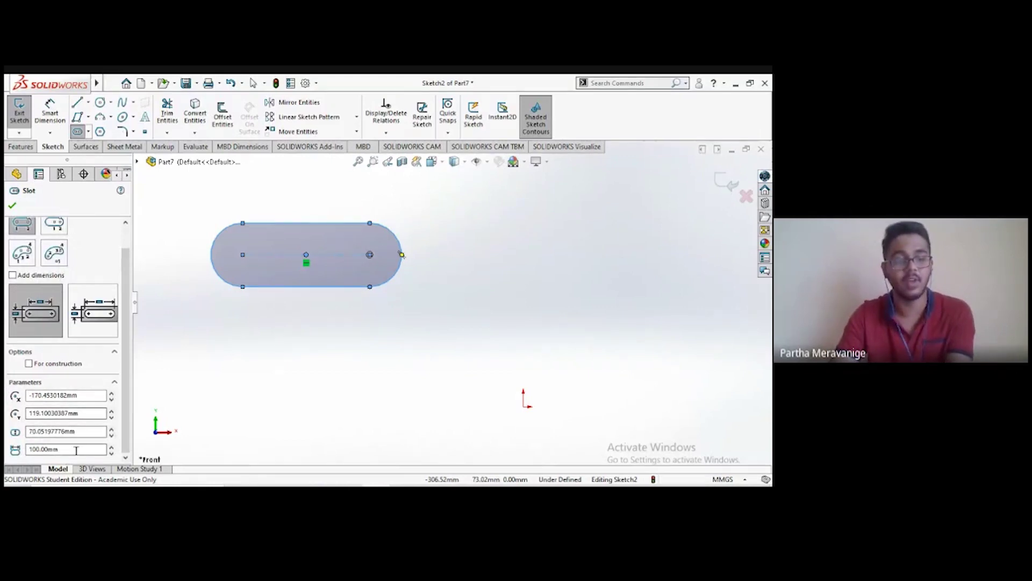
click(13, 205)
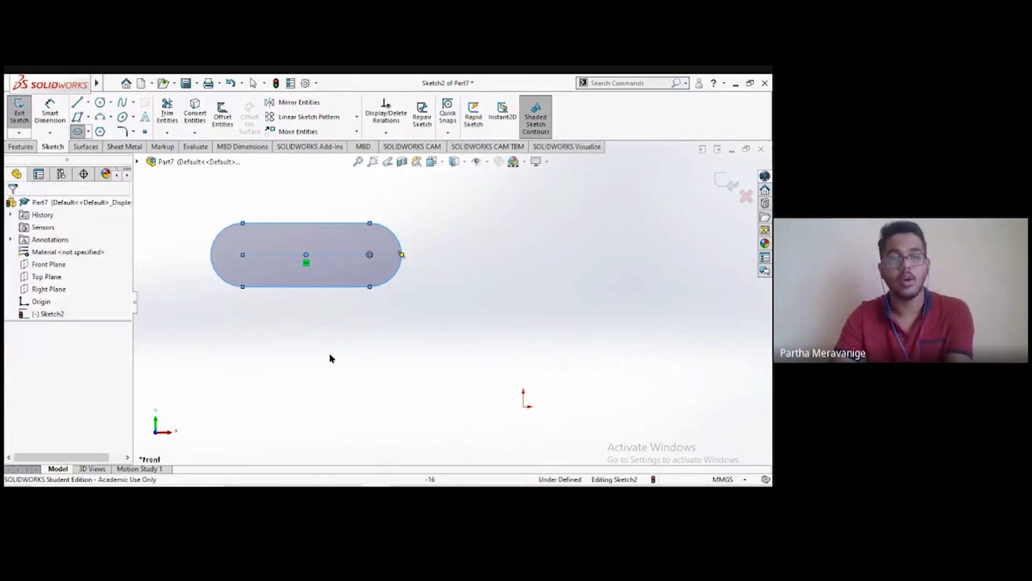
Step: Sketch a horizontal Centerpoint Straight Slot about 44 mm wide below the first slot
click(89, 133)
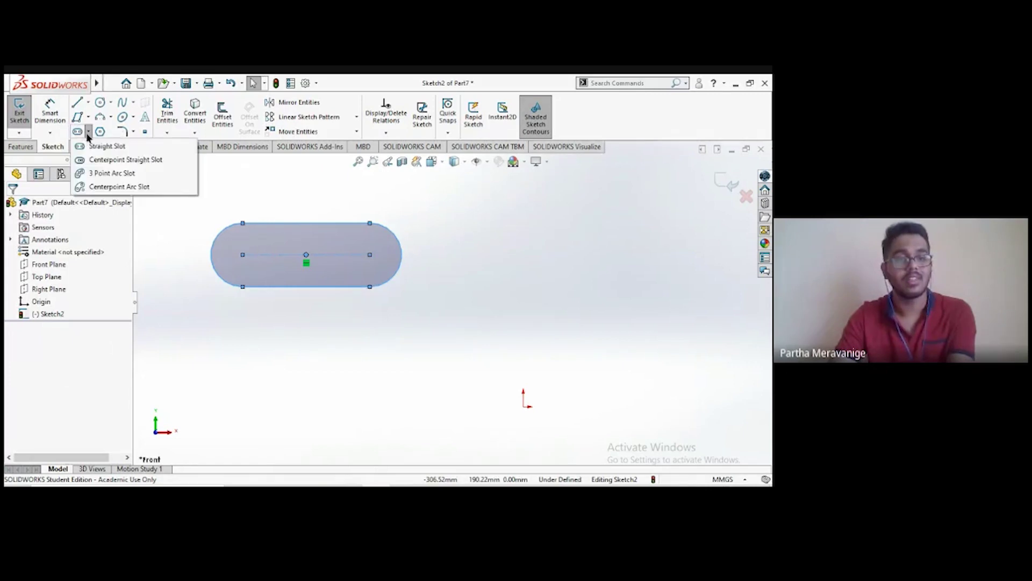
click(106, 158)
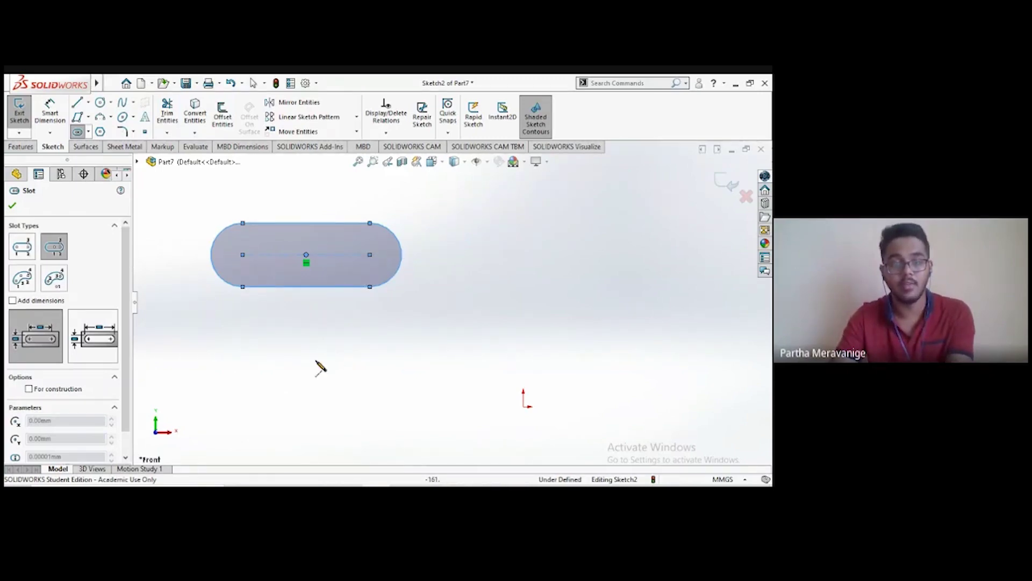
click(310, 360)
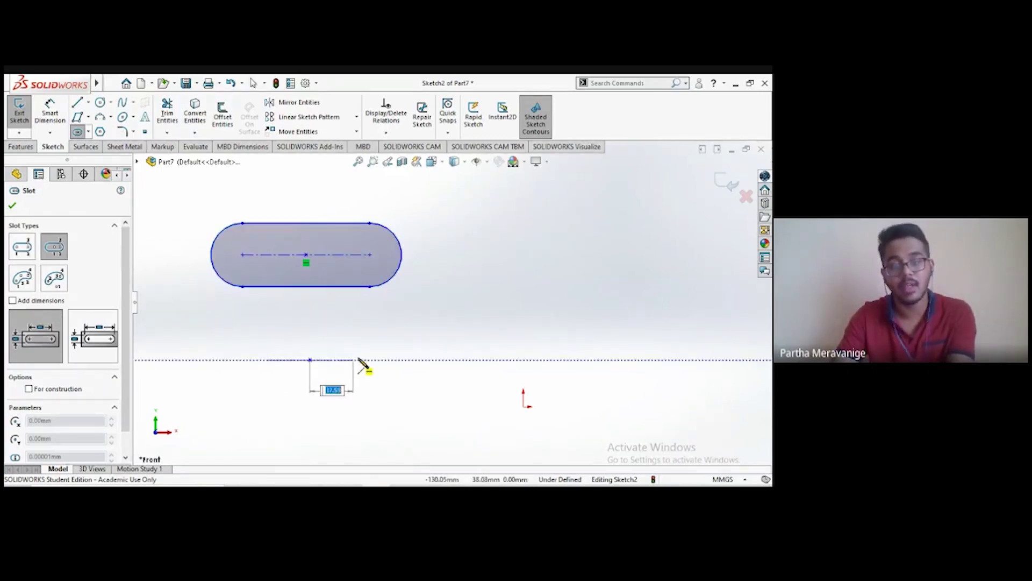
click(376, 360)
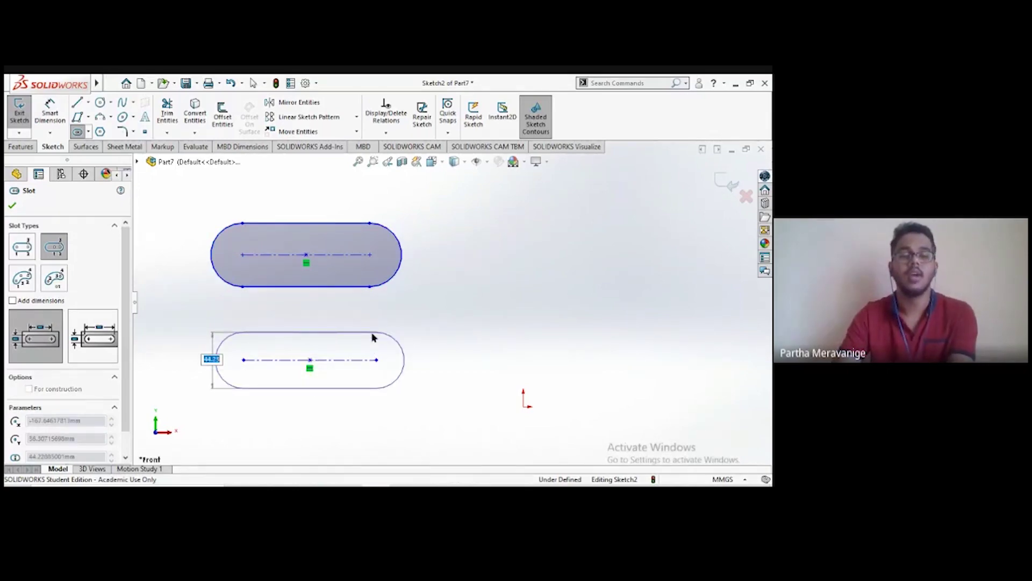
click(373, 337)
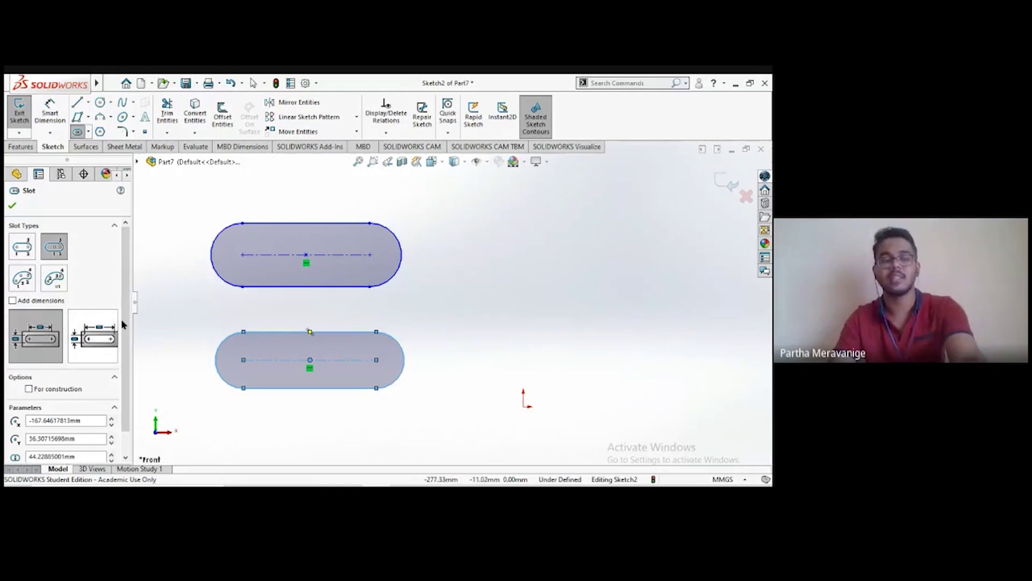
scroll(10, 215, down, 1)
click(11, 214)
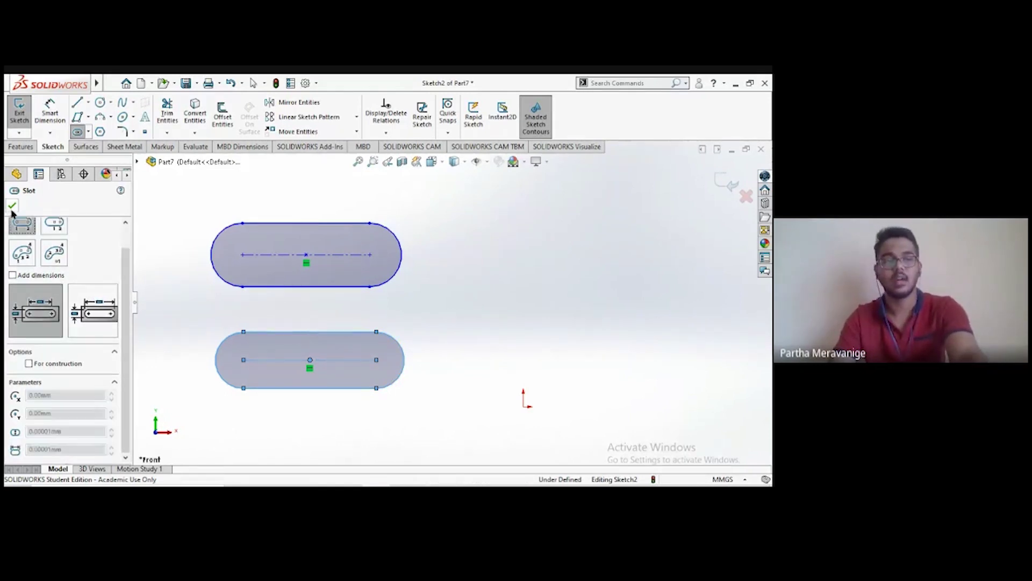
Step: Sketch a 3 Point Arc Slot right of the straight slots, about 38 mm wide with a radius of about 162 mm, bulging upward
click(89, 132)
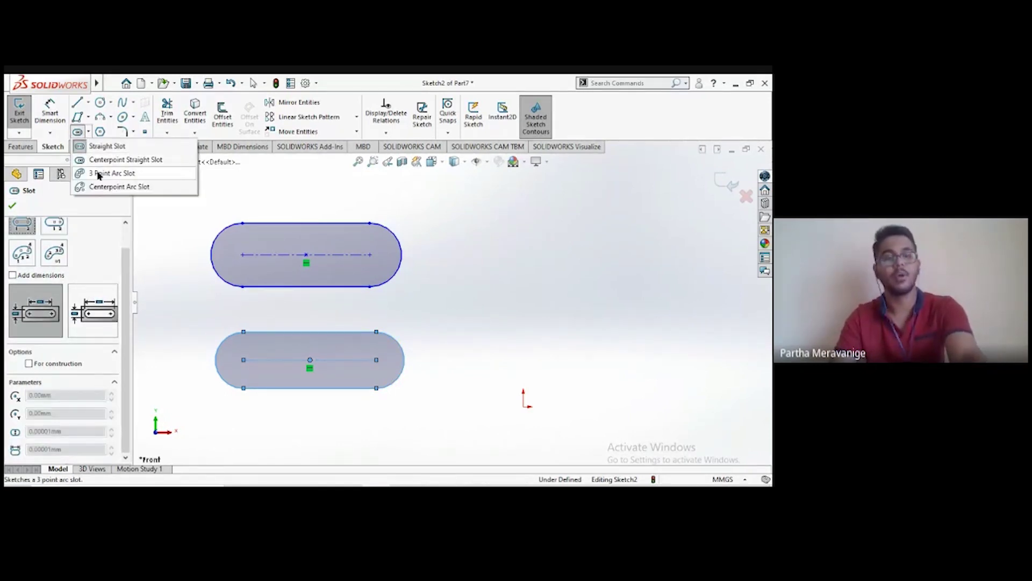
click(98, 174)
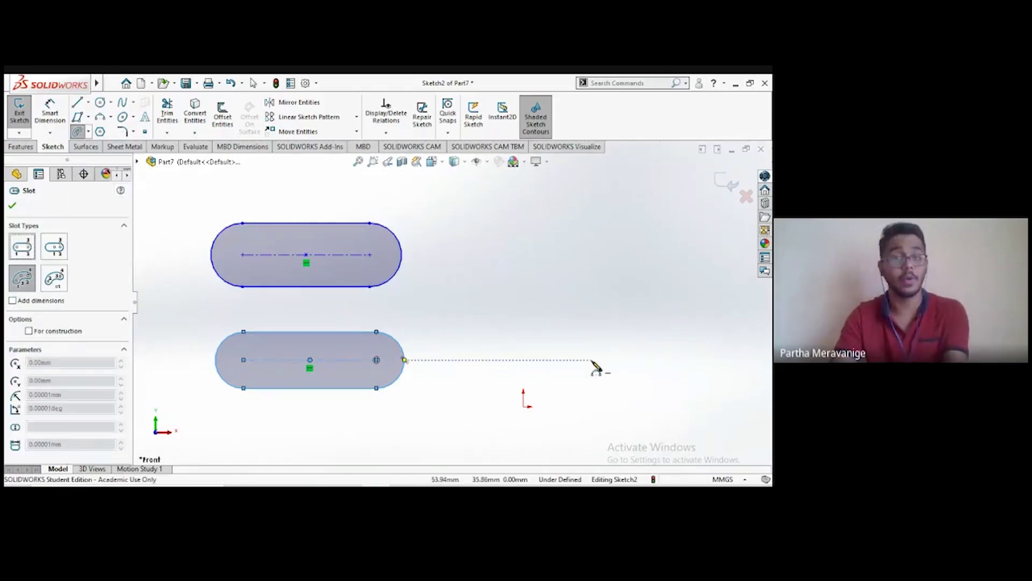
click(487, 303)
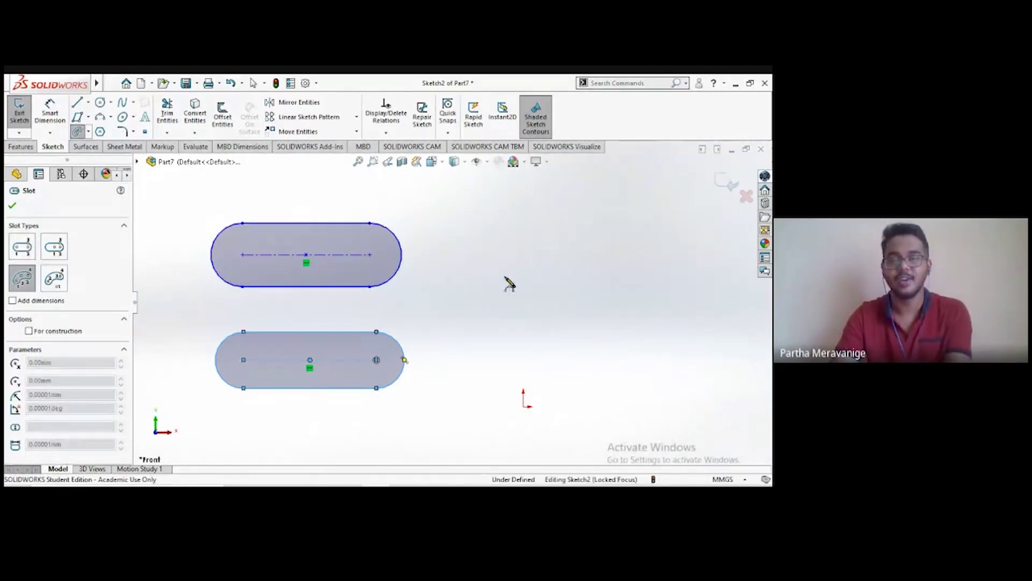
click(652, 311)
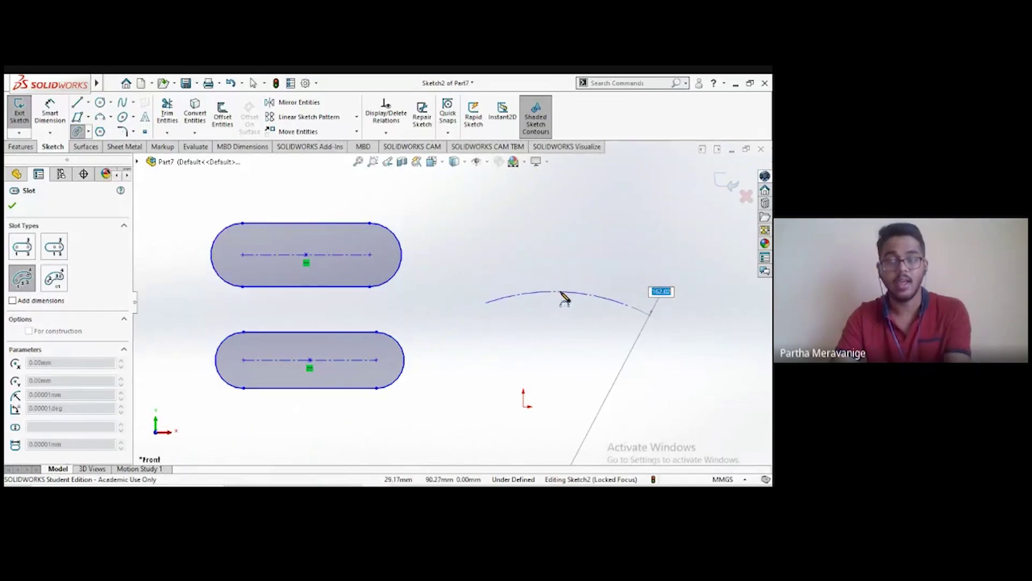
click(562, 294)
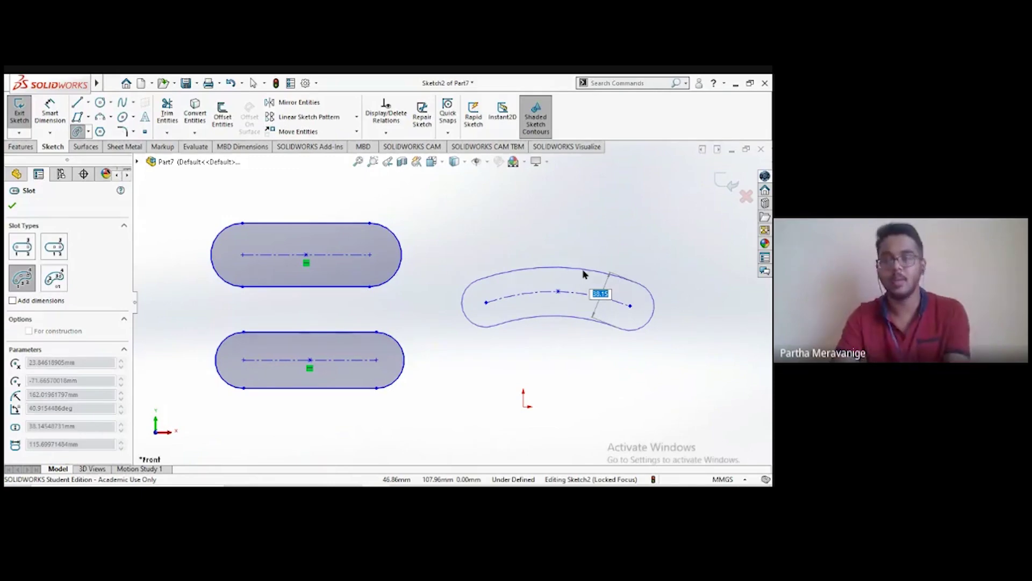
click(585, 275)
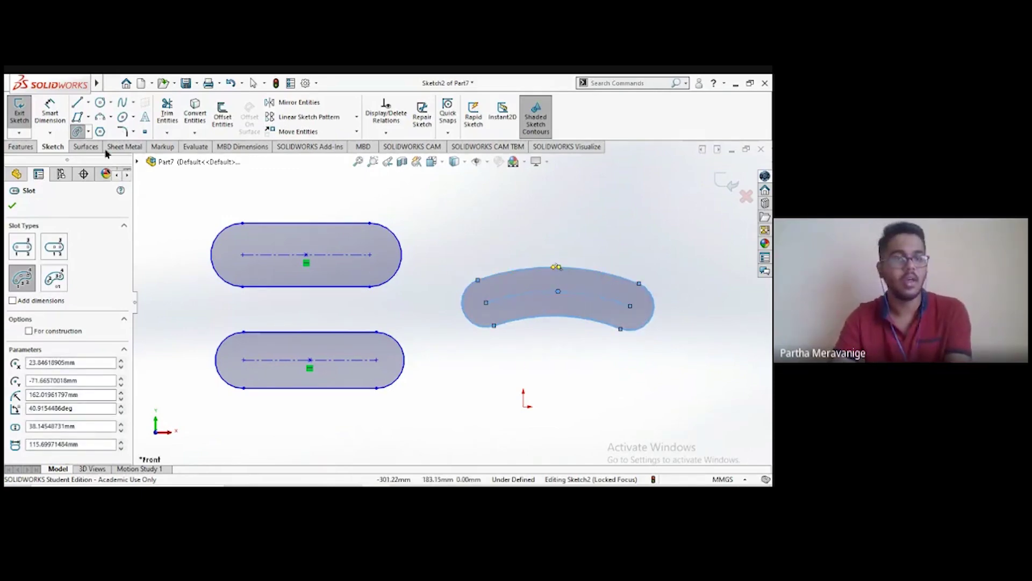
Step: Sketch a Centerpoint Arc Slot right of the other slots, about 70 mm wide with a radius of about 106 mm, spanning about 101°
click(88, 131)
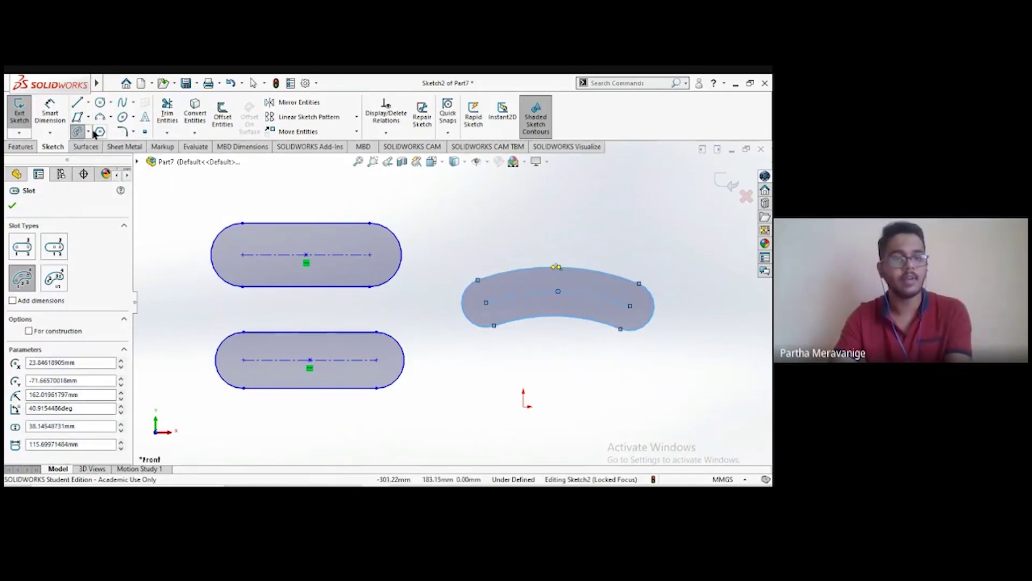
click(90, 132)
click(100, 186)
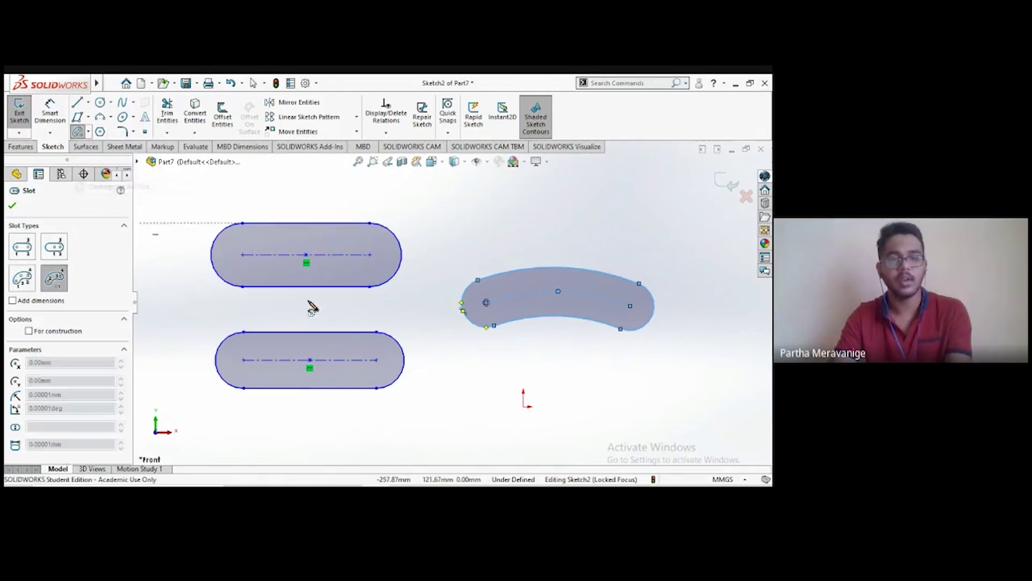
scroll(591, 406, up, 2)
scroll(699, 379, down, 1)
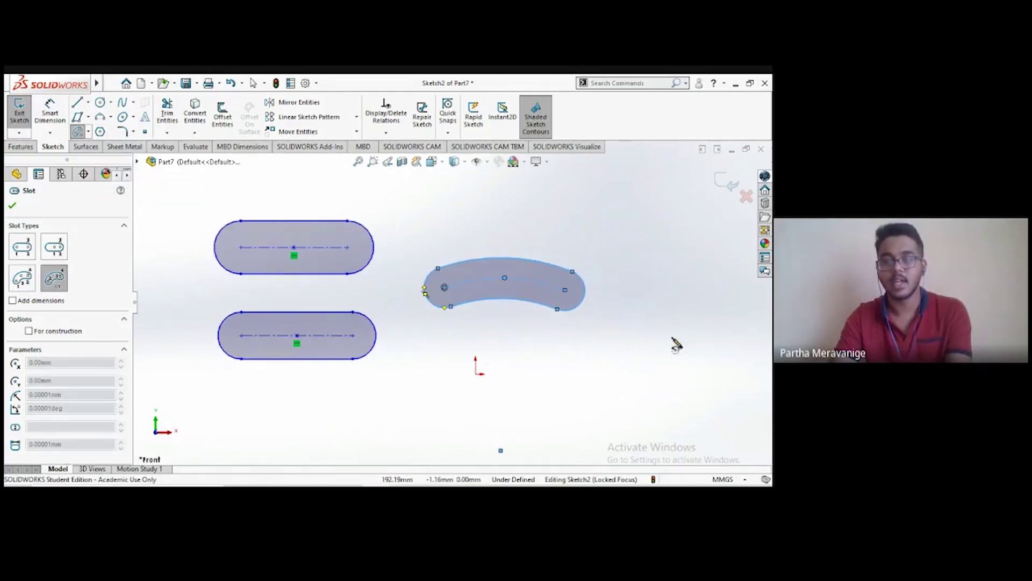
scroll(683, 345, up, 1)
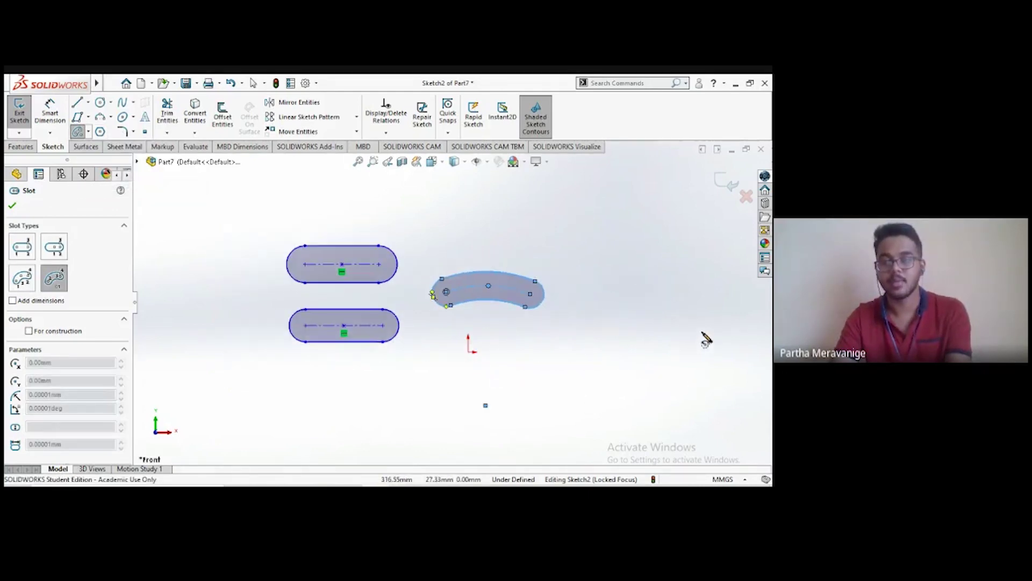
click(669, 352)
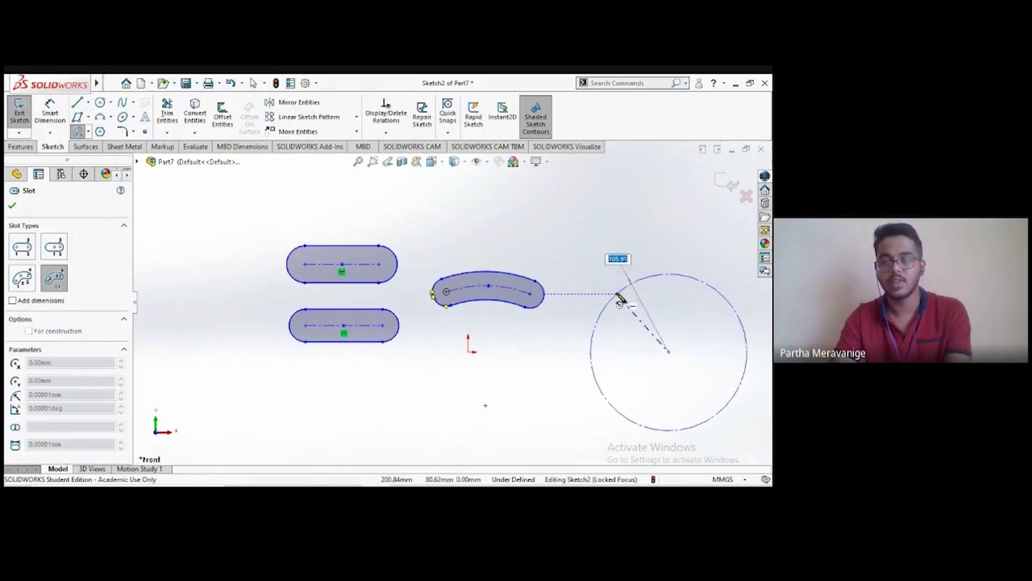
click(637, 287)
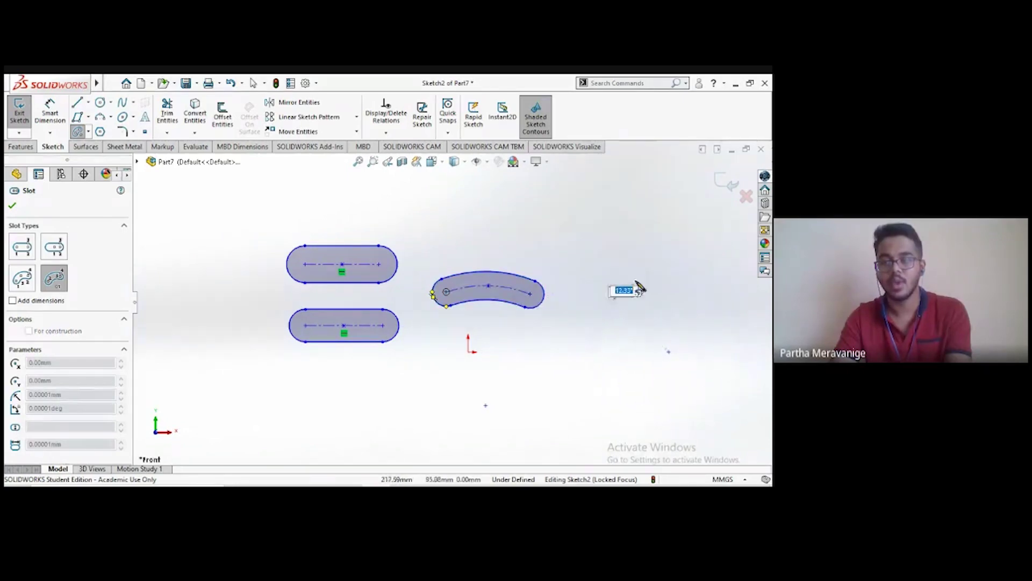
click(736, 313)
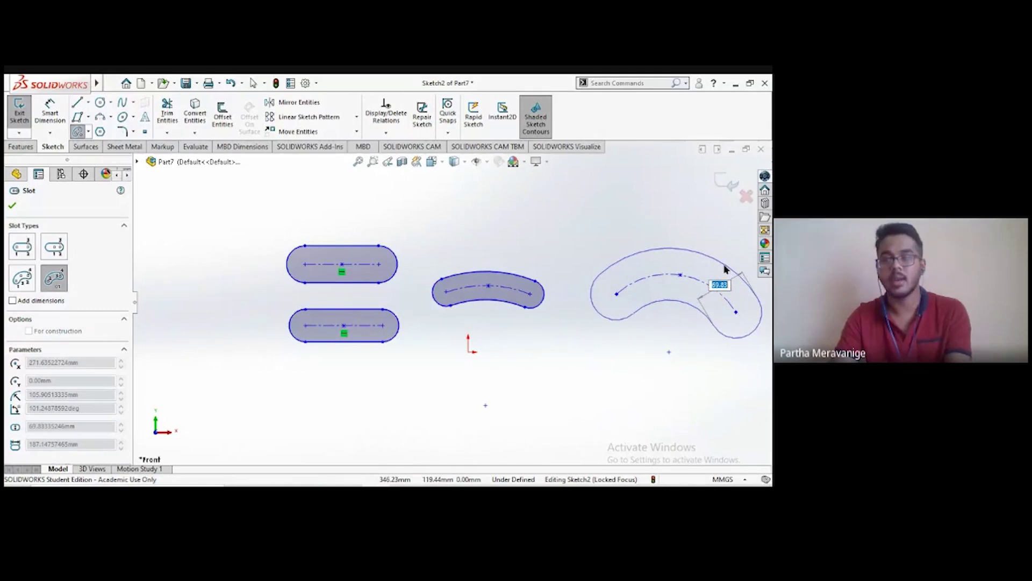
click(724, 271)
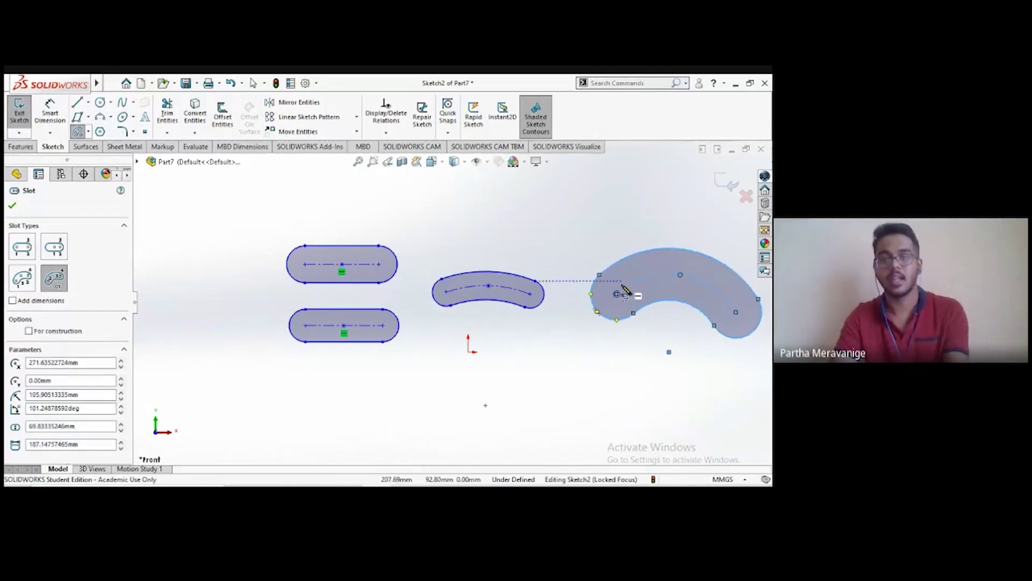
key(Escape)
key(ctrl+Left)
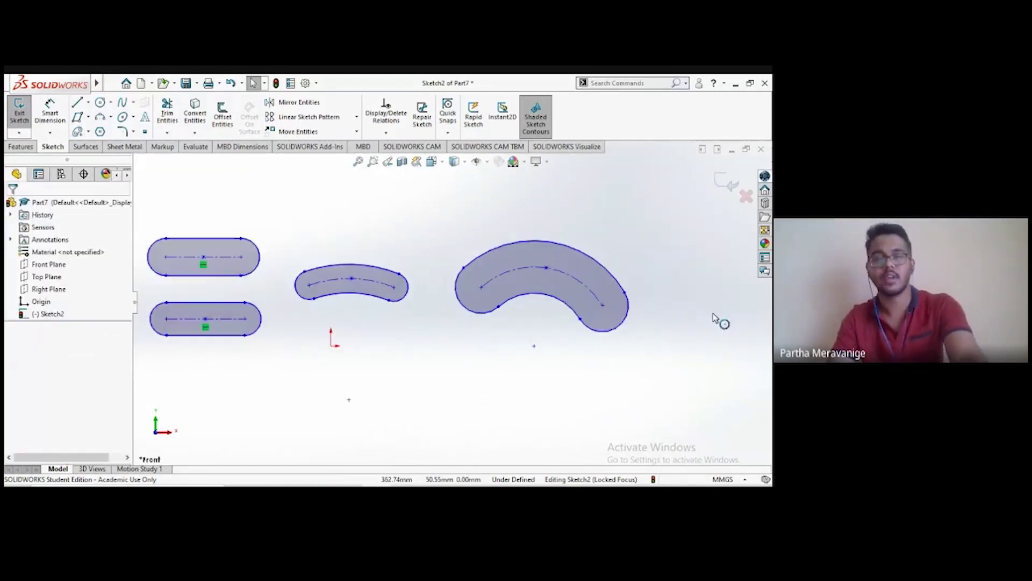
Step: Select all four slots and delete them from the sketch
scroll(419, 313, up, 1)
scroll(247, 302, down, 1)
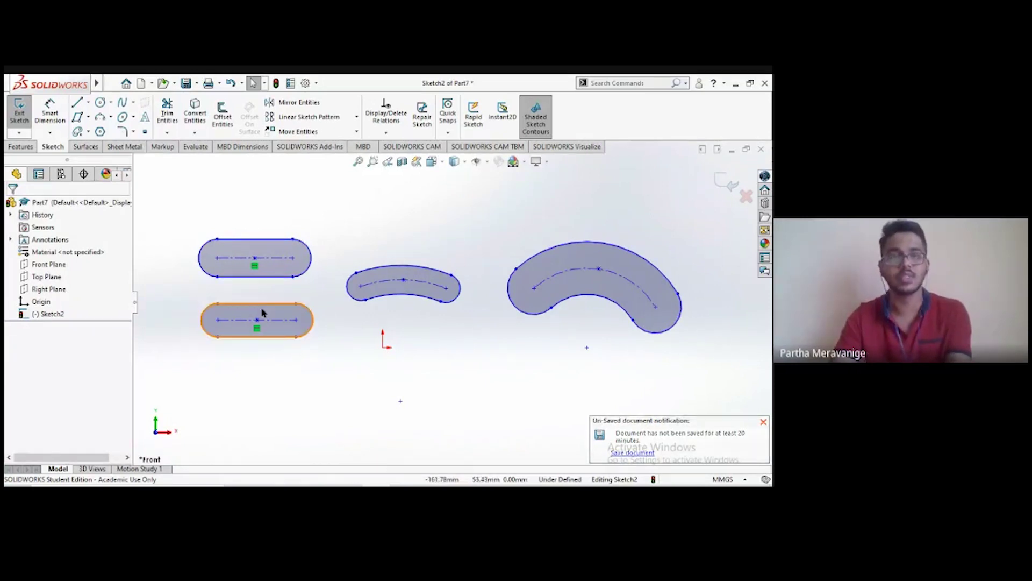
scroll(215, 258, up, 1)
scroll(224, 217, down, 1)
scroll(698, 362, up, 1)
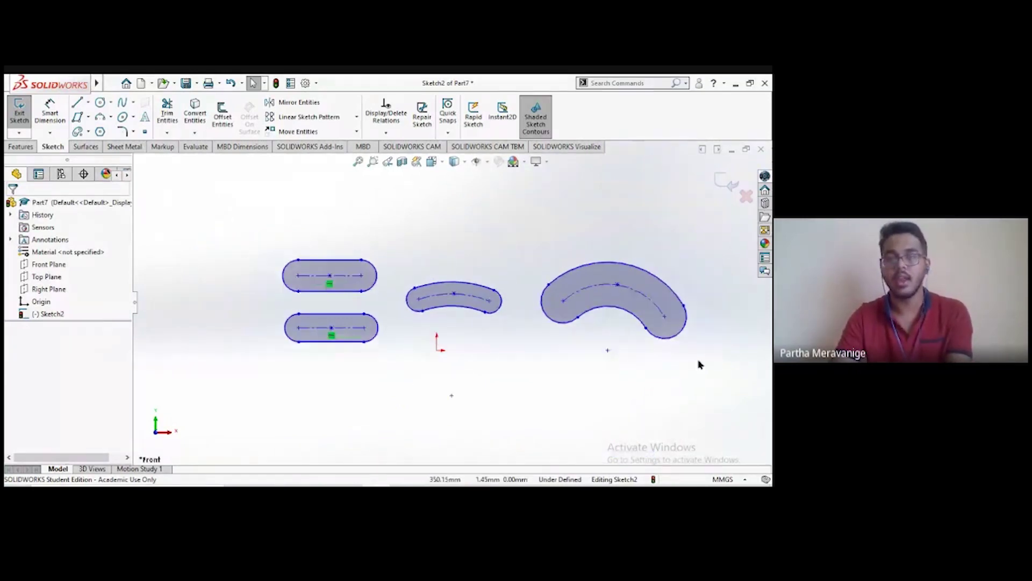
scroll(581, 306, down, 1)
mouse_move(166, 202)
mouse_down()
mouse_move(398, 333)
mouse_move(700, 450)
mouse_move(728, 439)
mouse_up()
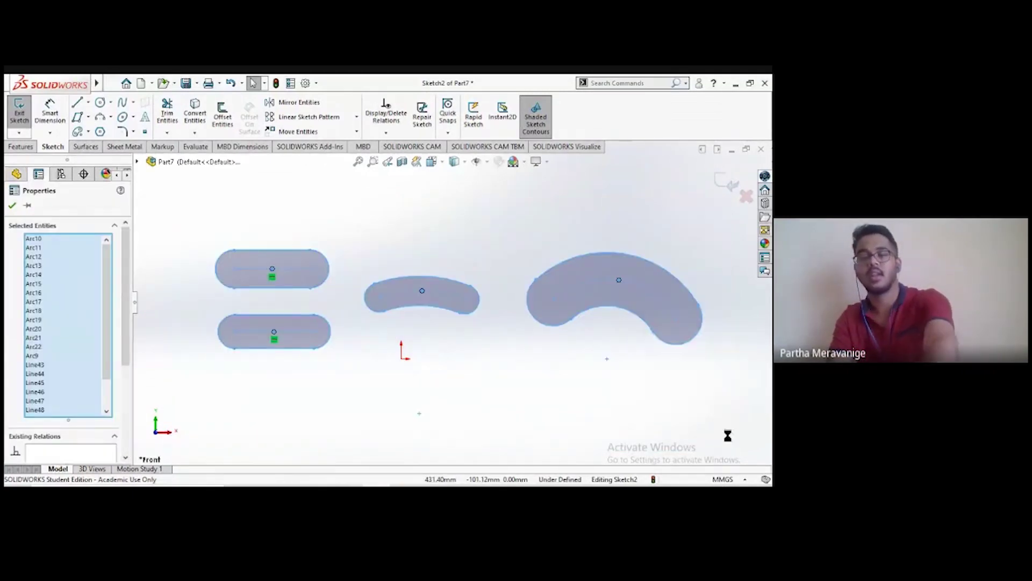
key(Delete)
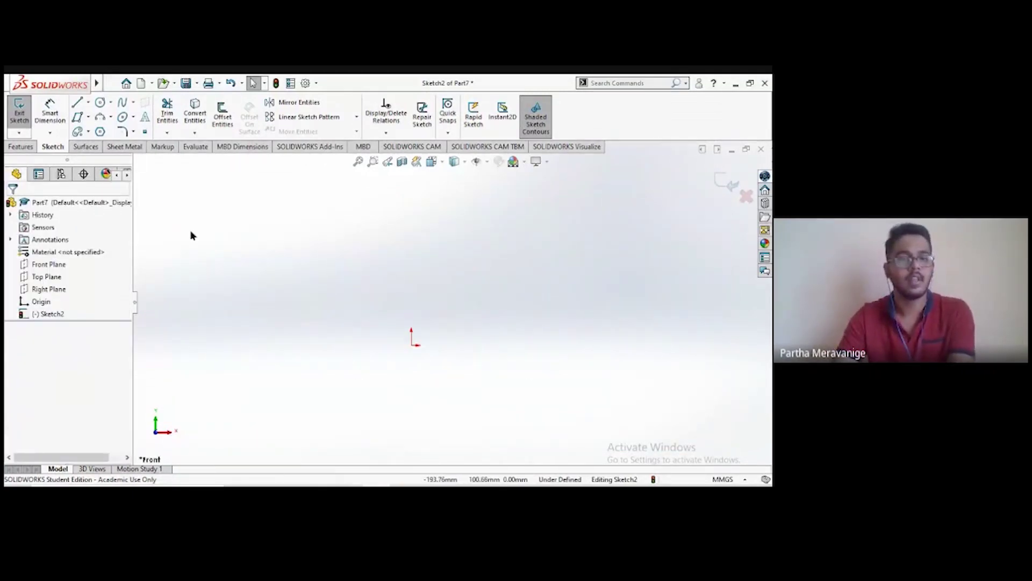
Step: Sketch a 6-sided polygon centred on the origin, using an inscribed circle about 144 mm in diameter
click(99, 133)
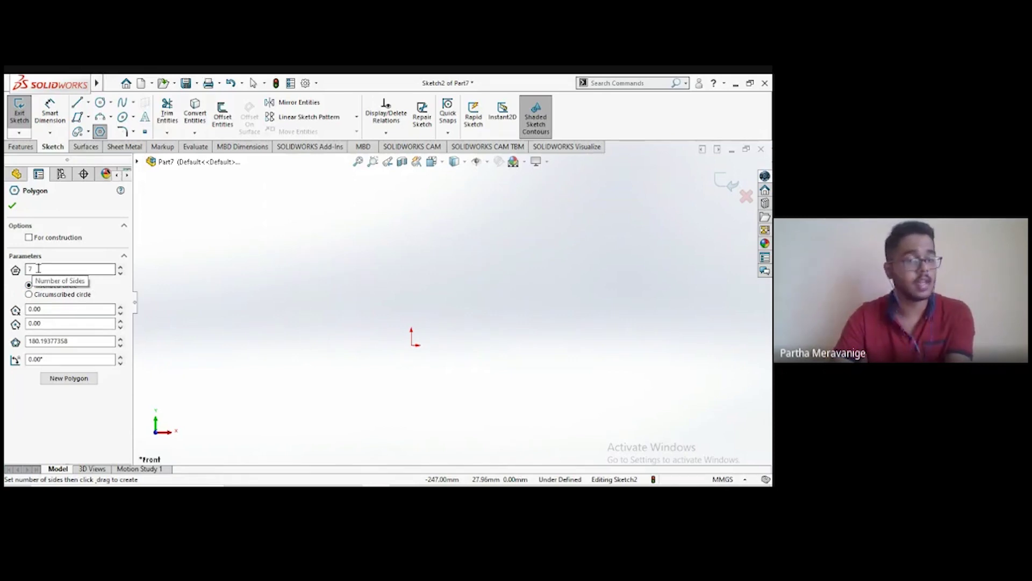
drag(38, 269, 25, 271)
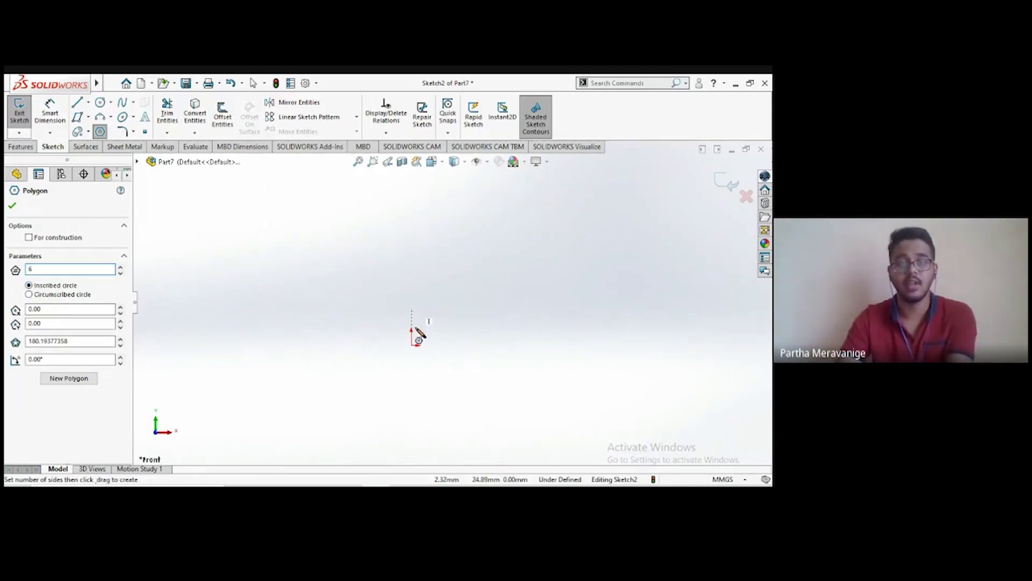
click(413, 345)
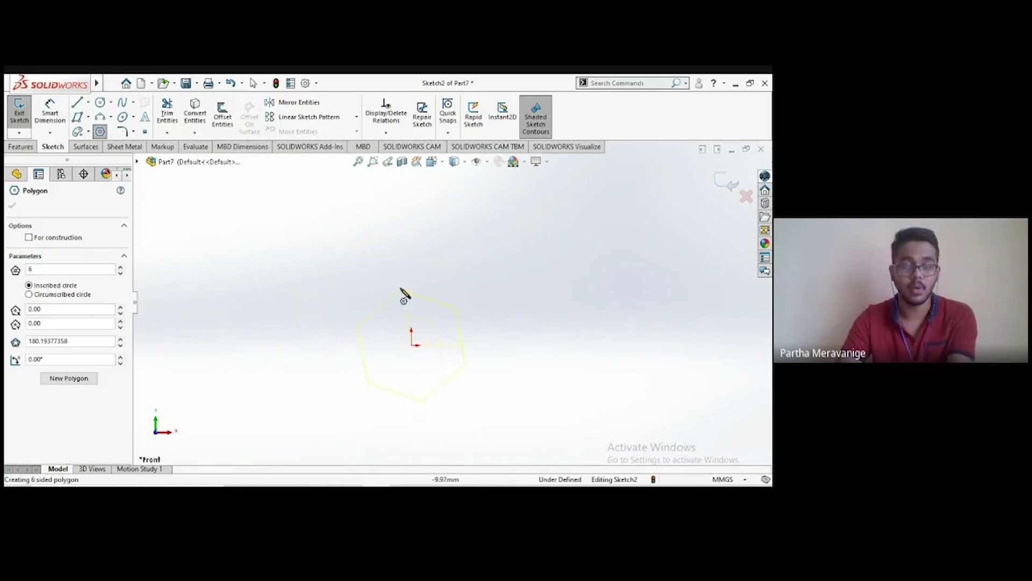
drag(429, 274, 477, 282)
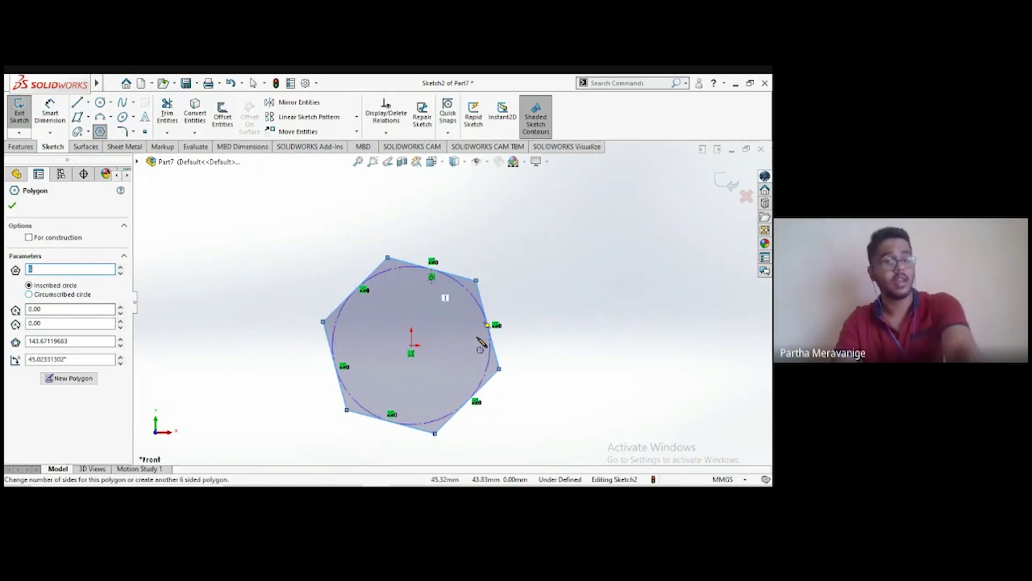
Step: Switch the polygon to a circumscribed circle and set its number of sides to 7
click(29, 295)
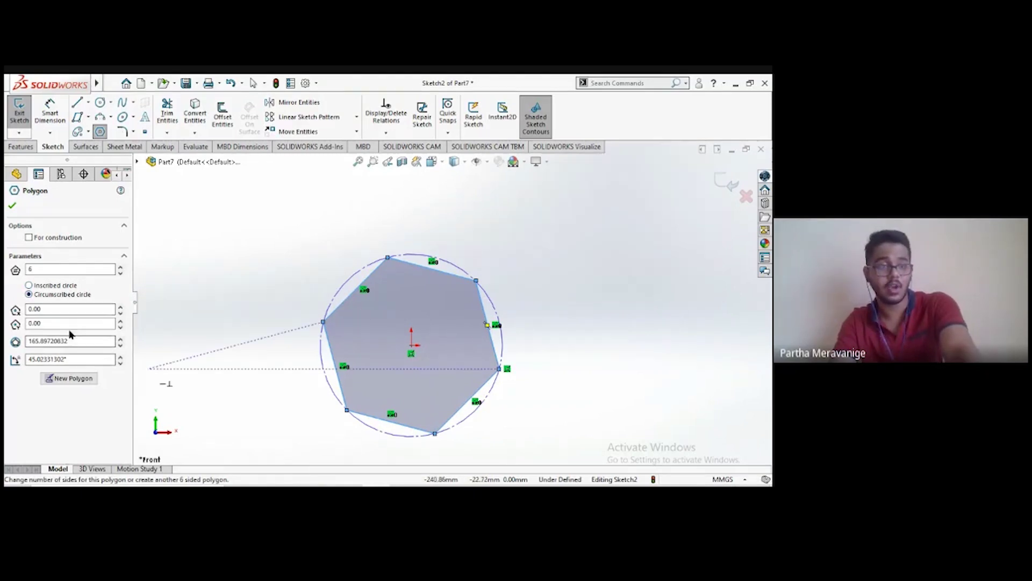
click(57, 268)
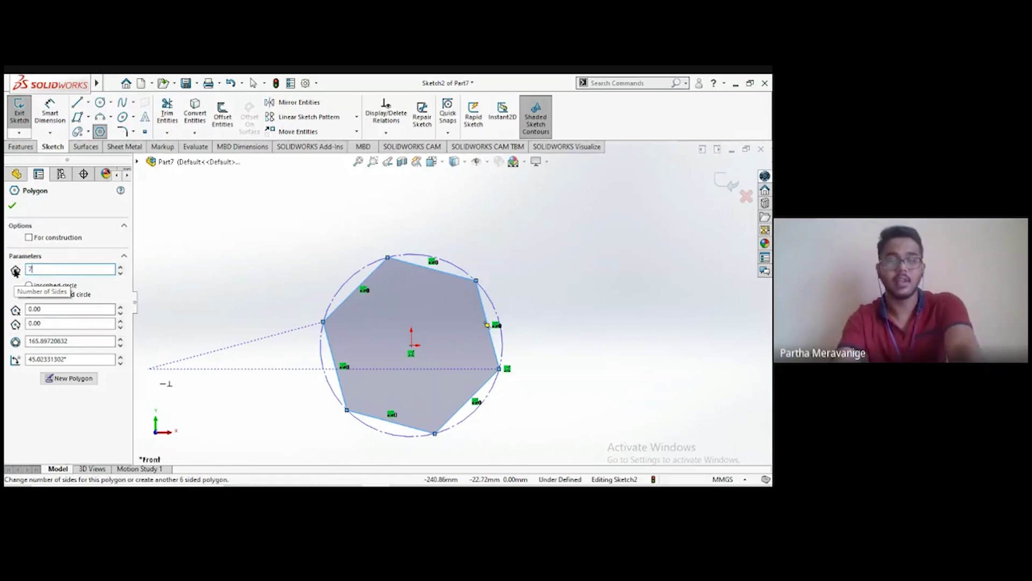
text(7)
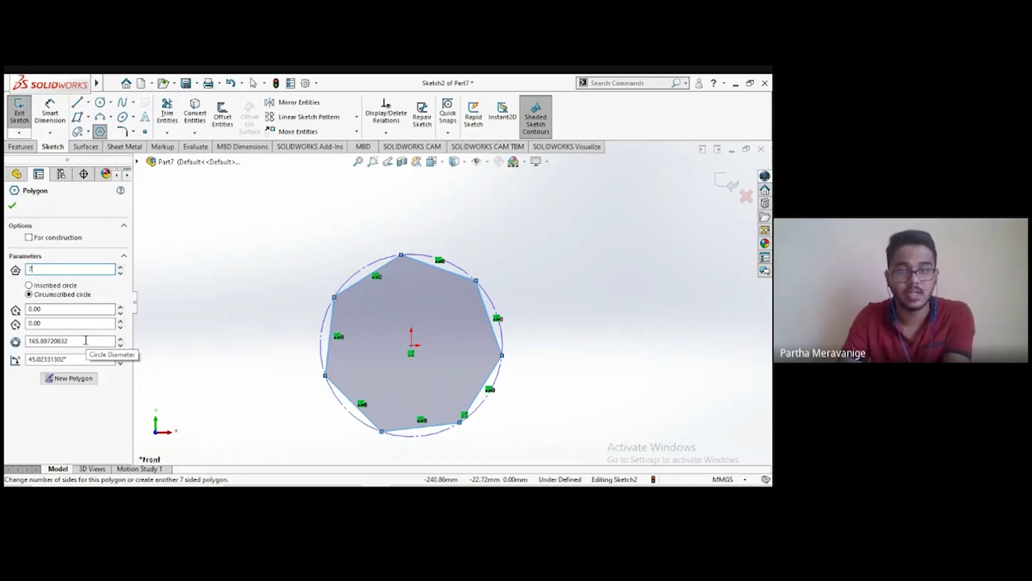
Step: Set the polygon's circumscribed circle diameter to 200 mm and finish the polygon
drag(86, 341, 11, 349)
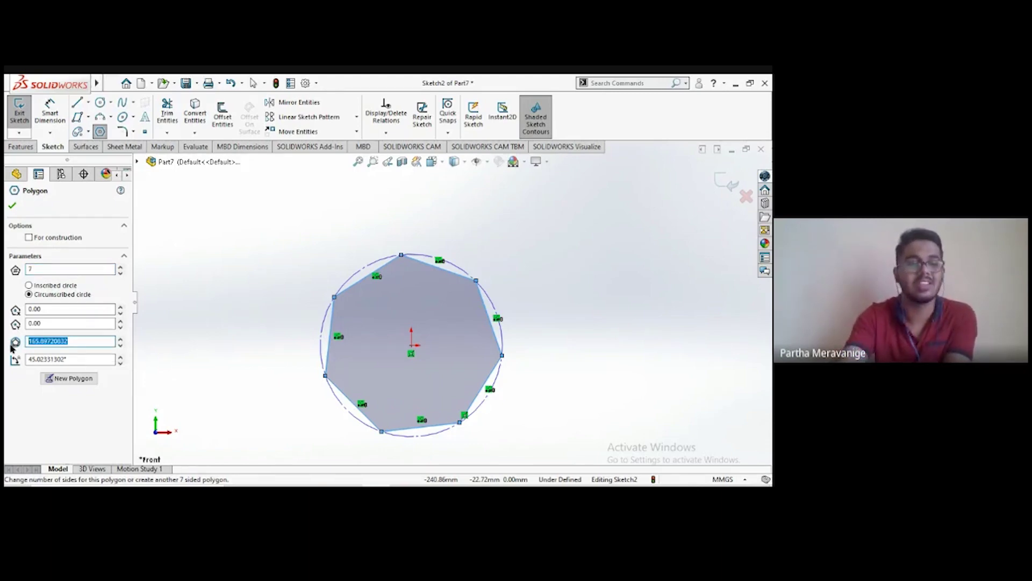
text(200)
key(Return)
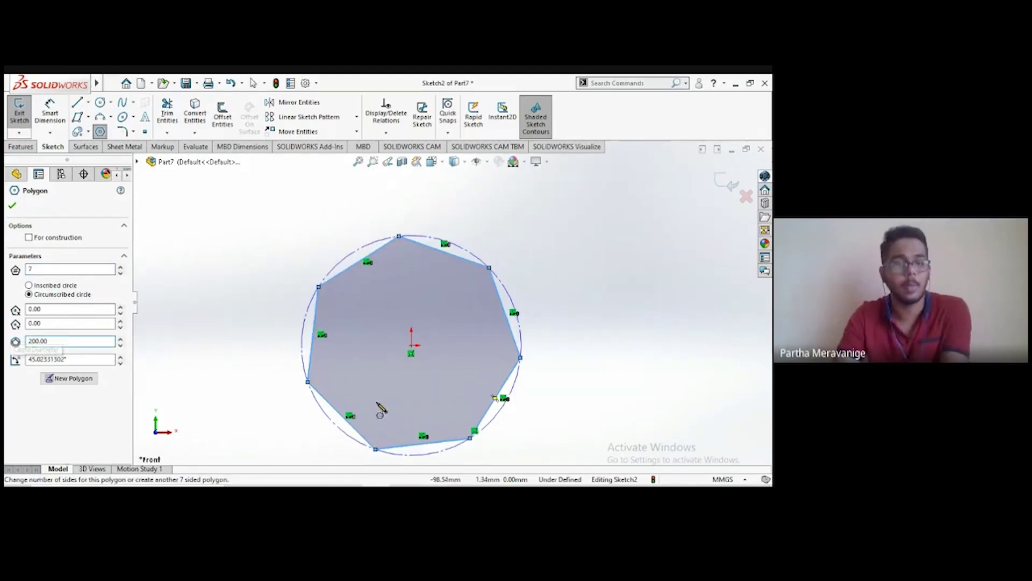
key(ctrl+Up)
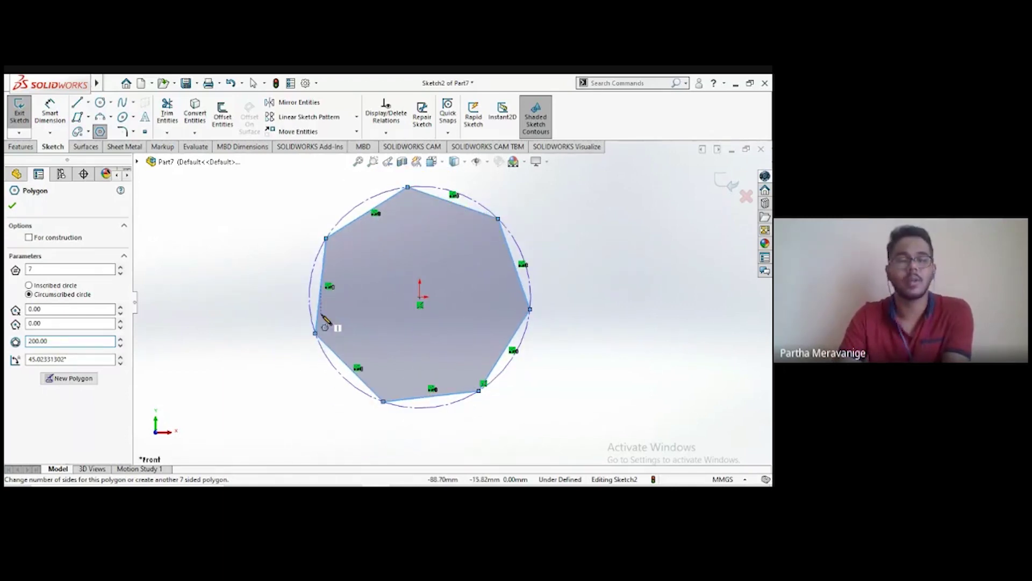
click(12, 206)
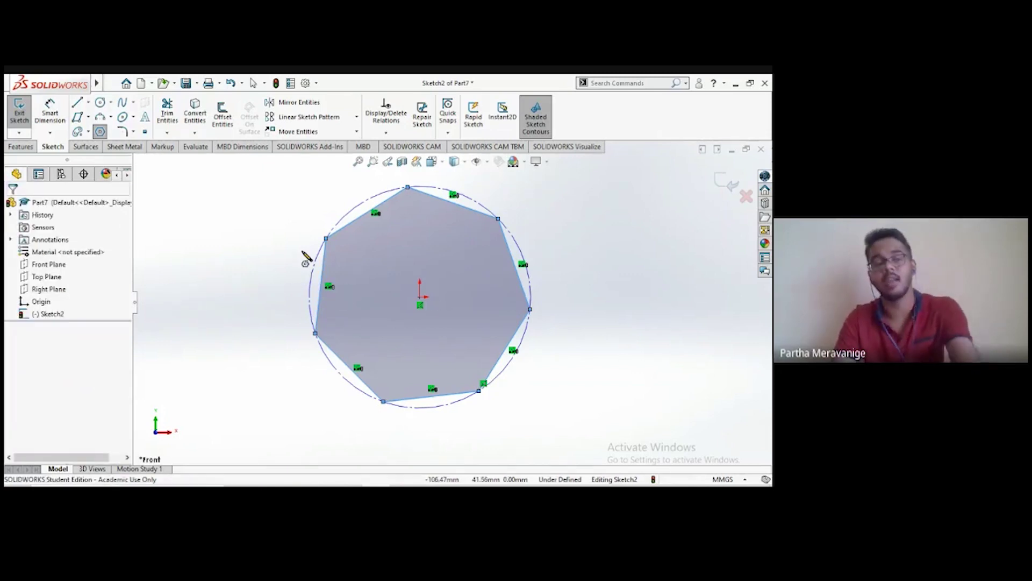
key(Escape)
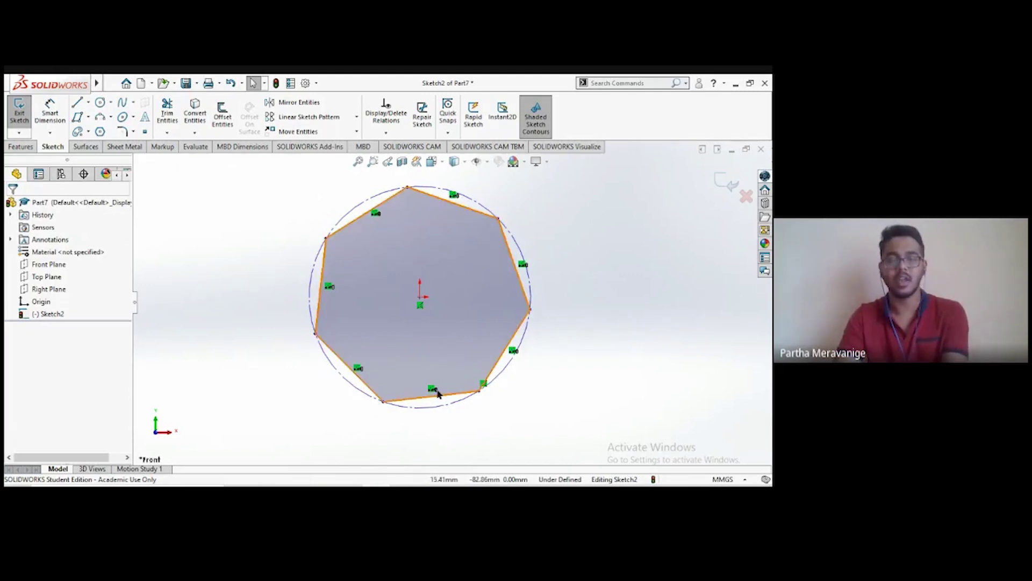
Step: Add a Horizontal relation to the bottom side of the heptagon
click(439, 407)
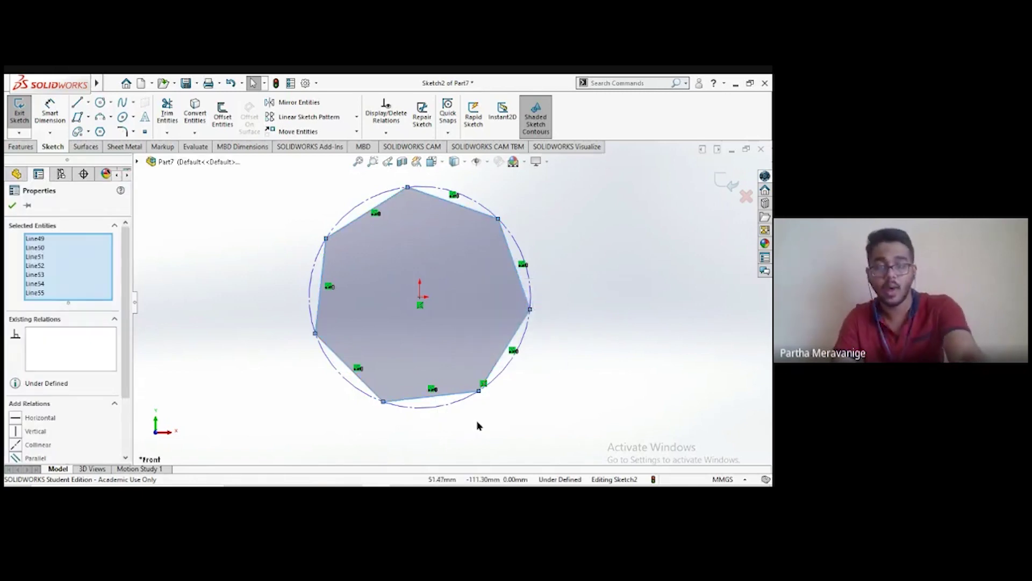
click(431, 415)
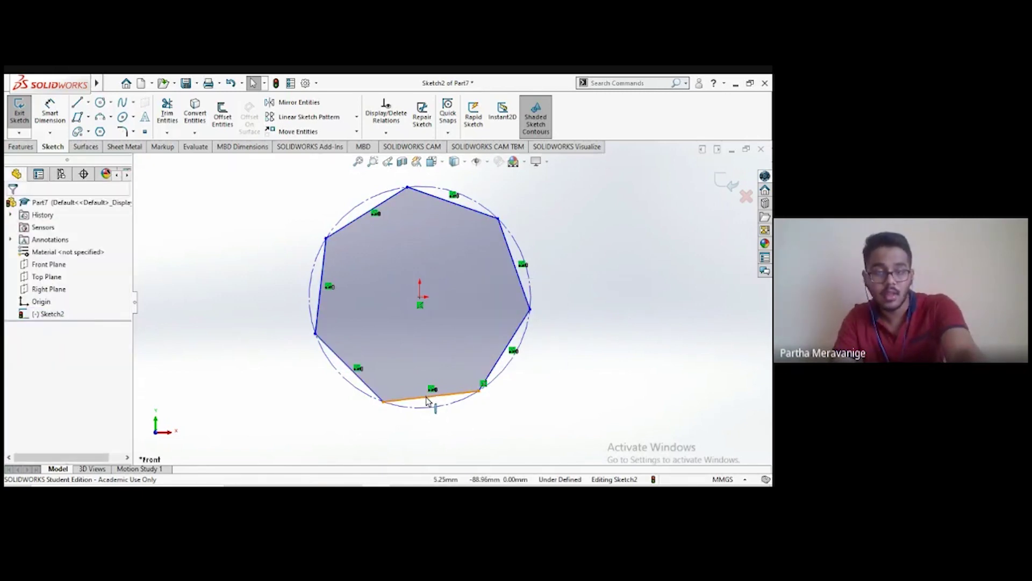
click(428, 399)
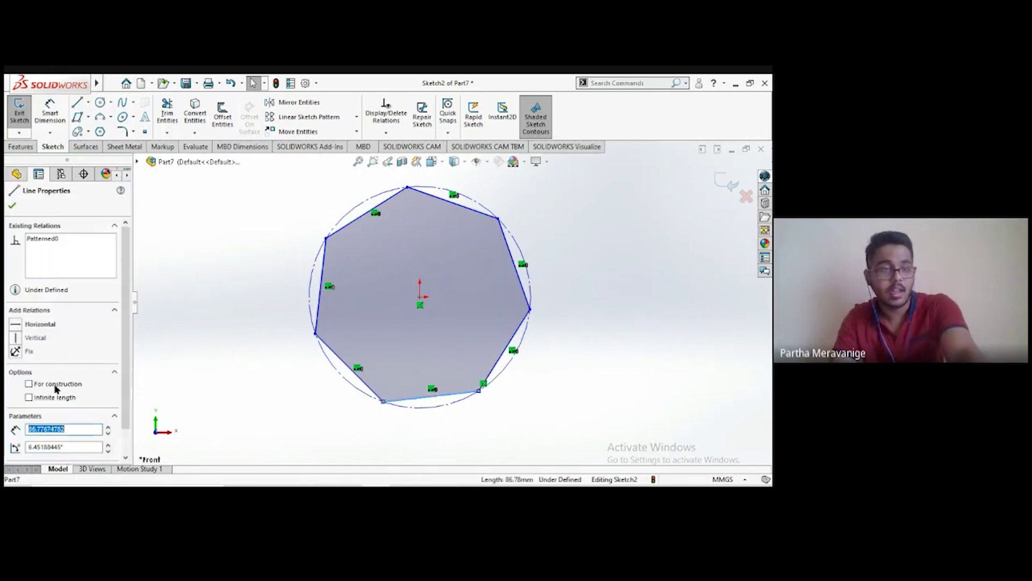
click(15, 325)
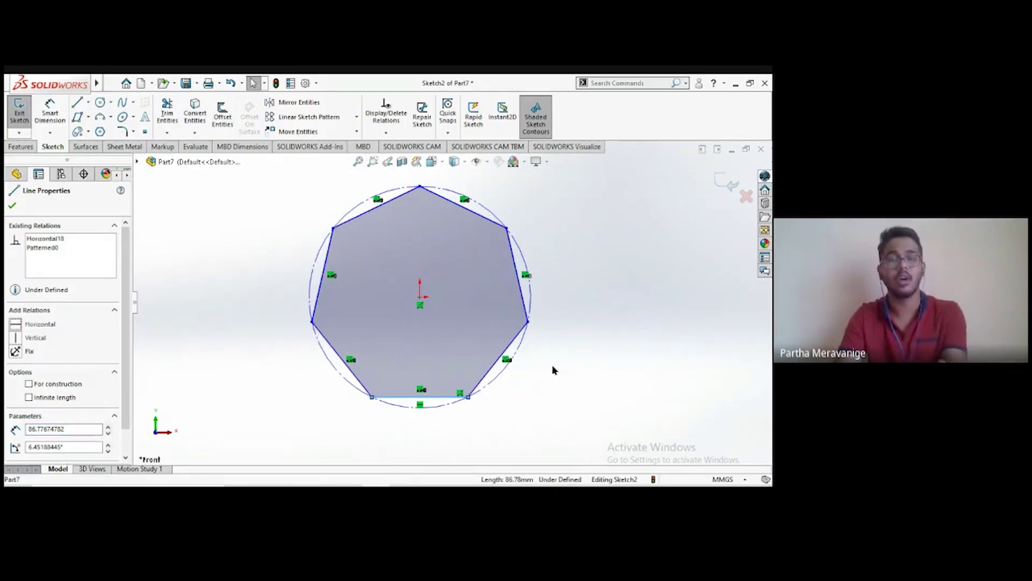
click(12, 206)
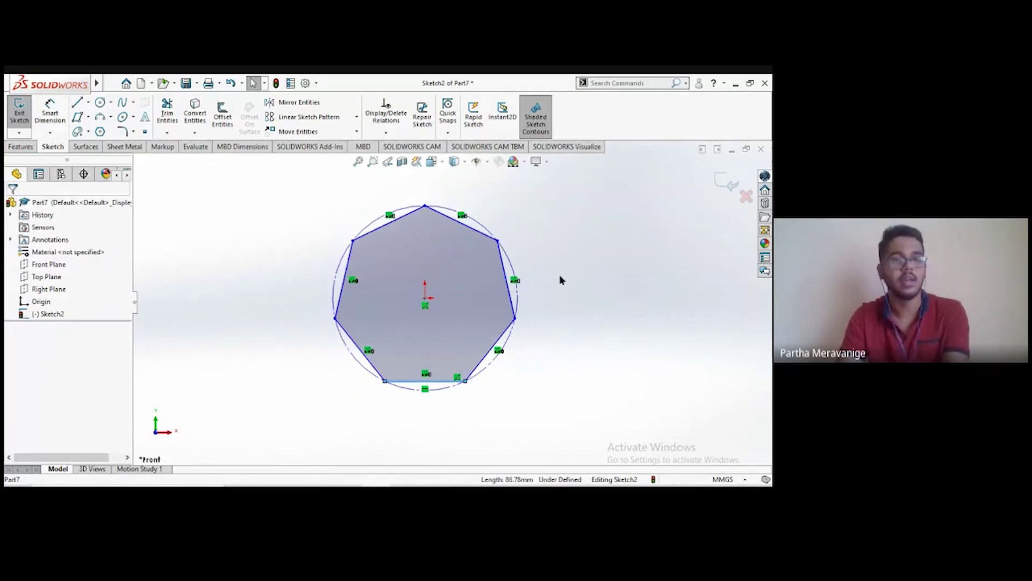
ctrl+middle_drag(574, 209, 547, 330)
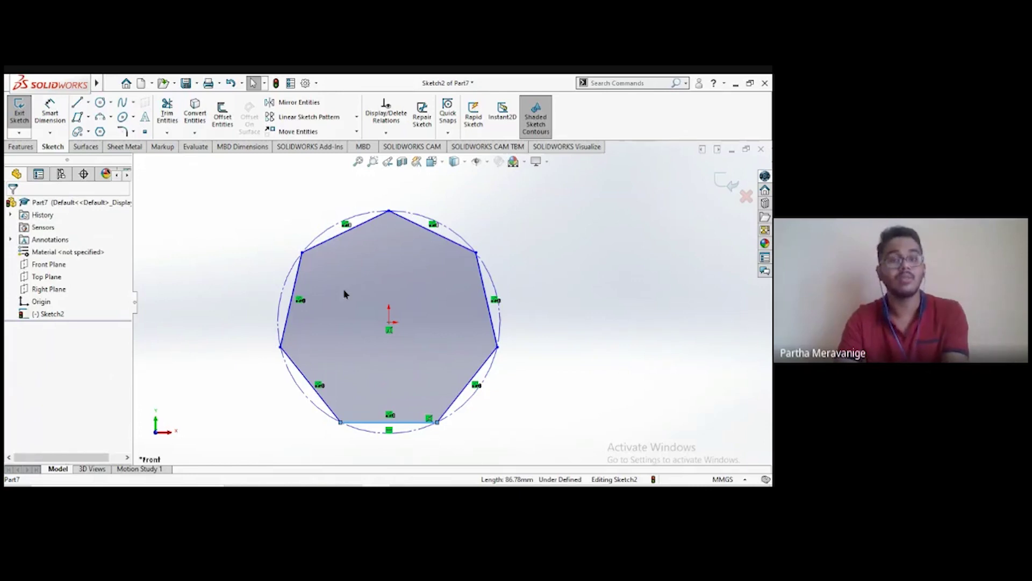
Step: Apply 20 mm sketch fillets to the heptagon's upper-left and left corners, clearing the preselected bottom line and dimensioning each fillet
click(122, 131)
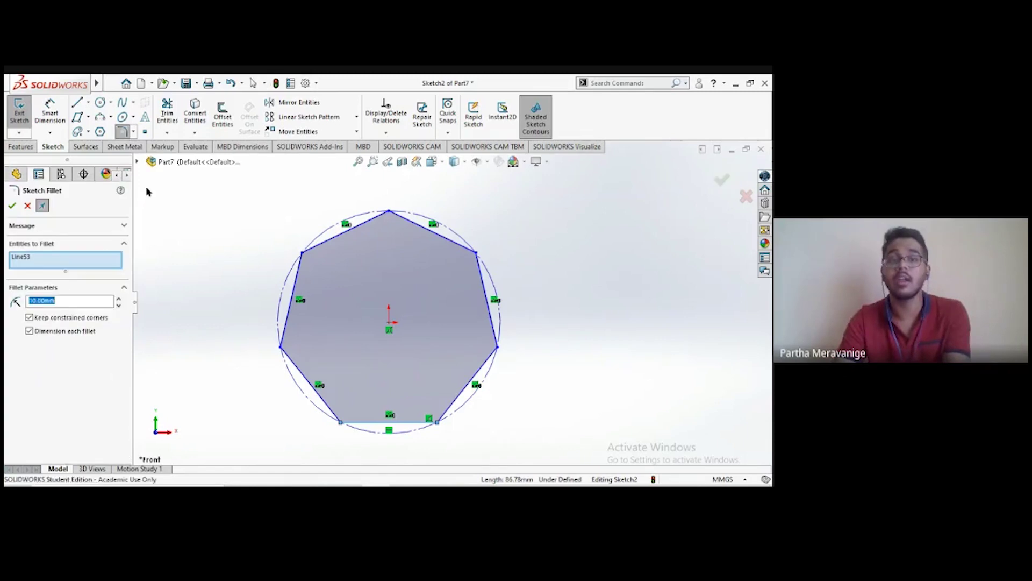
right_click(53, 262)
click(80, 269)
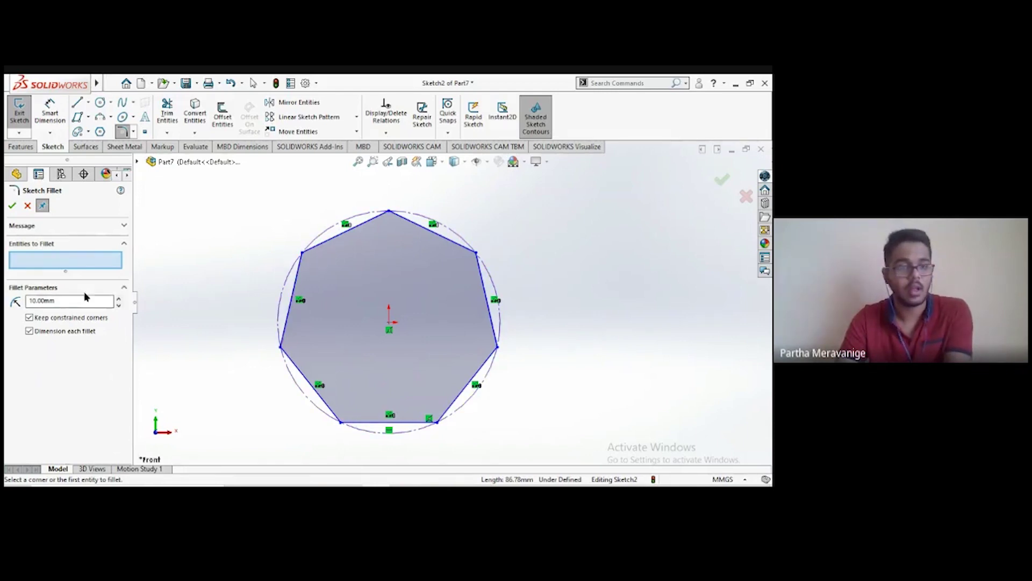
drag(68, 301, 8, 312)
text(20)
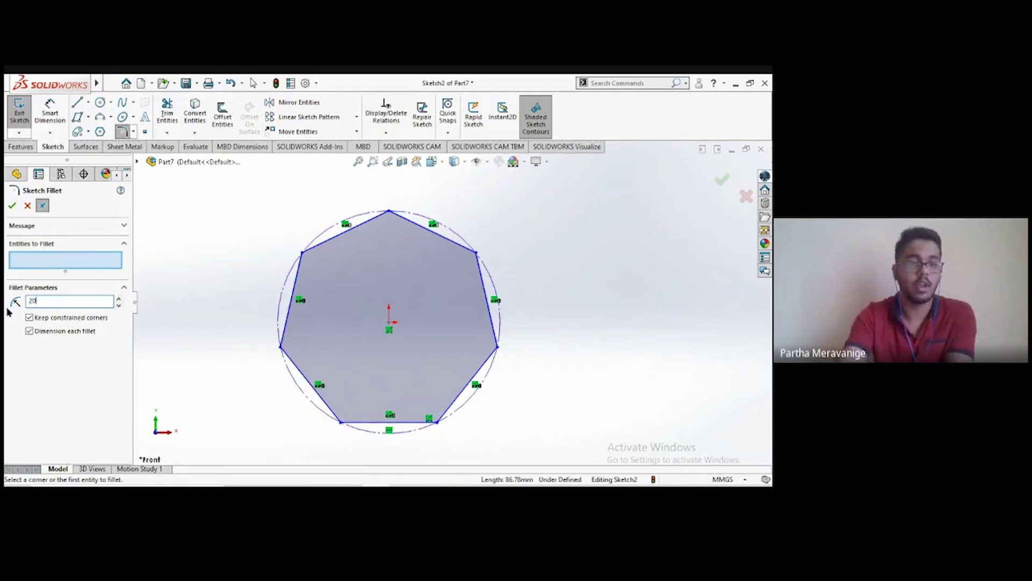
click(303, 260)
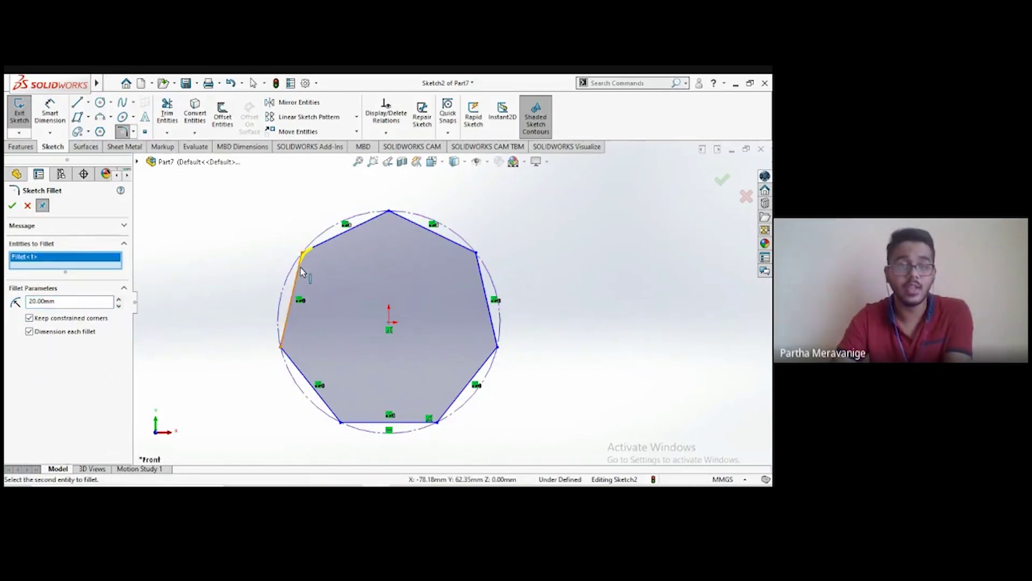
scroll(304, 261, down, 3)
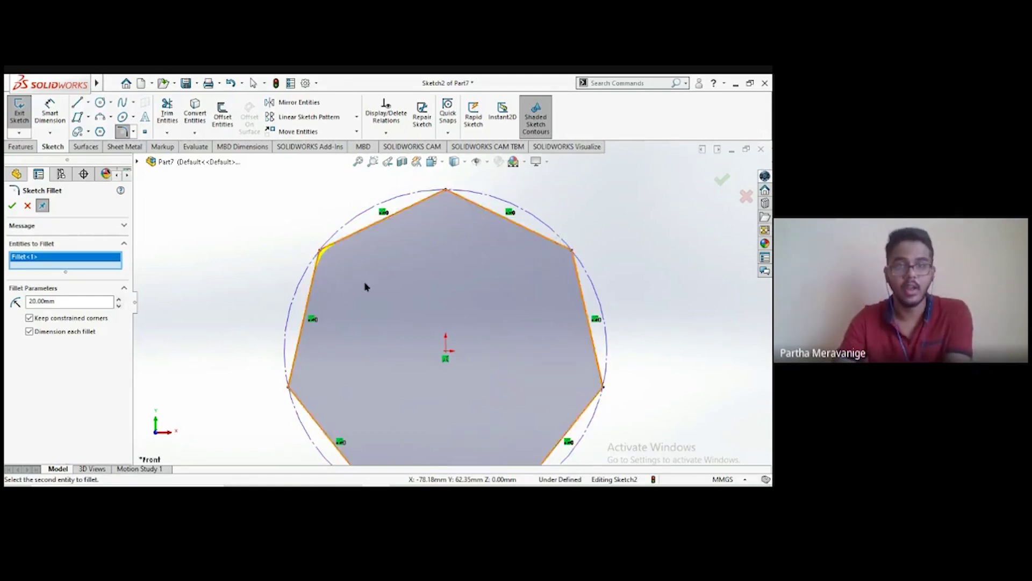
scroll(446, 301, up, 2)
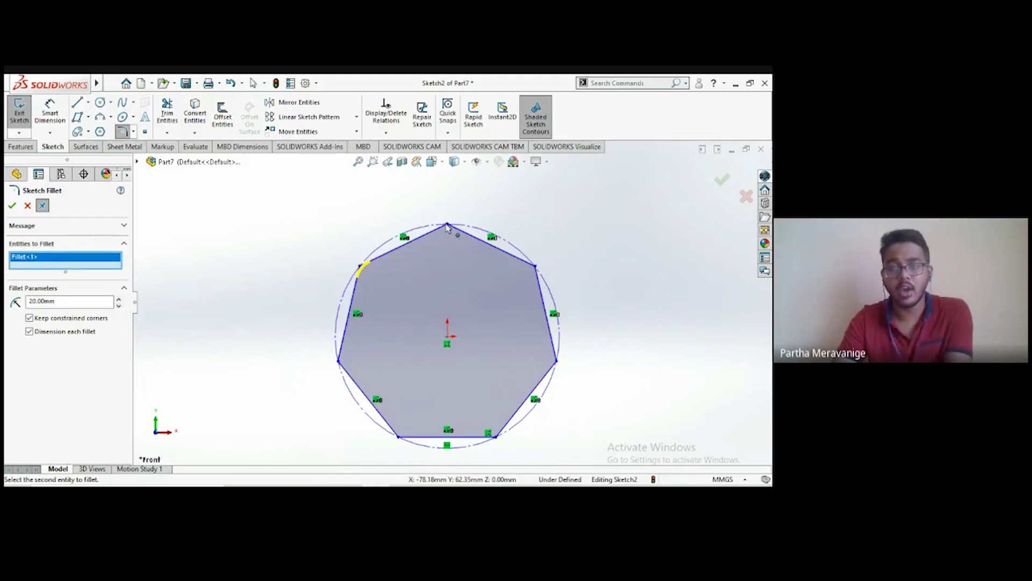
click(348, 335)
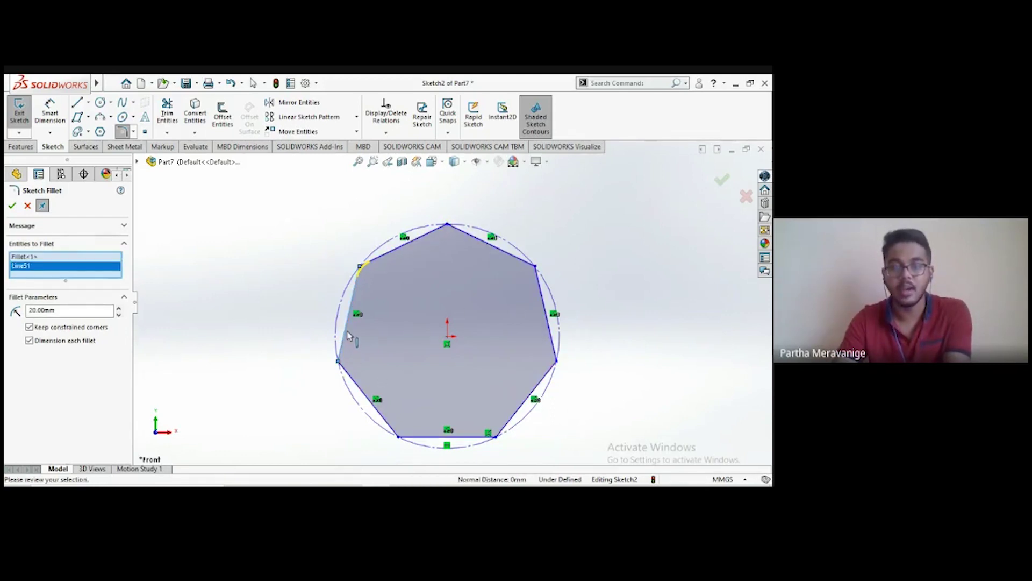
click(353, 383)
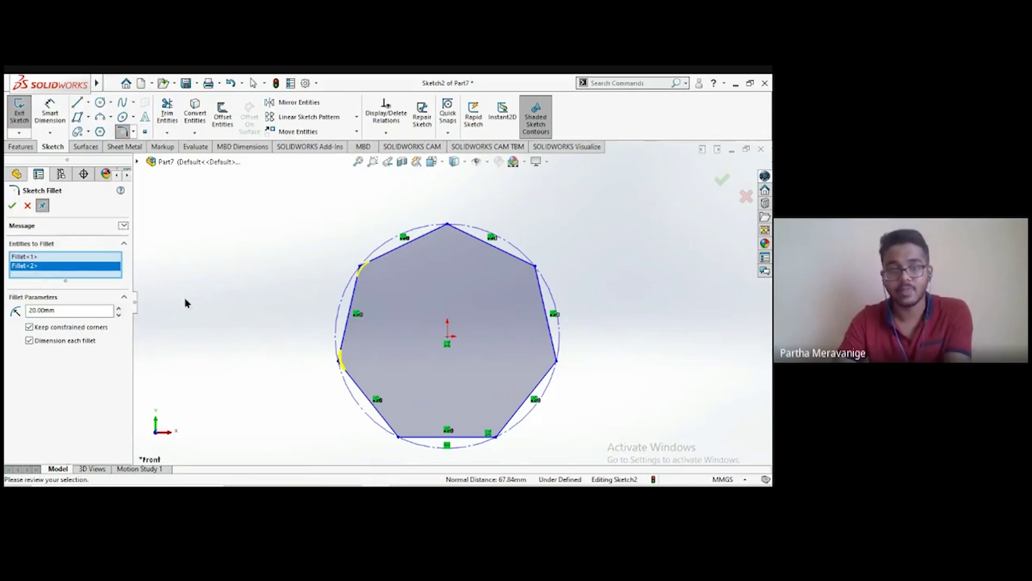
click(11, 206)
Step: Turn off dimensioning each fillet and apply 20 mm sketch fillets to the heptagon's top and upper-right corners
scroll(439, 322, up, 2)
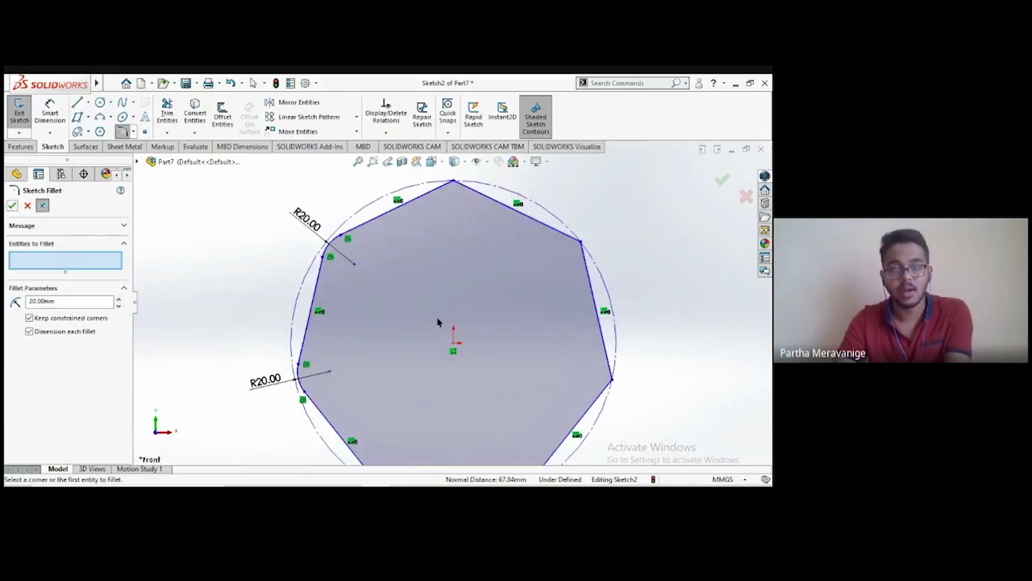
scroll(439, 321, down, 2)
scroll(435, 362, up, 2)
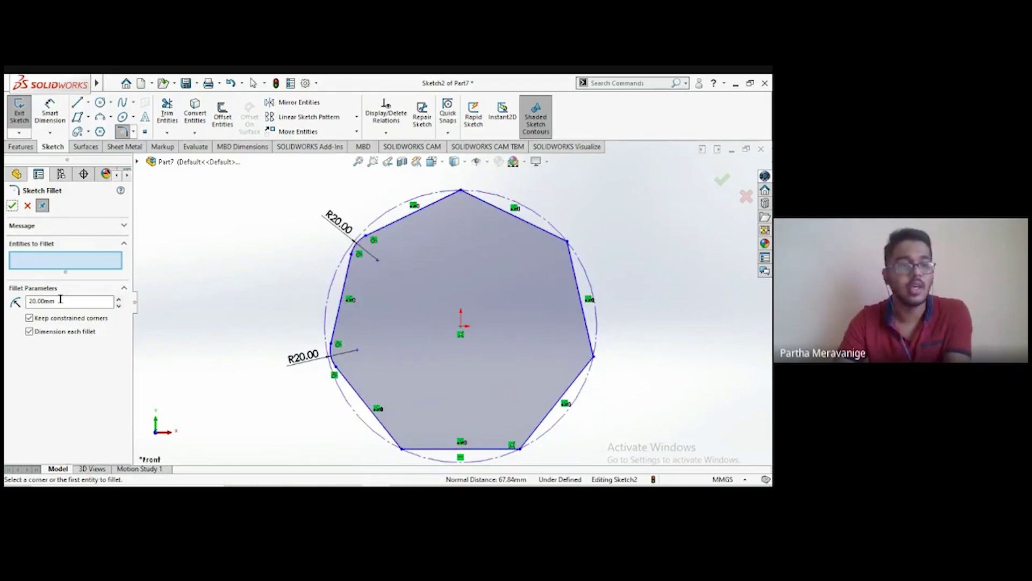
click(29, 331)
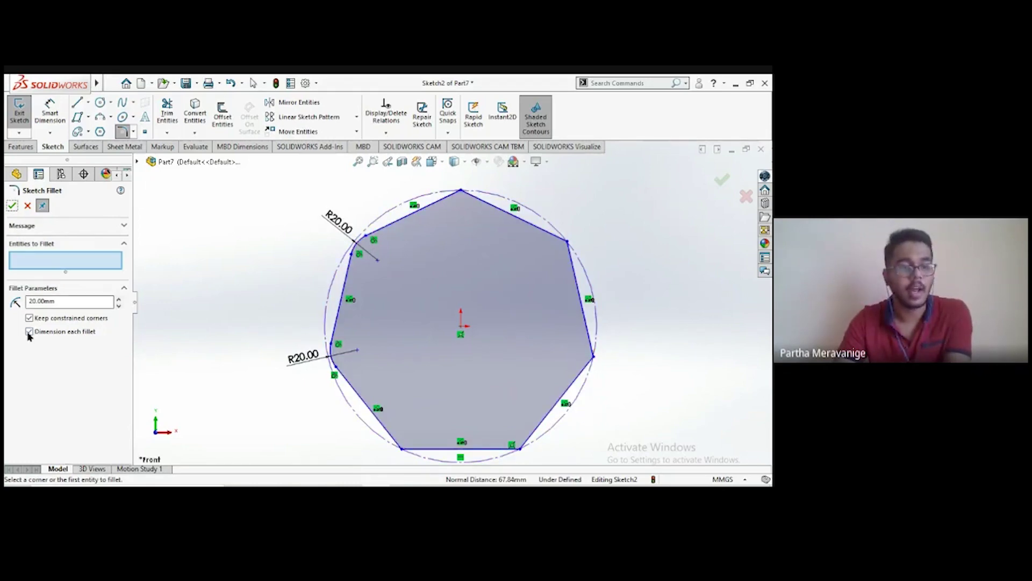
click(461, 191)
click(567, 243)
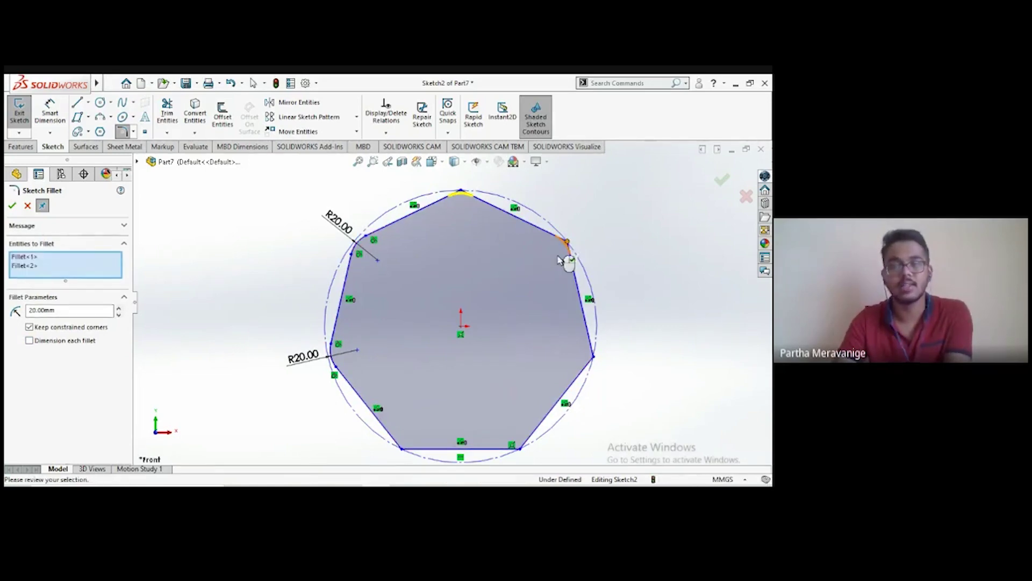
click(12, 205)
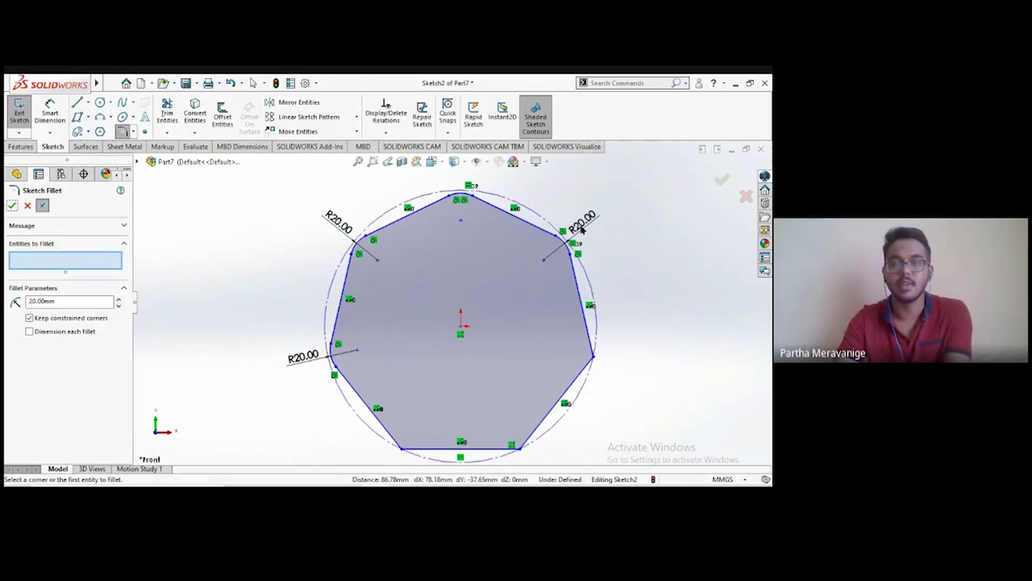
key(Escape)
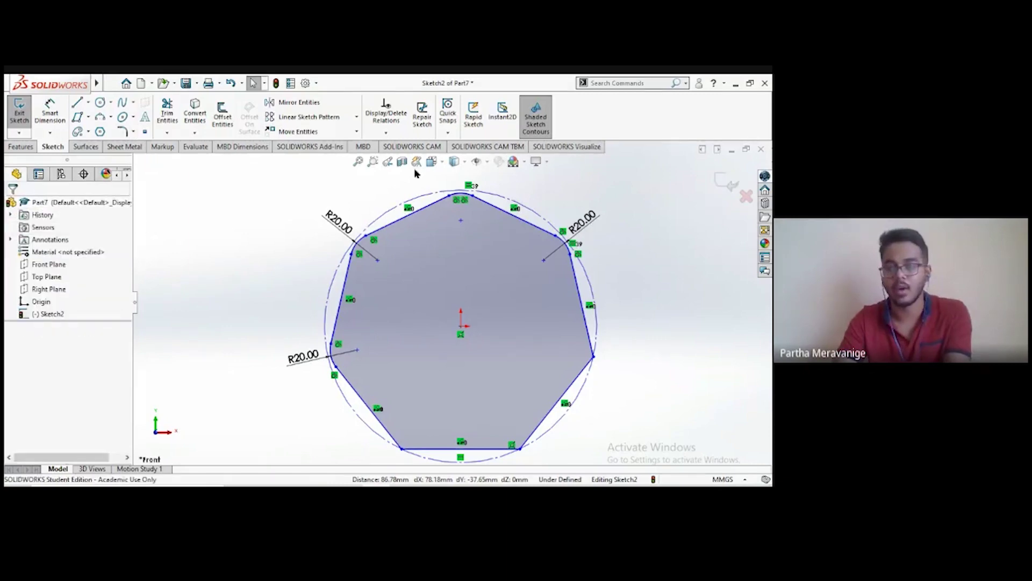
Step: Set the radius of the heptagon's upper-right fillet to 30 mm
double_click(594, 217)
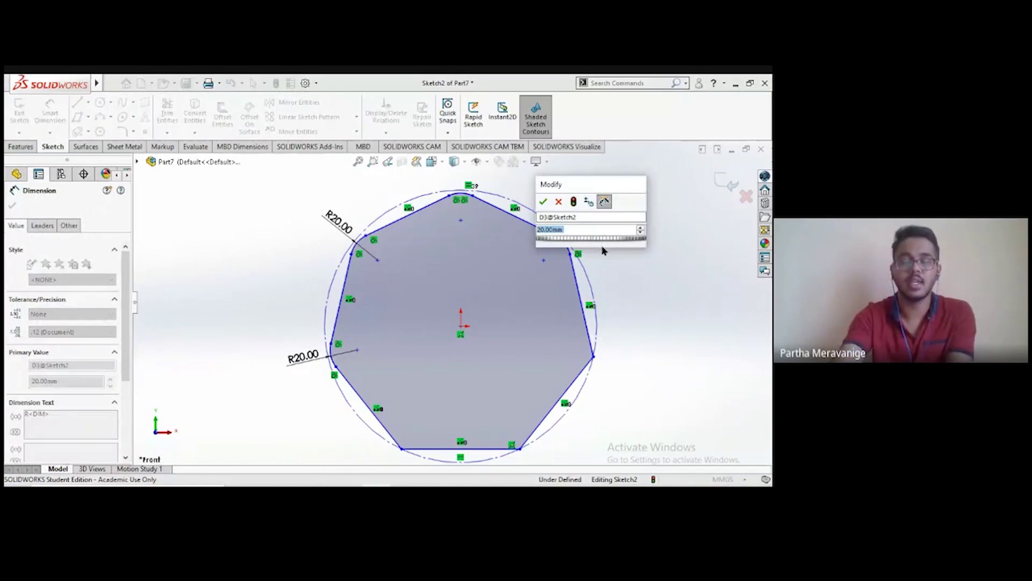
text(30)
key(Return)
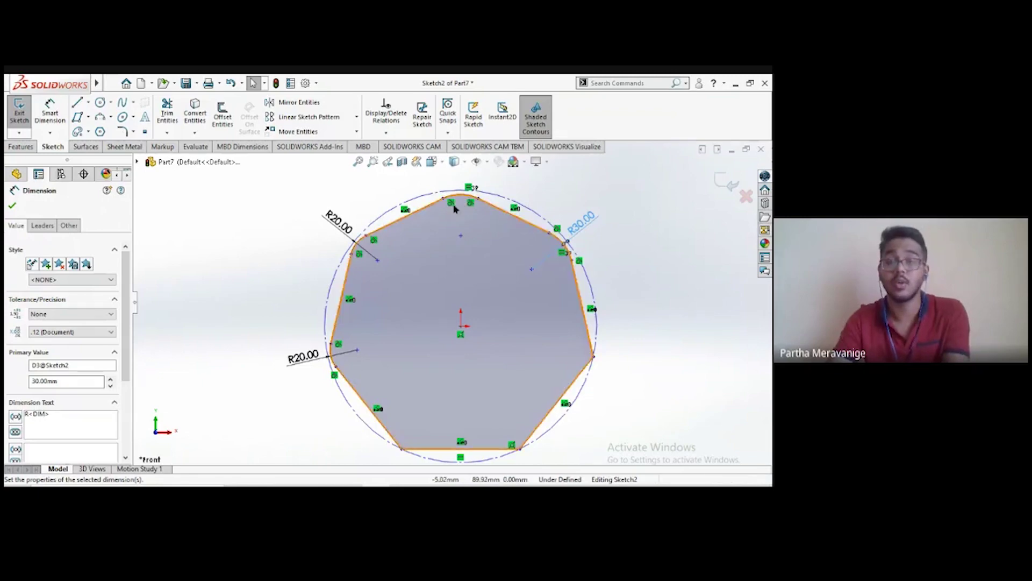
scroll(466, 213, down, 2)
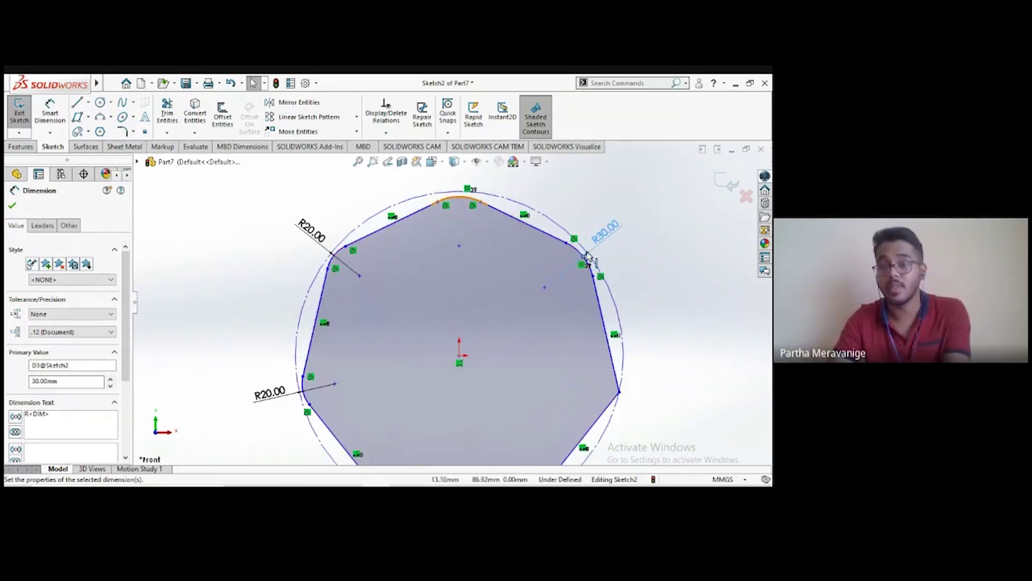
scroll(458, 305, up, 1)
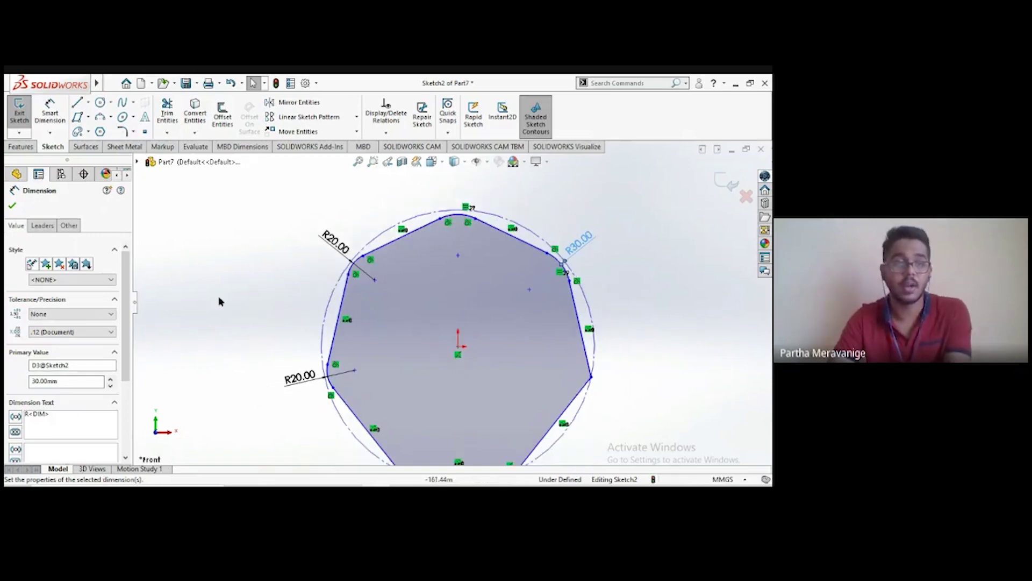
click(12, 205)
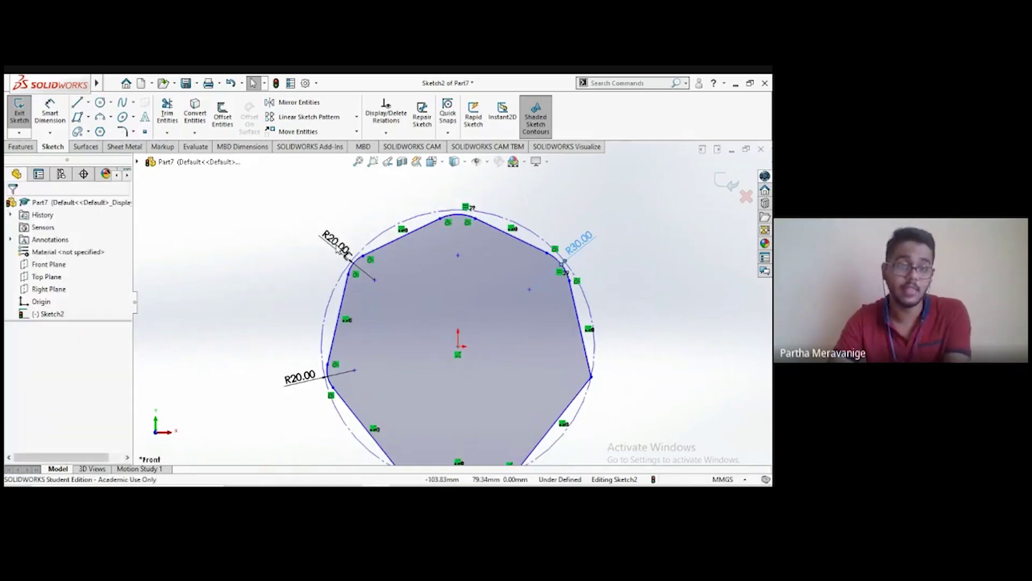
Step: Set the radius of the fillet at the heptagon's left corner to 30 mm
double_click(296, 378)
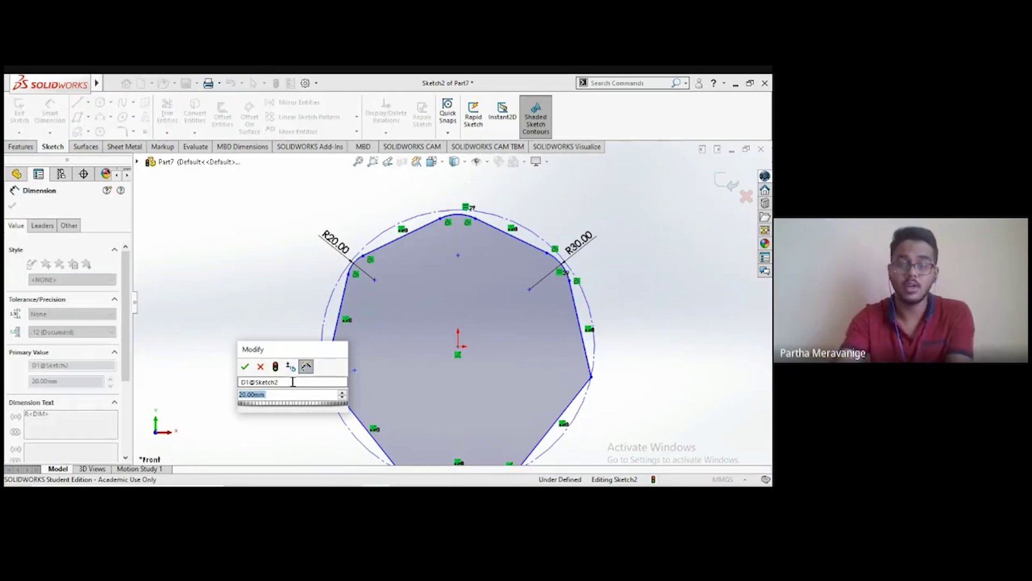
text(20)
key(Return)
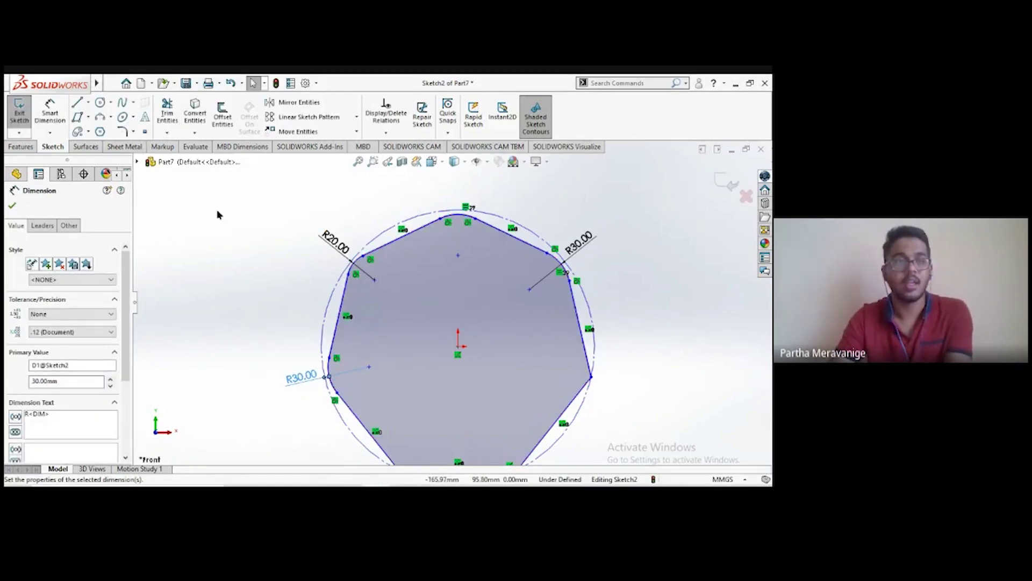
key(Escape)
Step: Try to add a radius dimension to the fillet at the heptagon's top corner
key(d)
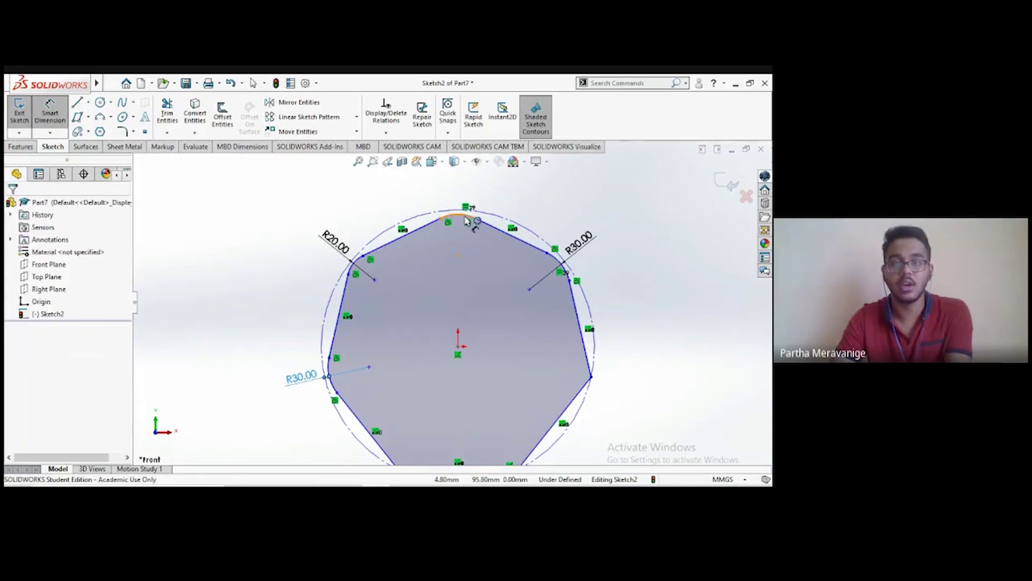
click(457, 216)
click(460, 187)
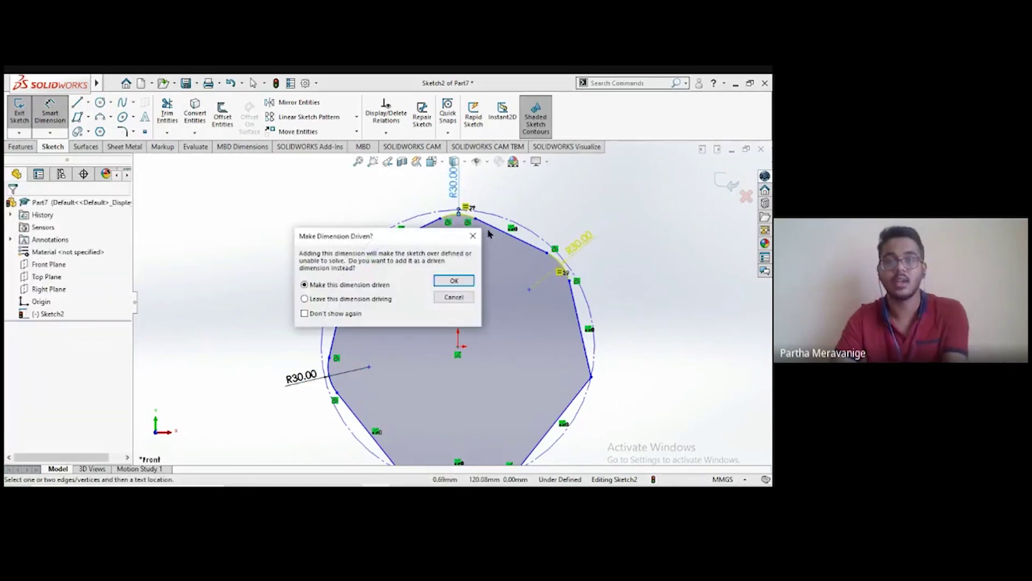
click(453, 298)
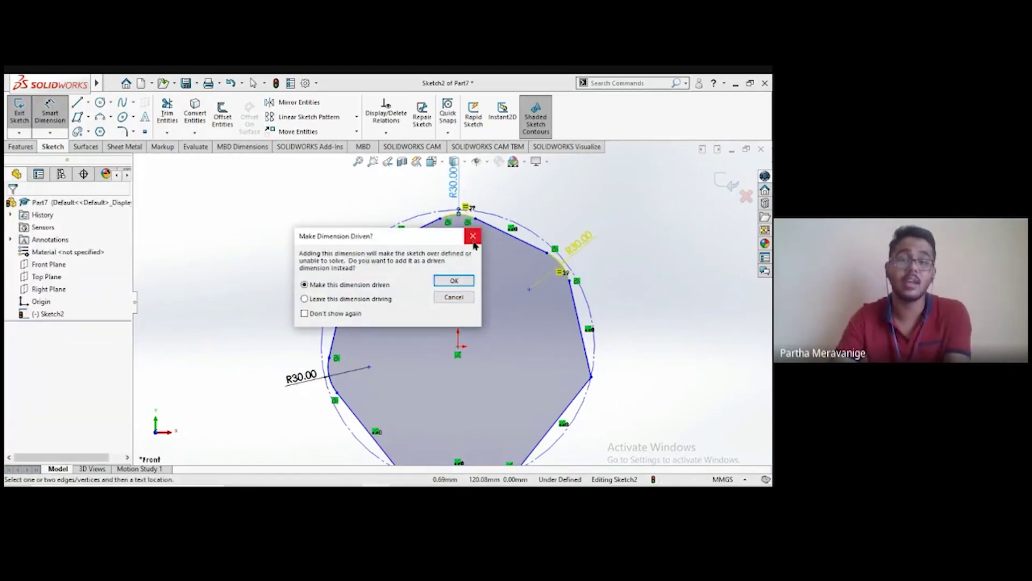
scroll(478, 223, down, 2)
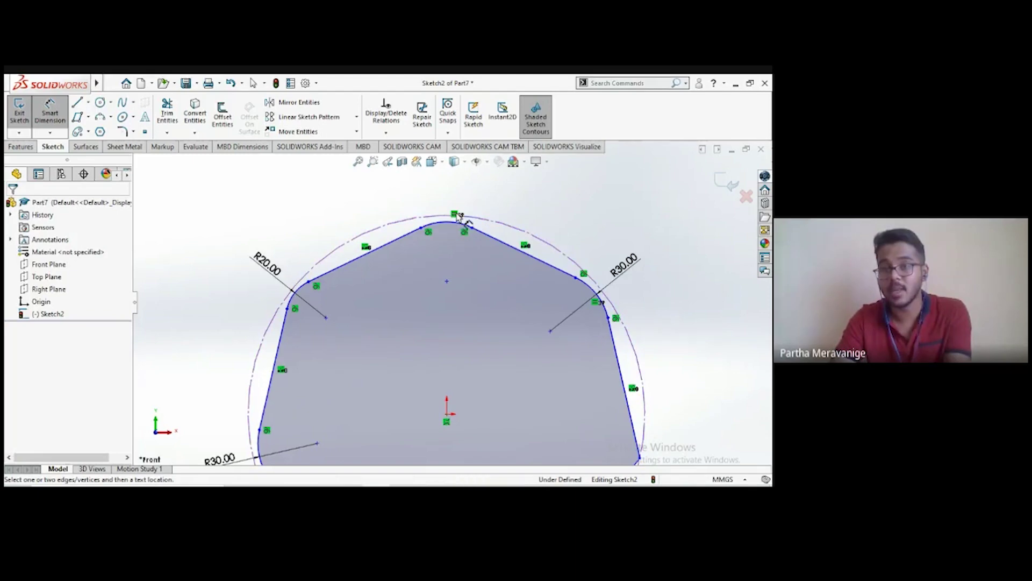
key(Escape)
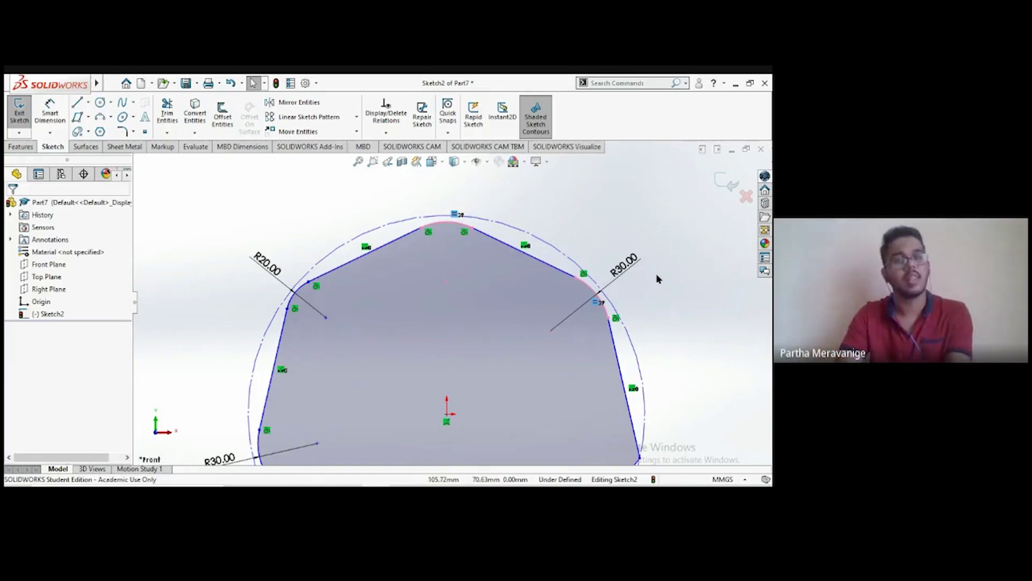
scroll(656, 273, up, 3)
scroll(615, 446, down, 3)
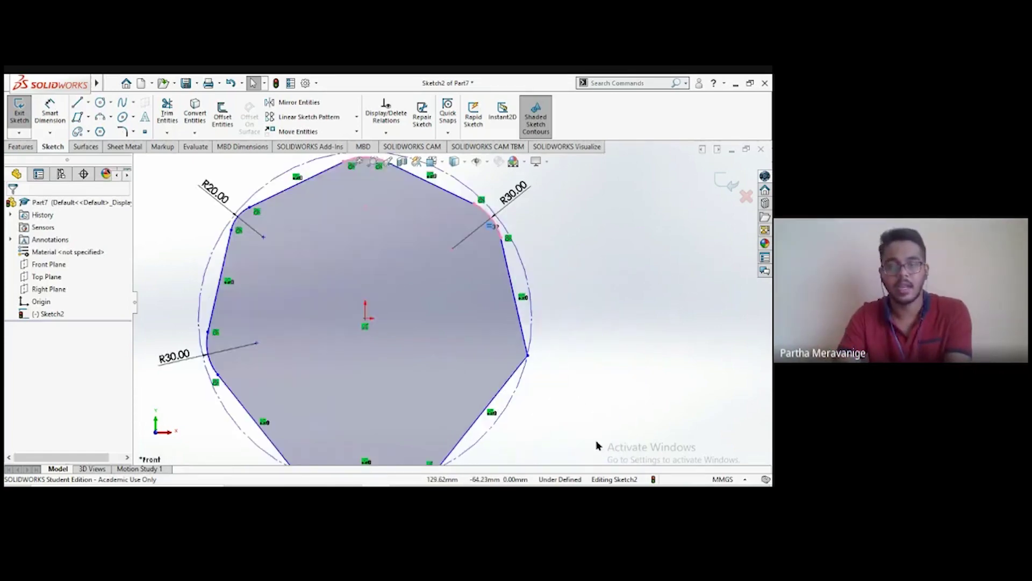
scroll(570, 398, up, 3)
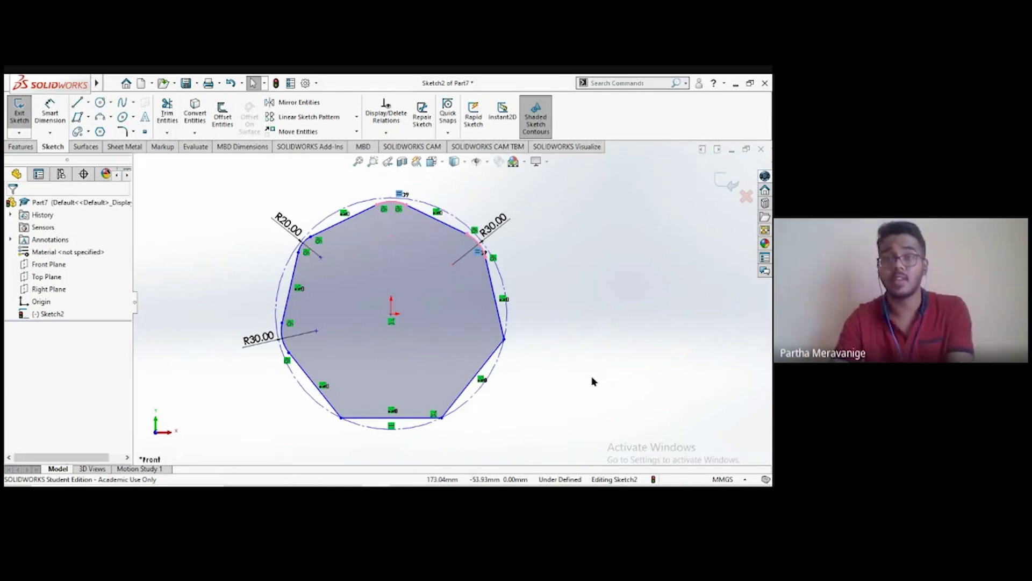
click(122, 131)
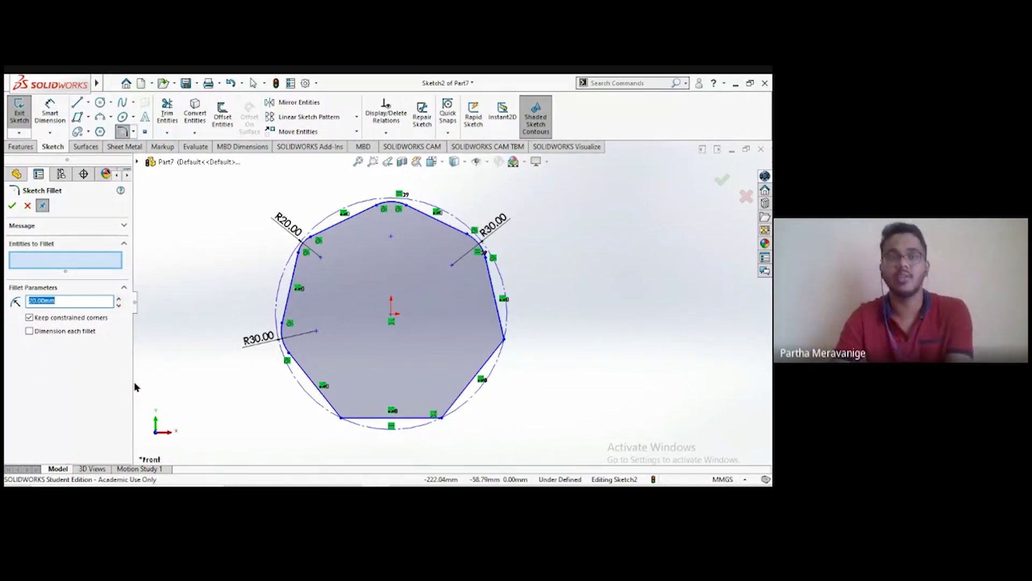
click(12, 205)
scroll(351, 235, up, 1)
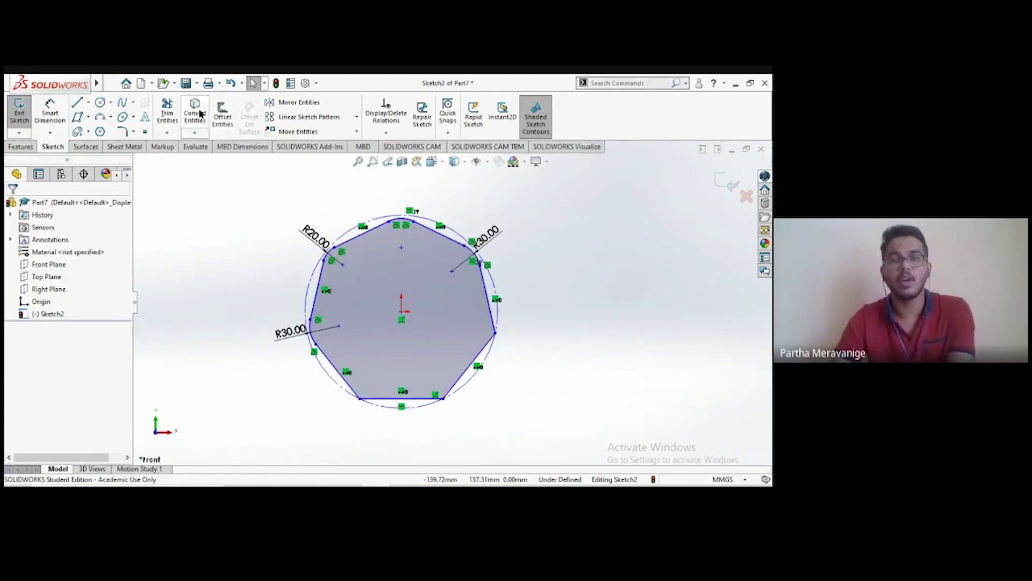
Step: Open the part file "fully define" from the PRESENTATION folder and fit its sketch in view
click(164, 84)
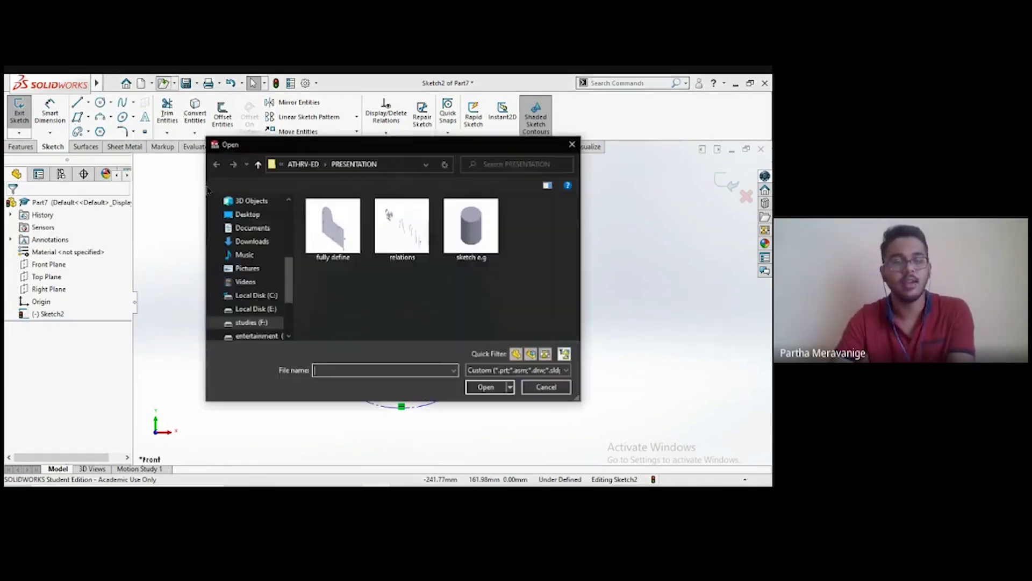
click(344, 231)
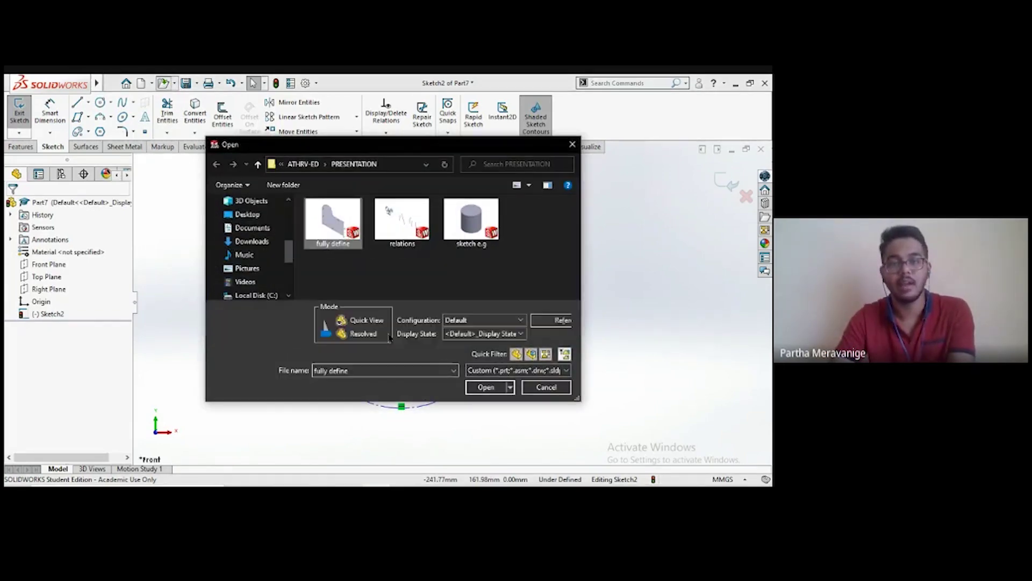
click(484, 388)
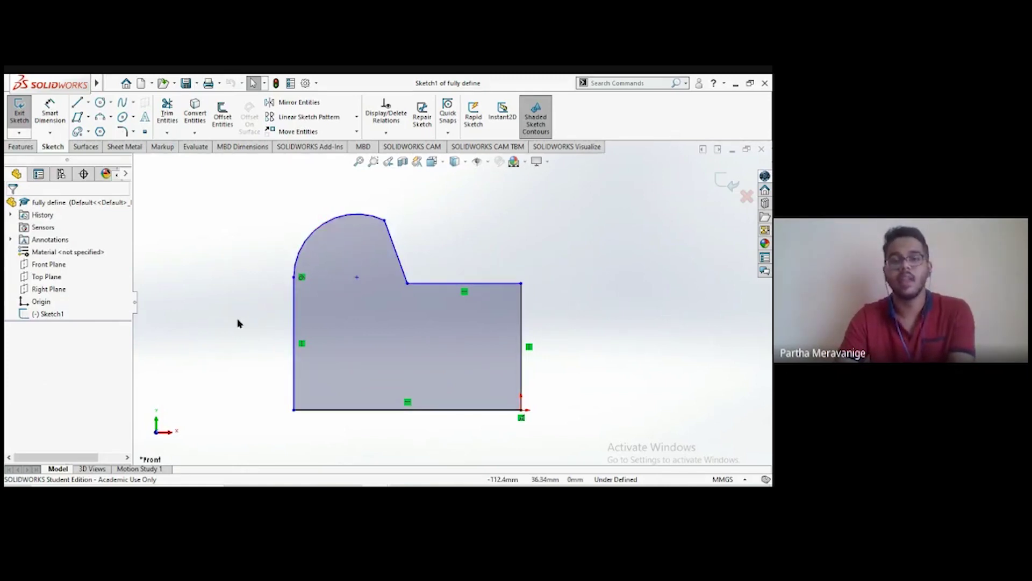
key(f)
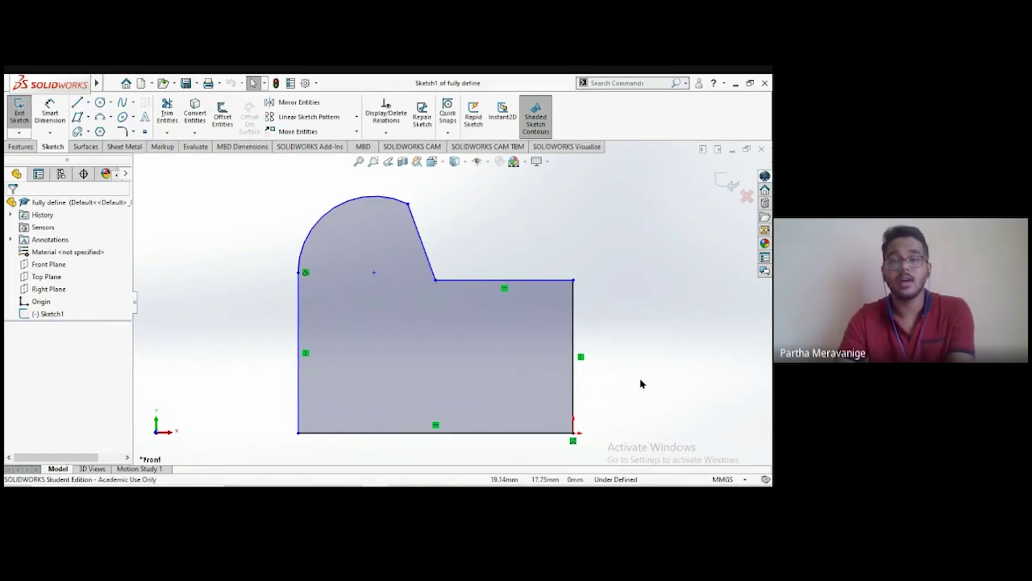
key(z)
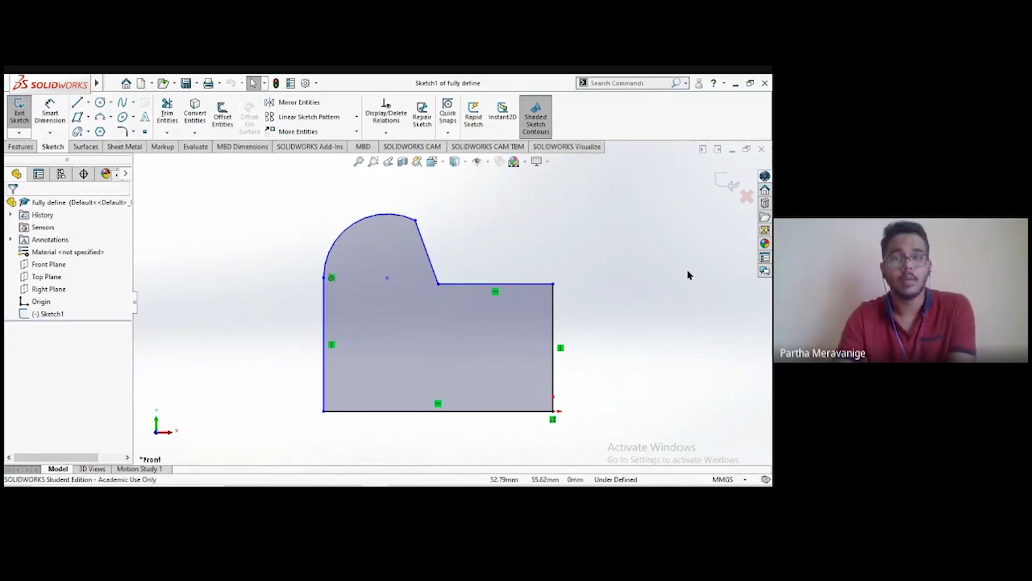
Step: Add Smart Dimensions to the profile's right vertical edge and bottom horizontal edge, keeping their existing lengths
scroll(578, 382, down, 2)
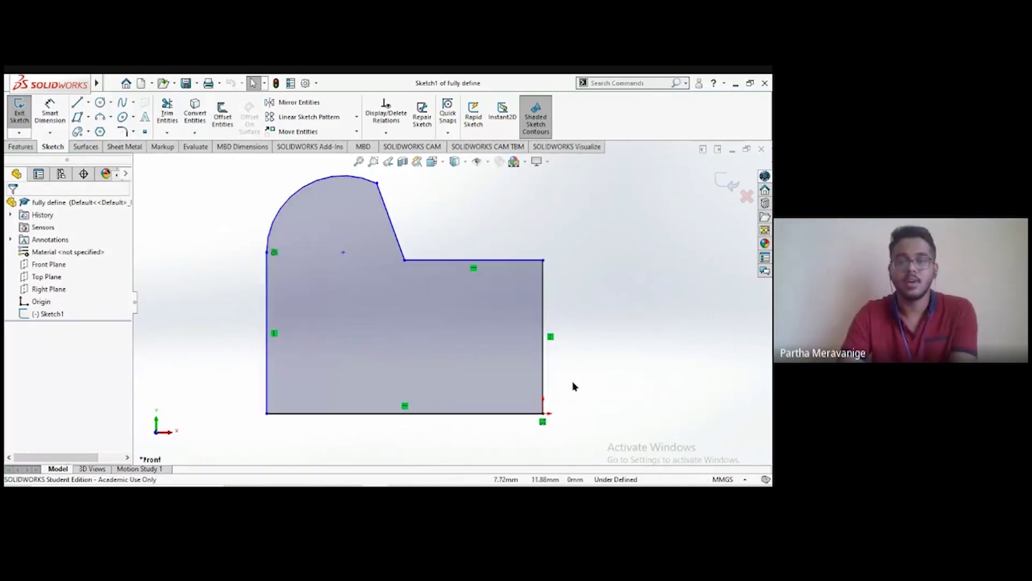
scroll(570, 292, up, 2)
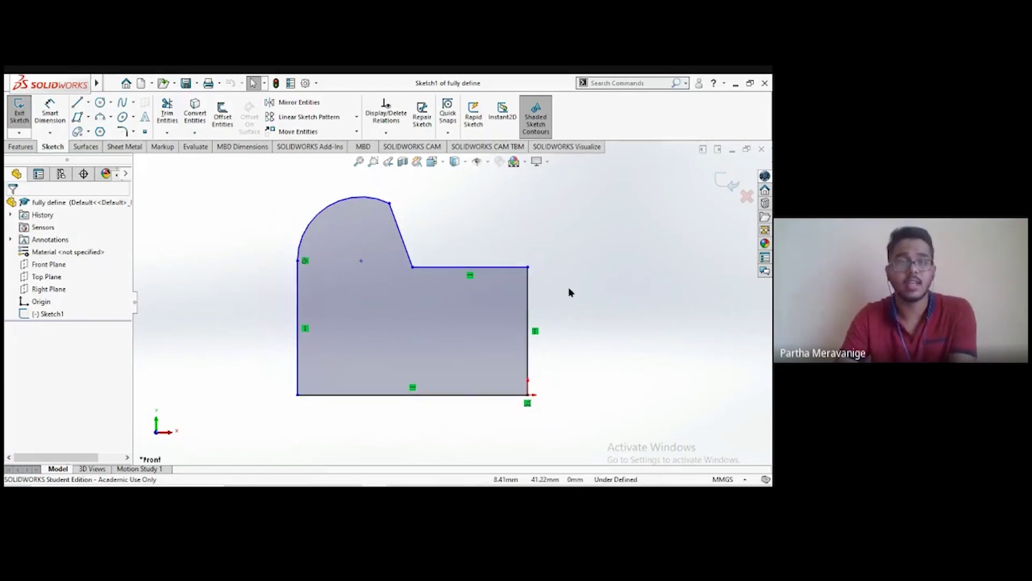
click(55, 114)
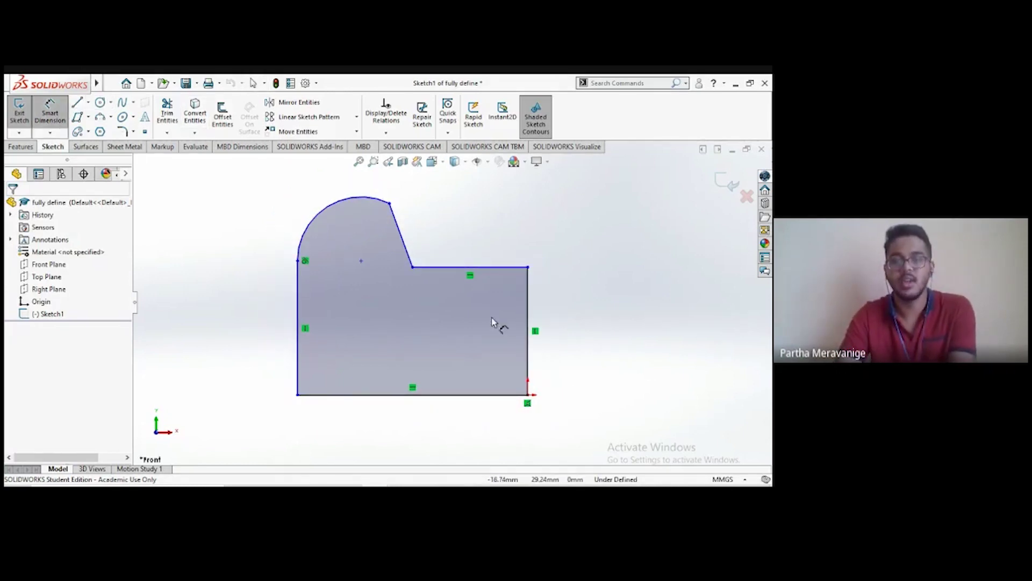
click(530, 323)
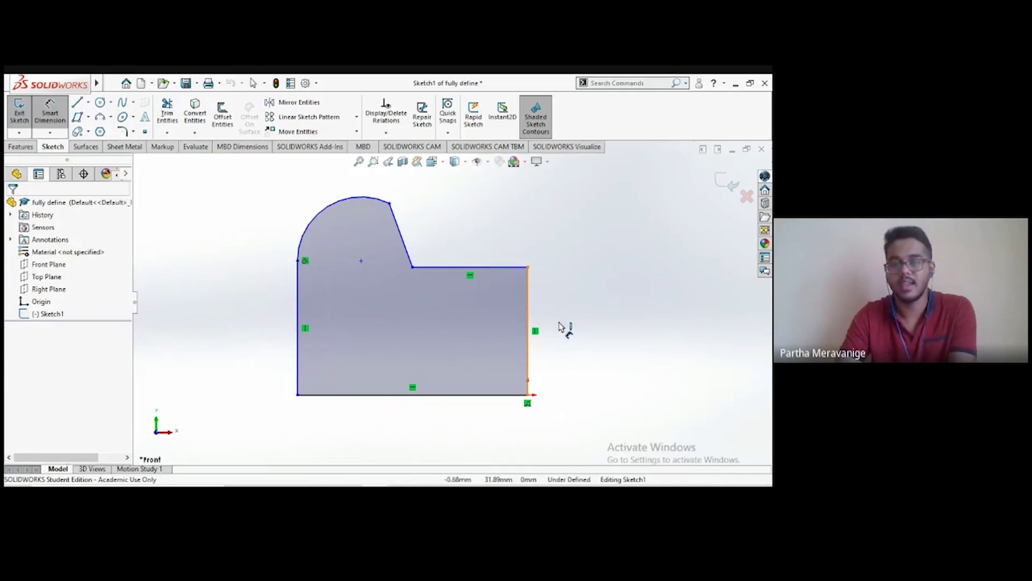
click(597, 363)
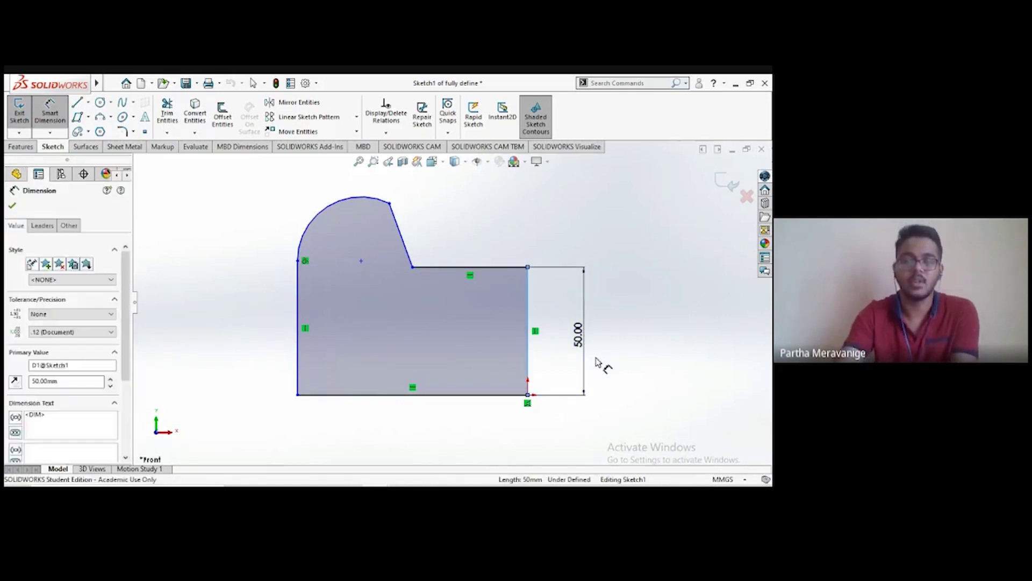
key(Return)
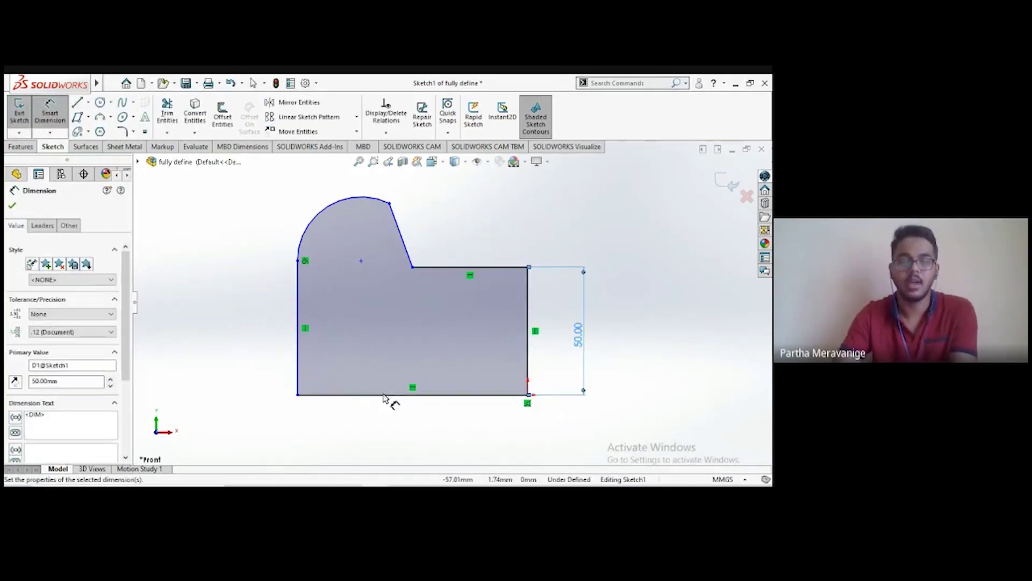
click(390, 401)
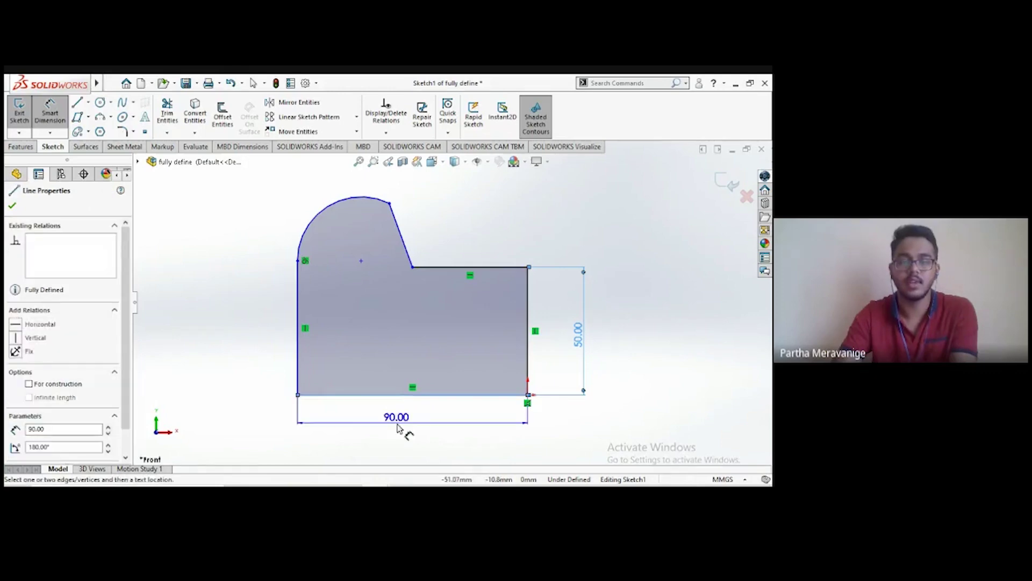
click(409, 436)
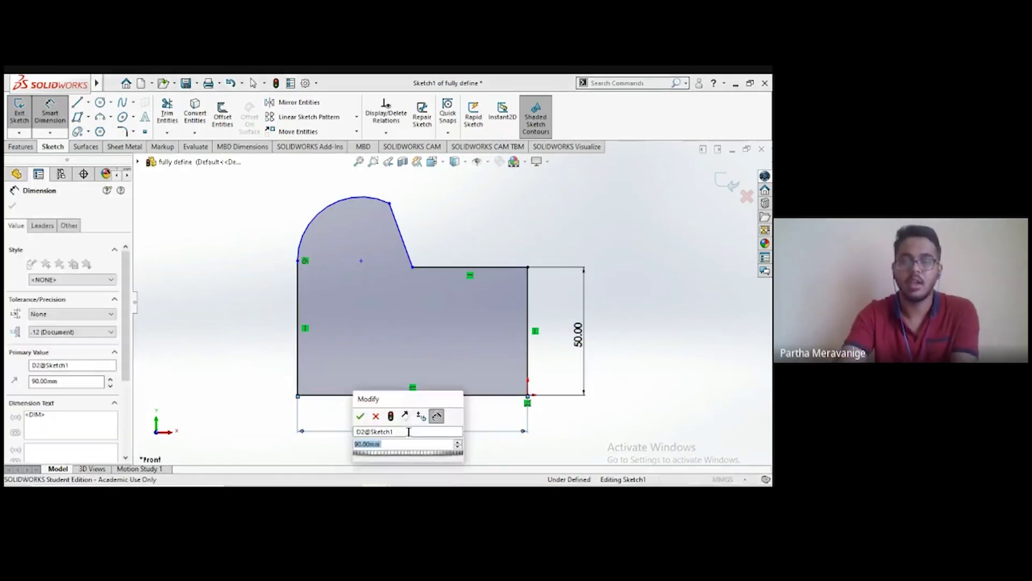
key(Return)
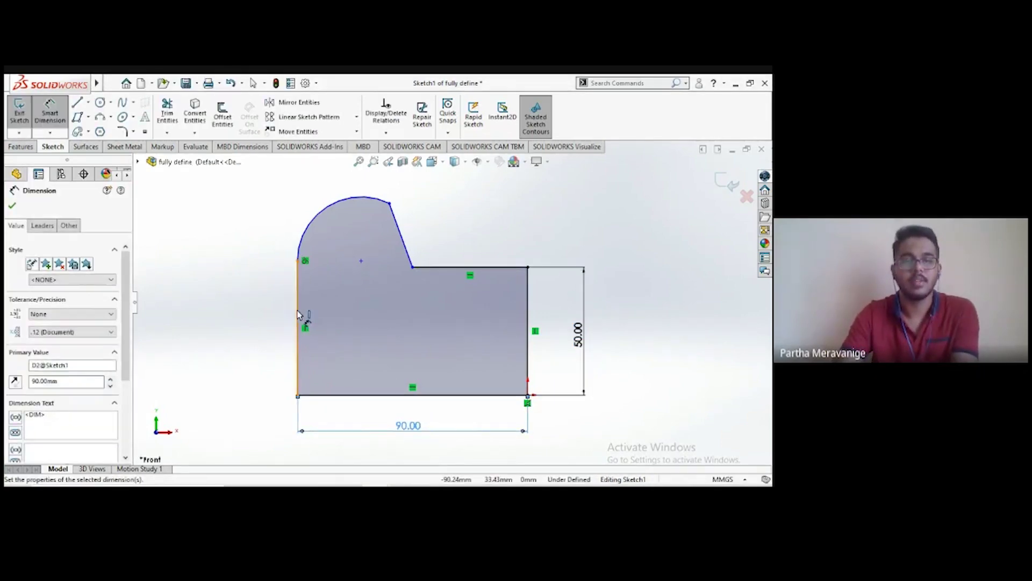
Step: Dimension the lengths of the profile's left vertical edge and the upper horizontal edge beside the slanted line
click(297, 317)
click(247, 321)
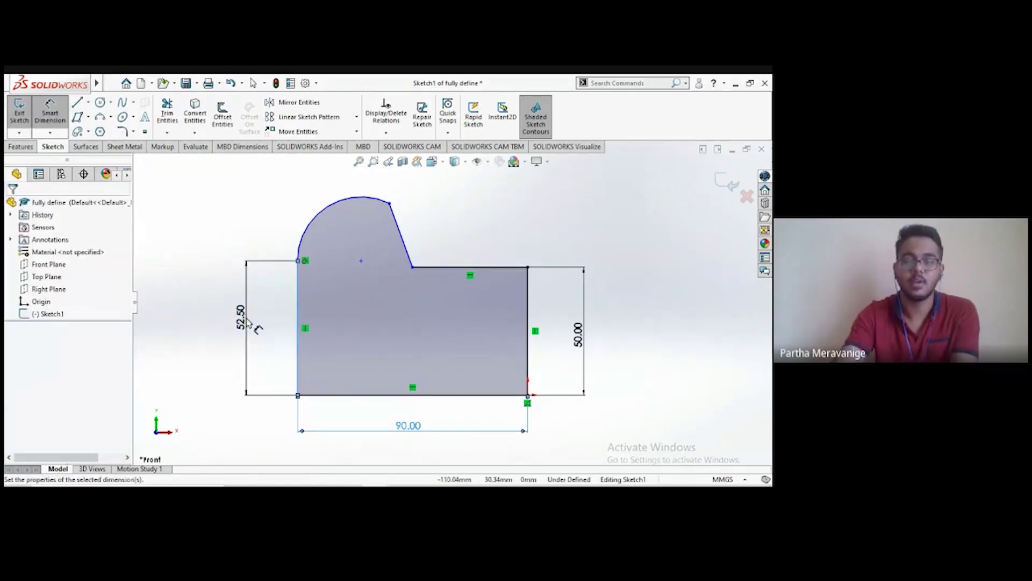
key(Return)
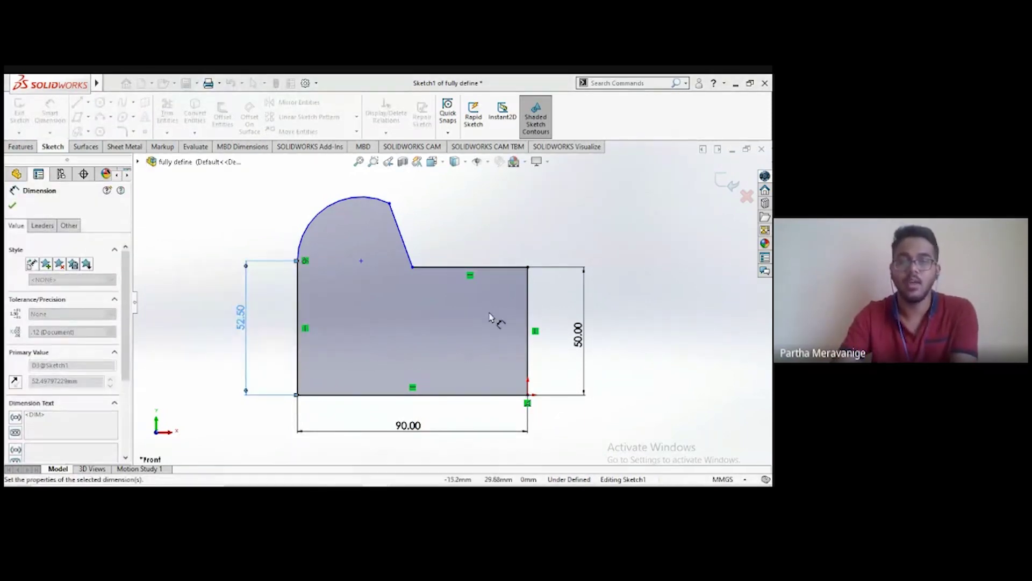
click(476, 267)
click(480, 228)
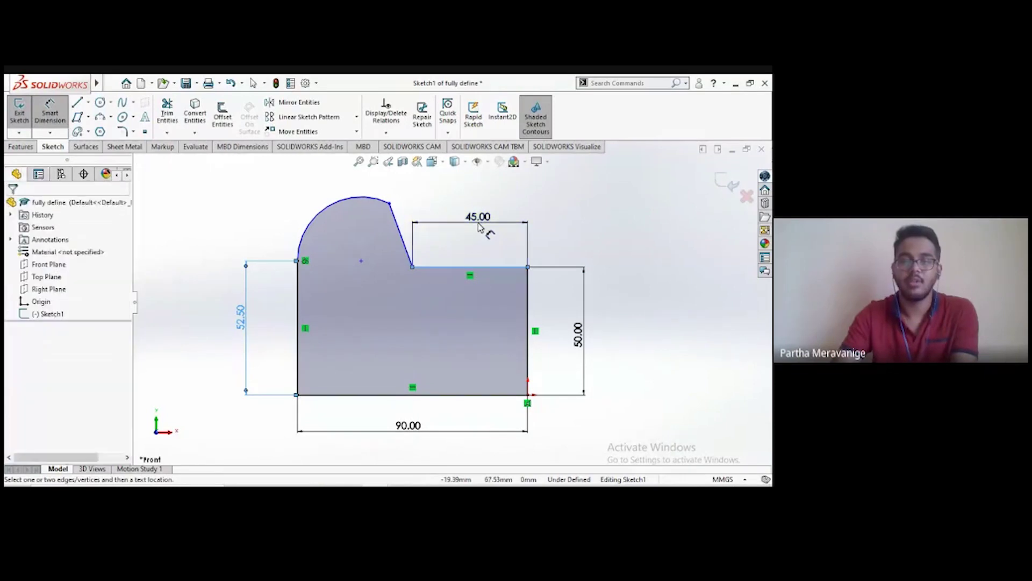
key(Return)
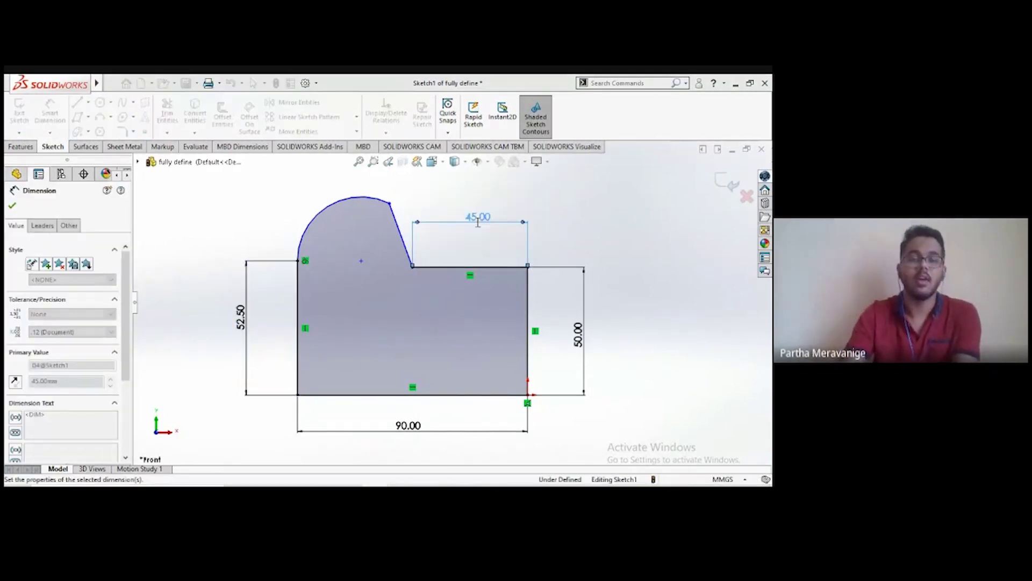
Step: Add a radius dimension to the arc at the profile's upper left and finish dimensioning
click(316, 222)
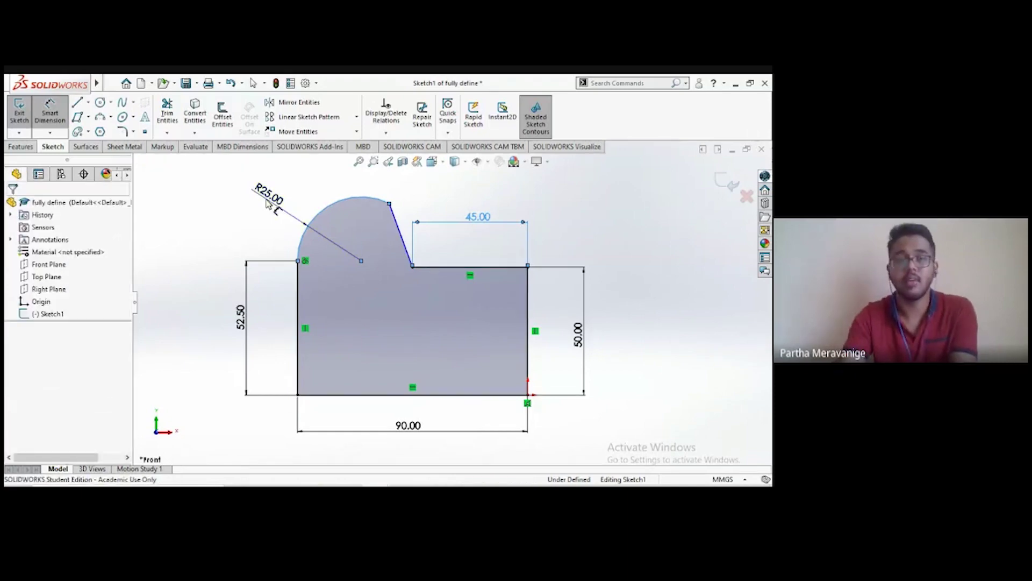
click(266, 202)
key(Return)
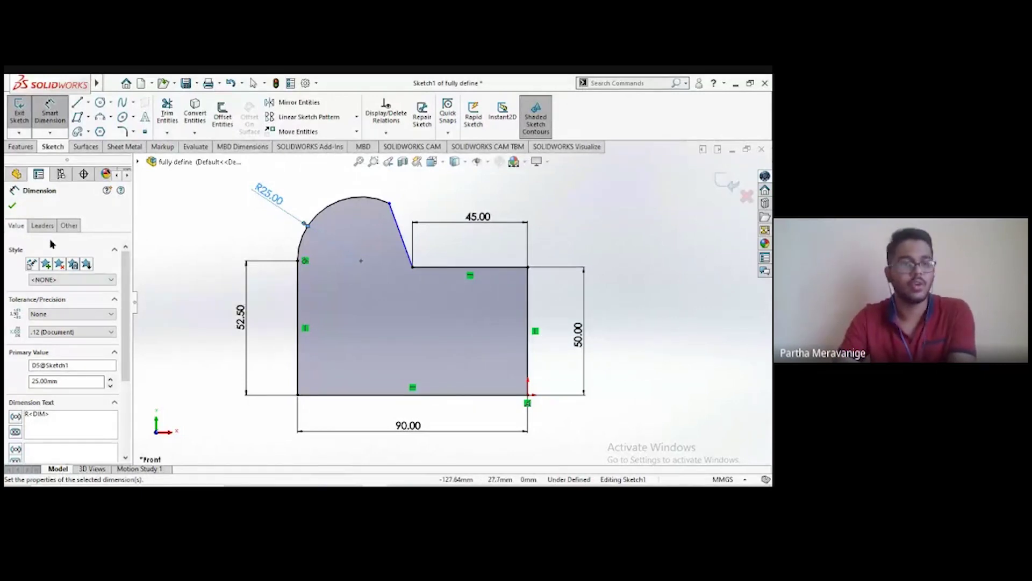
click(13, 205)
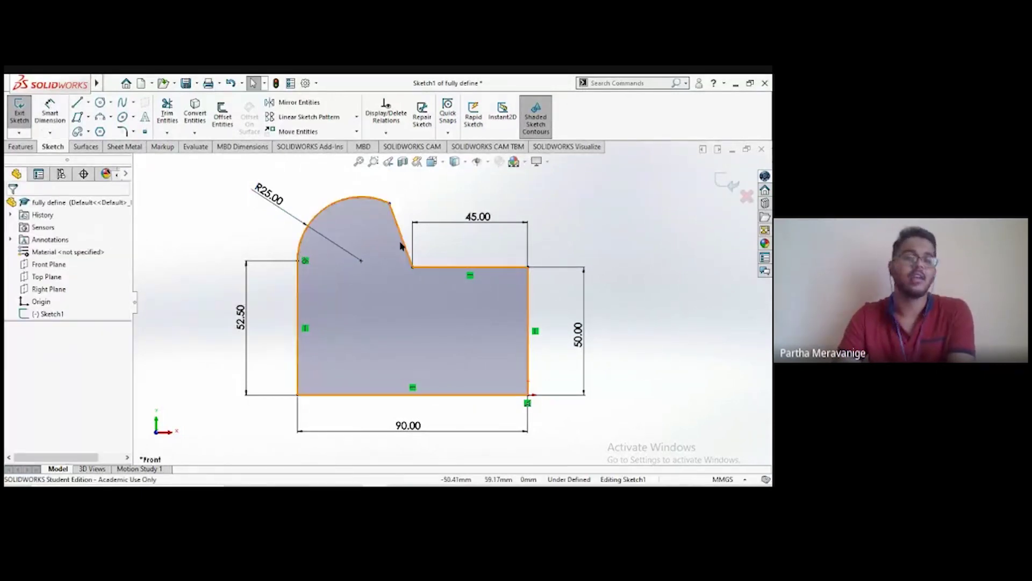
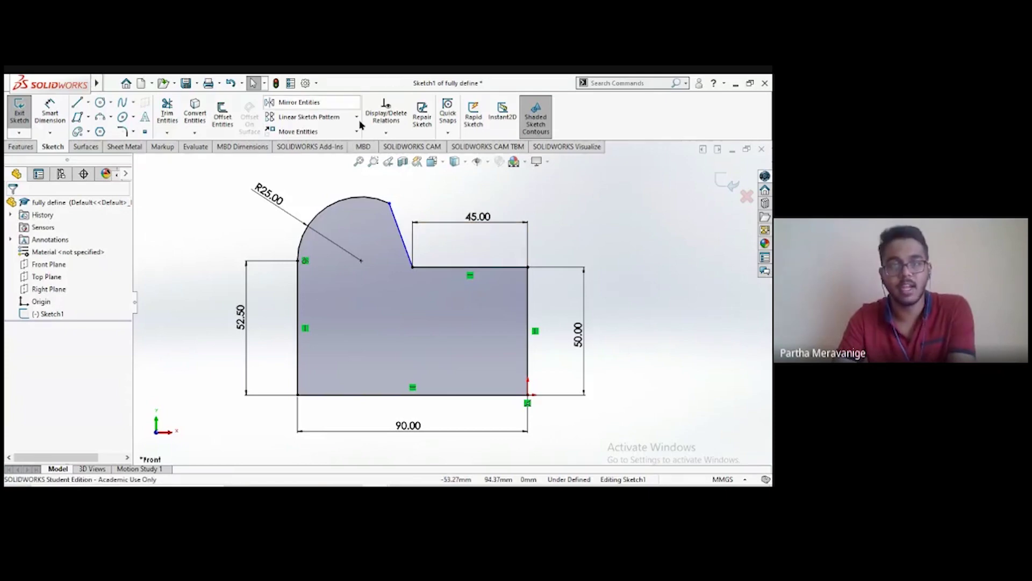
Step: Run Fully Define Sketch on all entities in the sketch, calculating the missing relations and dimensions, and accept the result
click(386, 133)
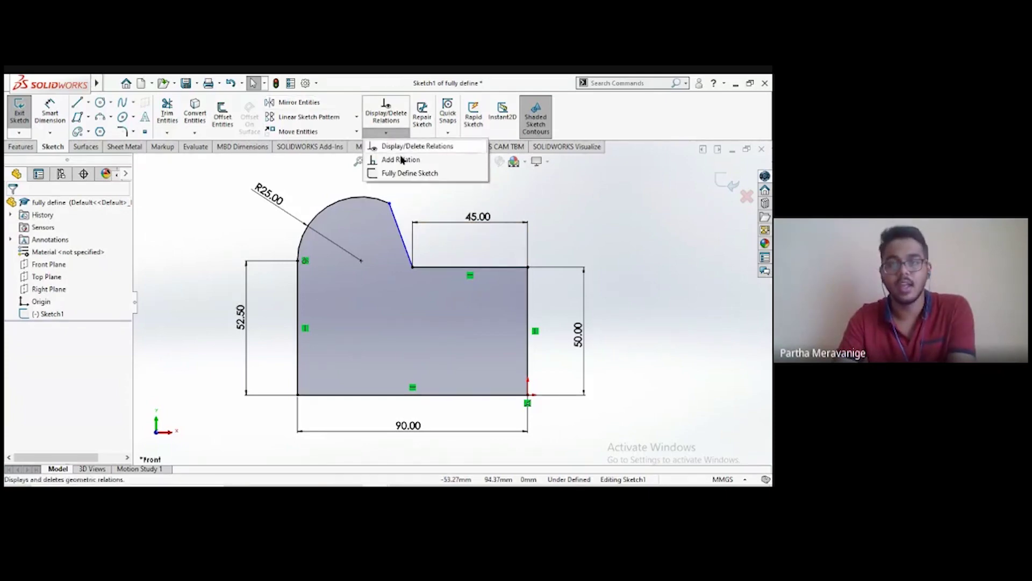
click(452, 178)
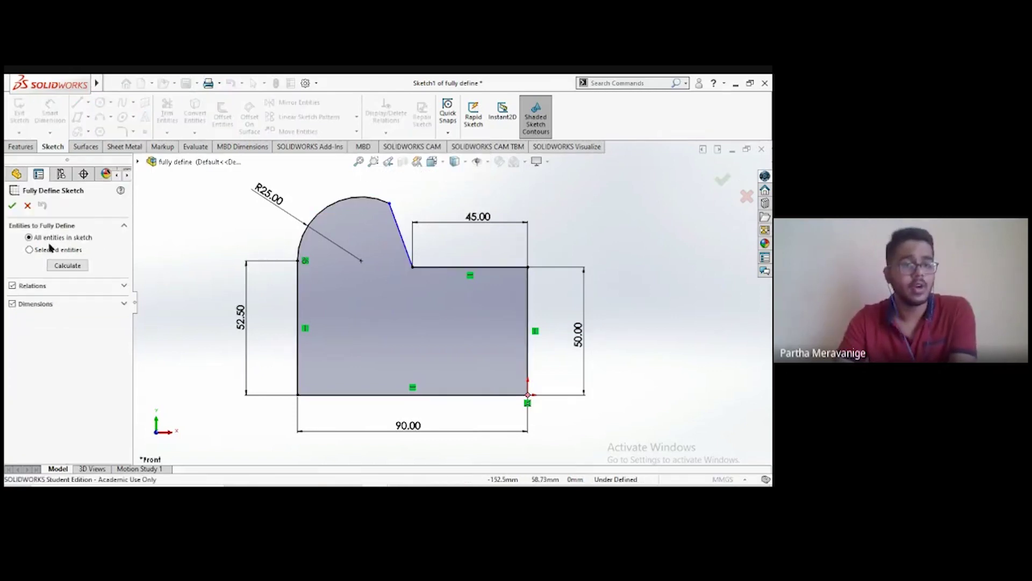
click(67, 265)
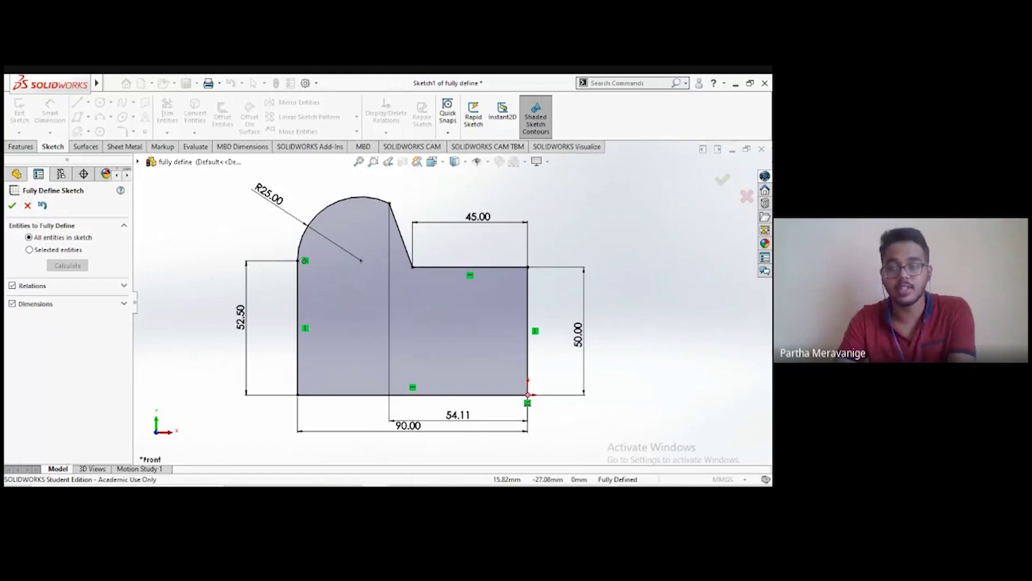
click(12, 205)
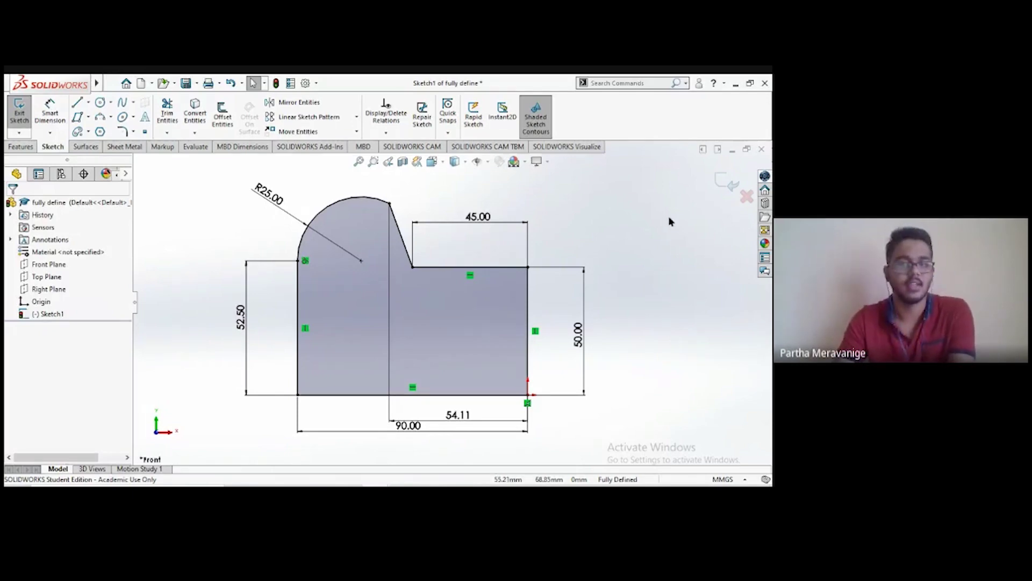
Step: Minimize the "fully define" and Part7 document windows and create a new part document
click(732, 149)
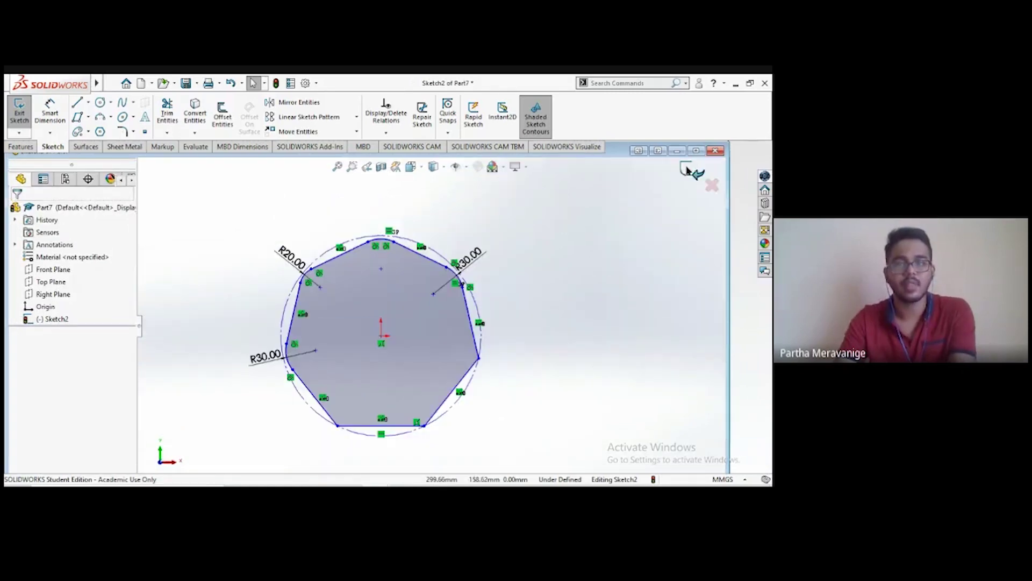
click(677, 151)
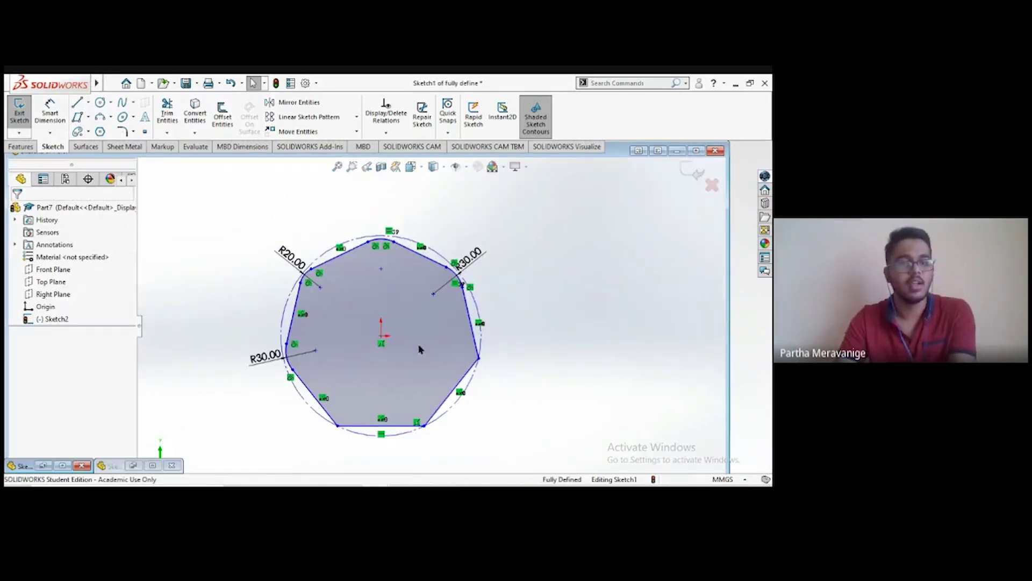
click(143, 85)
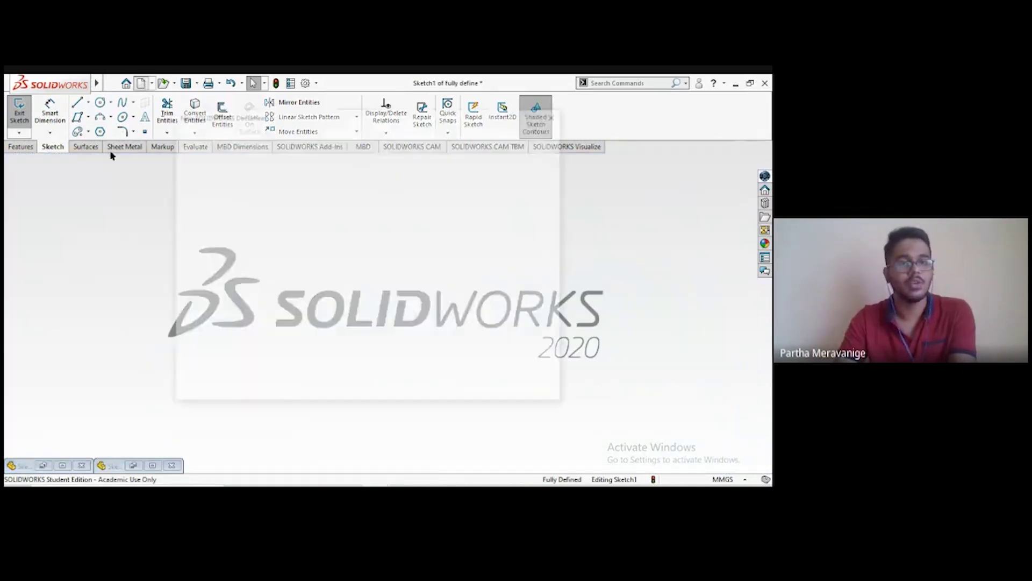
click(421, 380)
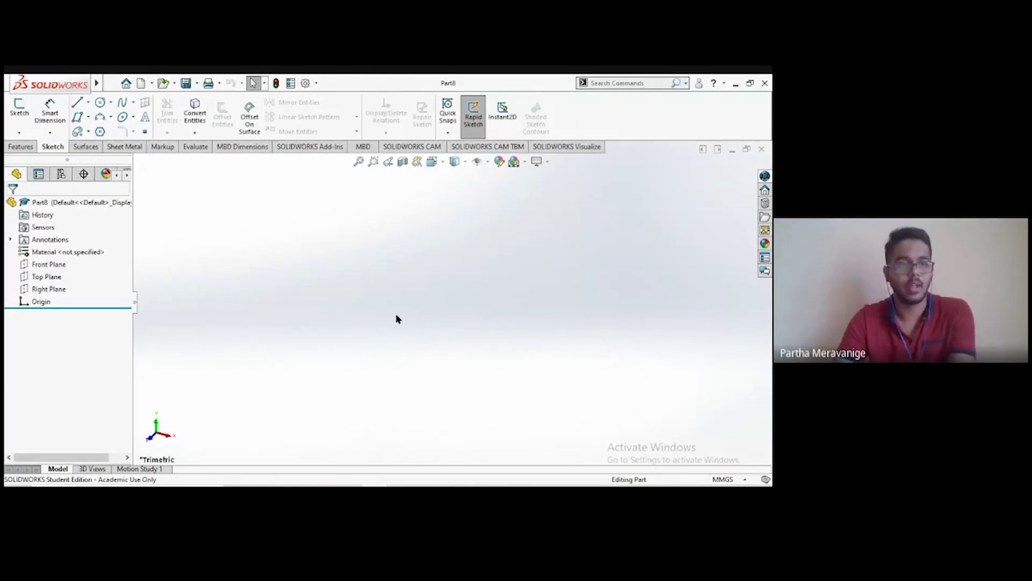
Step: Start a new sketch on the Top Plane
click(46, 277)
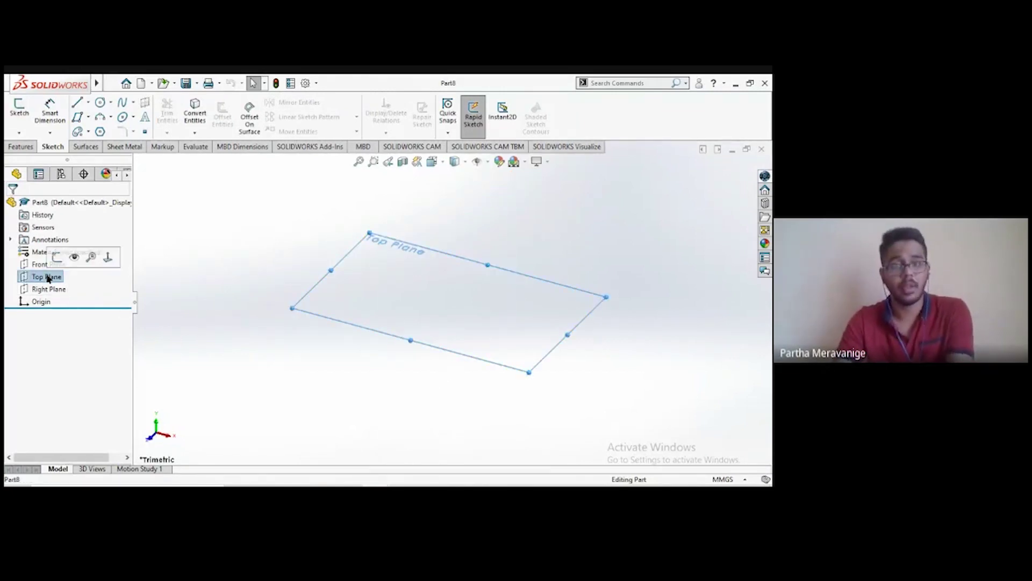
right_click(46, 278)
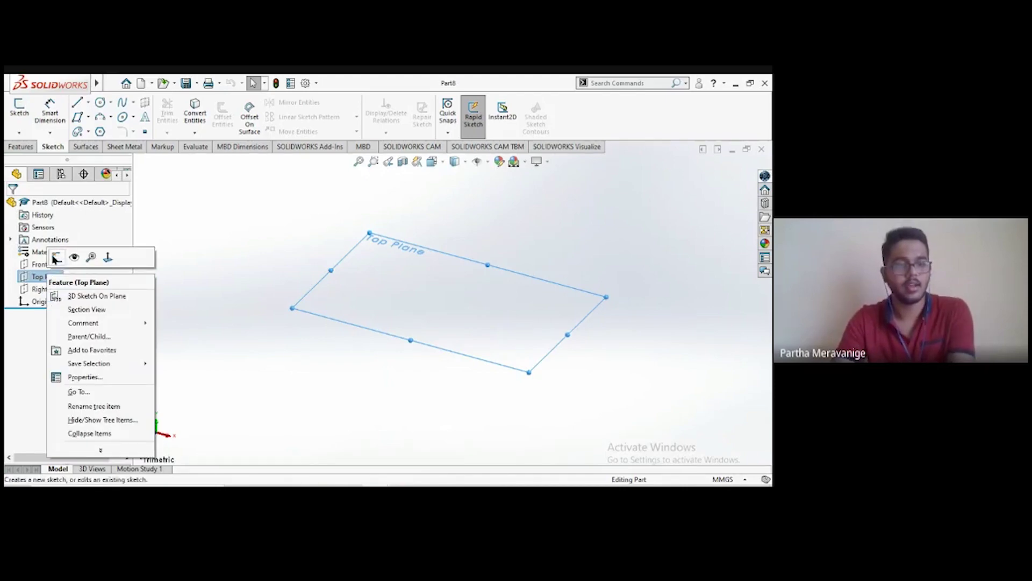
click(56, 257)
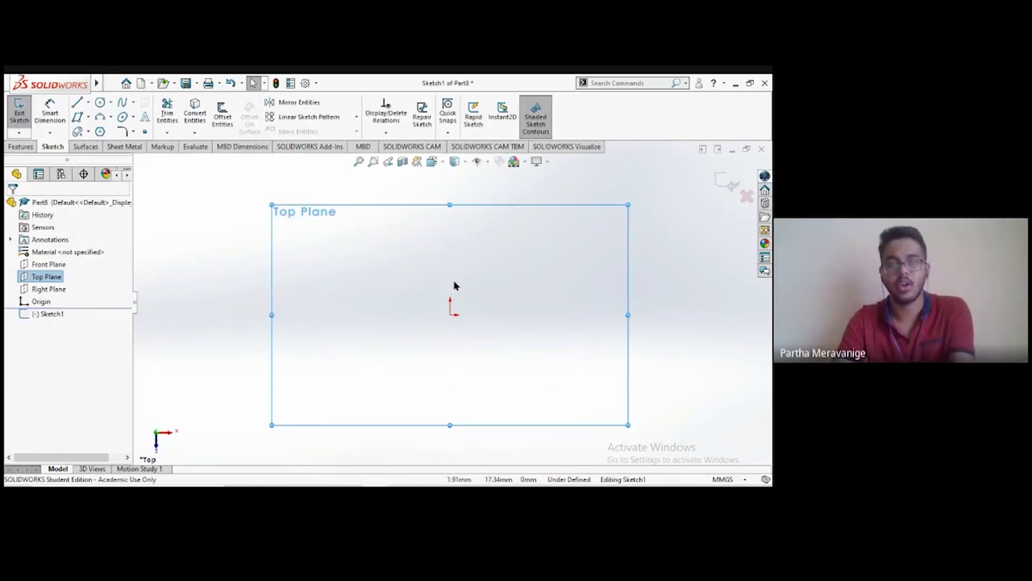
Step: Sketch a circle with a diameter of 100 mm centred on the origin
click(99, 103)
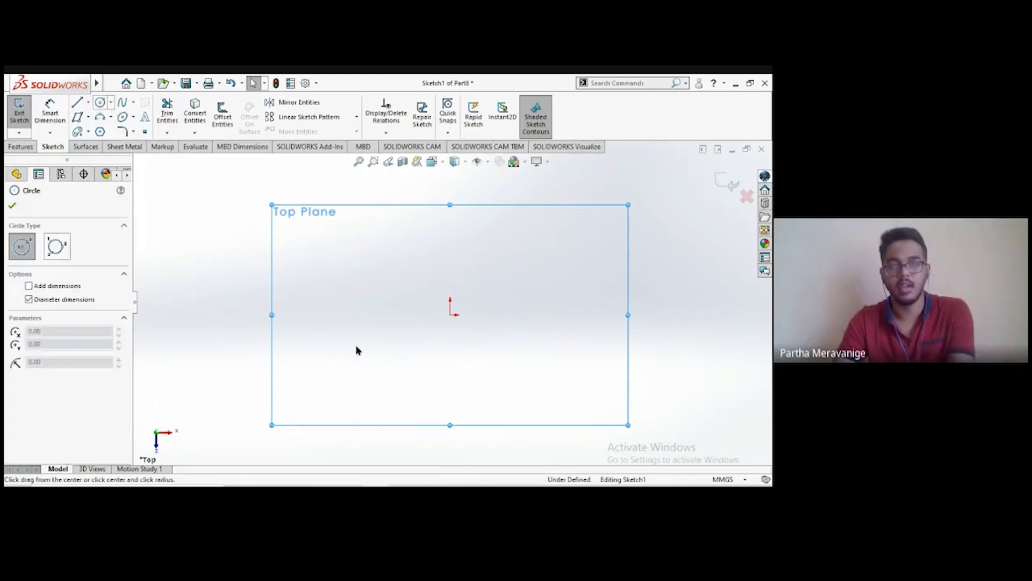
click(451, 315)
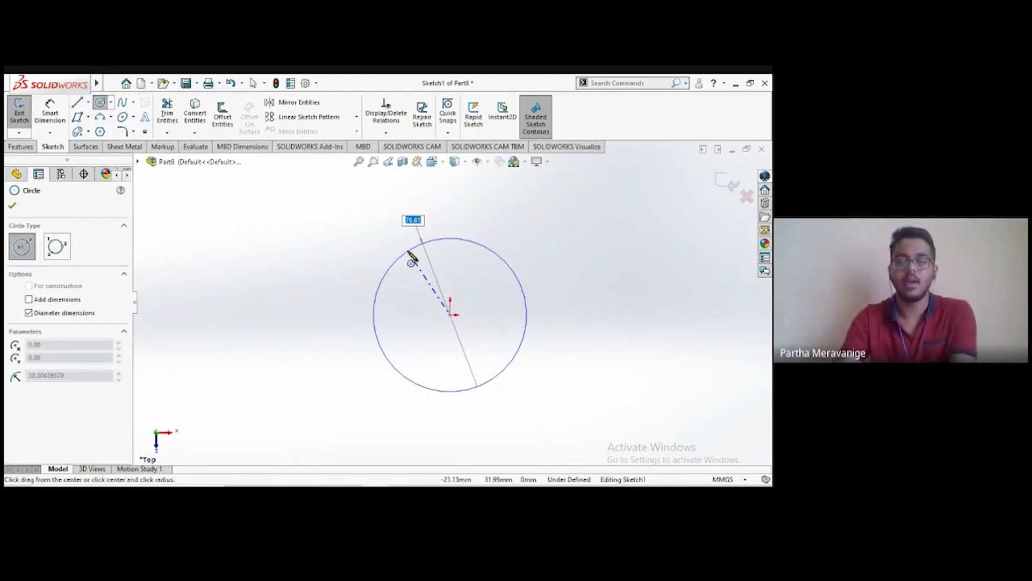
text(100)
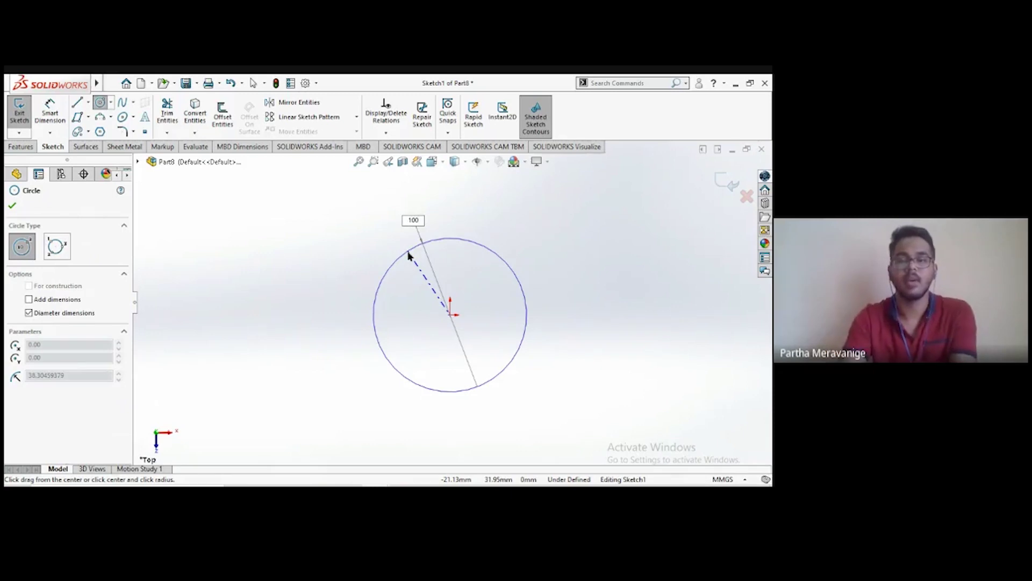
key(Return)
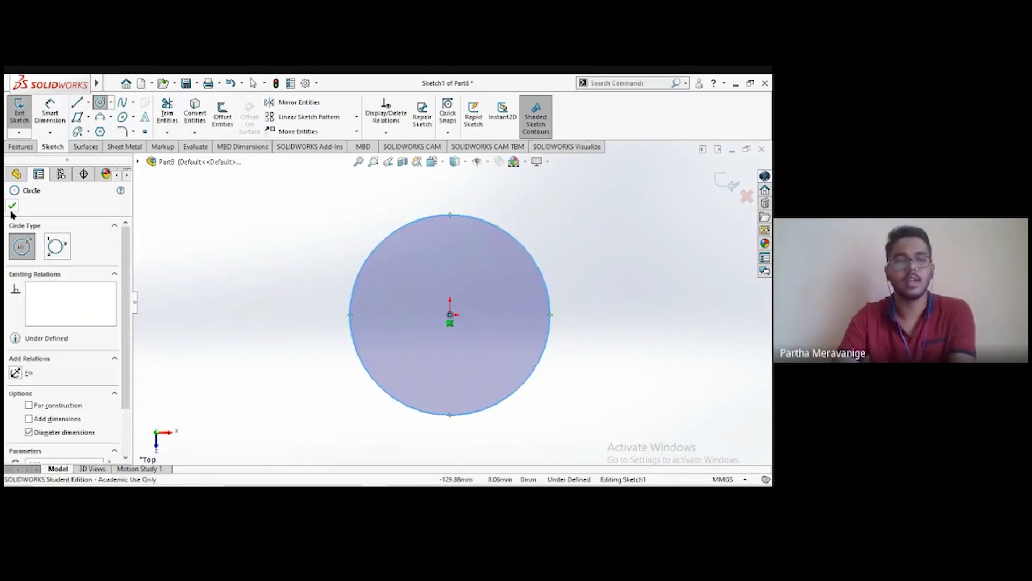
click(12, 206)
scroll(538, 352, up, 1)
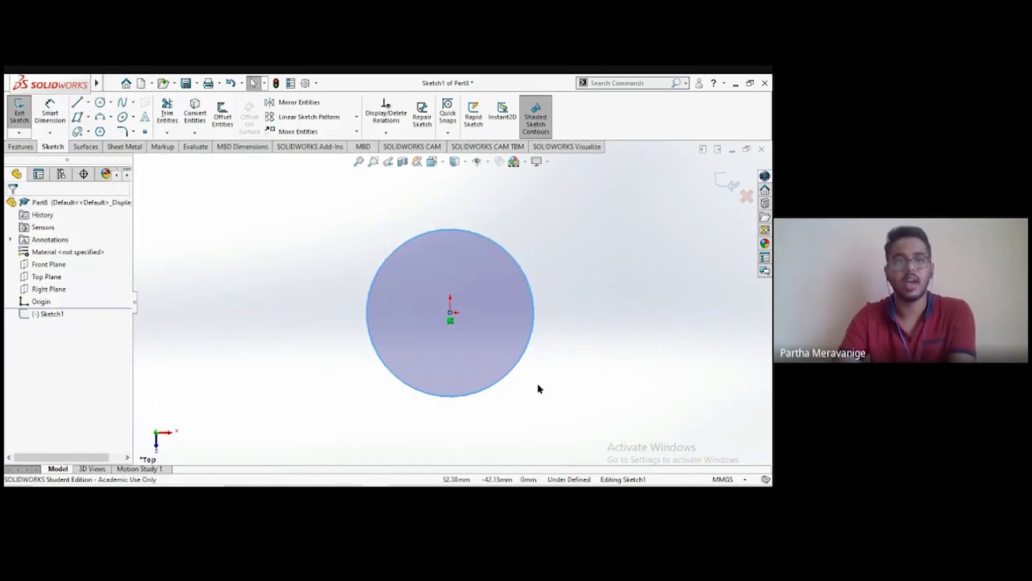
Step: Extrude the circle upward as a blind boss with a depth of 89 mm
click(20, 146)
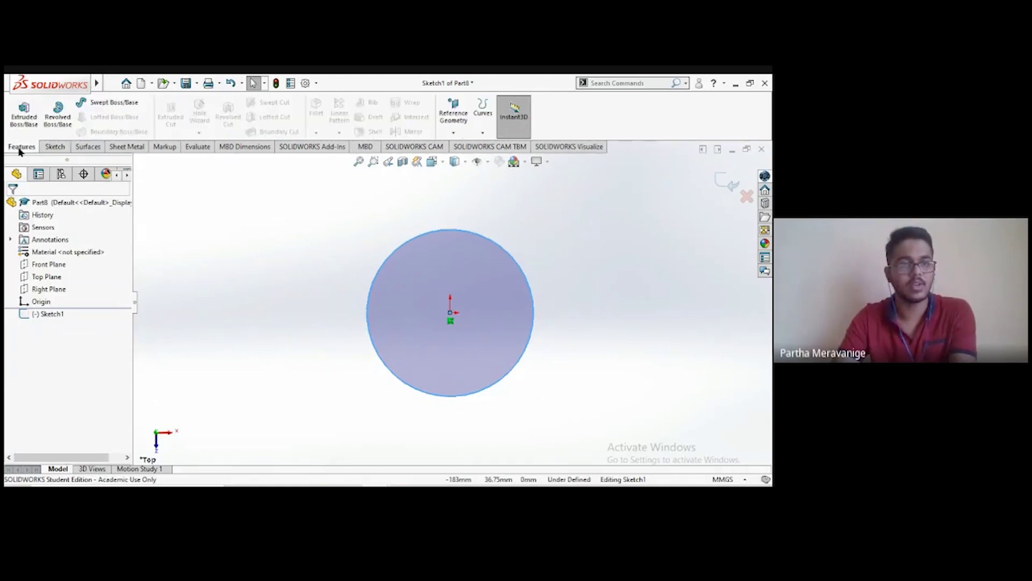
click(24, 120)
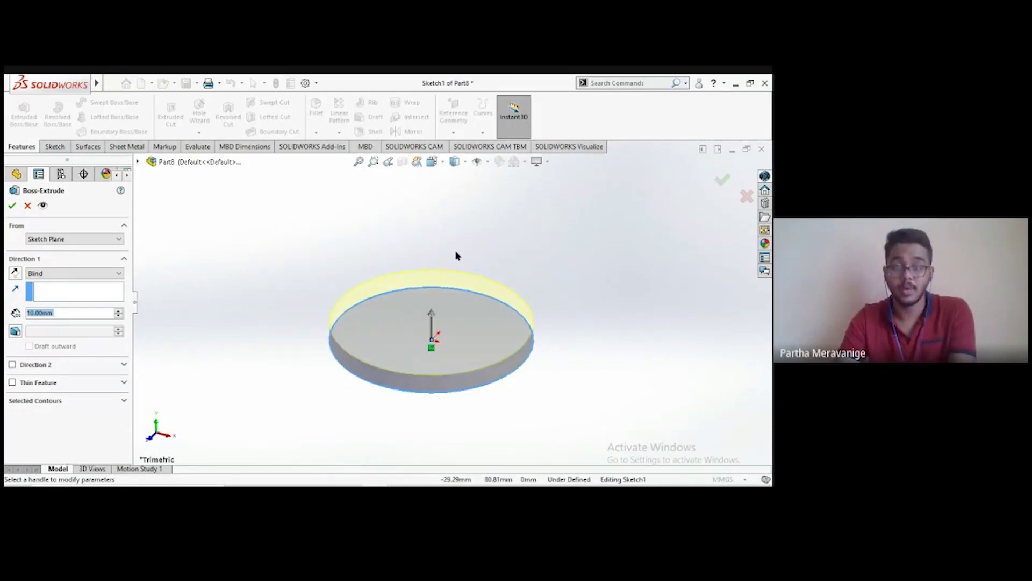
scroll(456, 256, down, 2)
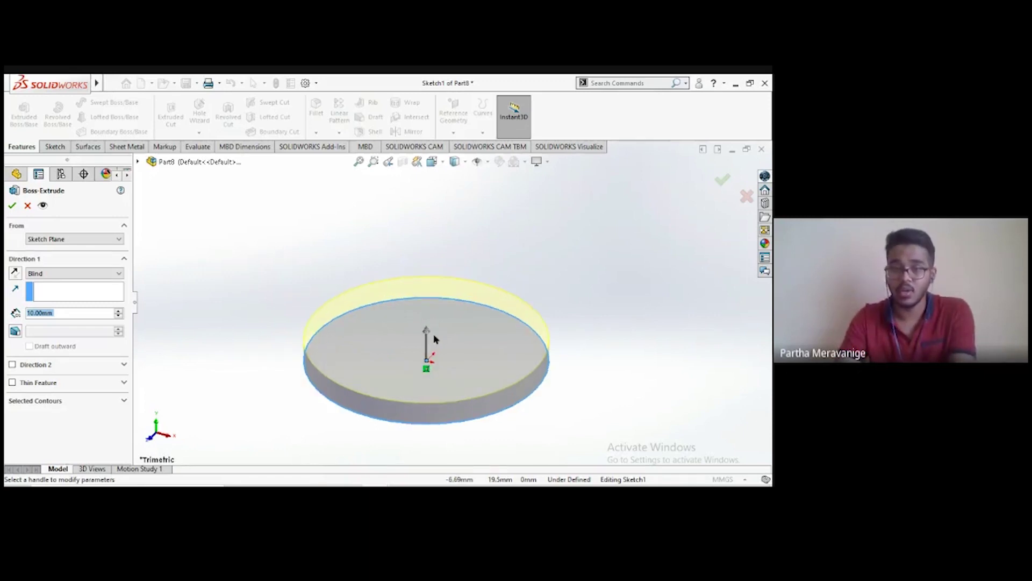
drag(428, 336, 428, 172)
scroll(583, 272, up, 3)
scroll(496, 208, down, 2)
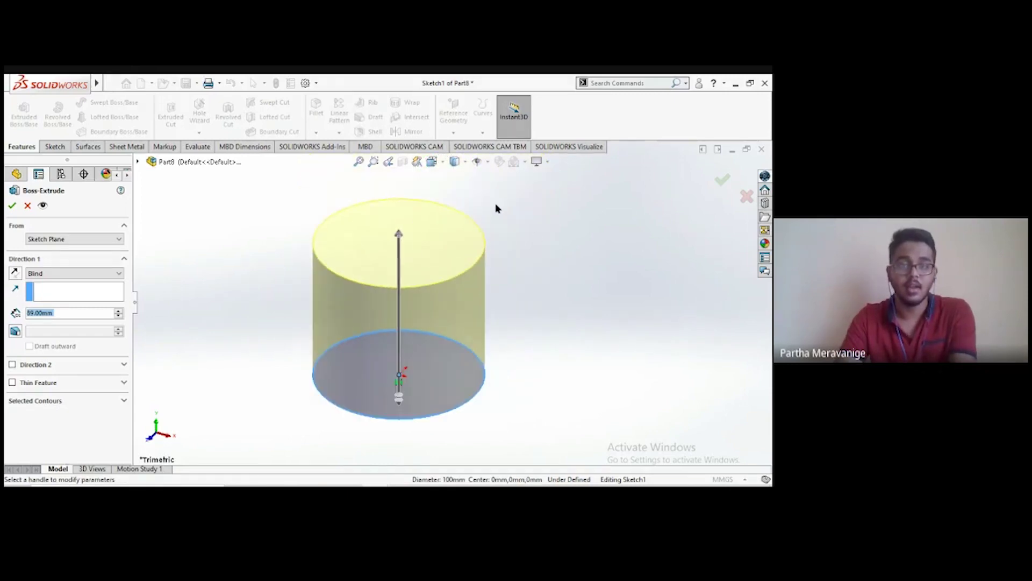
click(12, 205)
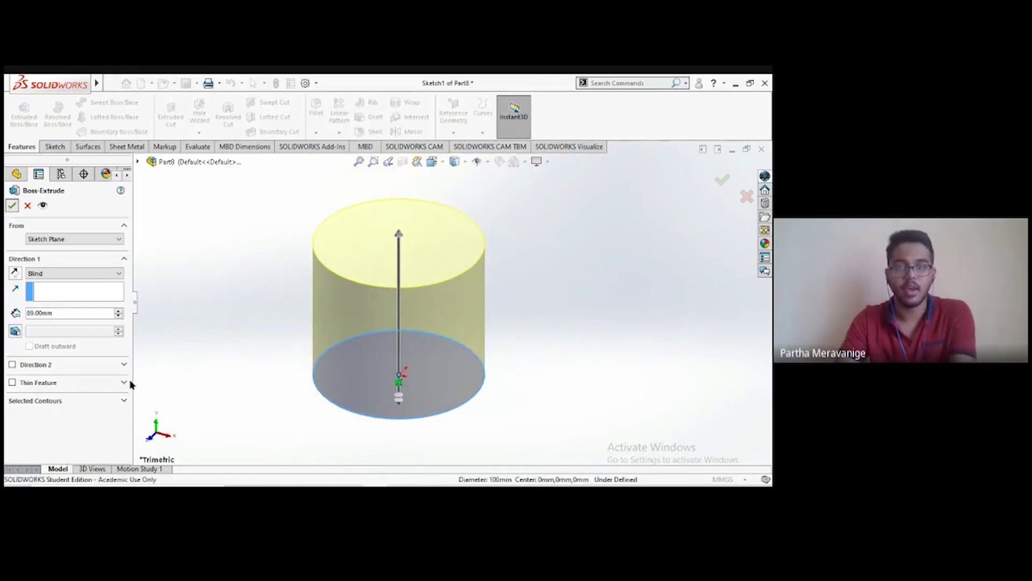
click(661, 332)
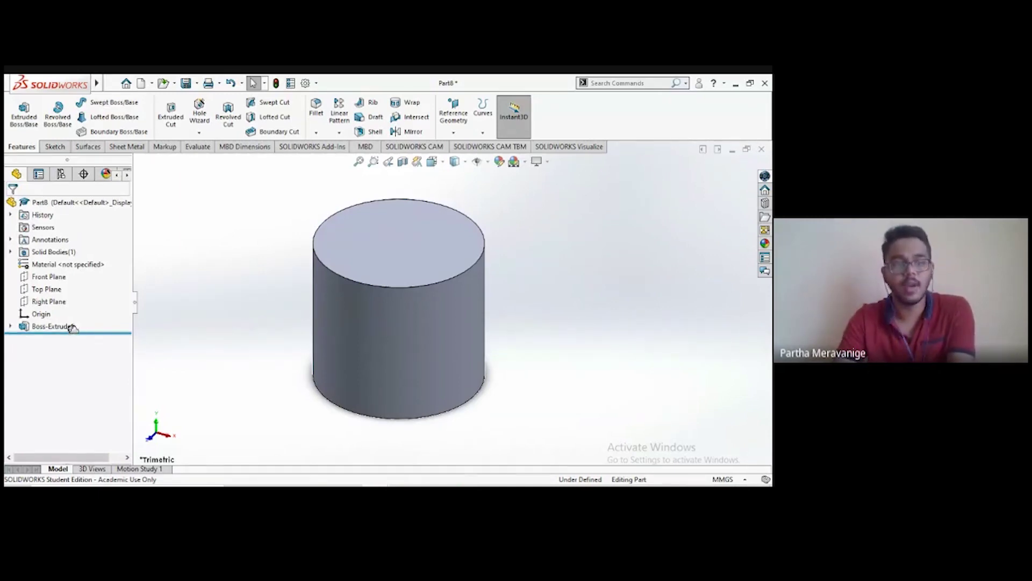
Step: Edit the boss extrusion so that it starts at an offset of 30 mm from the sketch plane
right_click(54, 330)
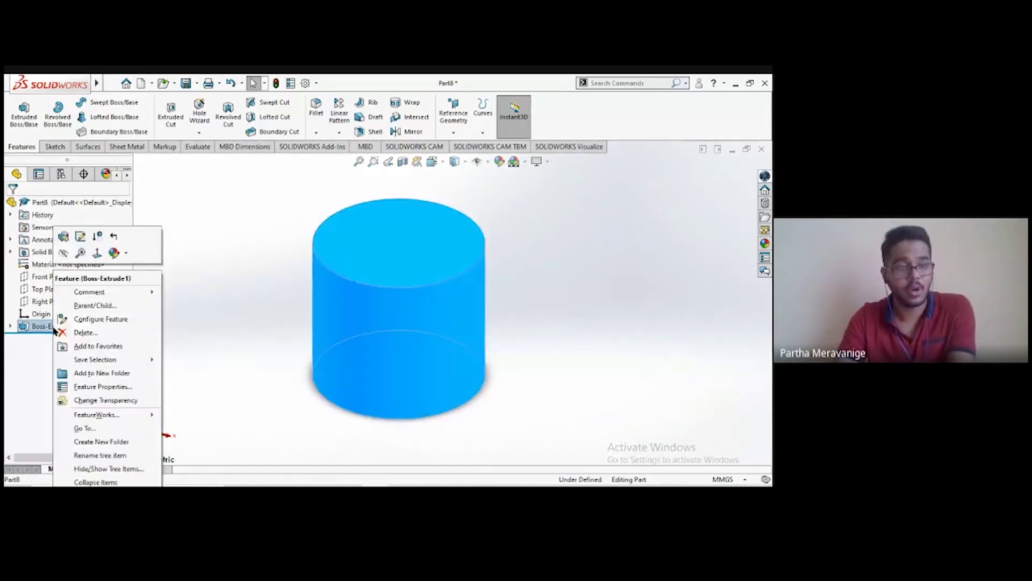
click(62, 237)
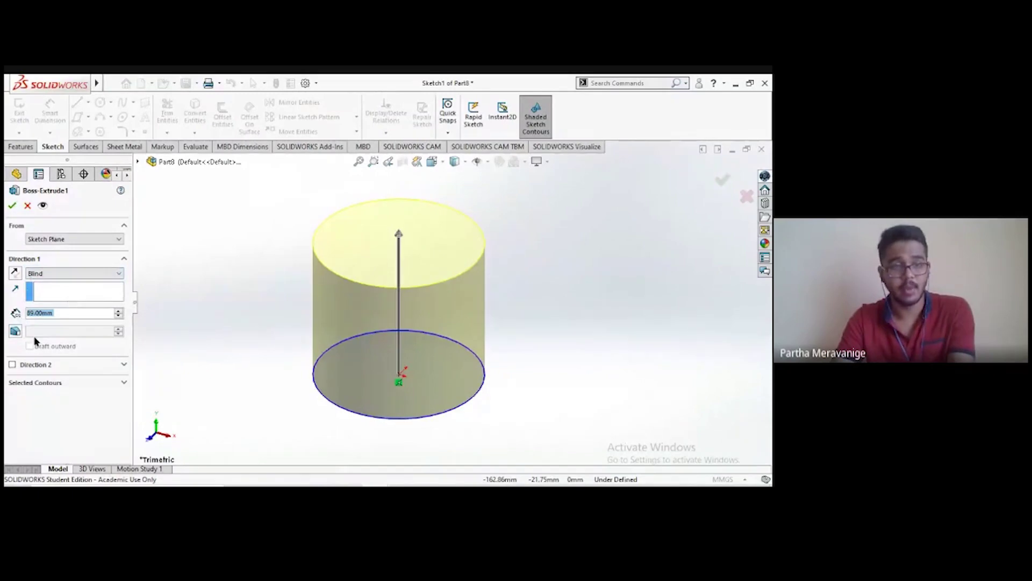
click(73, 238)
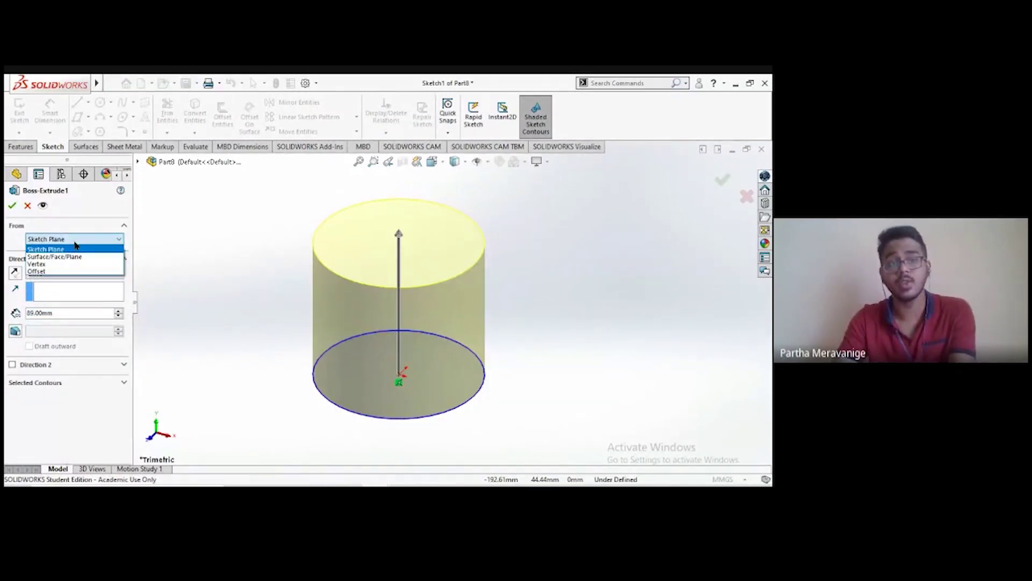
click(92, 276)
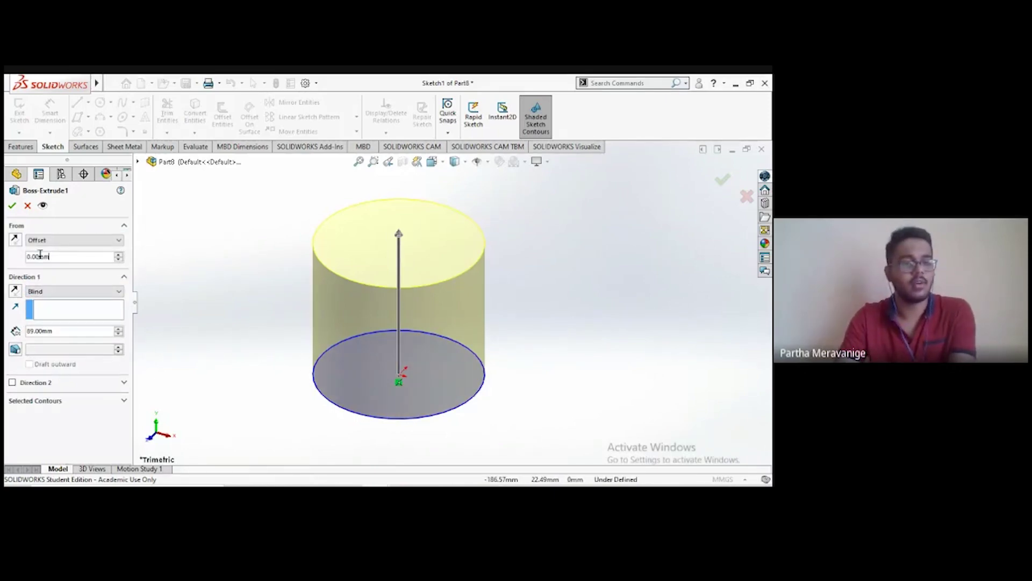
drag(76, 256, 24, 258)
text(30)
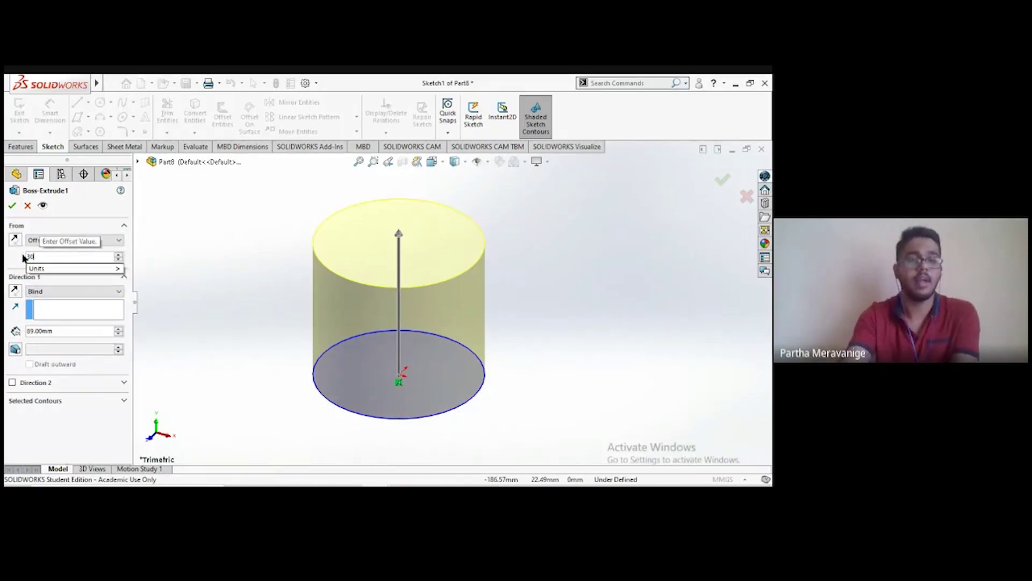
key(Return)
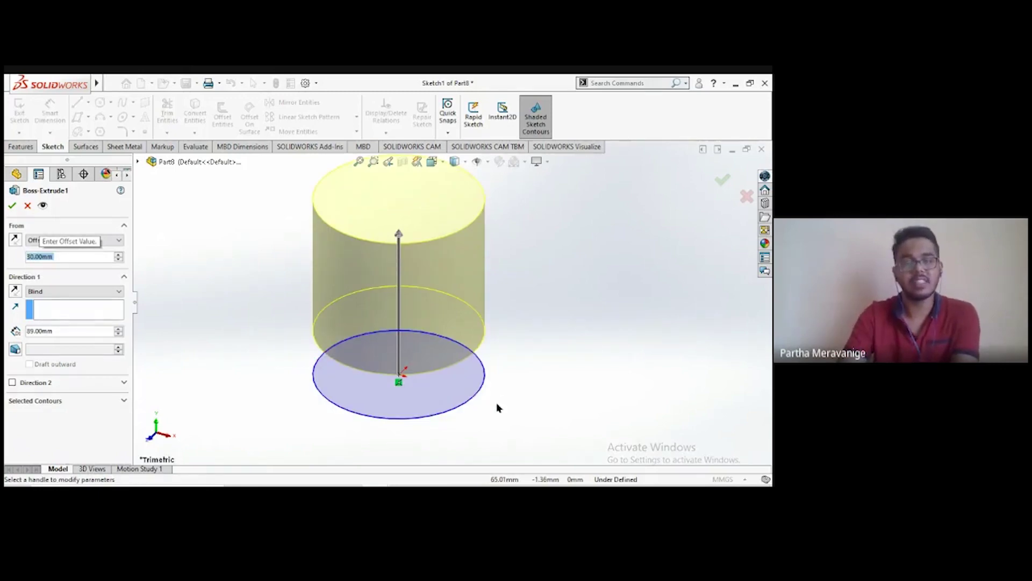
middle_drag(495, 402, 463, 330)
scroll(450, 324, down, 5)
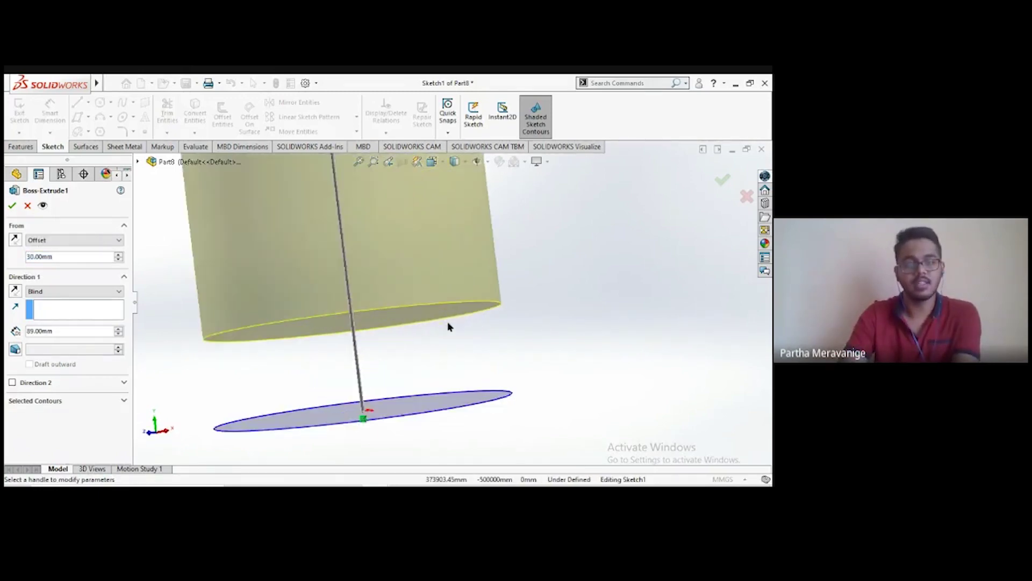
middle_drag(382, 341, 399, 384)
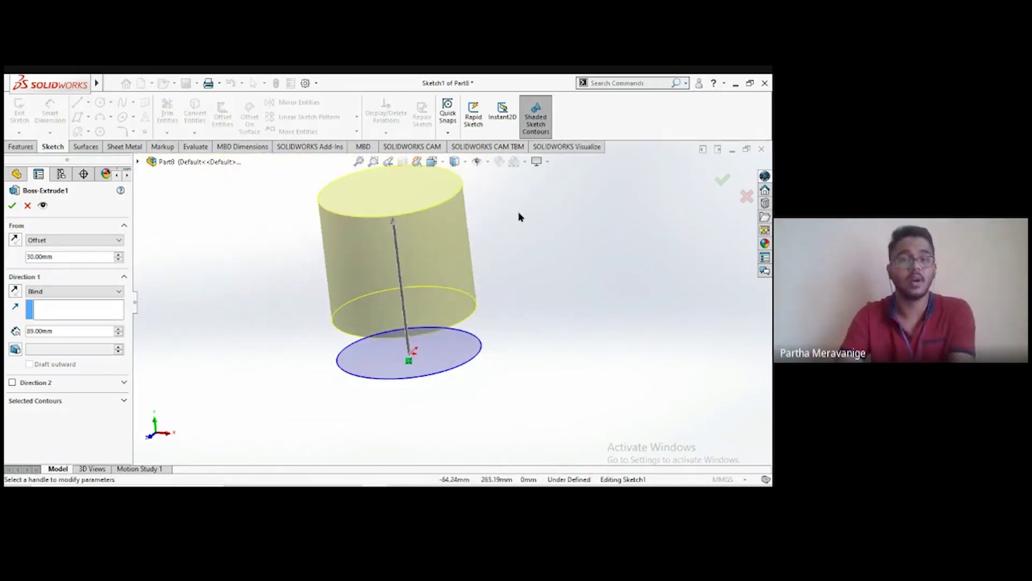
mouse_move(521, 217)
middle_down()
mouse_move(544, 235)
mouse_move(527, 216)
middle_up()
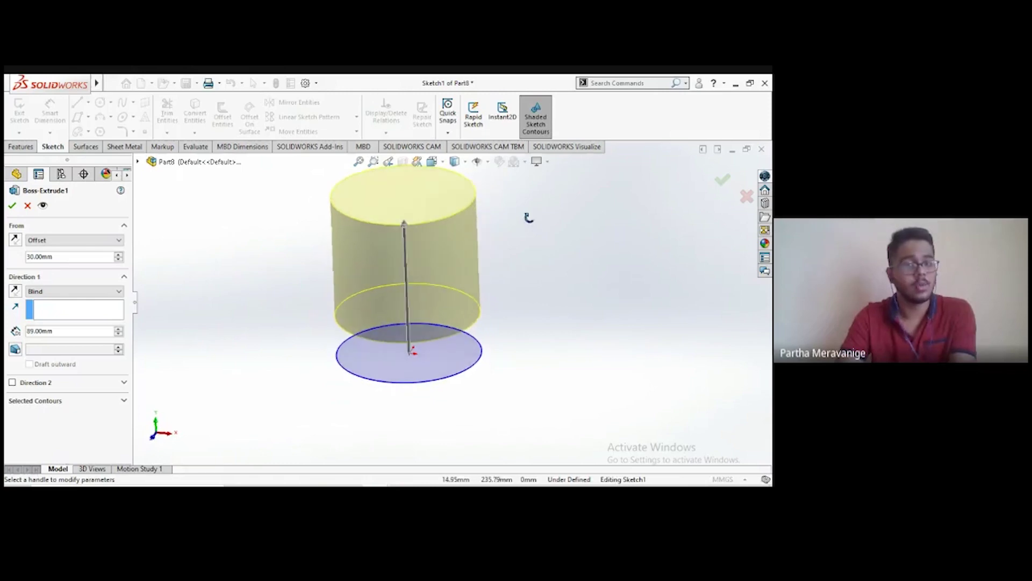
Step: Reverse the start offset direction and set the extrusion's start condition back to Sketch Plane
click(14, 241)
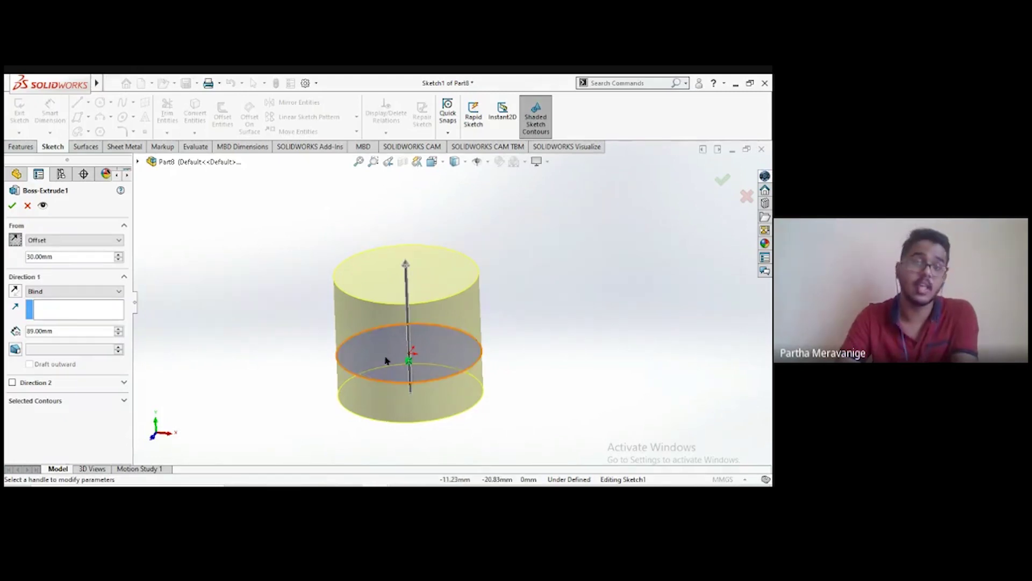
click(58, 243)
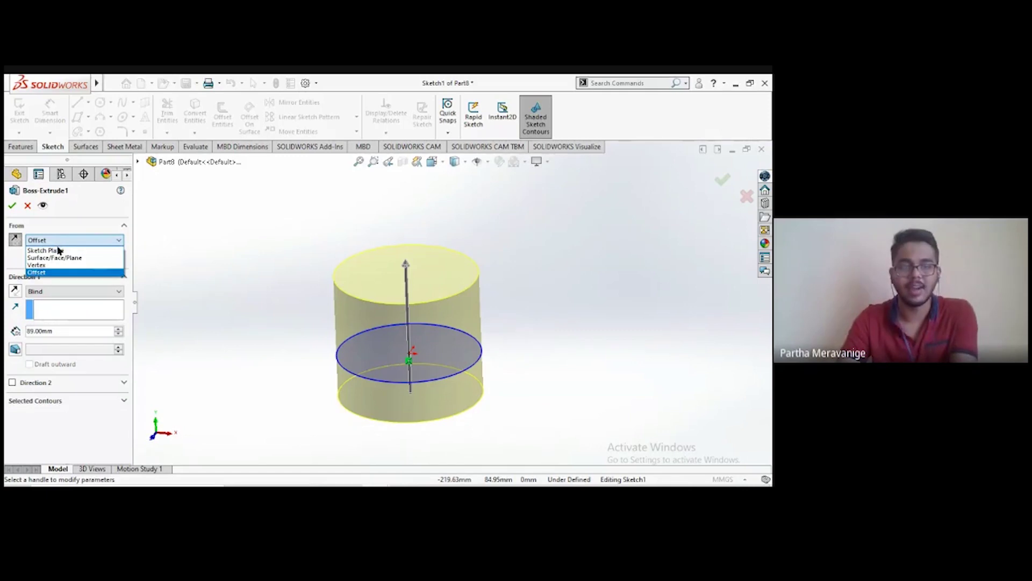
click(59, 250)
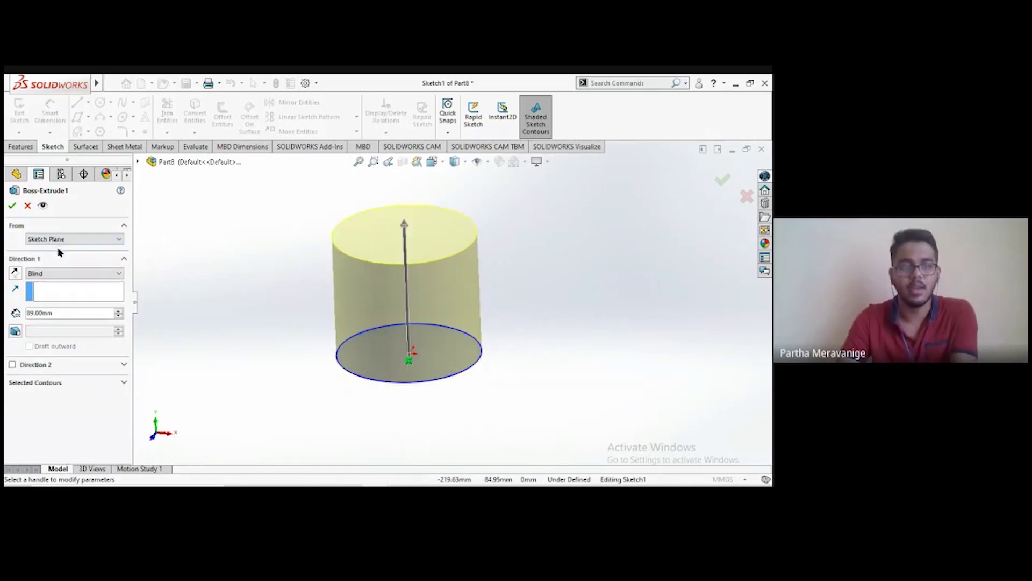
Step: Reverse the extrusion so it runs below the sketch plane and flip it back upward
click(15, 275)
scroll(413, 282, up, 2)
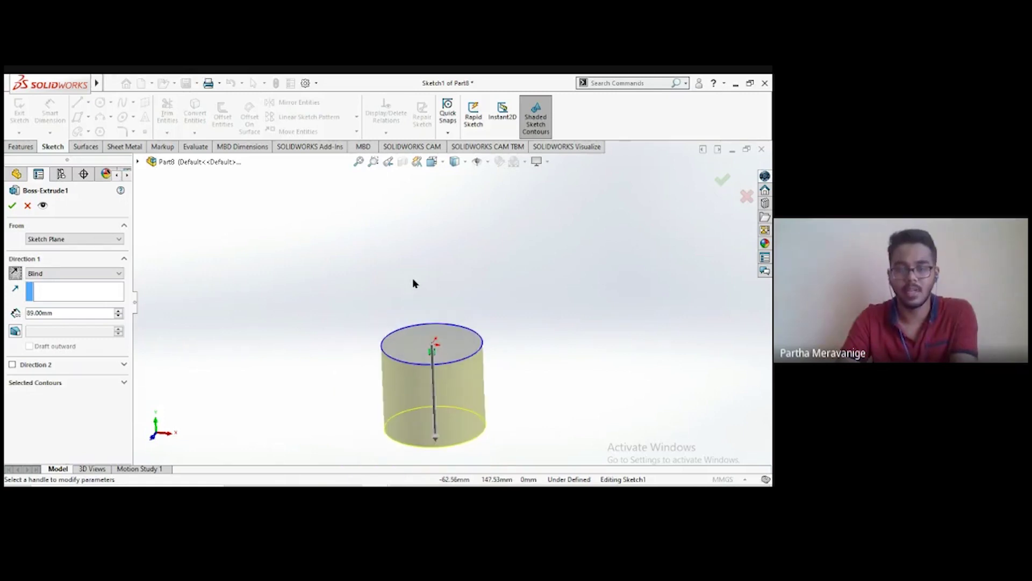
click(15, 273)
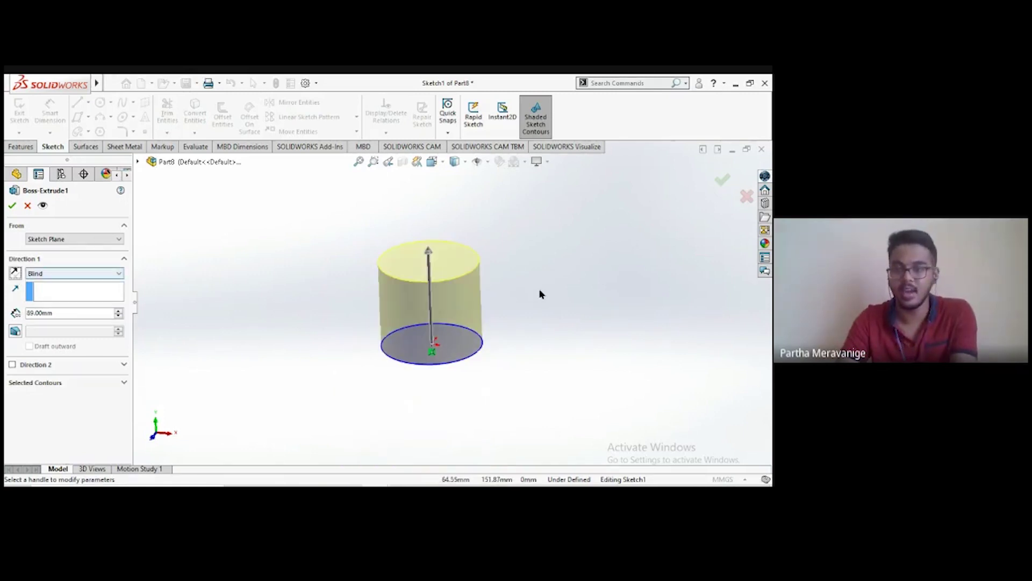
scroll(540, 293, down, 3)
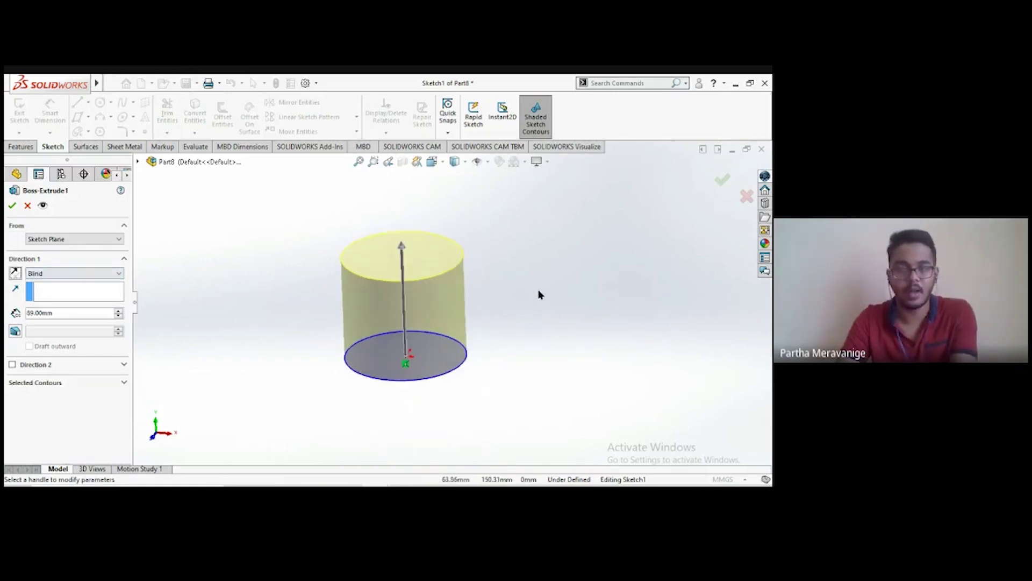
Step: Set the extrusion's end condition to Mid Plane with a total depth of 100 mm
click(119, 275)
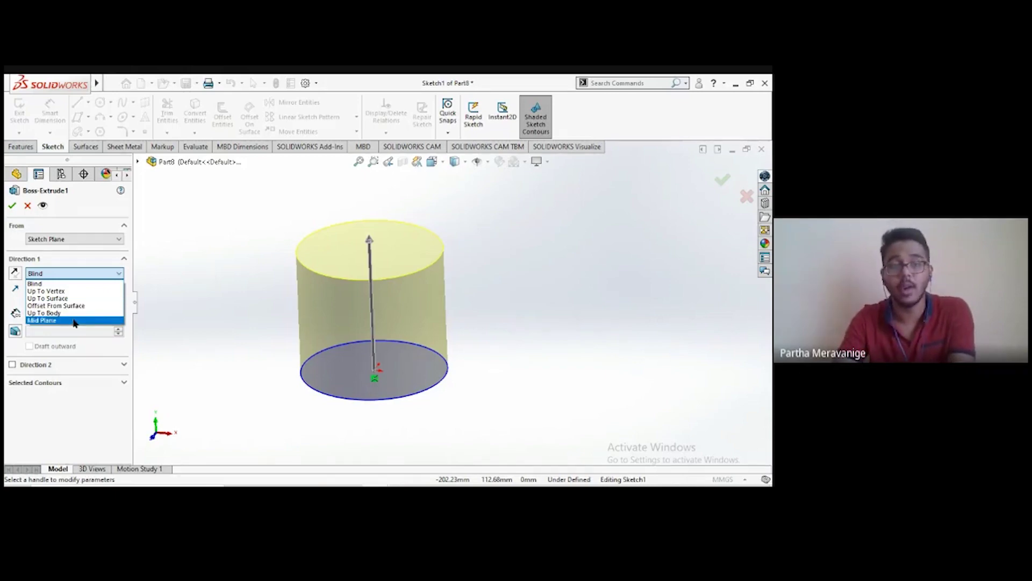
click(74, 321)
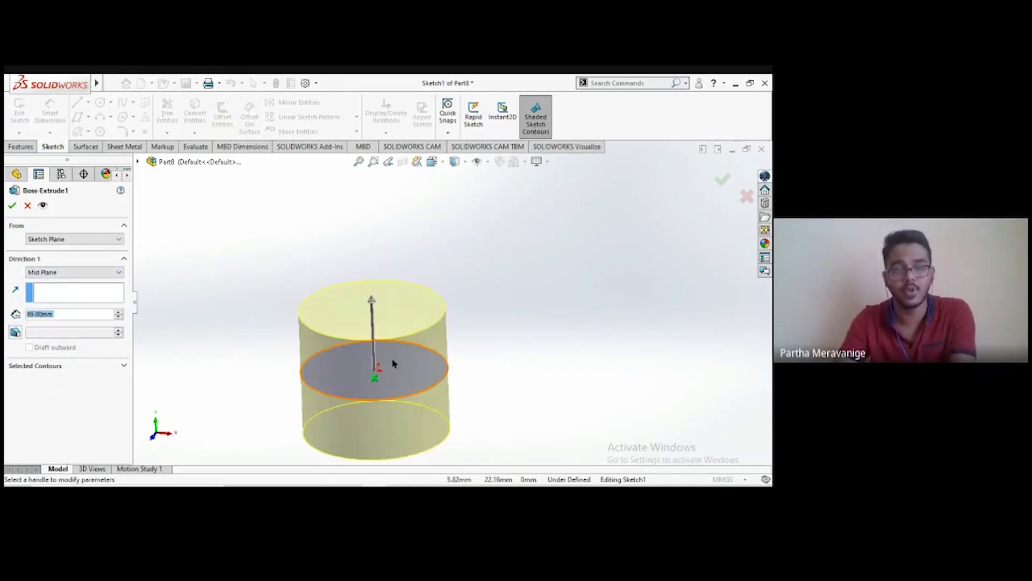
scroll(393, 364, down, 2)
text(100)
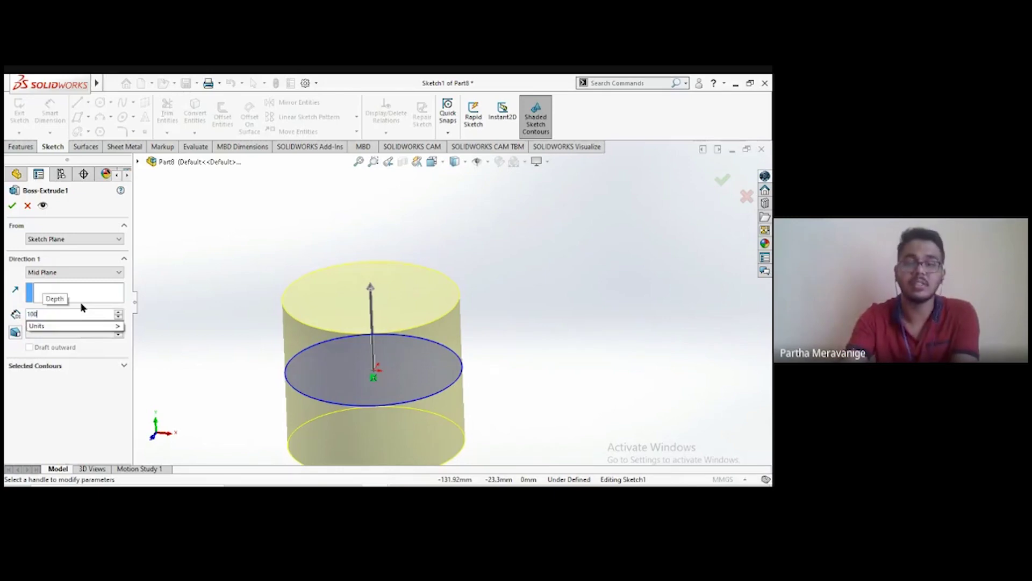
key(Return)
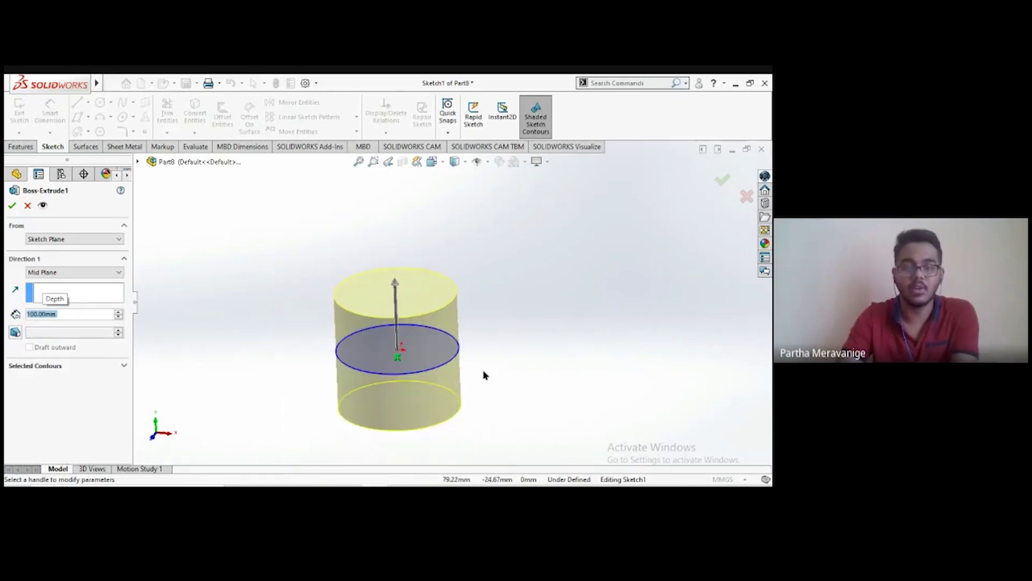
mouse_move(481, 371)
middle_down()
mouse_move(484, 330)
mouse_move(444, 323)
middle_up()
scroll(436, 344, down, 2)
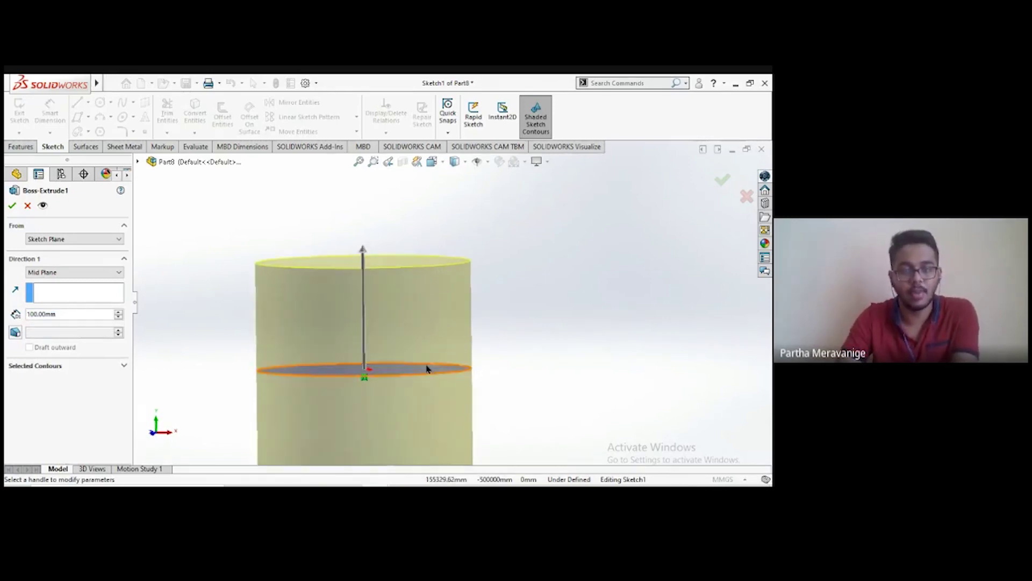
scroll(419, 361, up, 2)
scroll(414, 376, down, 2)
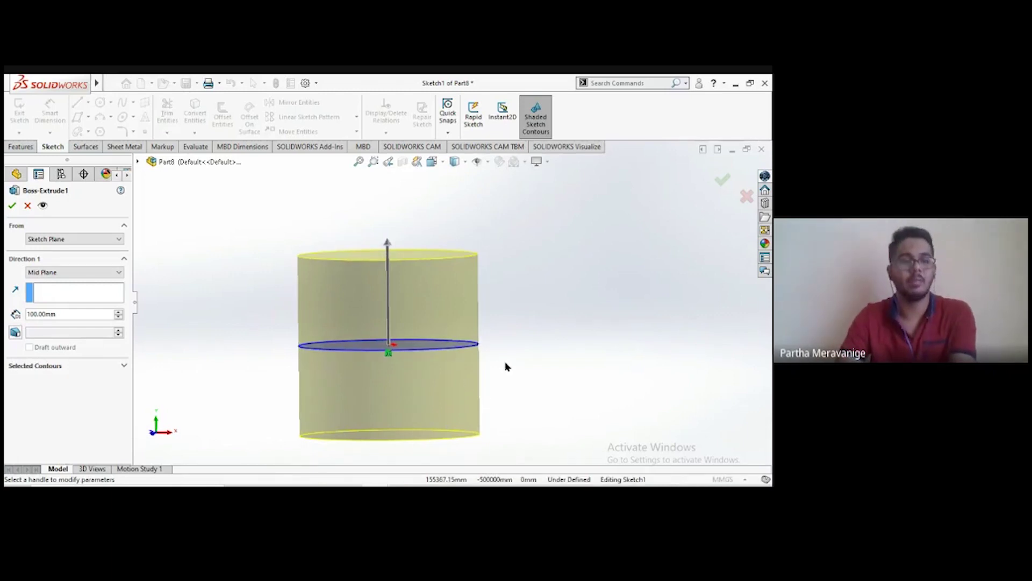
scroll(484, 361, up, 1)
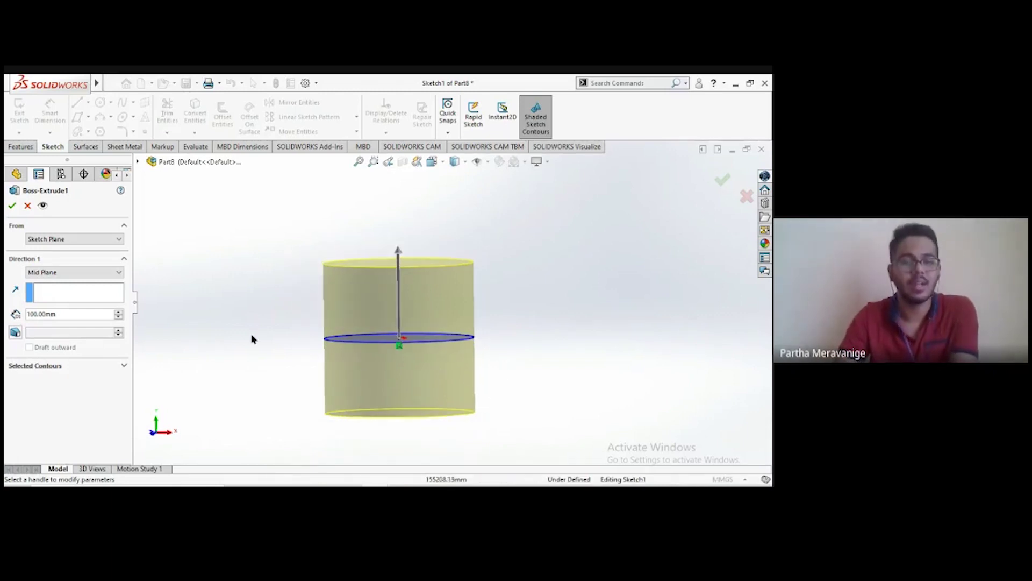
Step: Change the extrusion's end condition from Mid Plane back to Blind
click(109, 273)
click(102, 283)
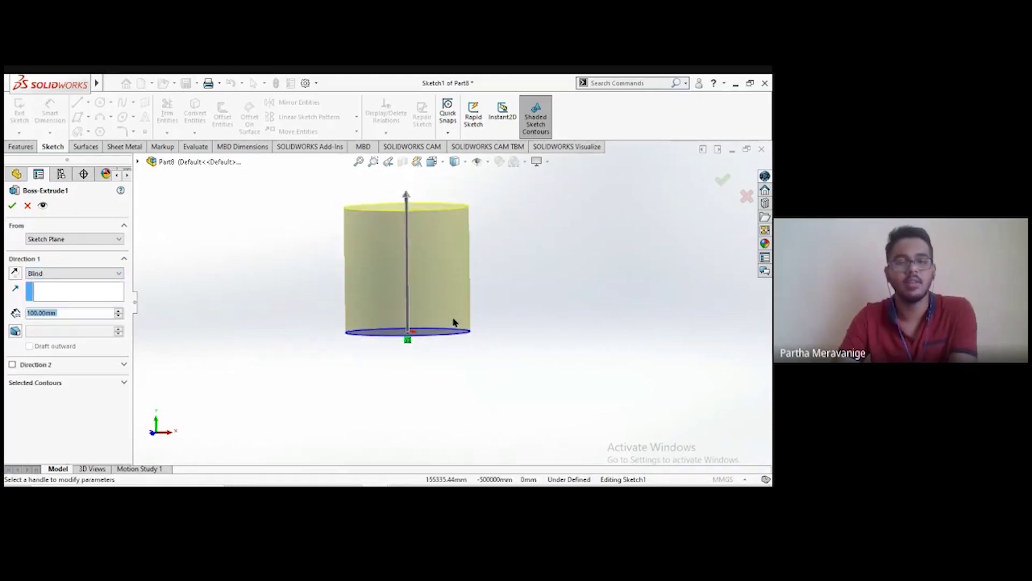
scroll(475, 221, down, 1)
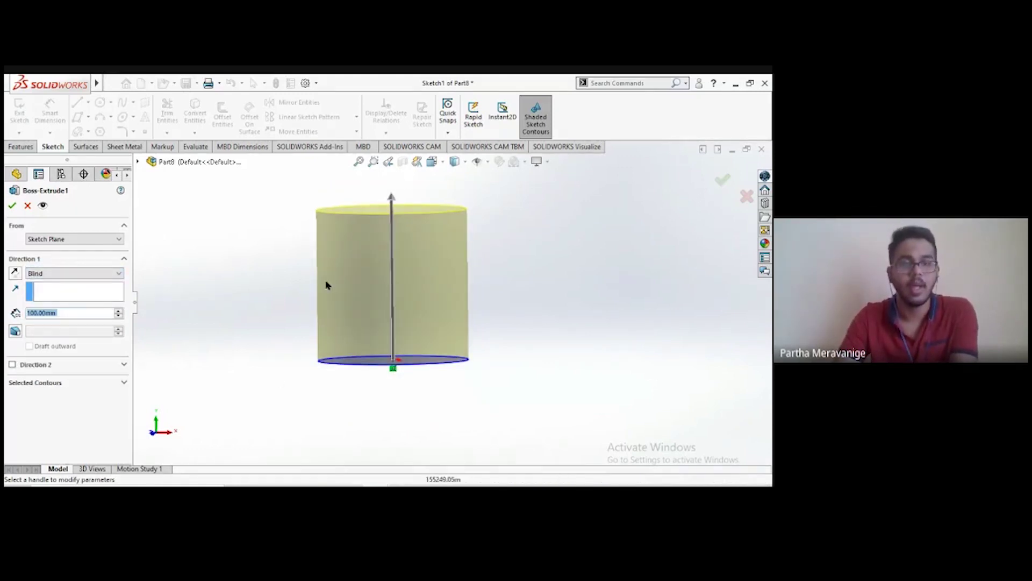
scroll(325, 285, down, 1)
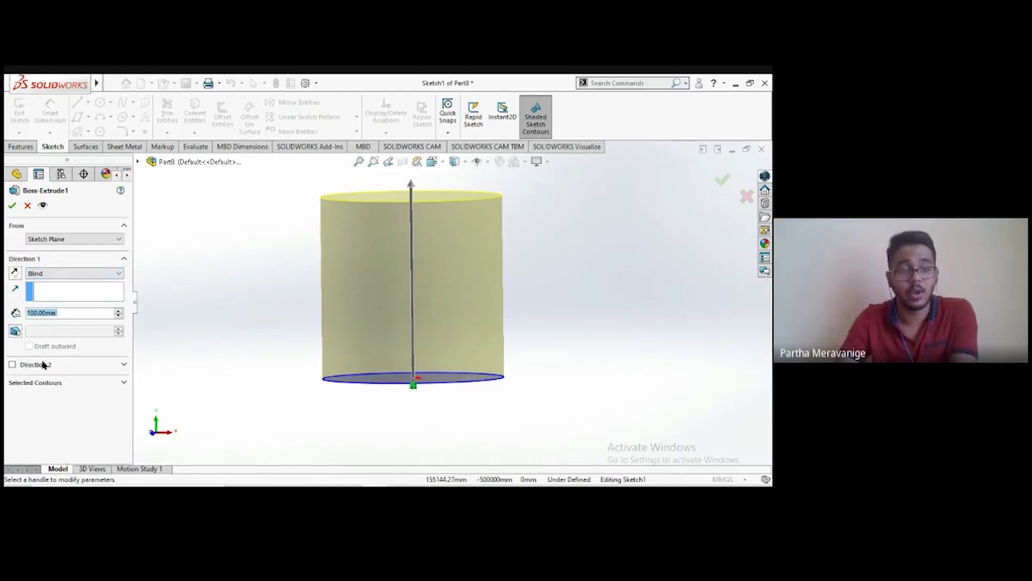
Step: Switch the end condition of Direction 1 to Mid Plane once more and return it to Blind
click(102, 275)
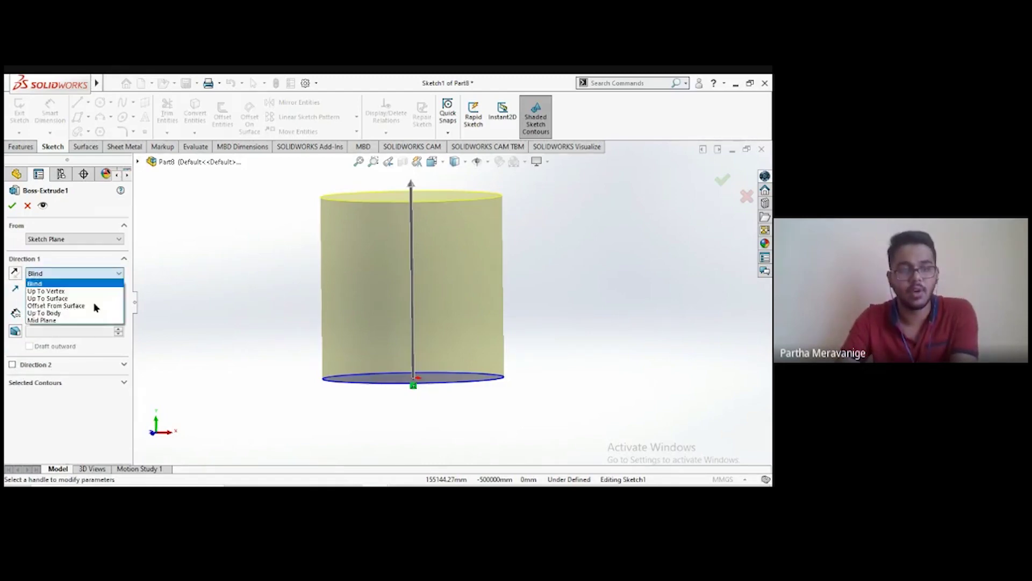
click(73, 321)
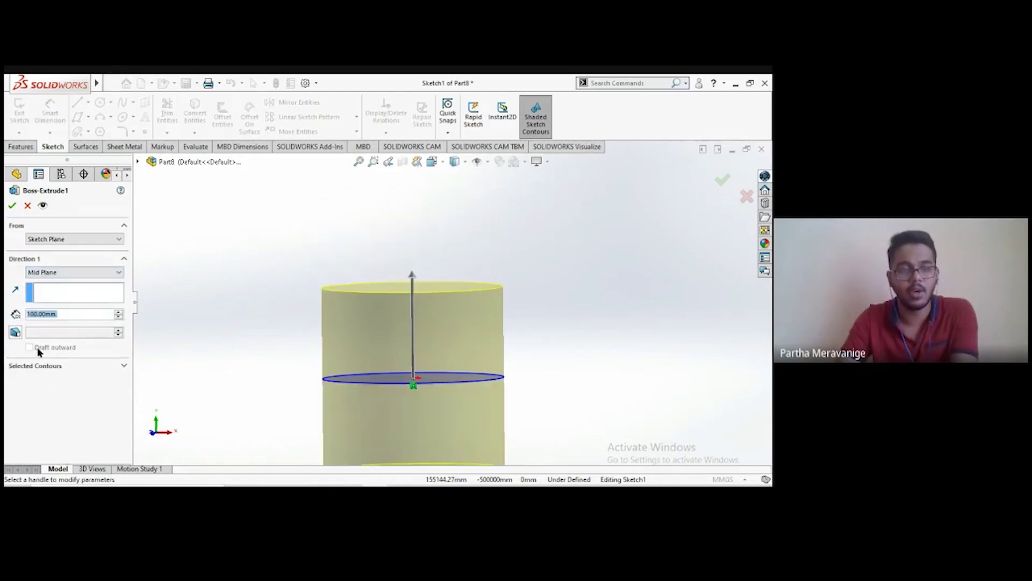
click(81, 272)
click(82, 278)
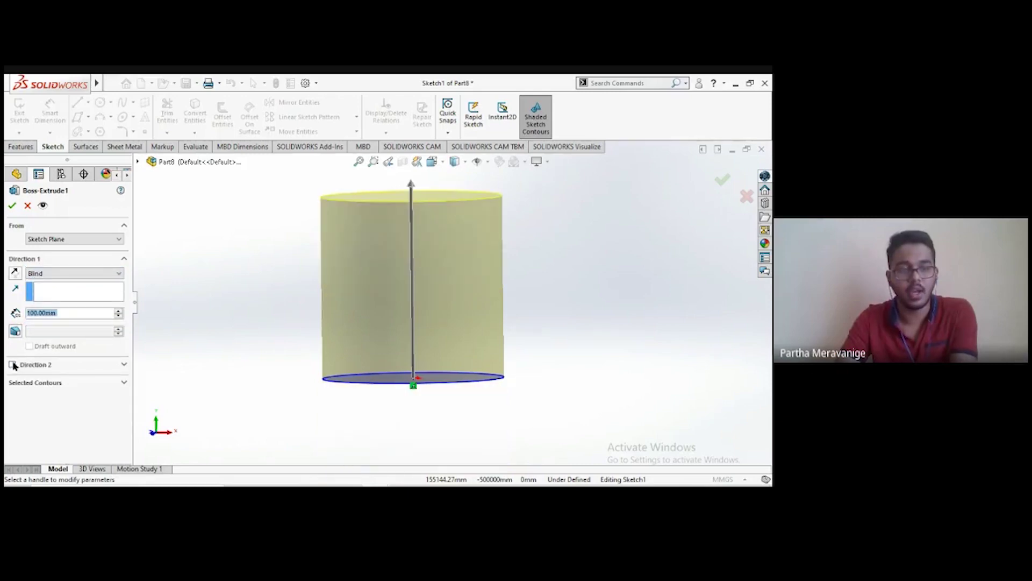
Step: Add a second Blind direction to the extrusion, extending 20 mm below the sketch plane
click(12, 366)
scroll(468, 334, up, 3)
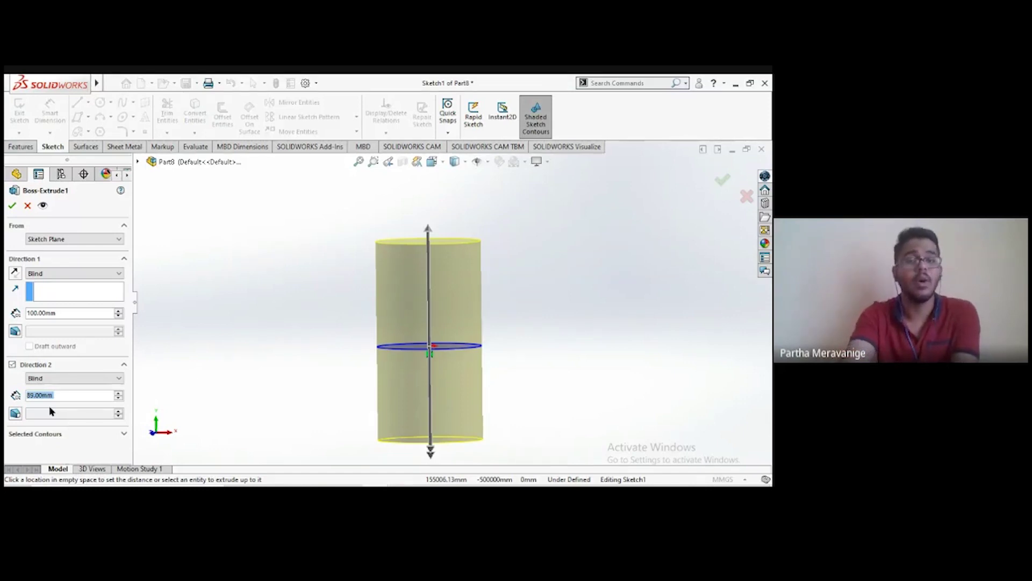
text(20)
key(Return)
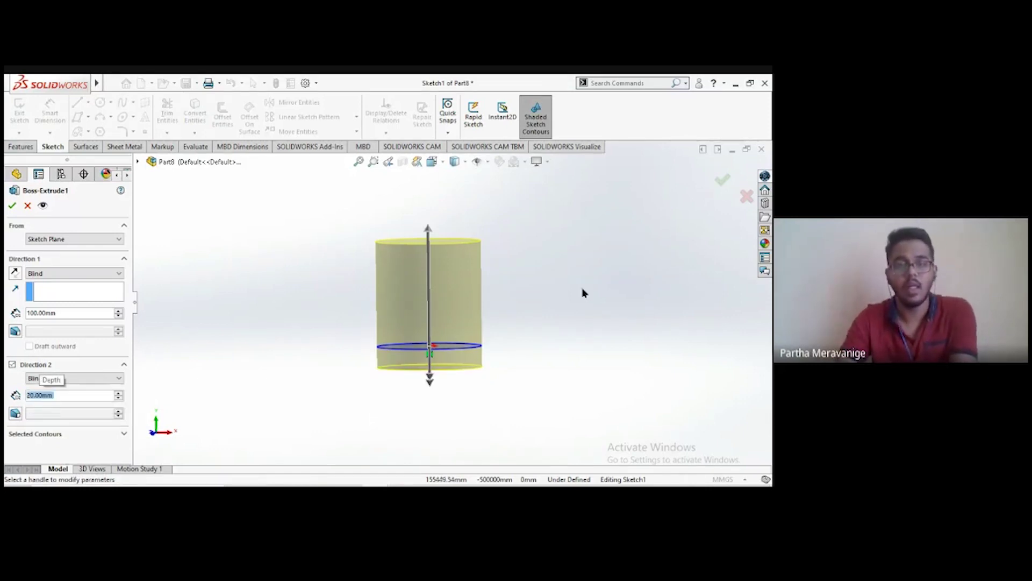
scroll(497, 322, down, 1)
scroll(497, 321, down, 1)
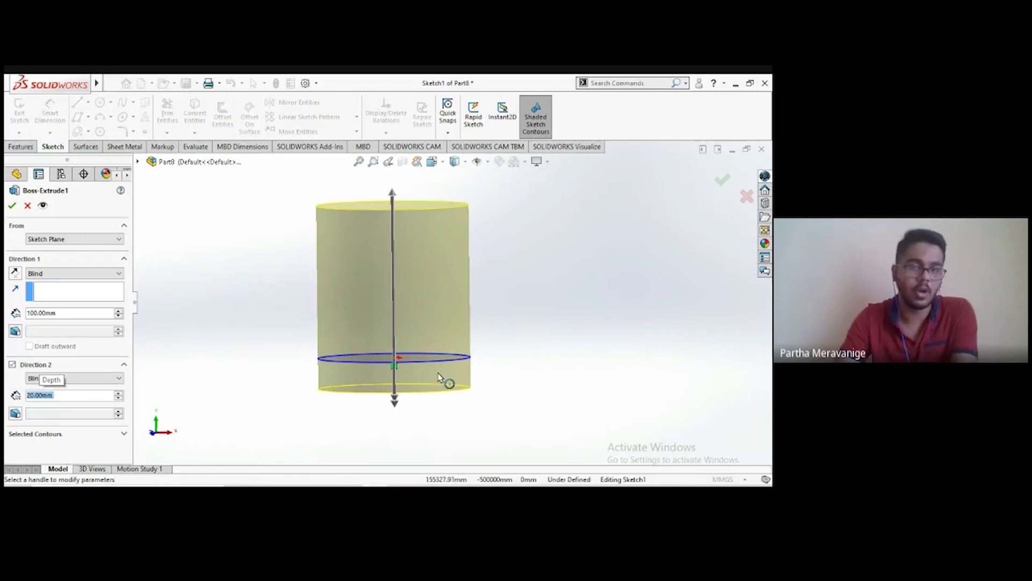
scroll(447, 399, down, 1)
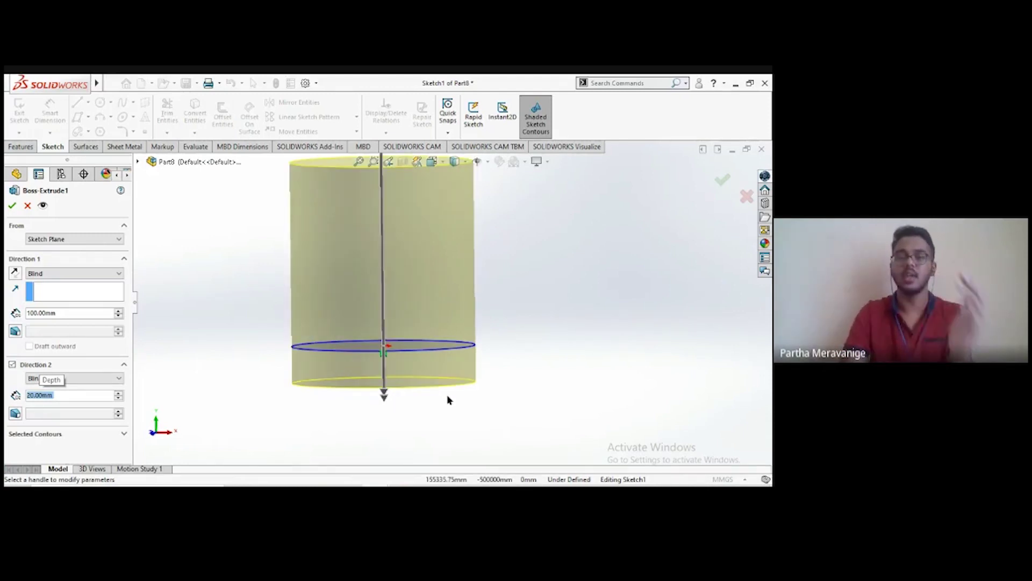
Step: Set the Direction 2 depth to 30 mm and turn Direction 2 off
click(388, 402)
click(388, 400)
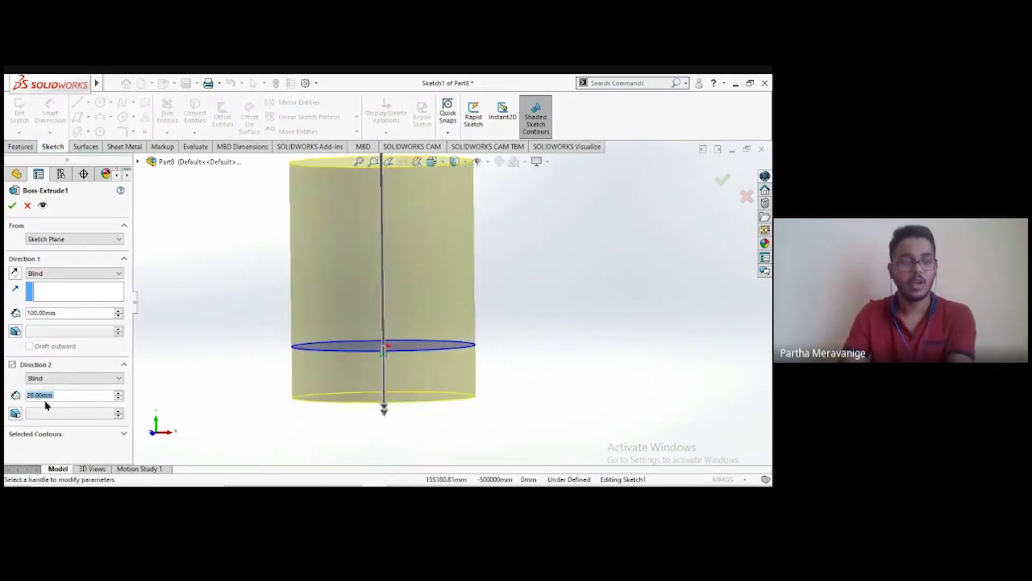
text(30)
key(Return)
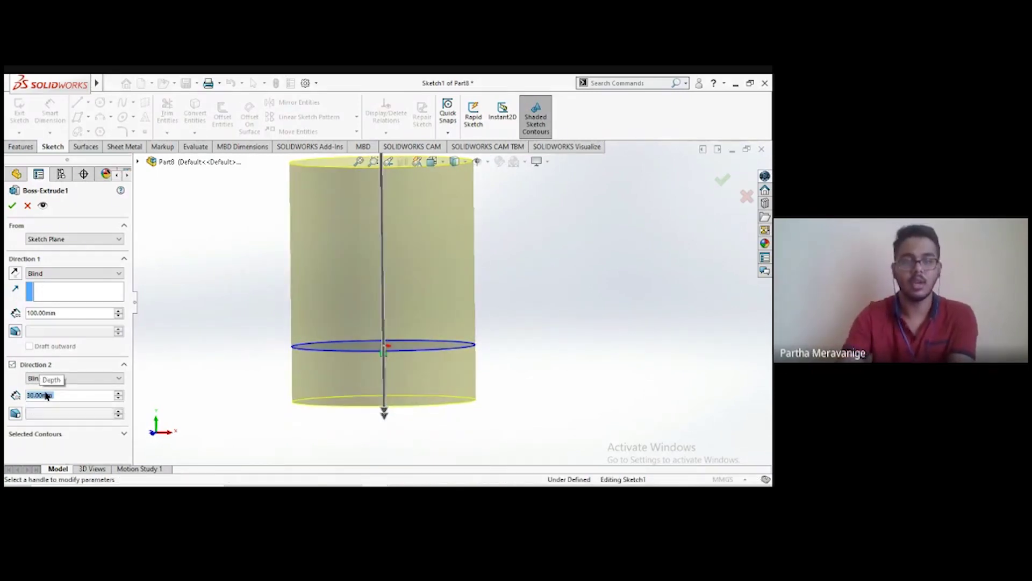
click(12, 366)
scroll(440, 248, up, 3)
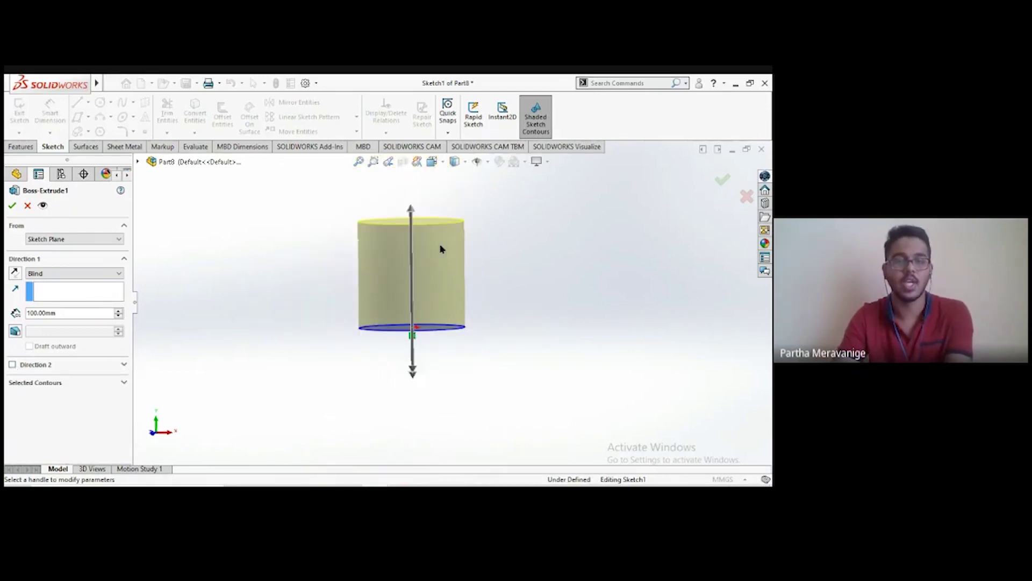
Step: Turn on draft for Direction 1, make it taper outward and increase the angle to 5°
scroll(439, 249, down, 2)
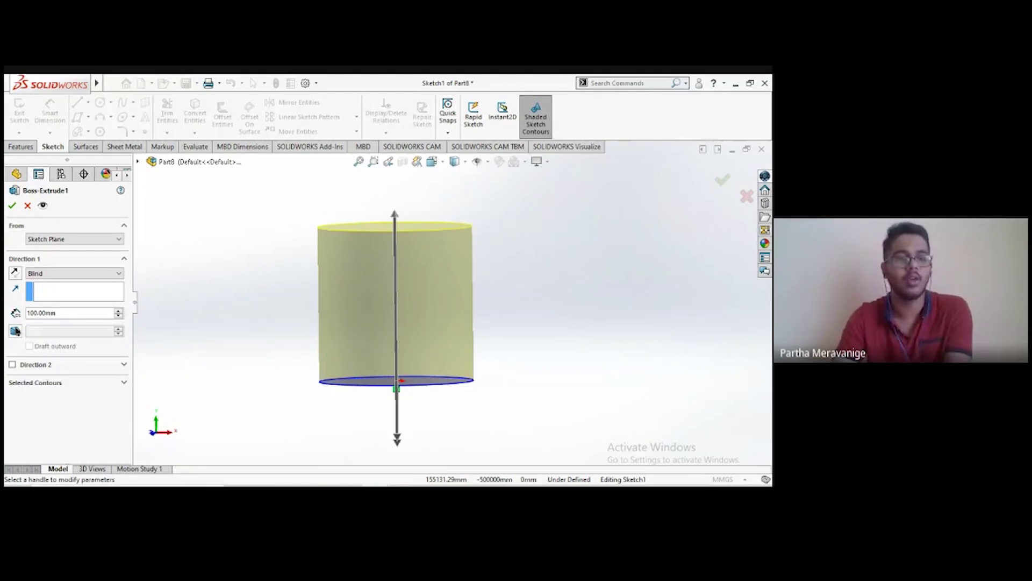
click(16, 331)
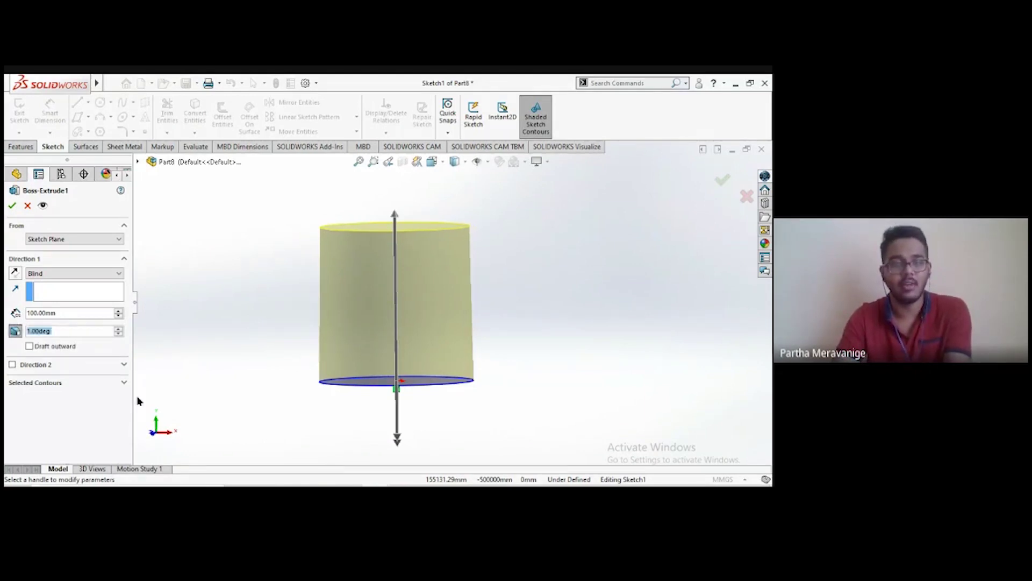
scroll(440, 295, down, 1)
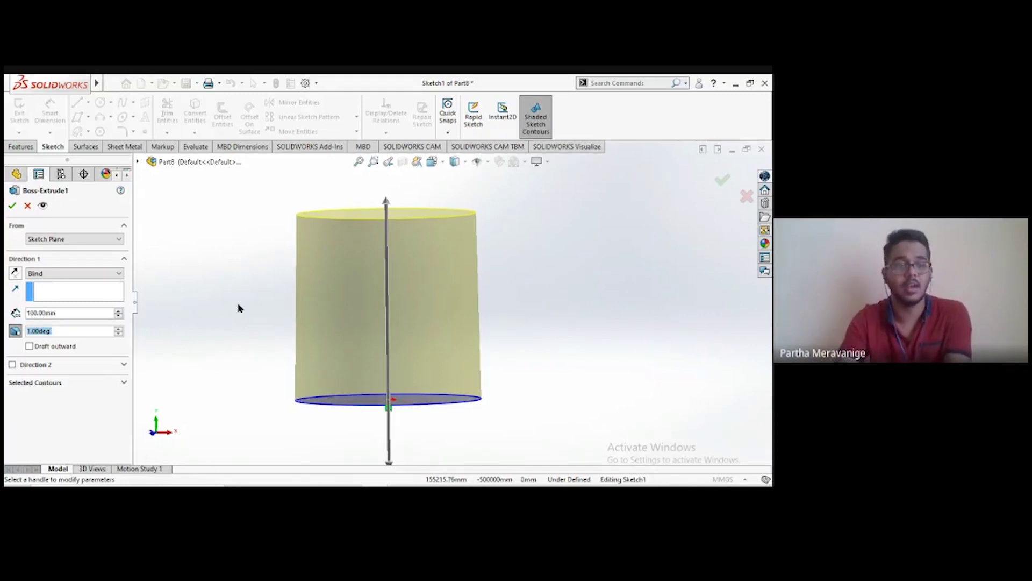
click(29, 347)
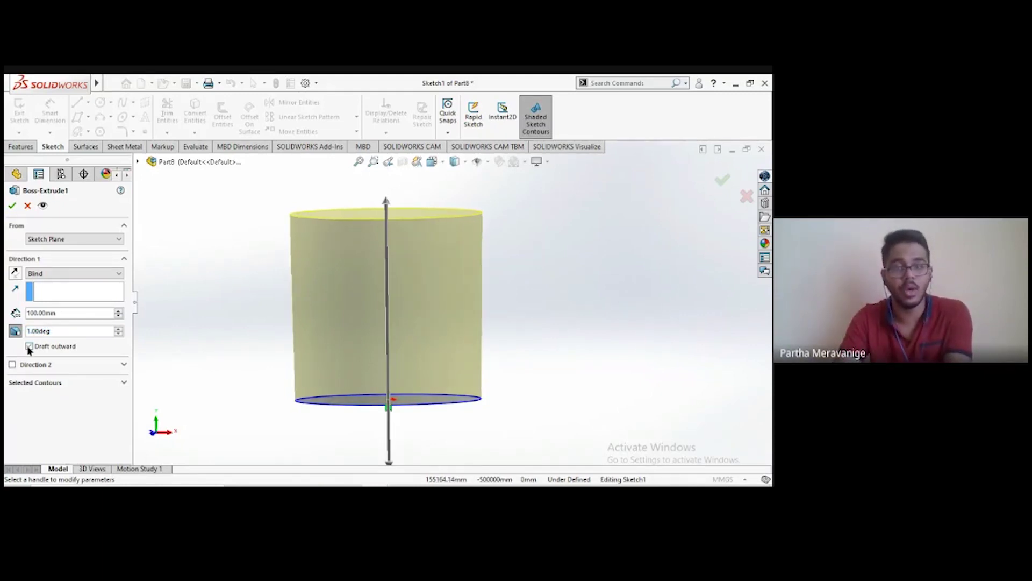
click(119, 329)
click(119, 329)
click(119, 329)
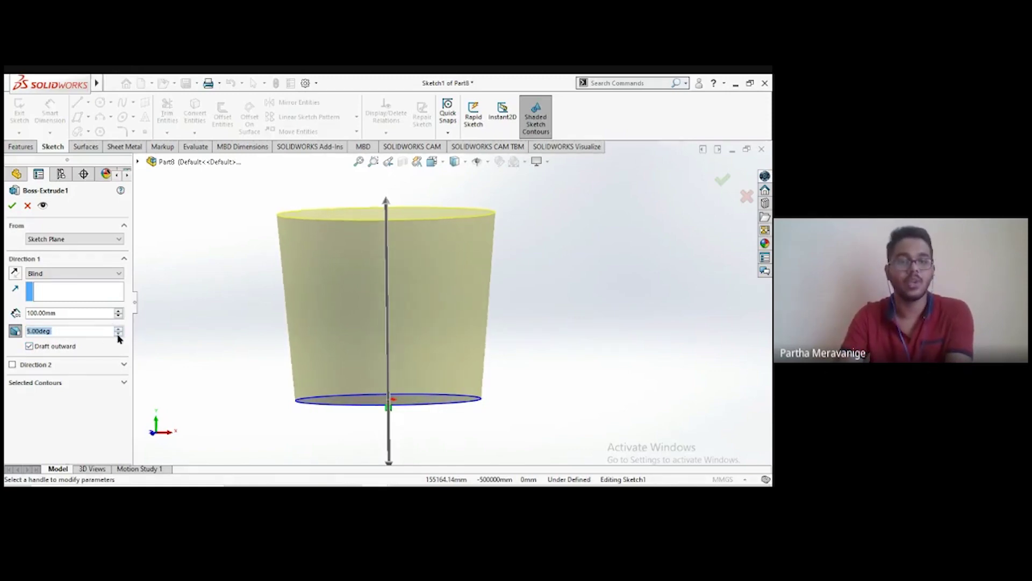
Step: Reduce the outward draft angle to 2° and set it to 8°
click(118, 334)
click(118, 334)
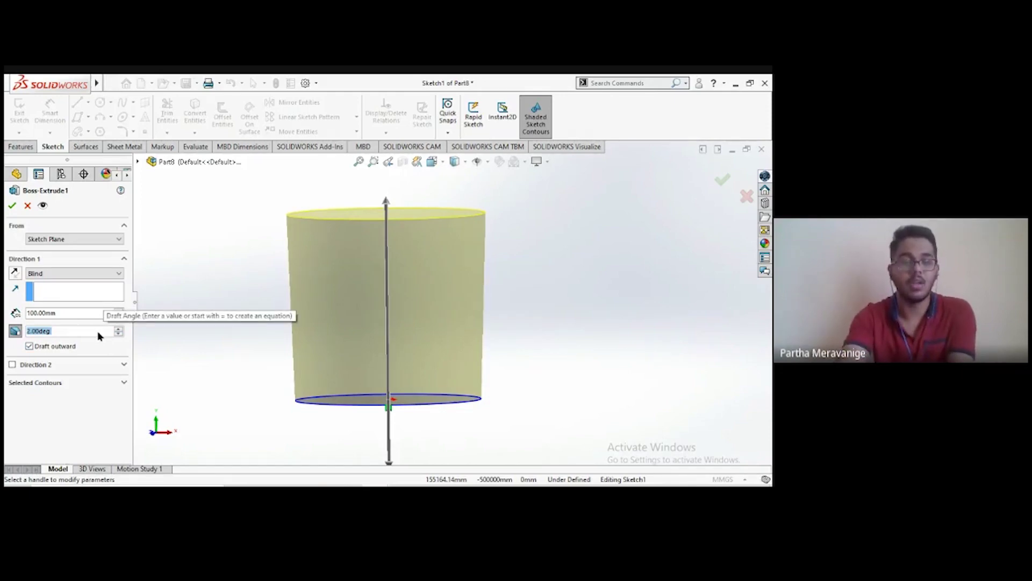
text(8)
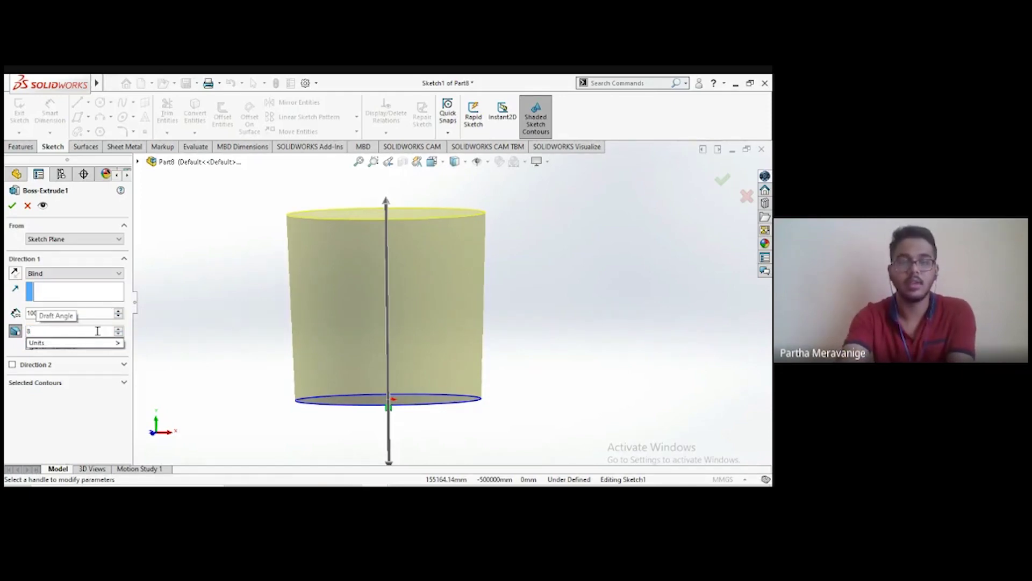
key(Return)
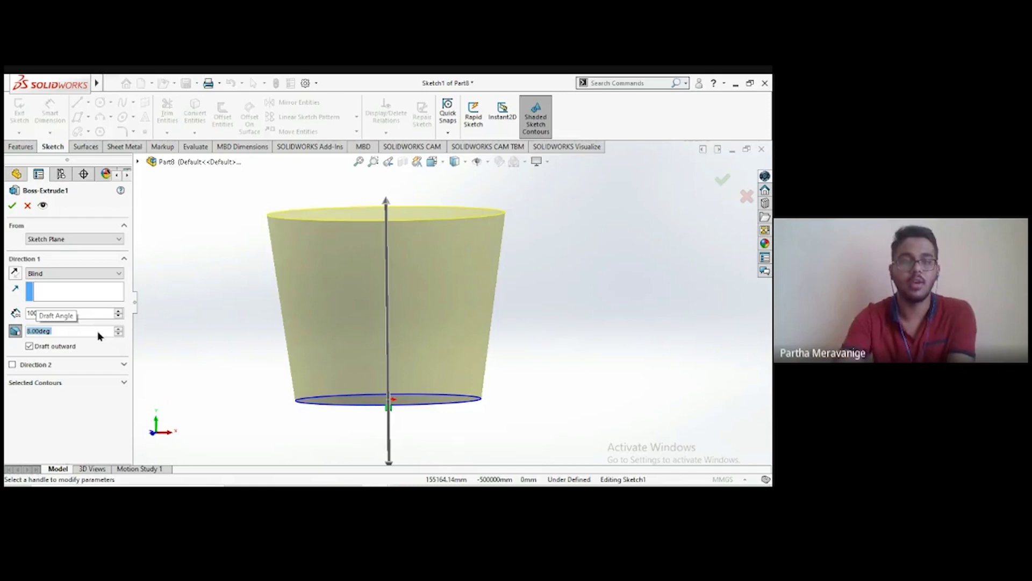
Step: Turn the draft off and finish the 100 mm Blind boss extrusion of the circle
click(15, 335)
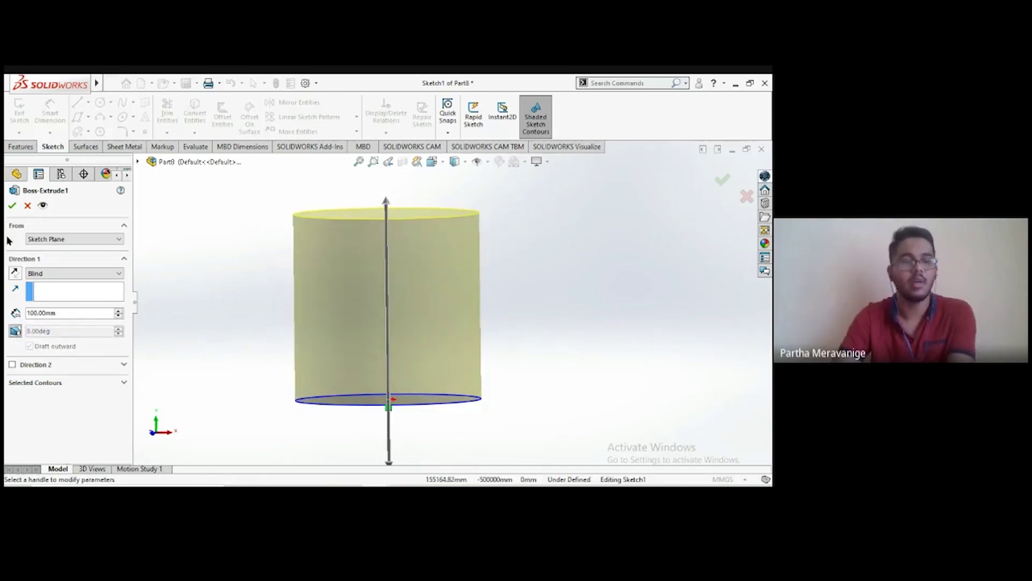
click(11, 205)
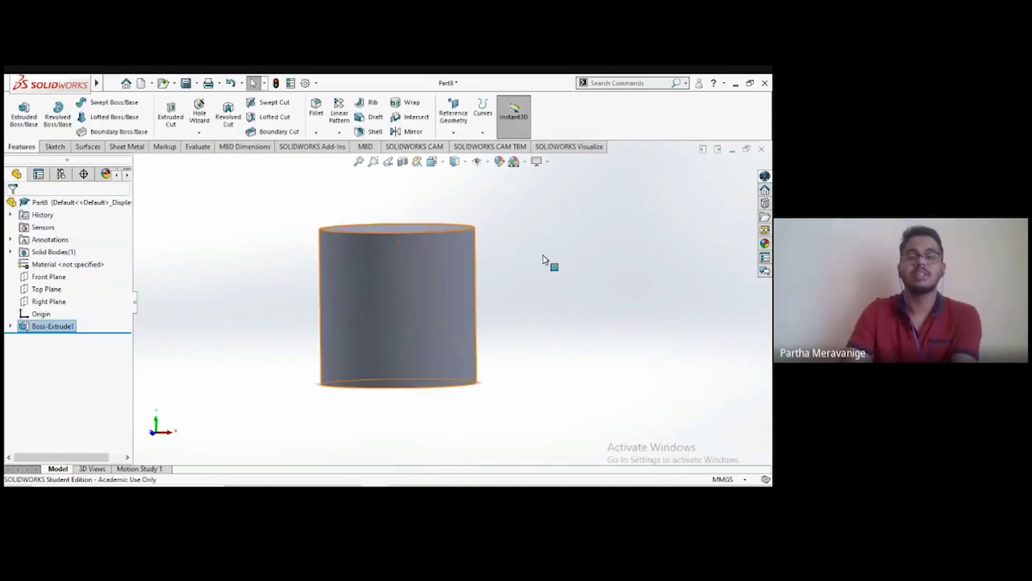
Step: Start a new sketch on the cylinder's top face and view it normal to the screen
middle_drag(237, 226, 245, 270)
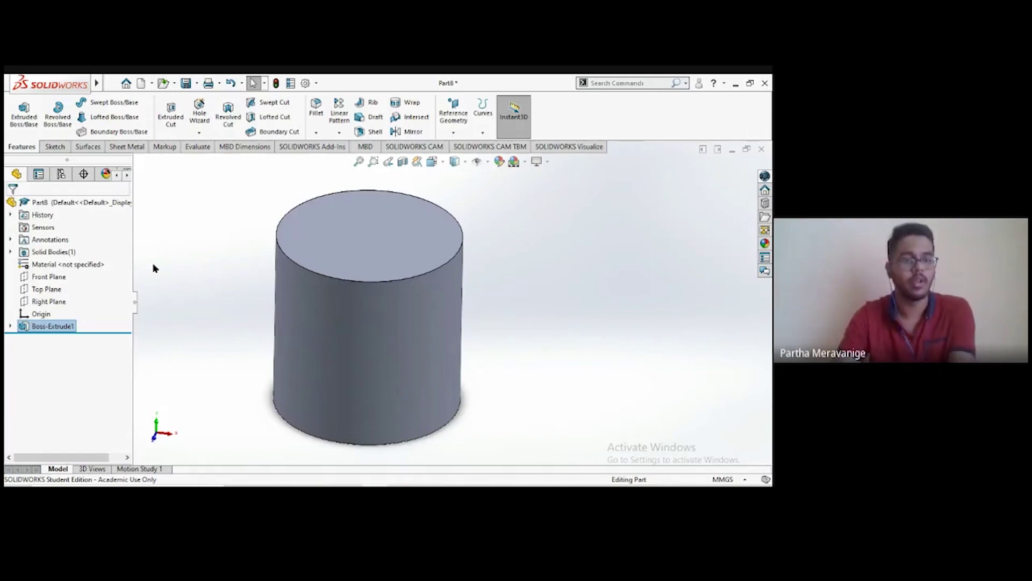
click(354, 252)
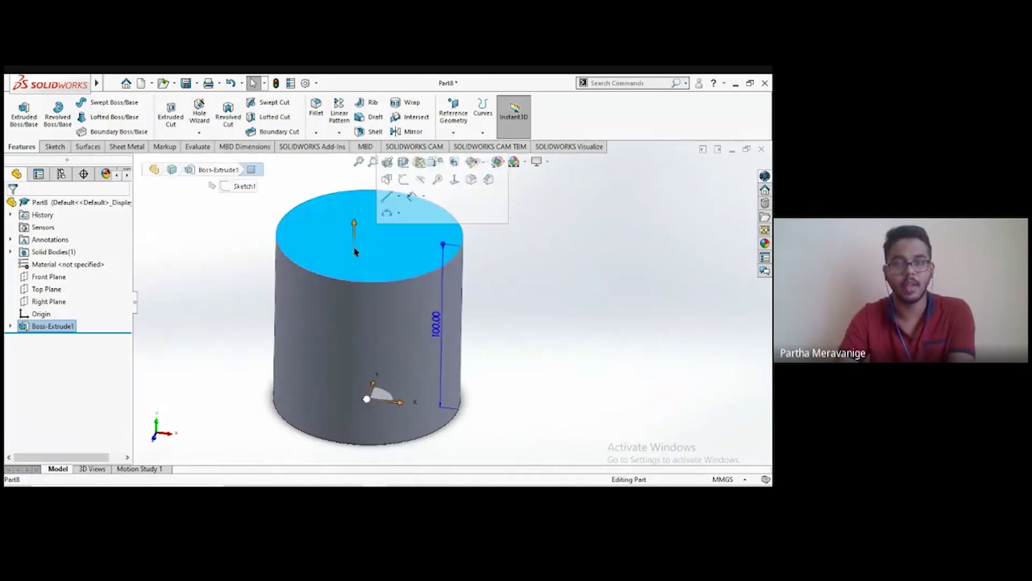
right_click(330, 243)
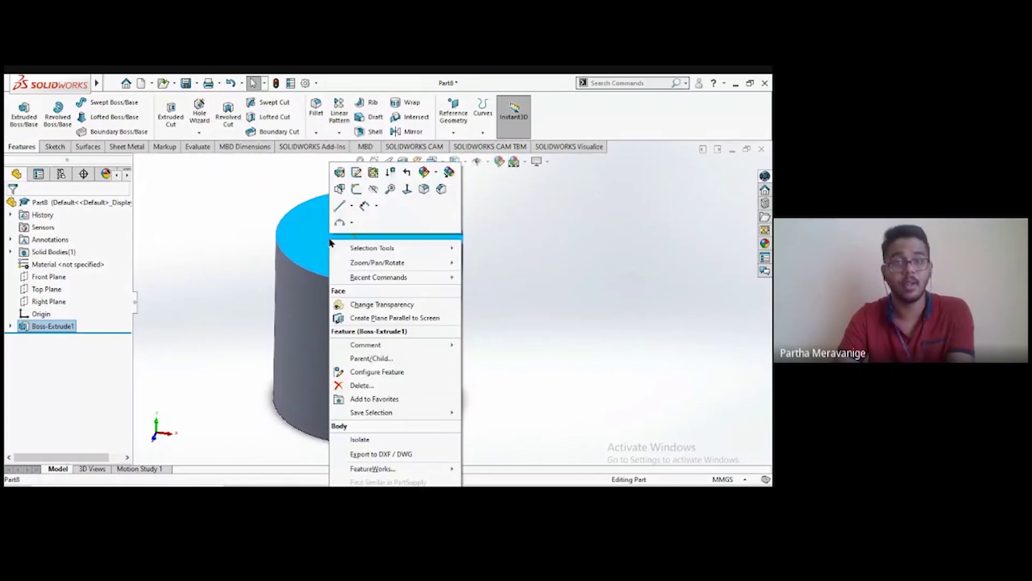
click(354, 190)
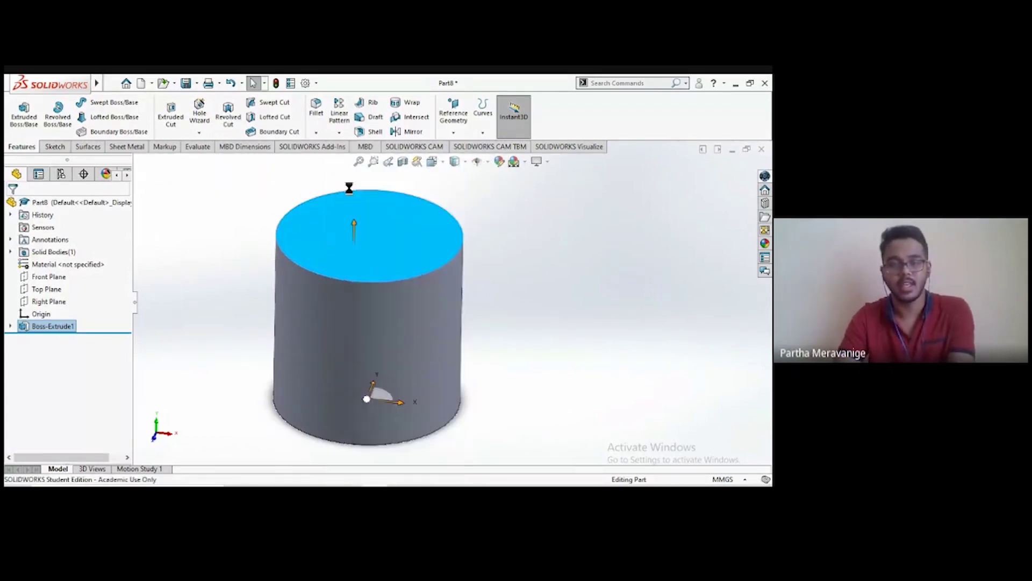
click(433, 162)
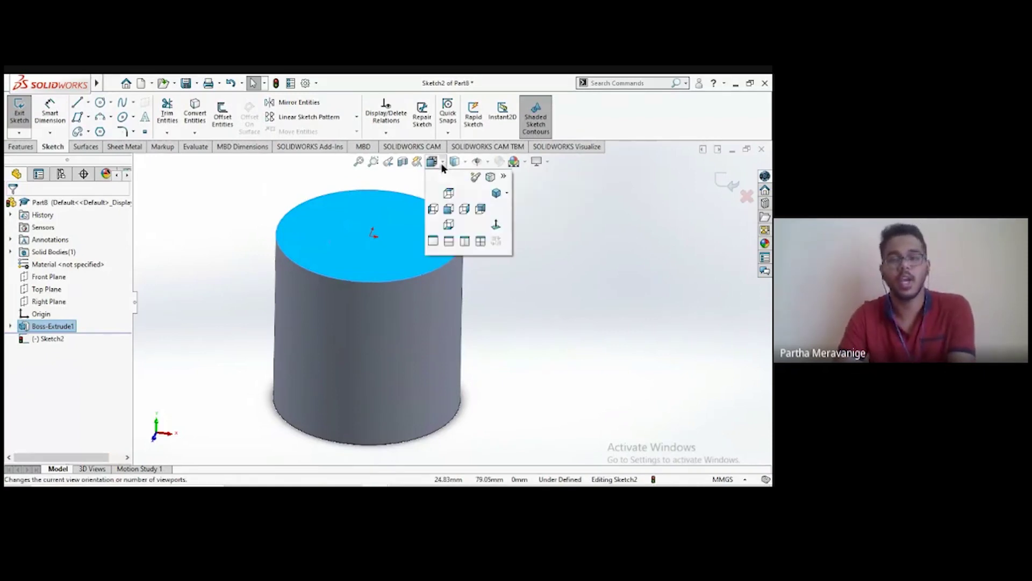
click(495, 223)
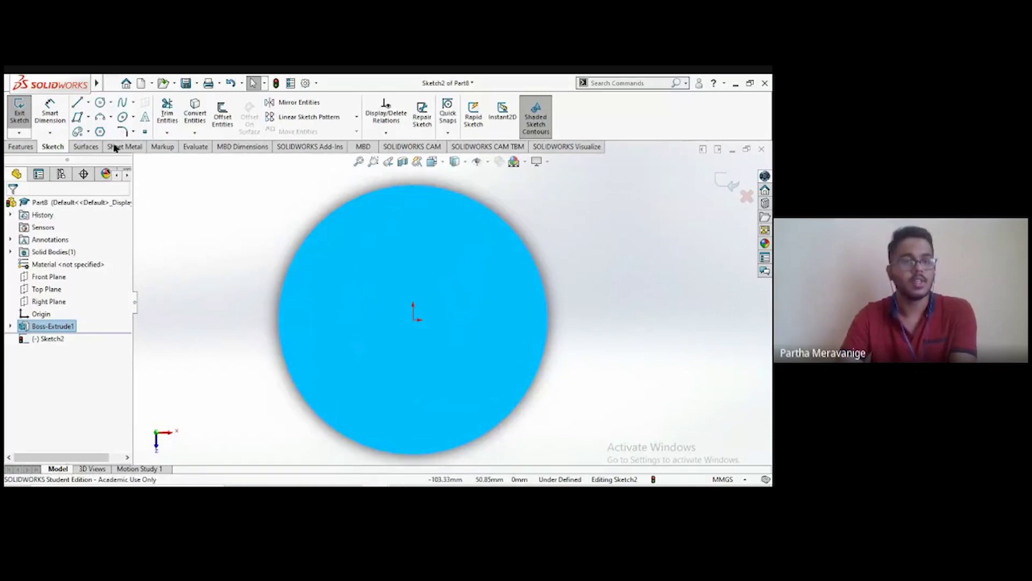
Step: Sketch a 50 mm diameter circle centred on the origin of the cylinder's top face
click(100, 102)
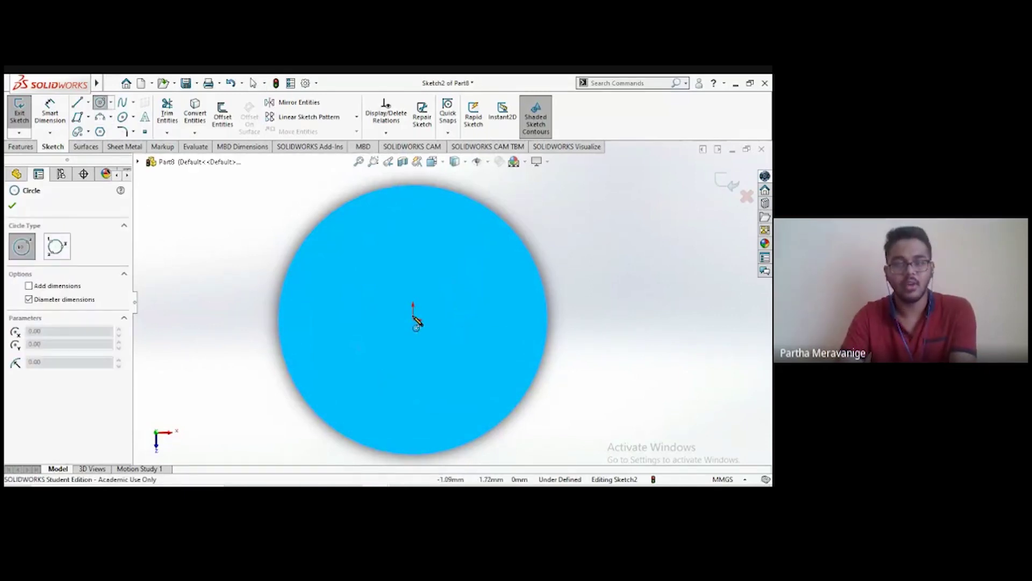
click(415, 321)
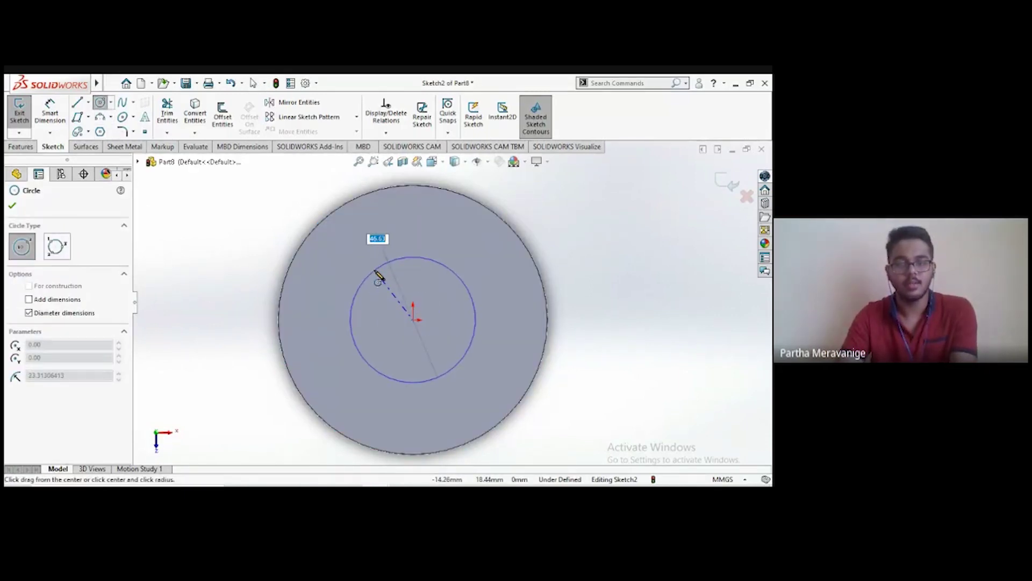
text(50)
key(Return)
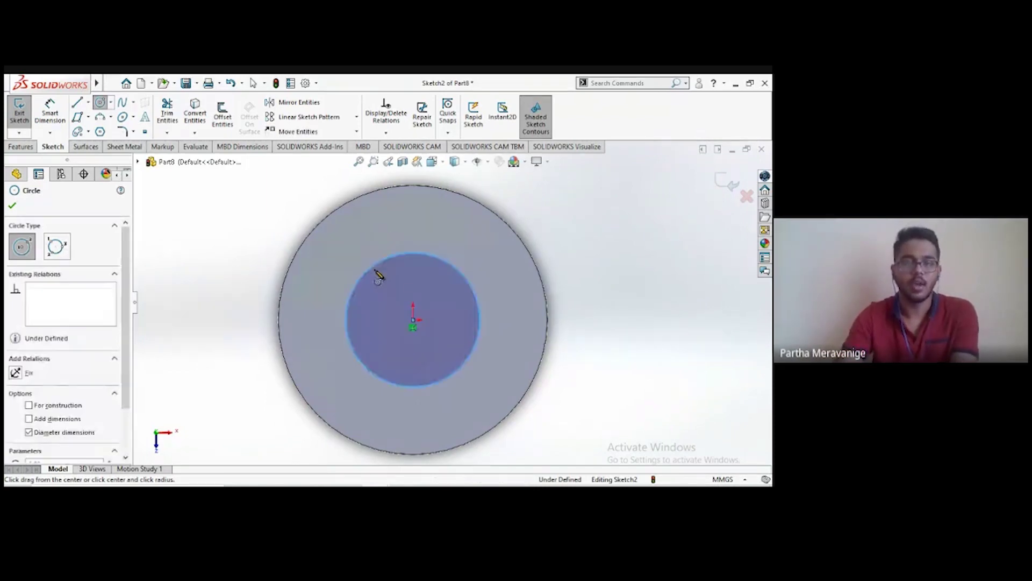
click(12, 205)
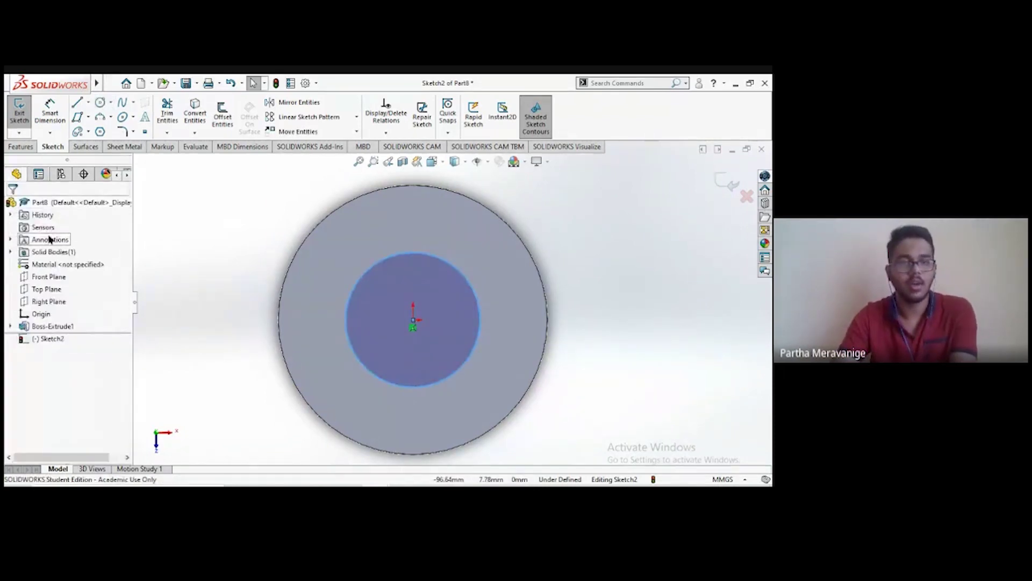
Step: Cut the 50 mm circle downward through the cylinder with a Blind Extruded Cut 100 mm deep
click(28, 150)
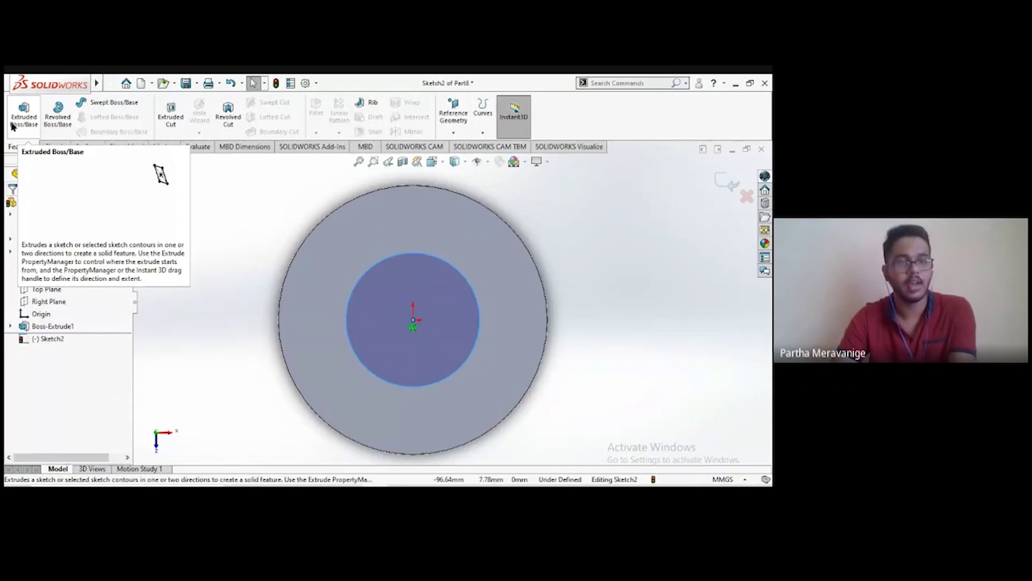
click(182, 119)
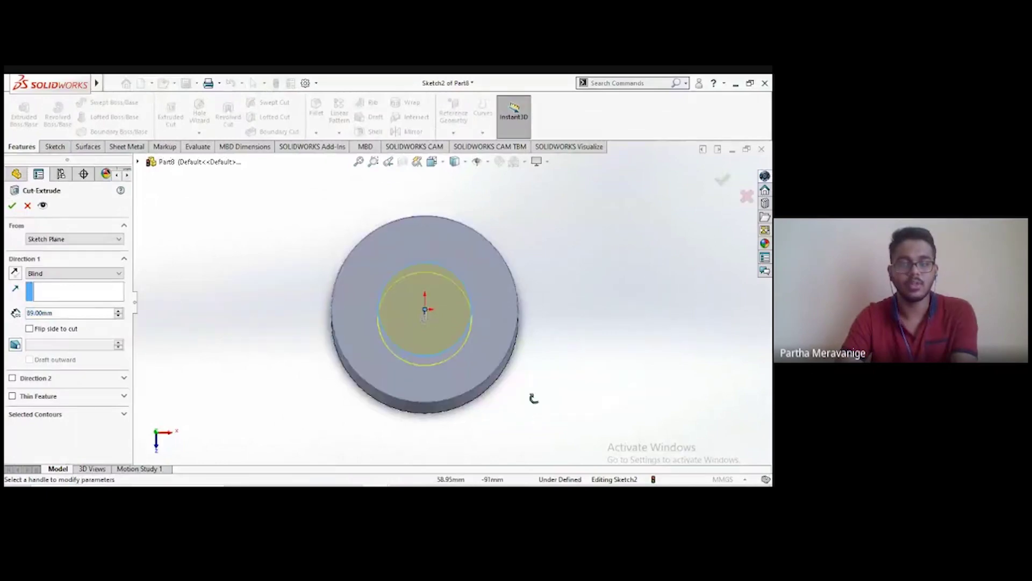
middle_drag(534, 398, 538, 270)
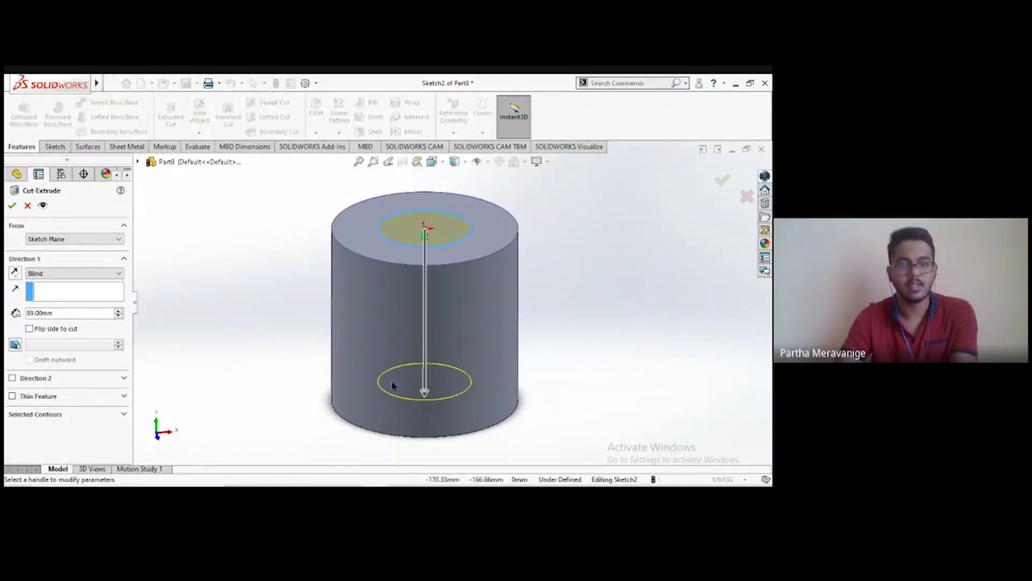
middle_drag(581, 410, 6, 337)
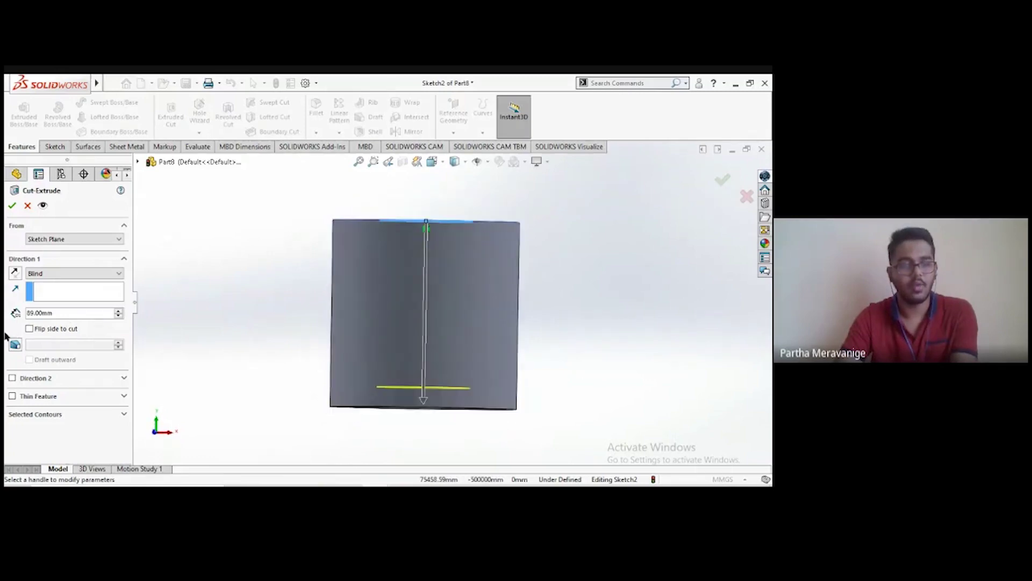
click(63, 310)
text(1)
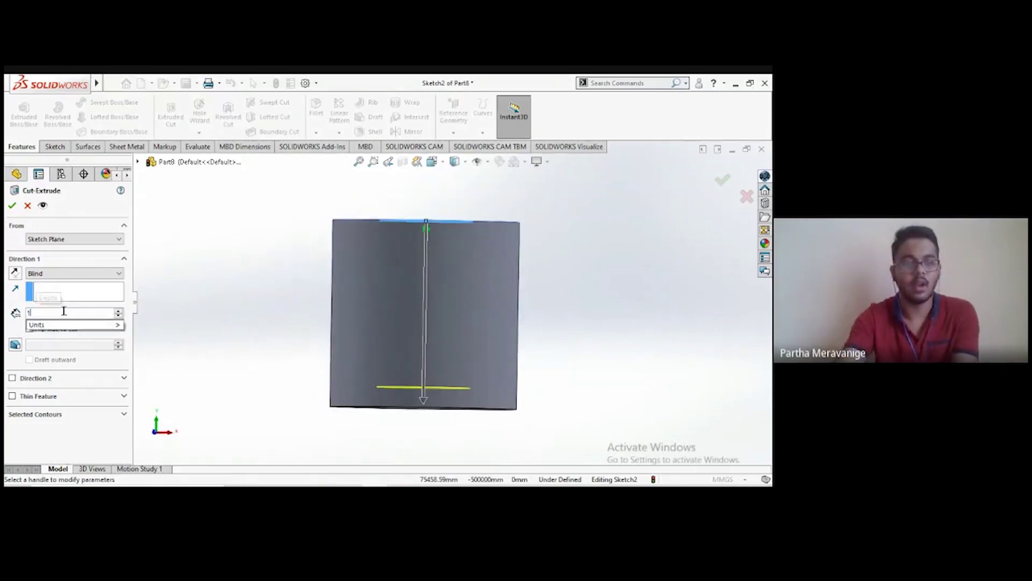
text(00)
key(Return)
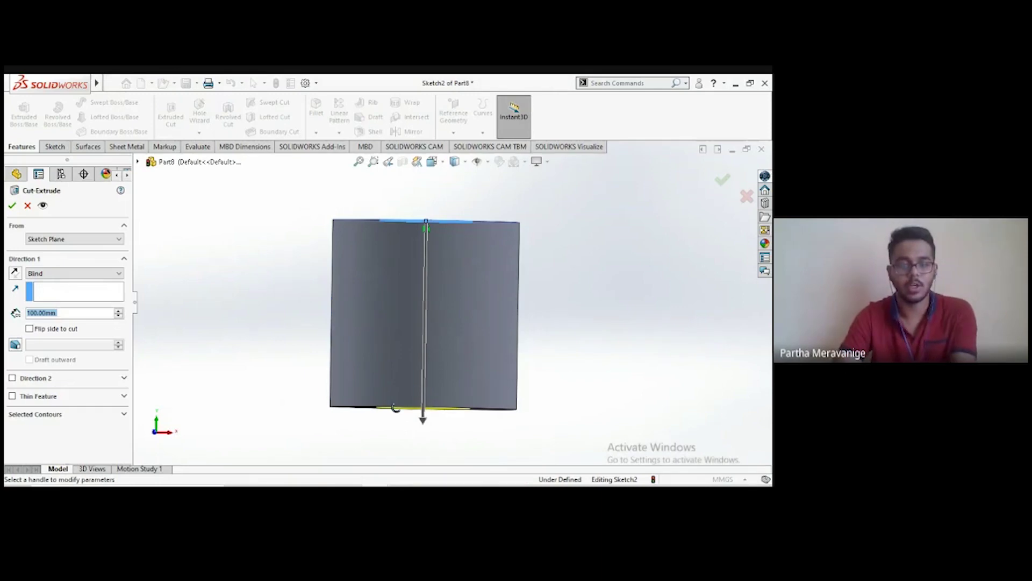
key(ctrl+7)
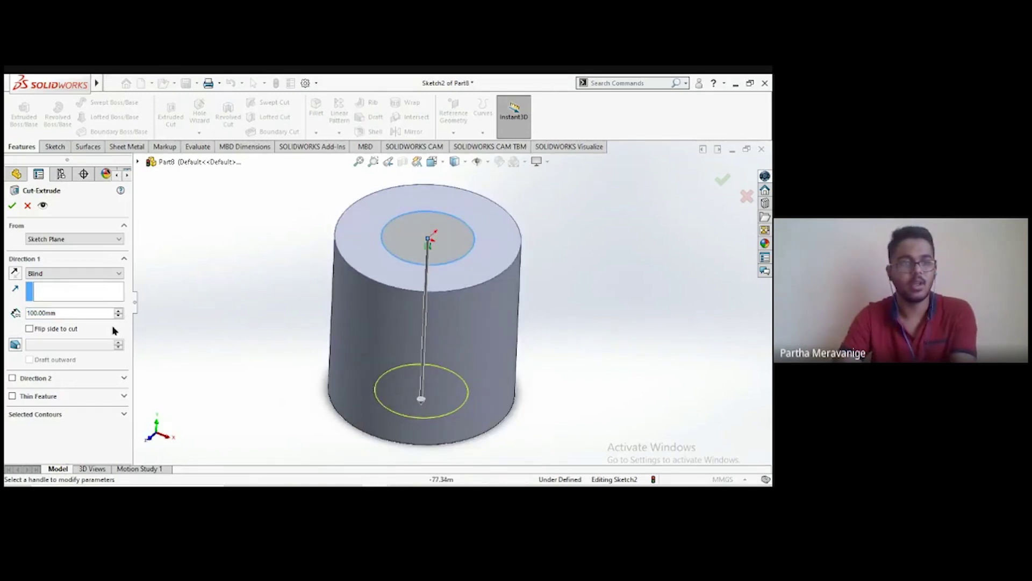
key(Return)
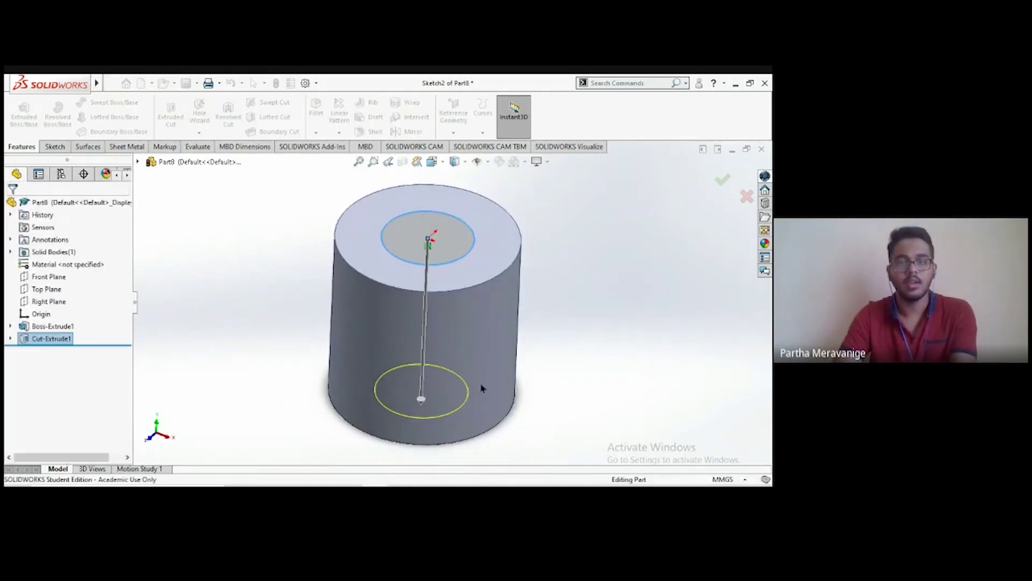
Step: Open the 50 mm hole's cut feature for editing and choose Sketch Plane as its start condition
middle_drag(623, 350, 608, 390)
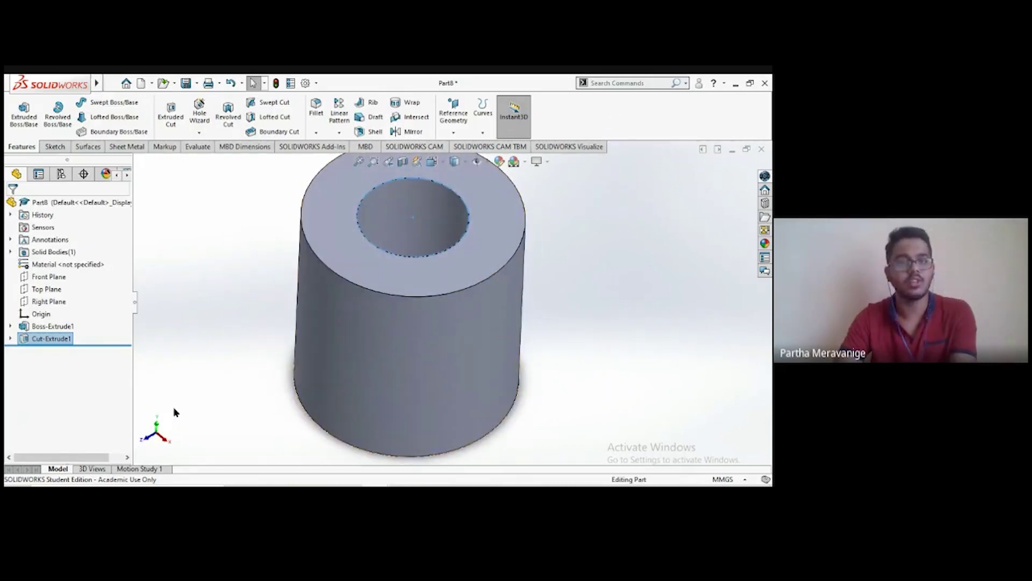
right_click(61, 341)
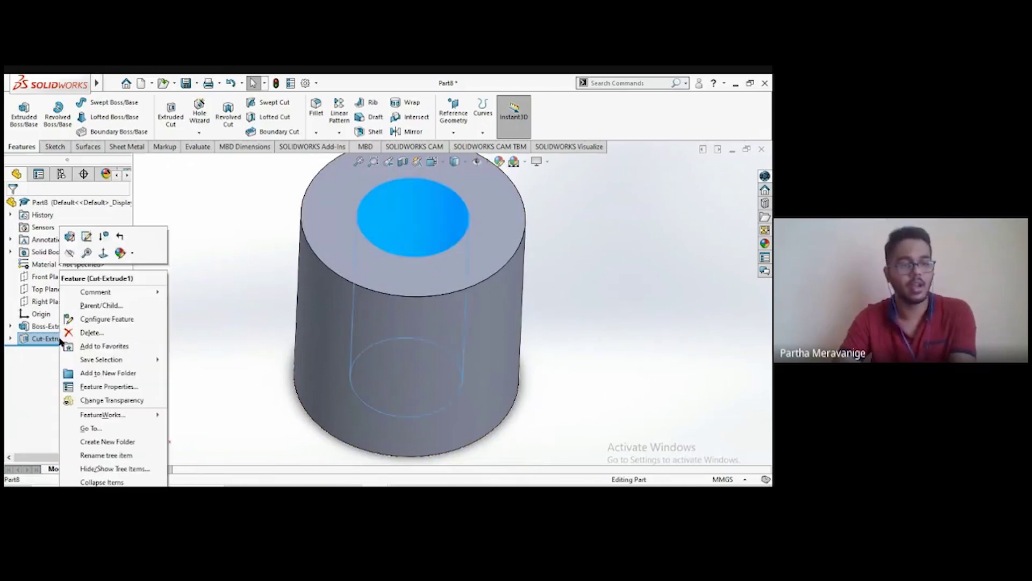
click(68, 237)
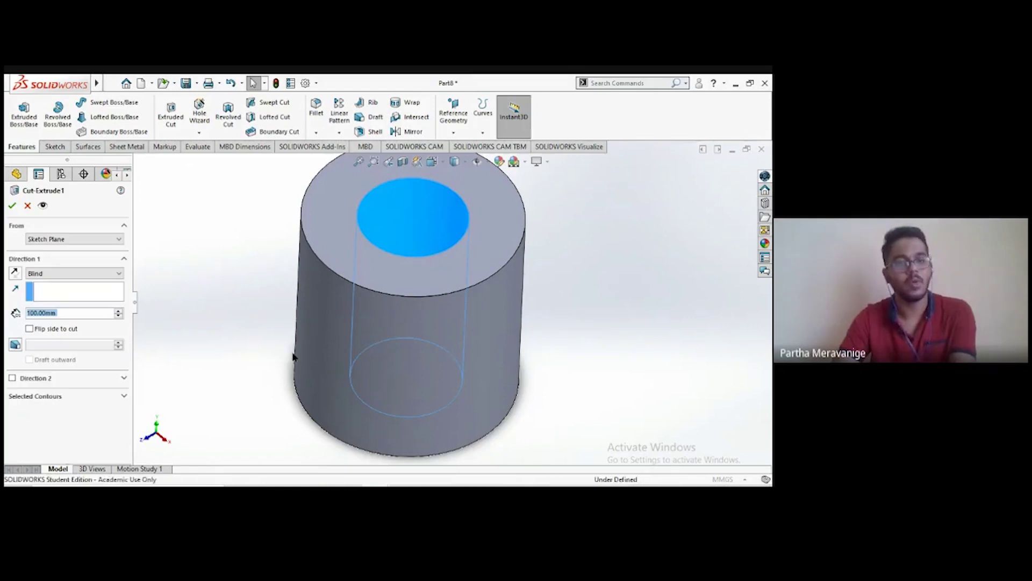
click(64, 239)
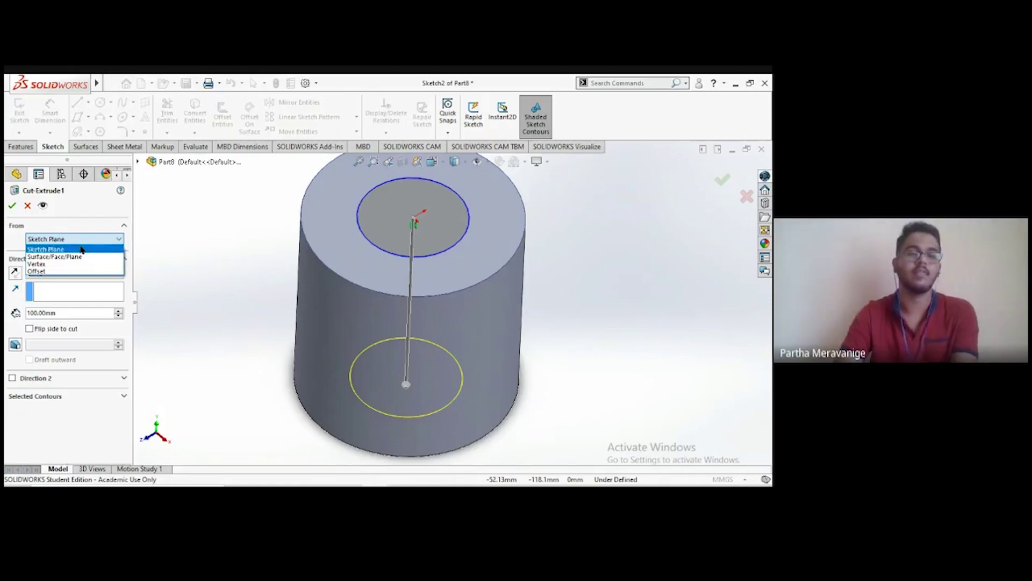
click(81, 249)
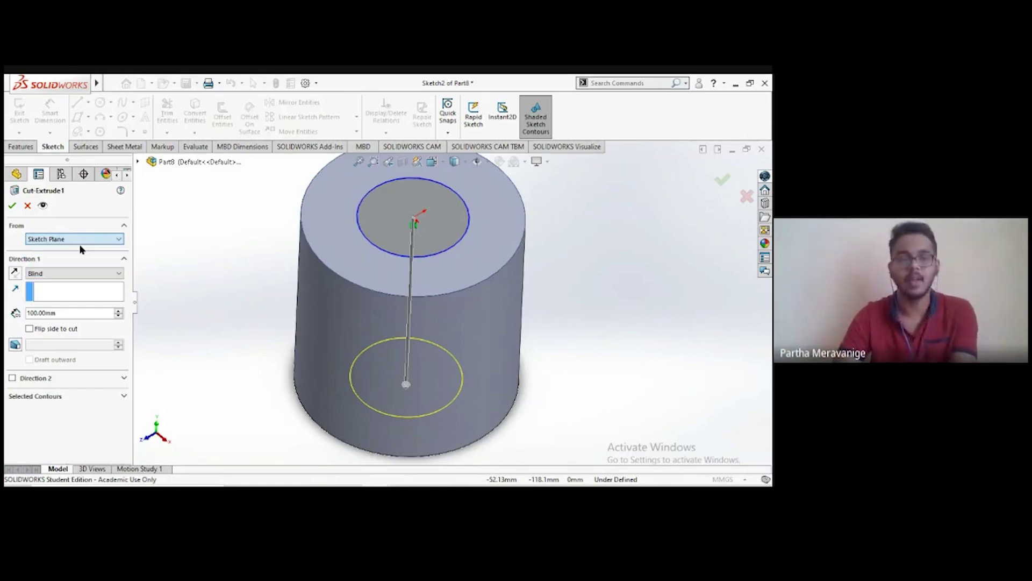
Step: Change the cut's Direction 1 end condition to Through All and inspect the preview at the cylinder's bottom face
click(72, 274)
click(72, 274)
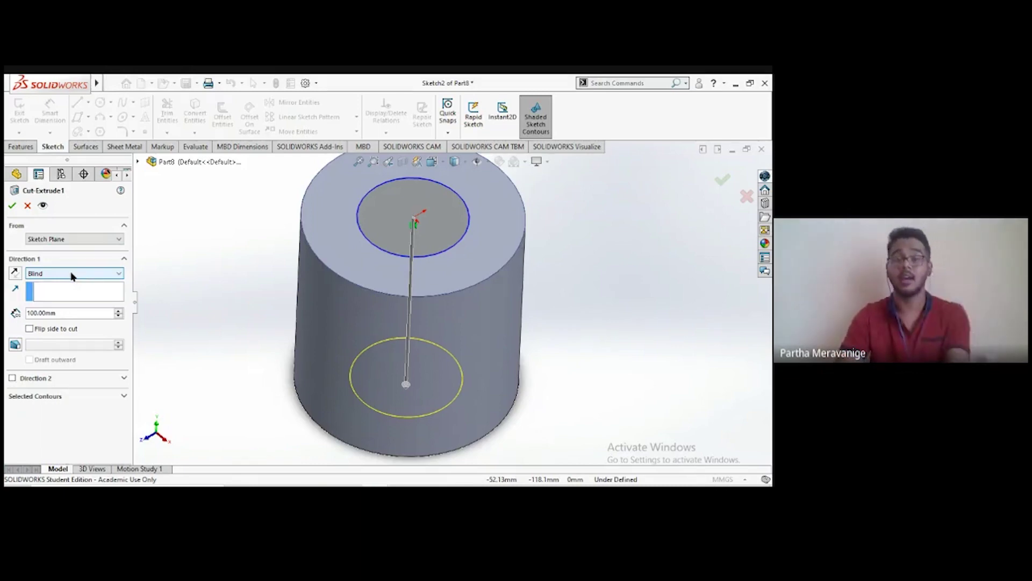
click(72, 274)
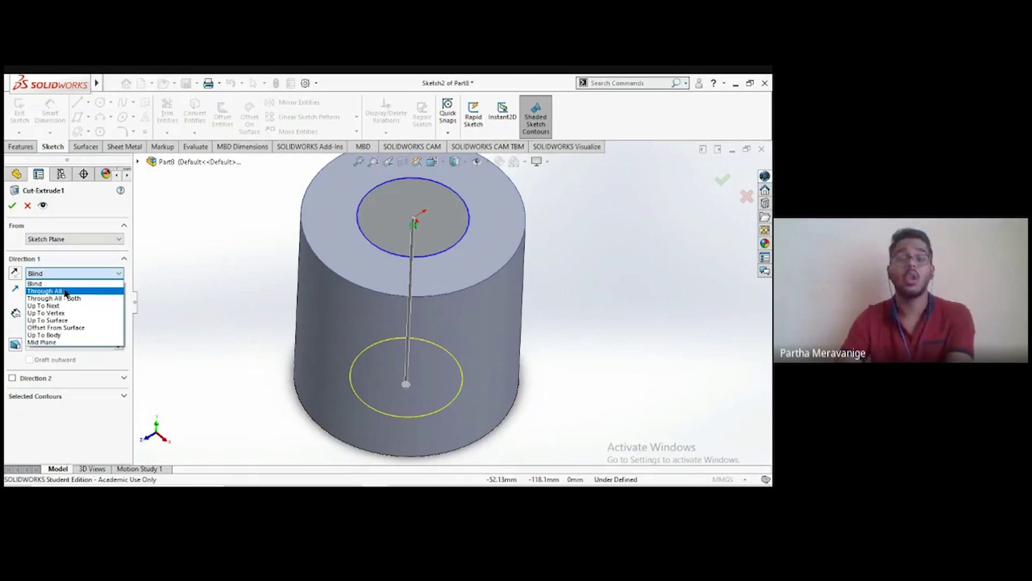
click(65, 291)
scroll(465, 339, up, 2)
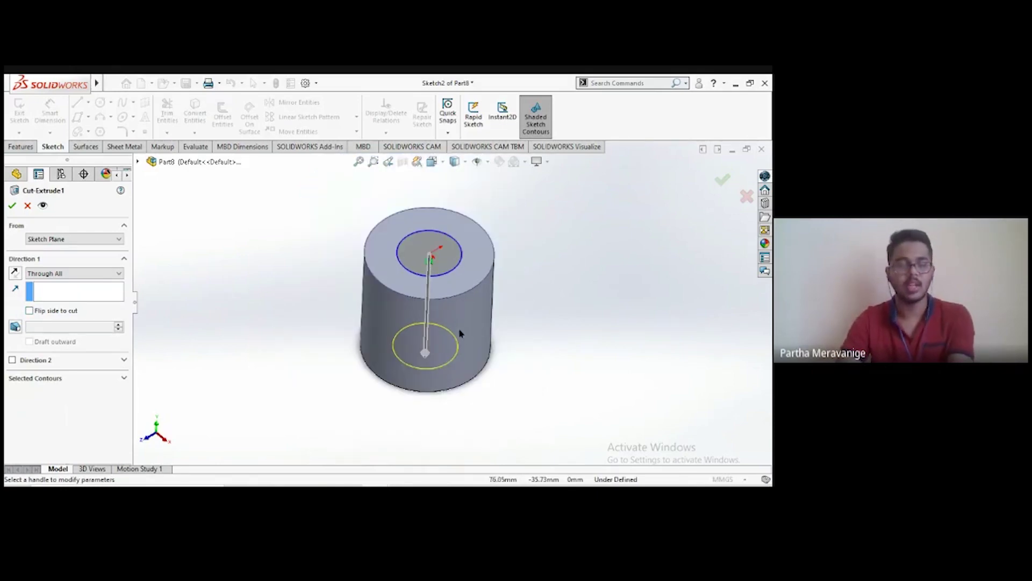
key(ctrl+1)
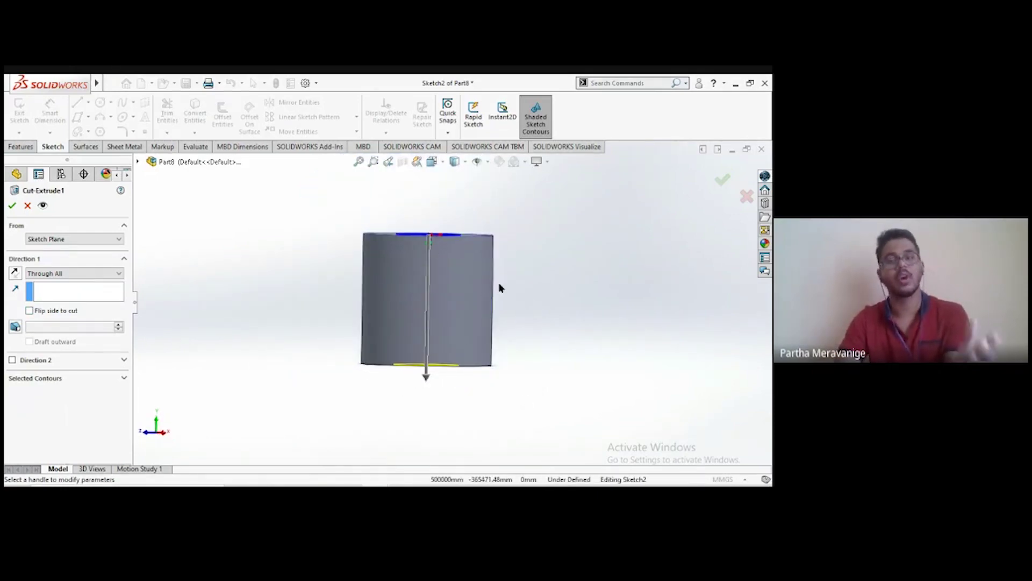
scroll(439, 391, down, 2)
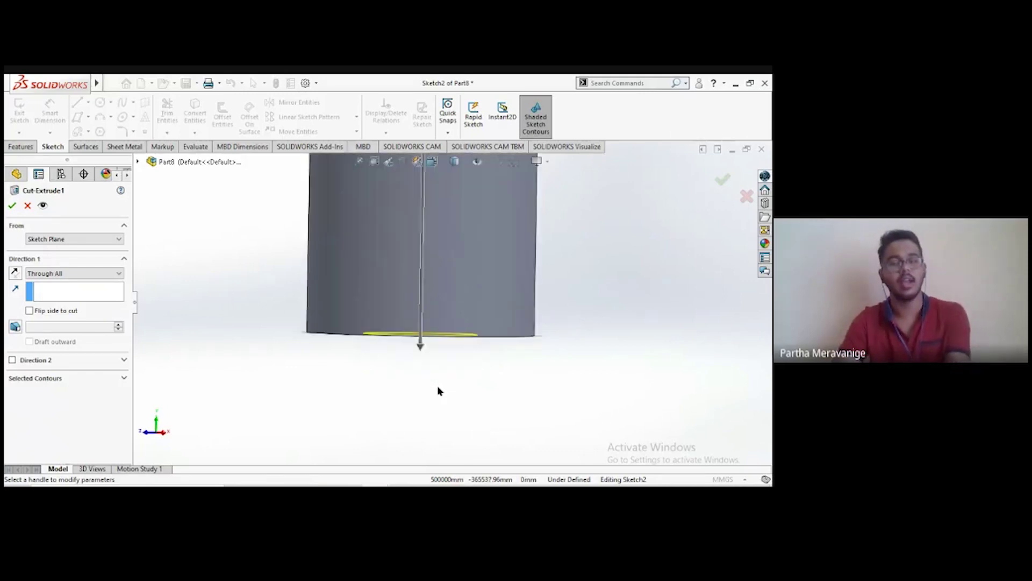
mouse_move(477, 382)
middle_down()
mouse_move(463, 306)
mouse_move(460, 395)
middle_up()
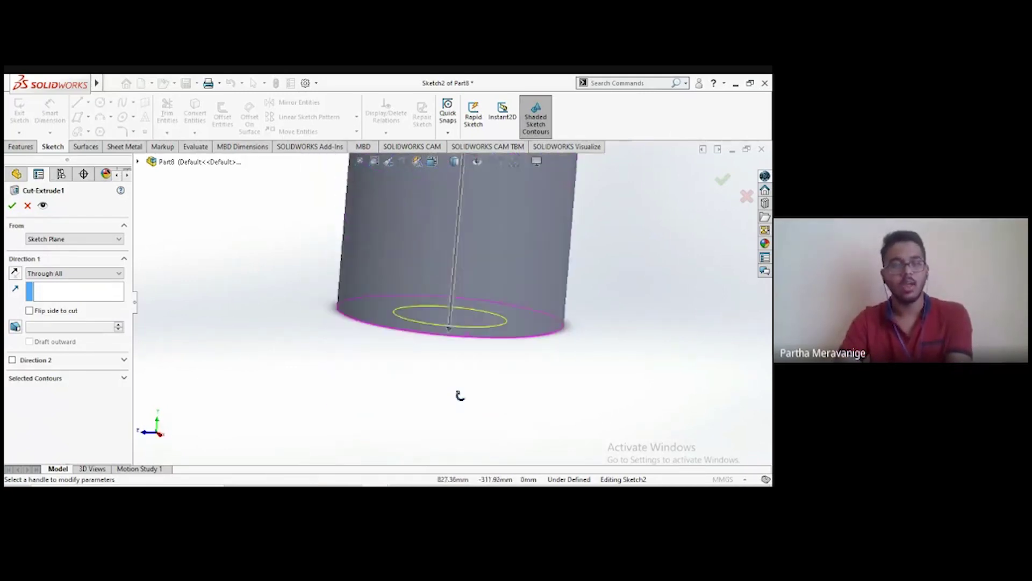
key(ctrl+7)
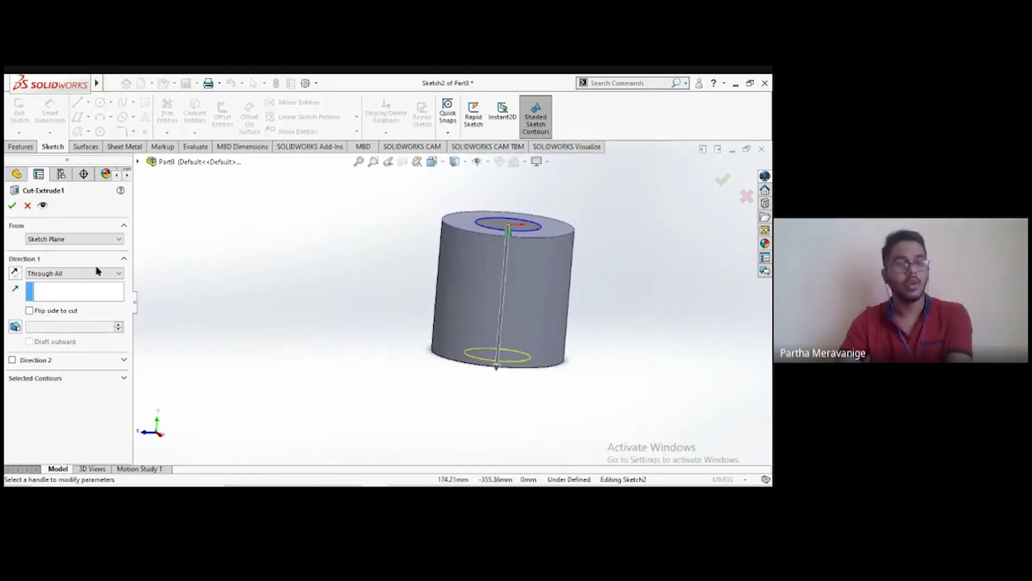
Step: Try the Mid Plane end condition on the cut and inspect its preview on both sides of the sketch plane
click(97, 273)
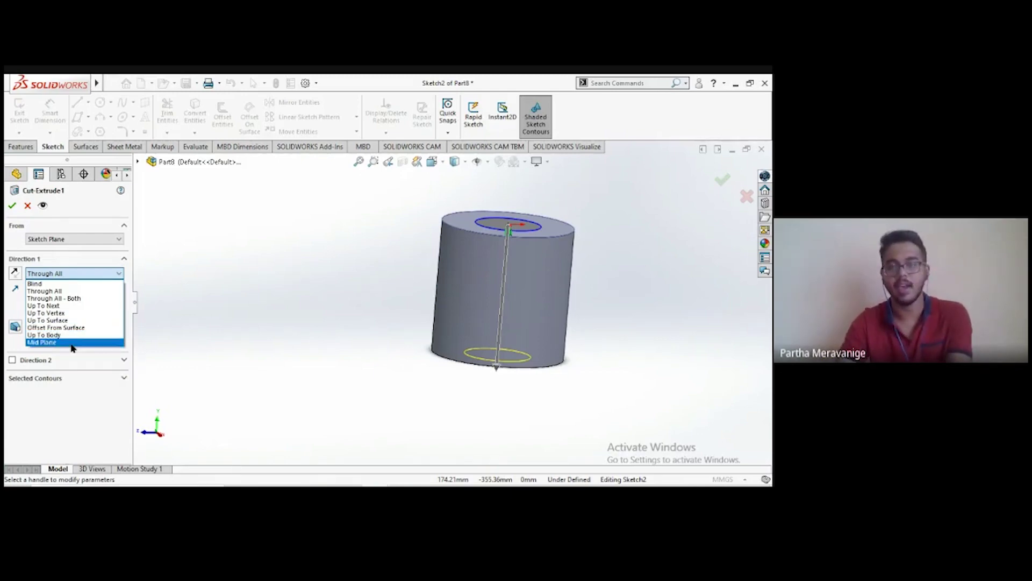
click(54, 342)
scroll(523, 228, down, 2)
scroll(522, 228, up, 1)
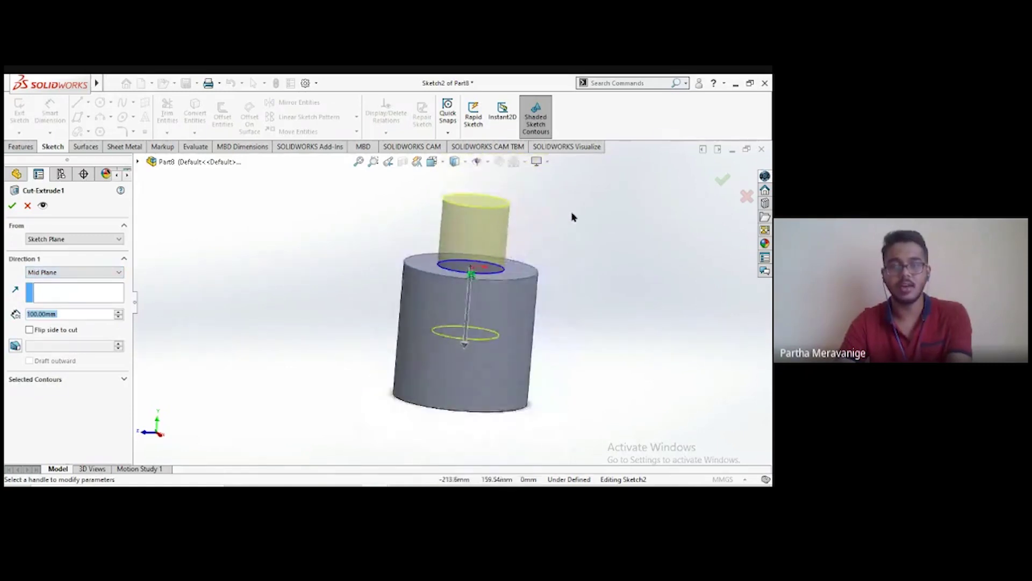
middle_drag(585, 259, 489, 292)
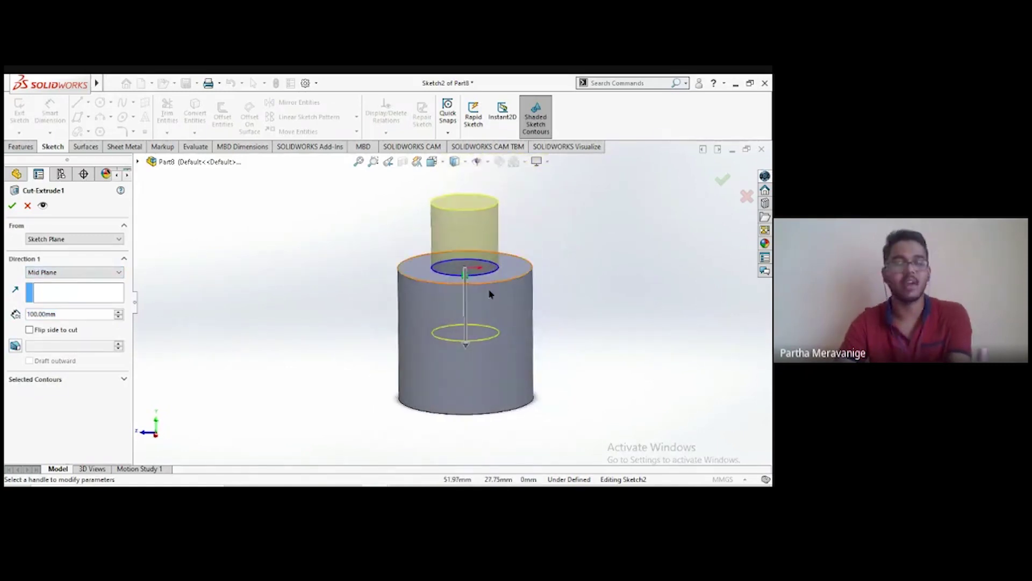
Step: Set the cut's end condition to Blind, add a 7° inward draft and accept the edited feature
click(45, 272)
click(60, 284)
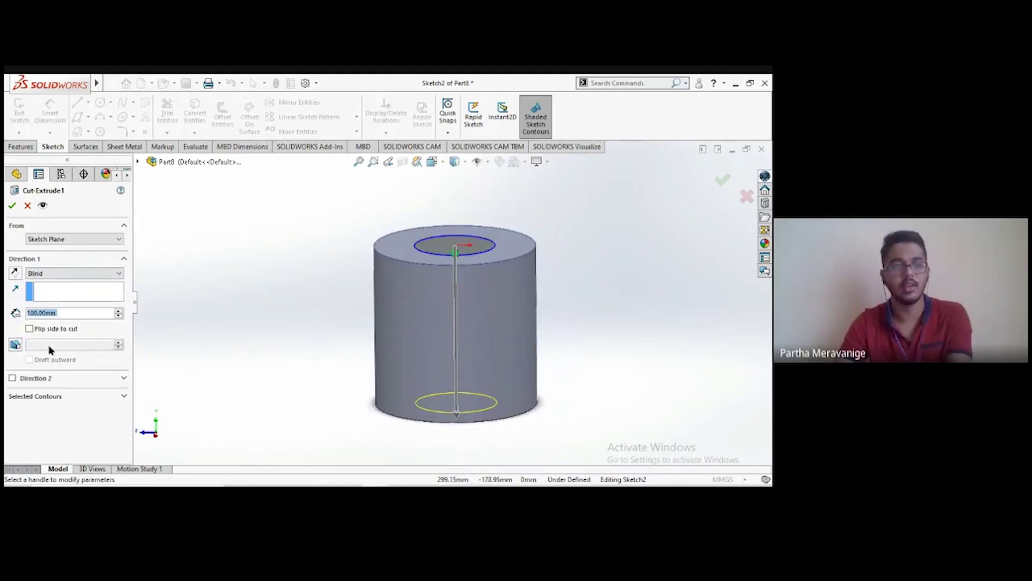
click(14, 345)
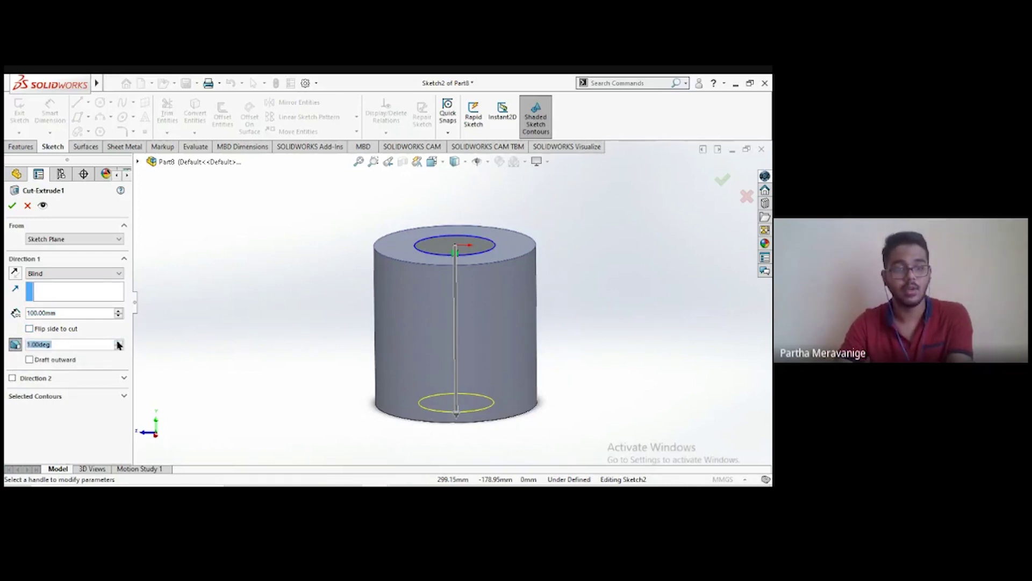
scroll(119, 345, up, 6)
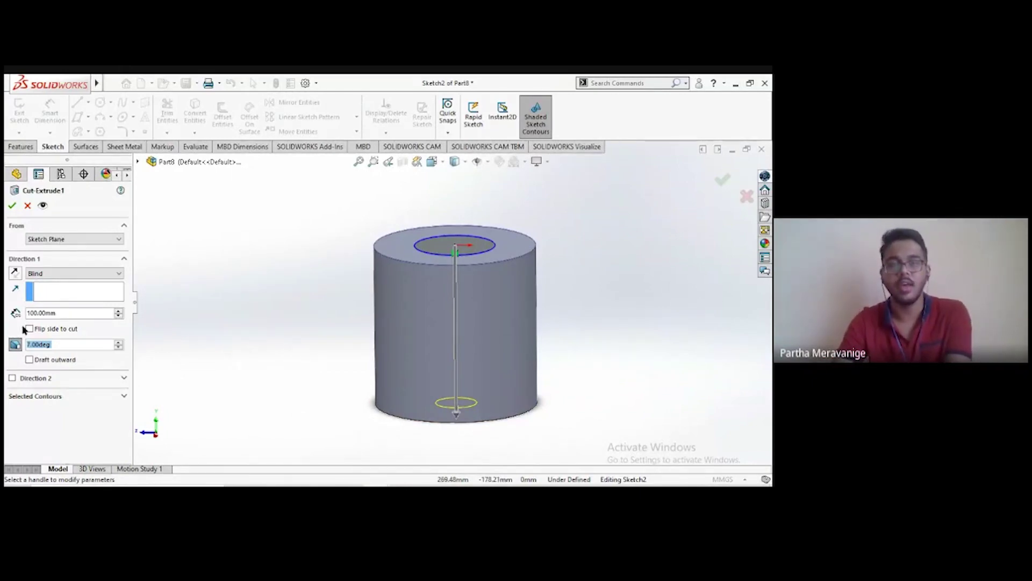
key(Return)
middle_drag(549, 307, 612, 308)
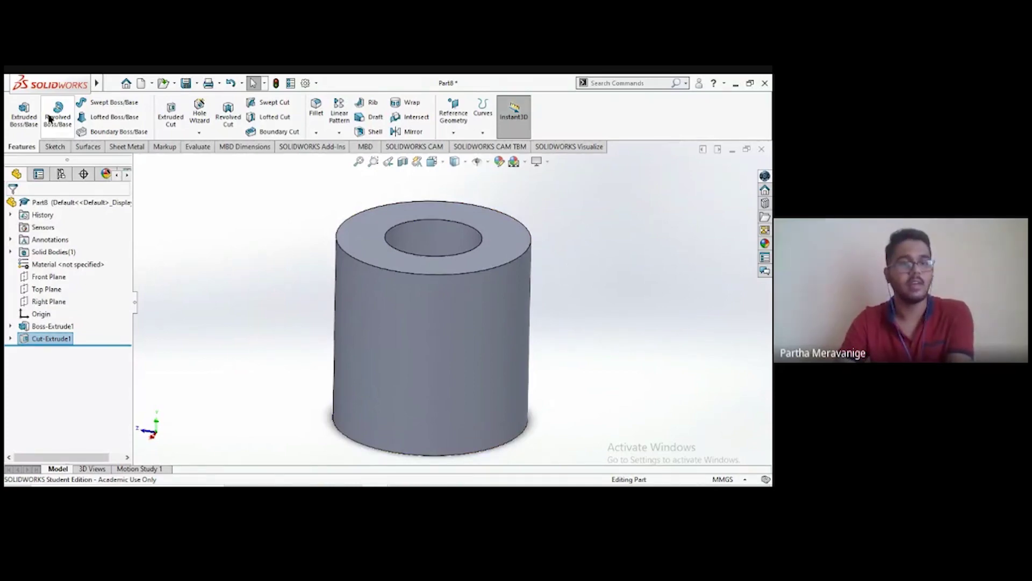
Step: Minimise the current part, create a new part and start a sketch on the Front Plane
click(731, 151)
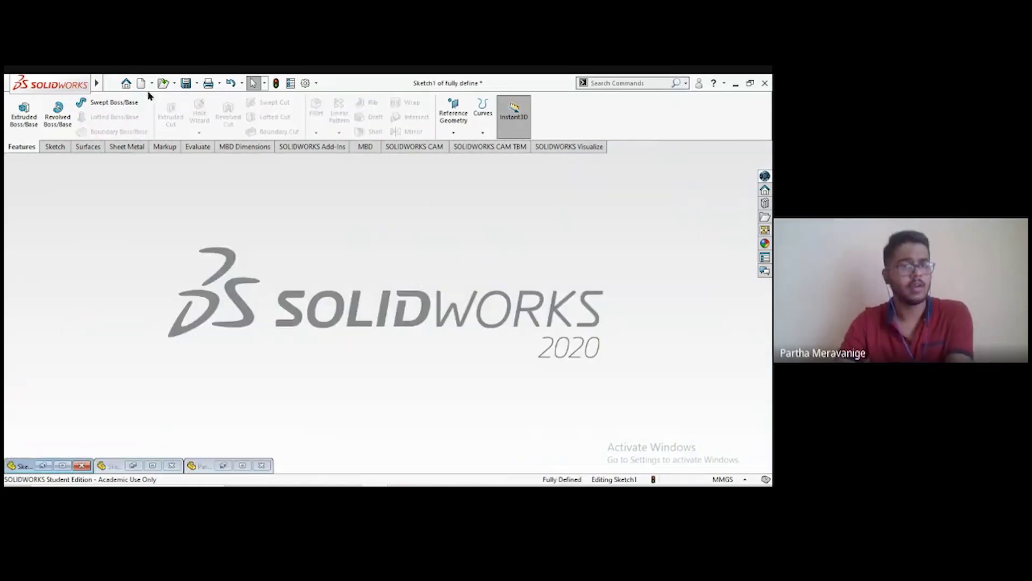
click(141, 83)
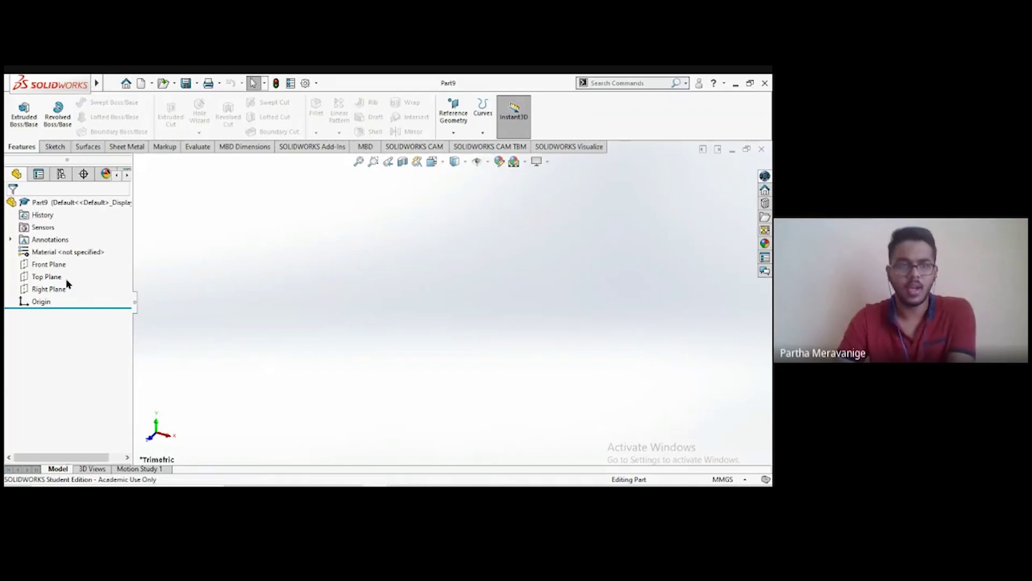
click(47, 264)
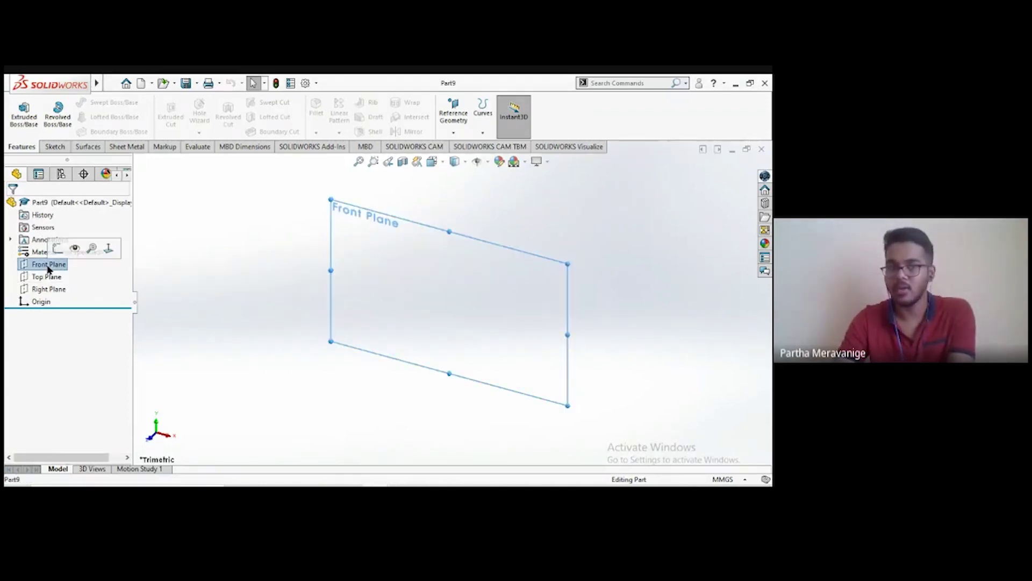
click(57, 249)
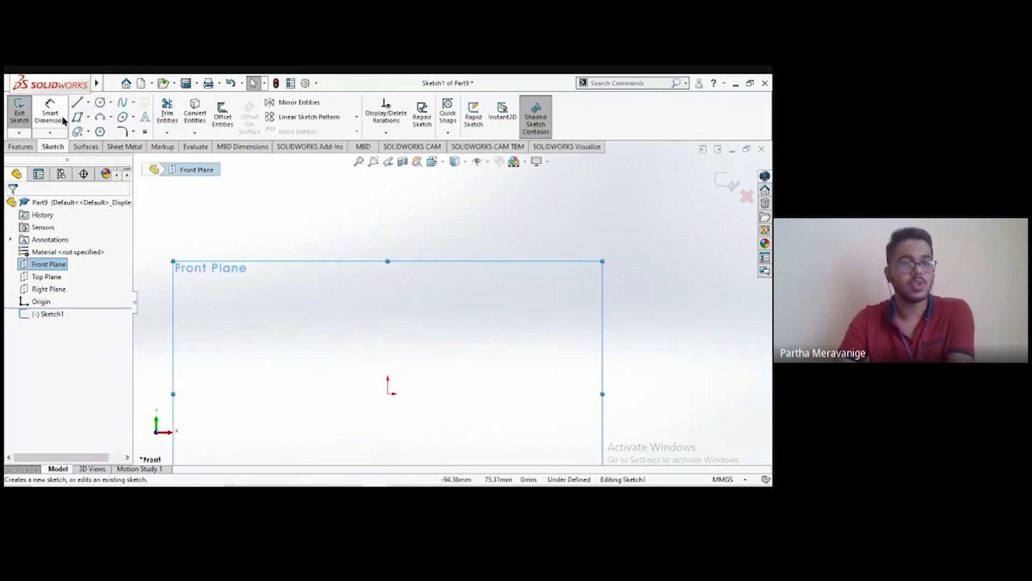
Step: Sketch a corner rectangle starting at the origin, 100 mm high and 25 mm wide
click(88, 118)
click(98, 136)
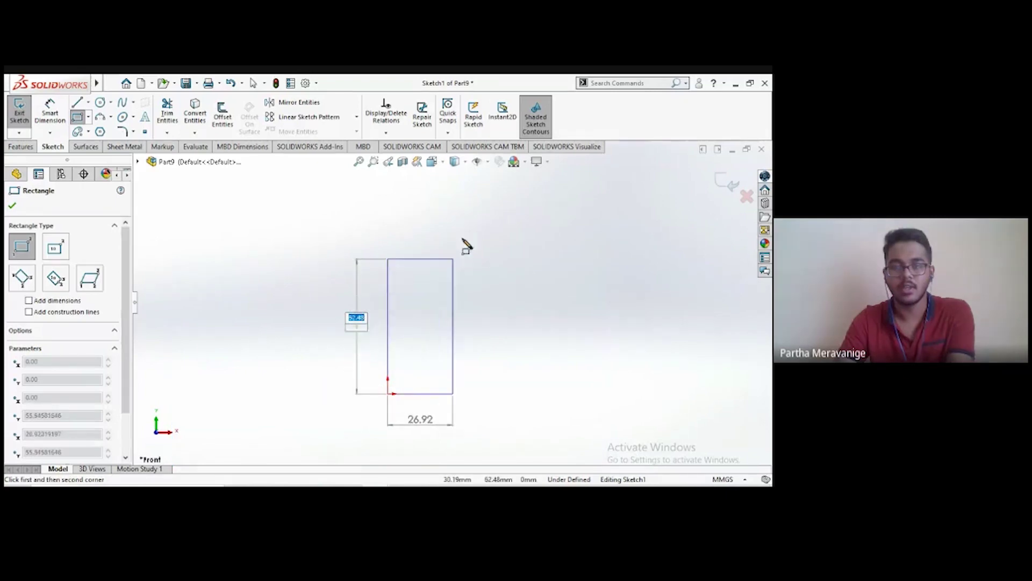
text(100)
key(Tab)
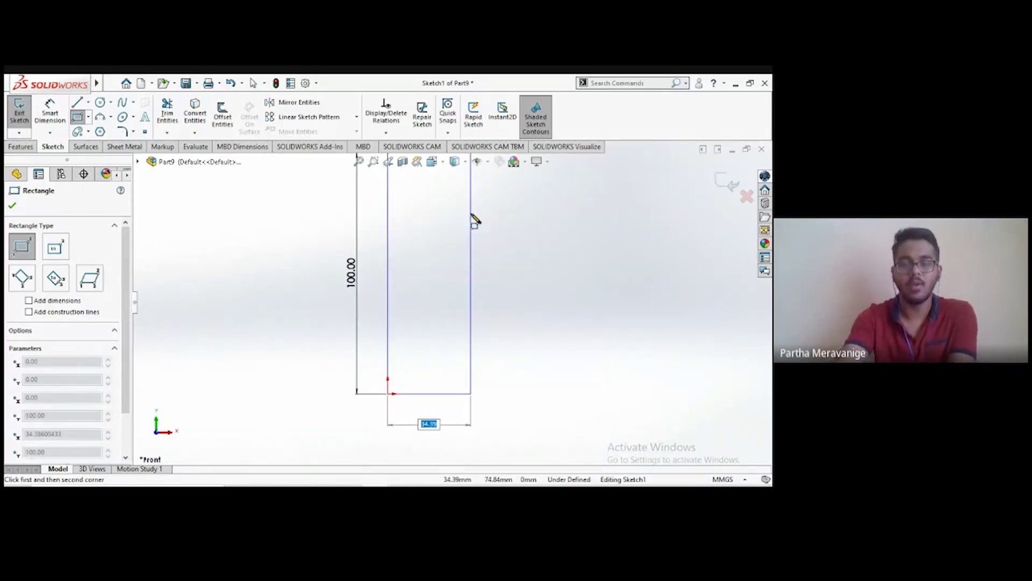
text(25)
key(Return)
scroll(472, 225, up, 4)
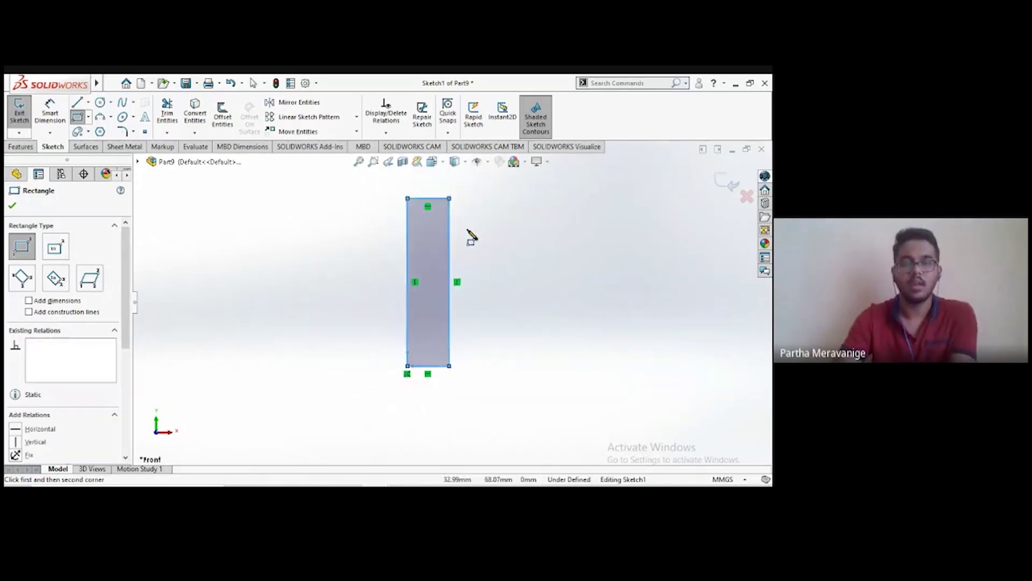
scroll(448, 308, down, 3)
scroll(428, 272, down, 2)
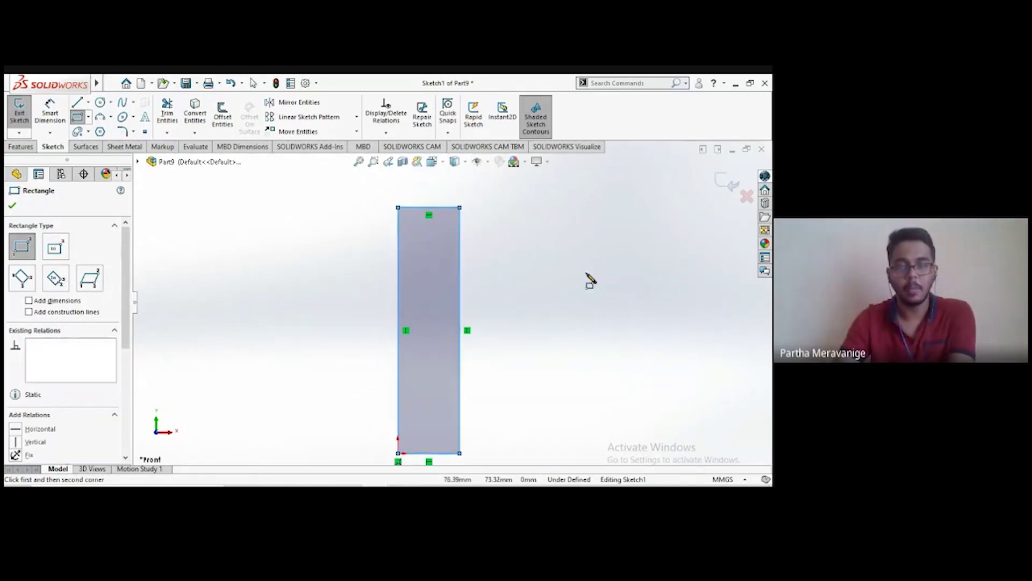
click(11, 205)
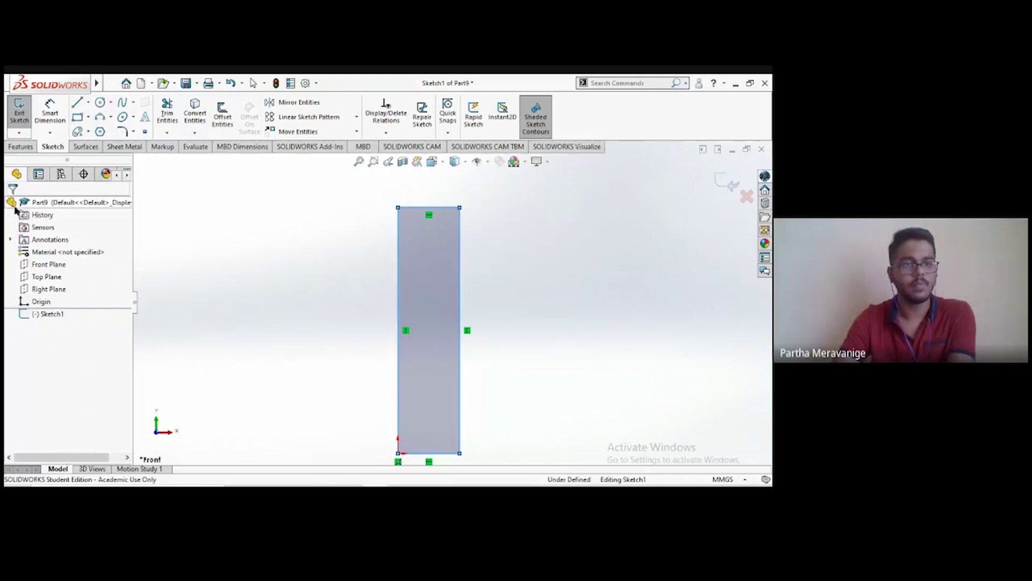
Step: Revolve the rectangle 360° with a Blind Revolved Boss/Base about its vertical edge through the origin
click(21, 146)
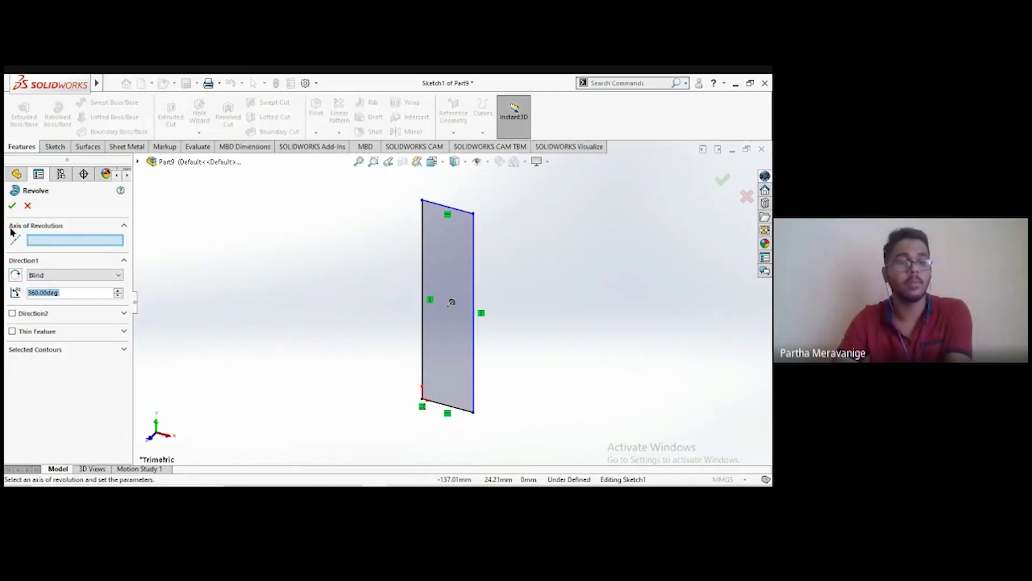
click(423, 272)
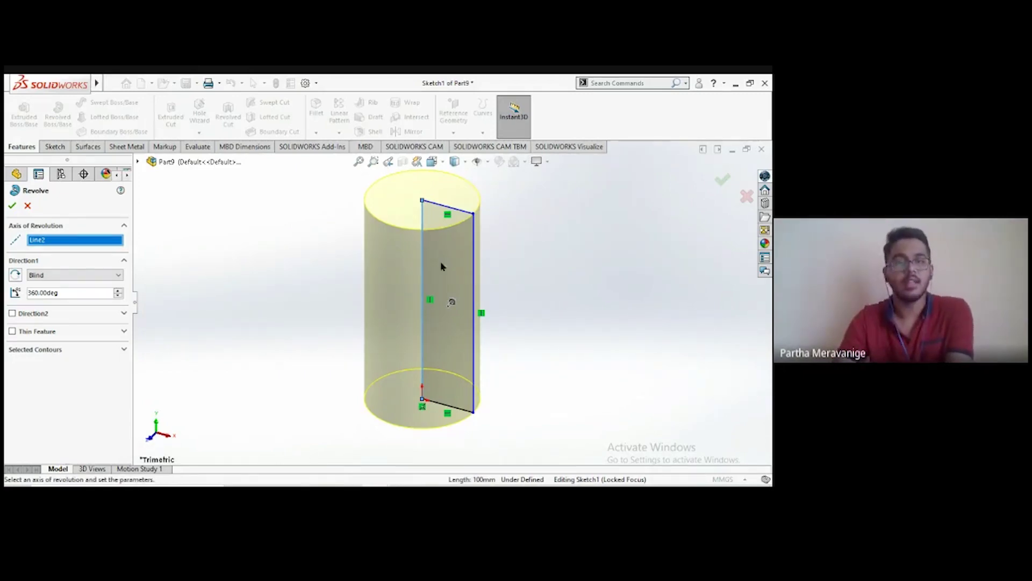
click(11, 207)
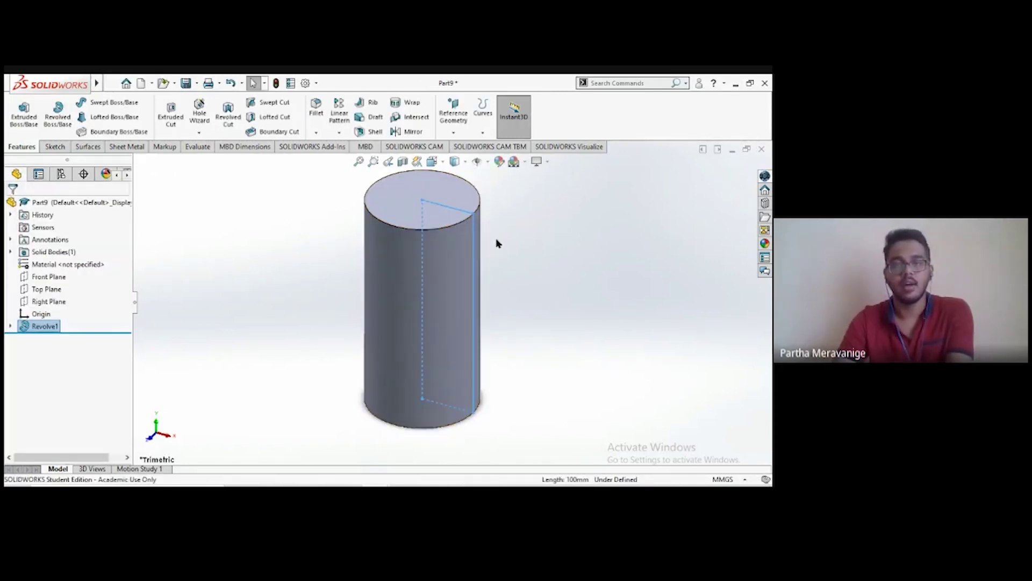
click(568, 247)
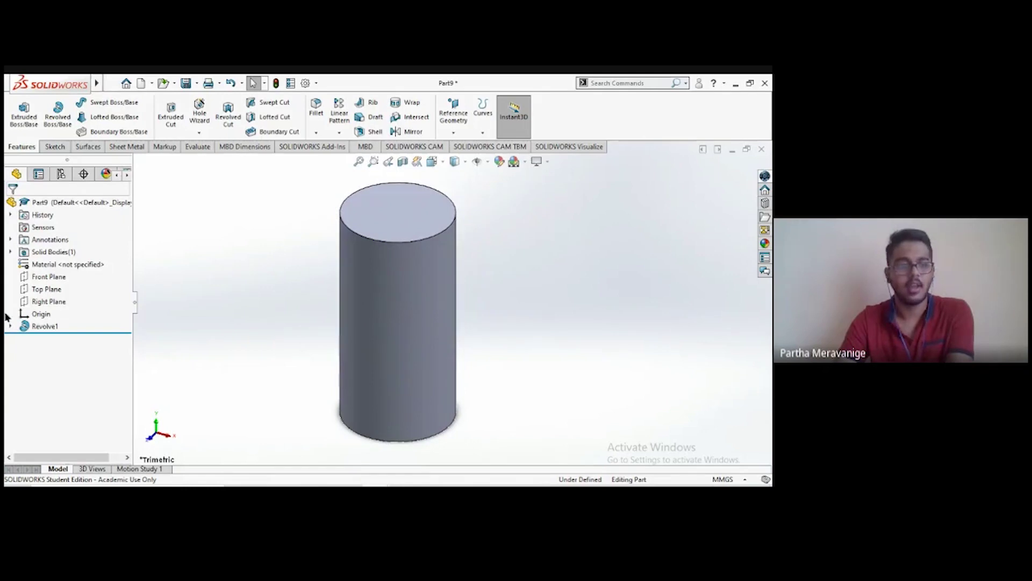
Step: Edit the revolved cylinder to use a Mid Plane revolve with an angle of 180°
right_click(39, 326)
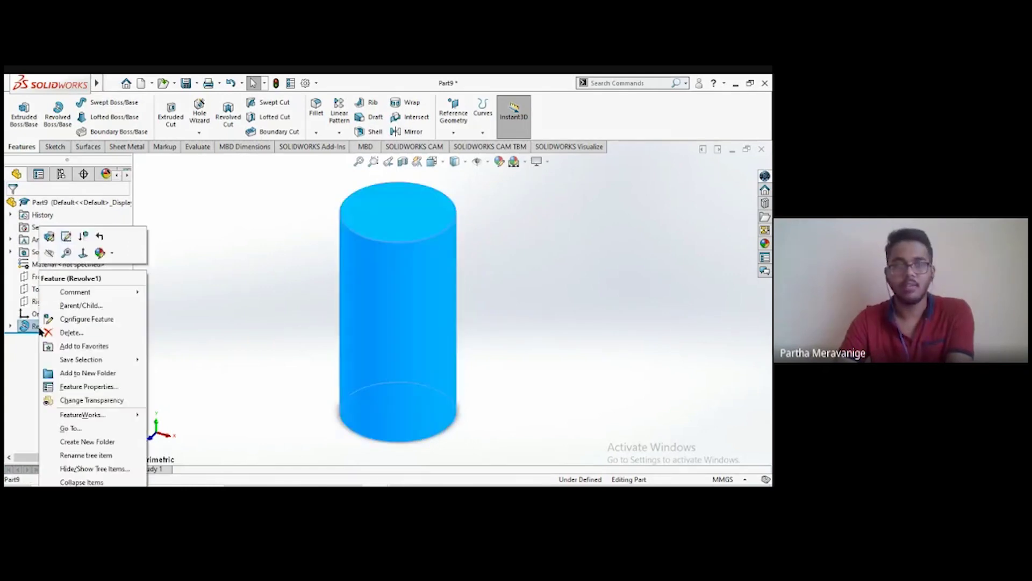
click(48, 238)
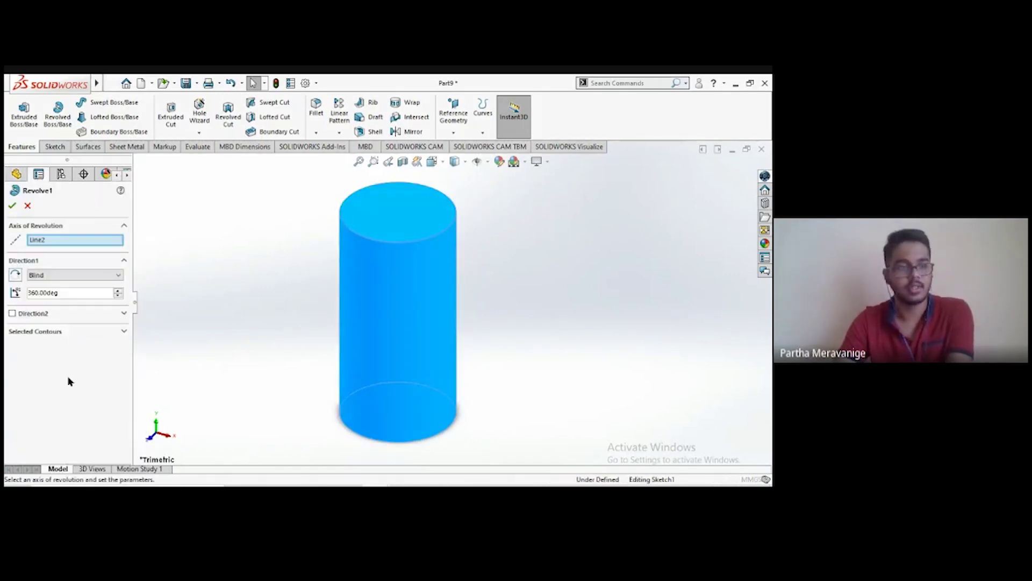
click(77, 276)
click(77, 276)
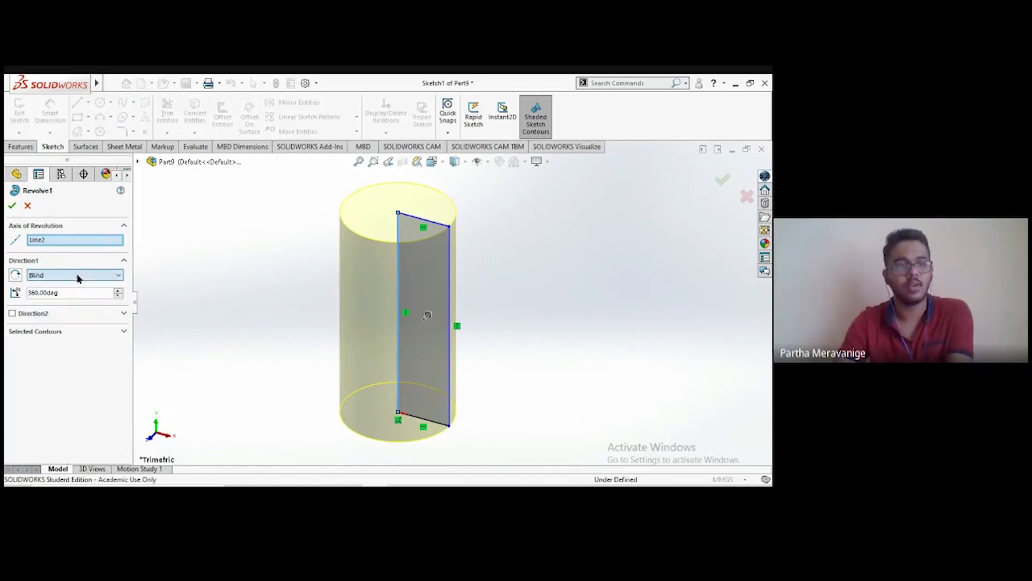
click(75, 275)
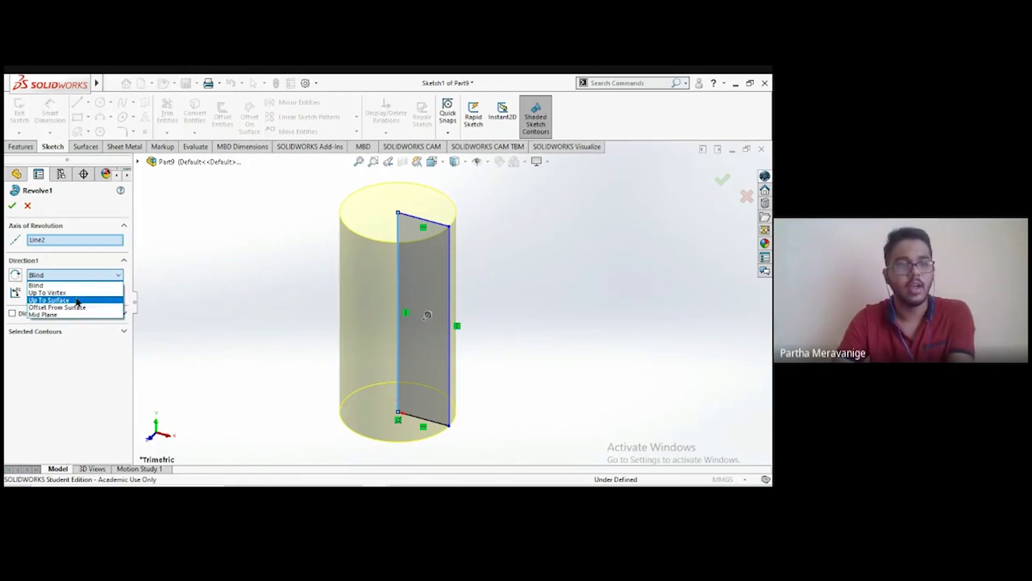
click(58, 315)
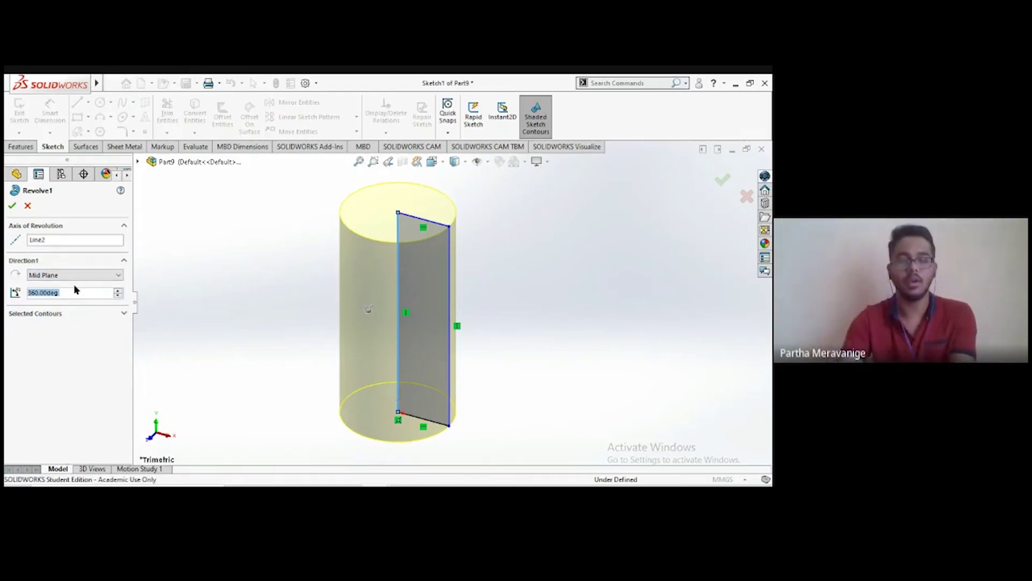
text(180)
key(Return)
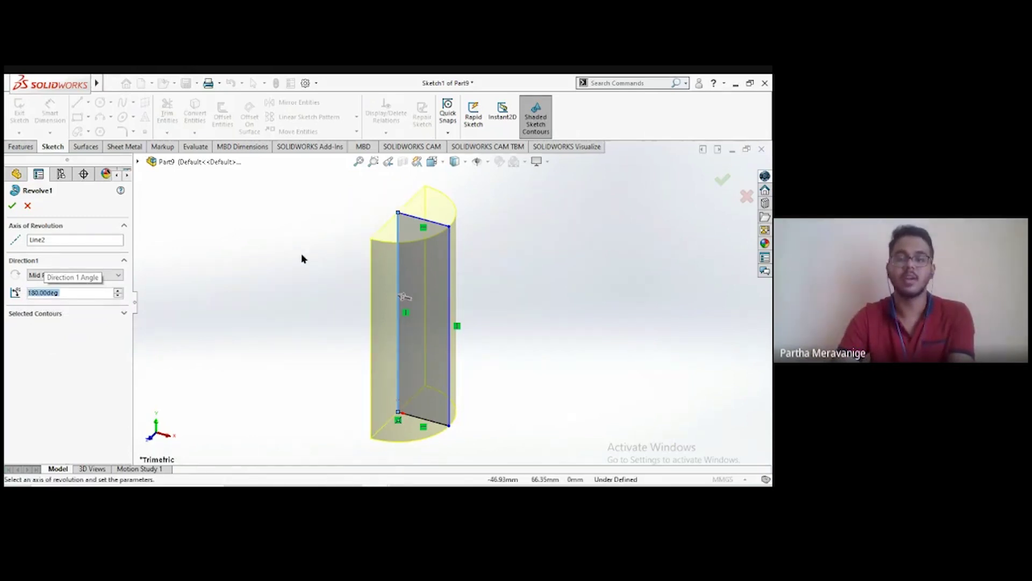
mouse_move(301, 253)
middle_down()
mouse_move(336, 362)
mouse_move(292, 292)
mouse_move(308, 260)
middle_up()
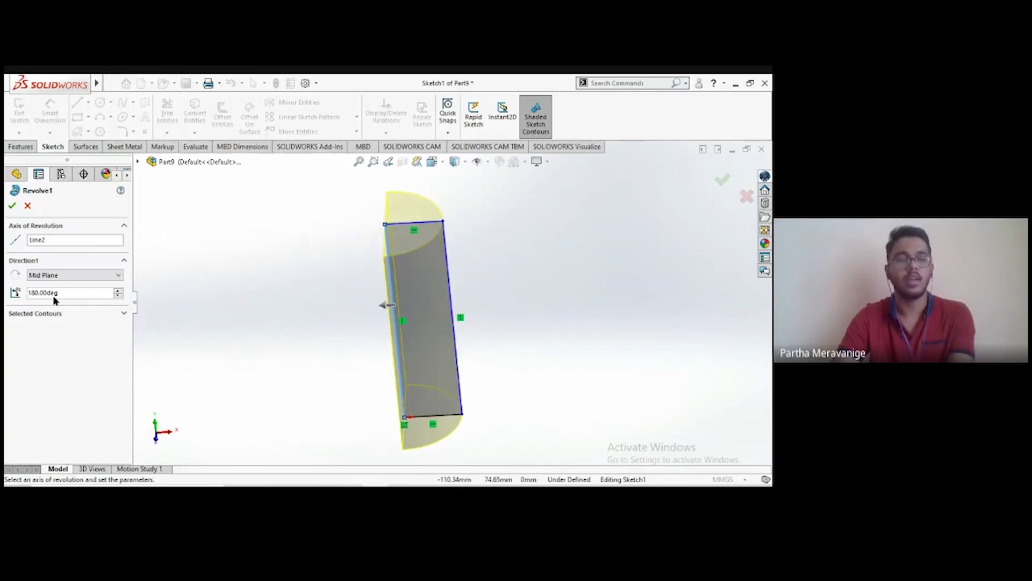
Step: Set the revolve's Direction 1 to Blind, enable Direction 2 at 50° and accept the edited feature
click(82, 275)
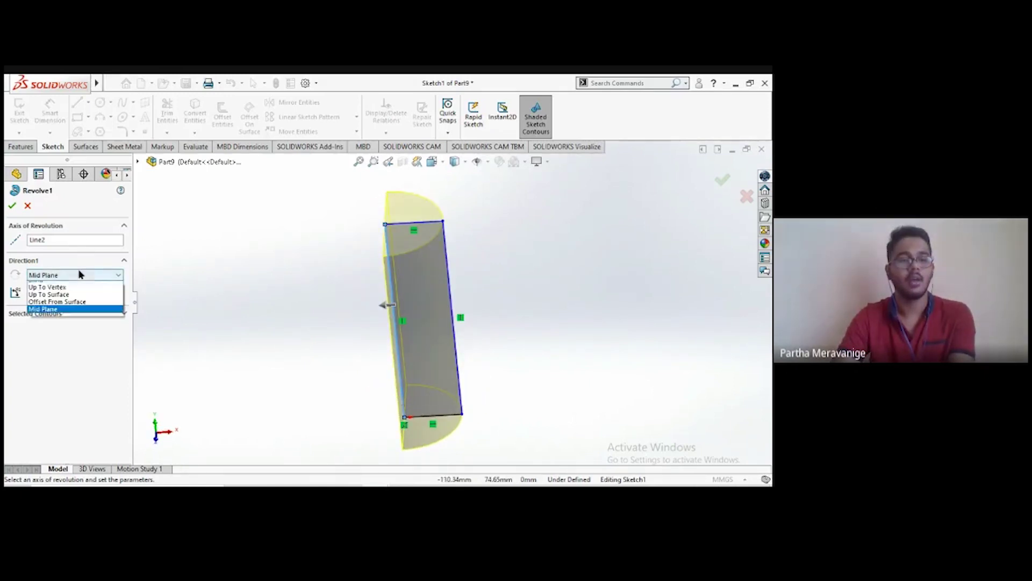
click(73, 286)
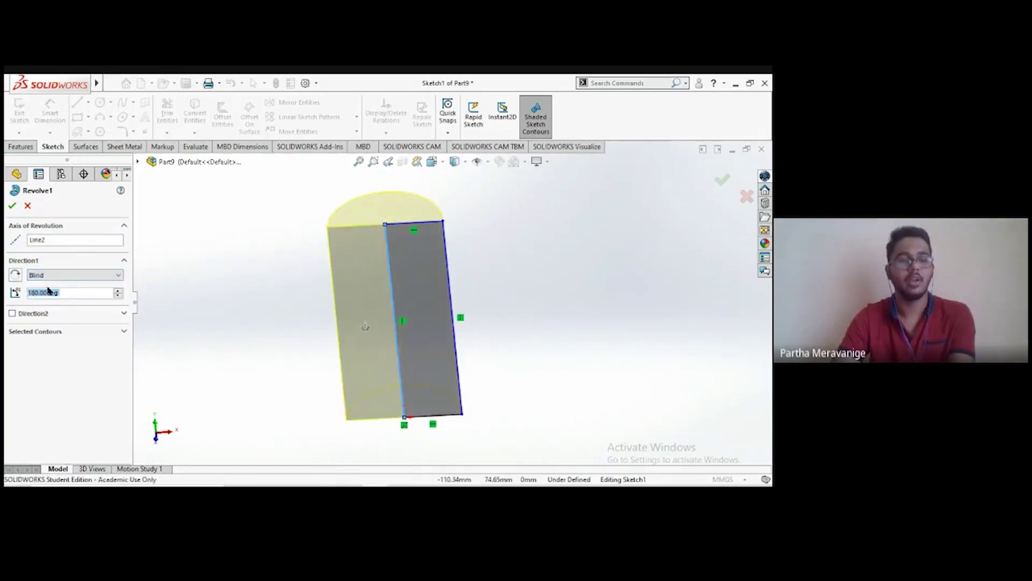
click(13, 313)
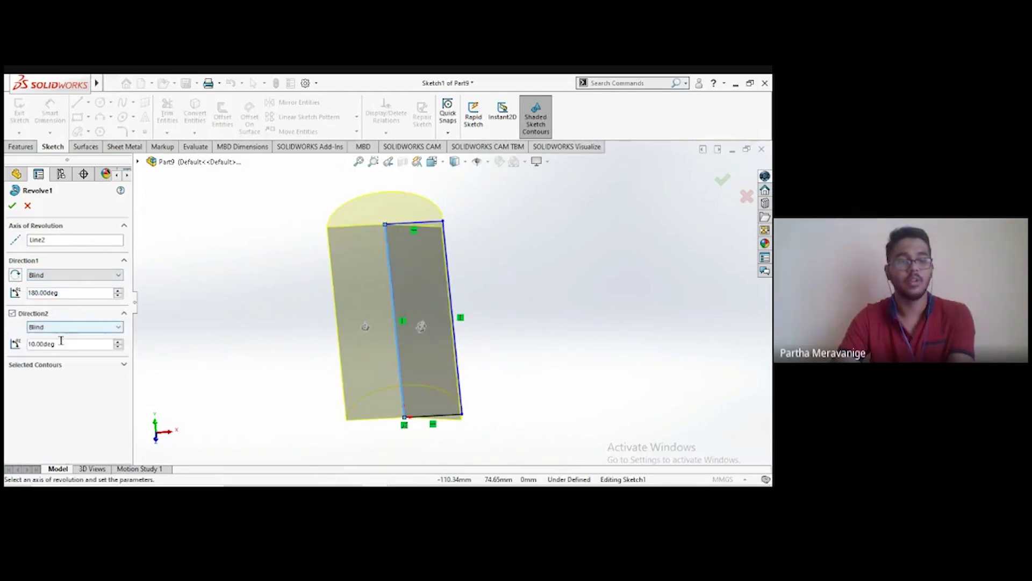
drag(55, 344, 28, 349)
text(50)
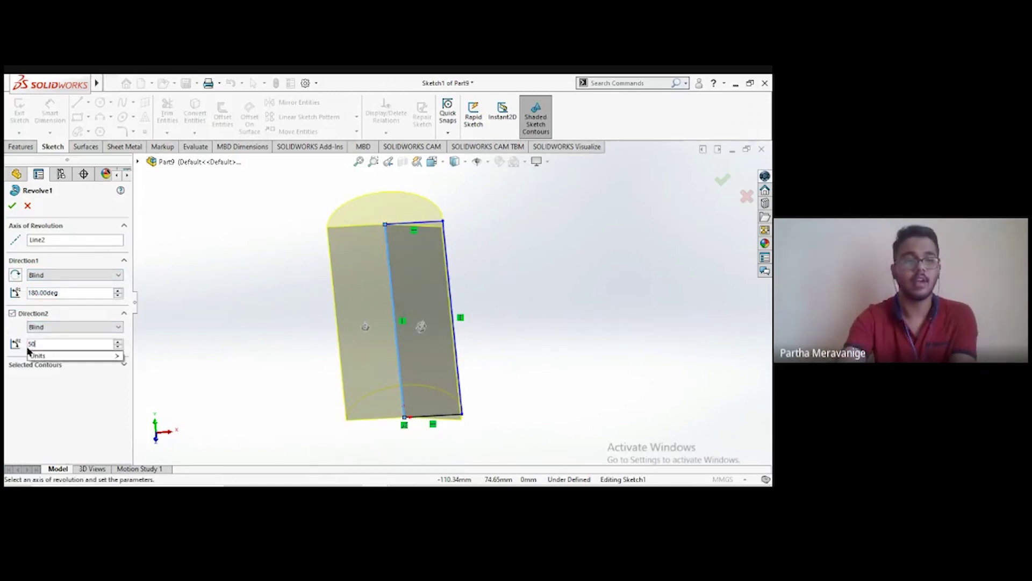
key(Return)
mouse_move(569, 265)
middle_down()
mouse_move(544, 291)
mouse_move(543, 355)
mouse_move(544, 209)
mouse_move(555, 260)
mouse_move(512, 313)
mouse_move(504, 301)
middle_up()
key(Return)
Step: Edit the revolve again to disable Direction 2, set the Direction 1 angle to 360° and accept the feature
right_click(50, 328)
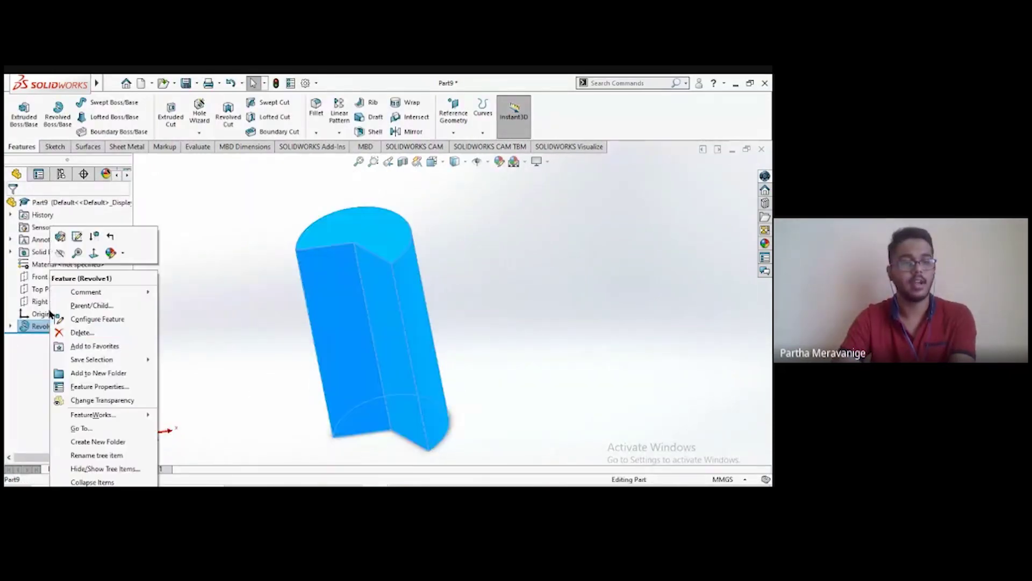
click(60, 236)
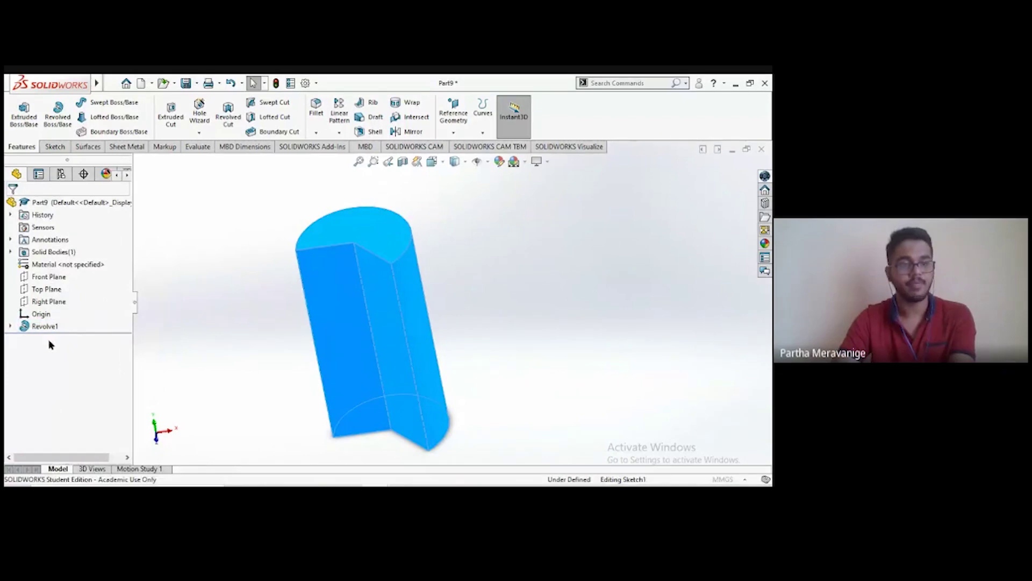
click(12, 314)
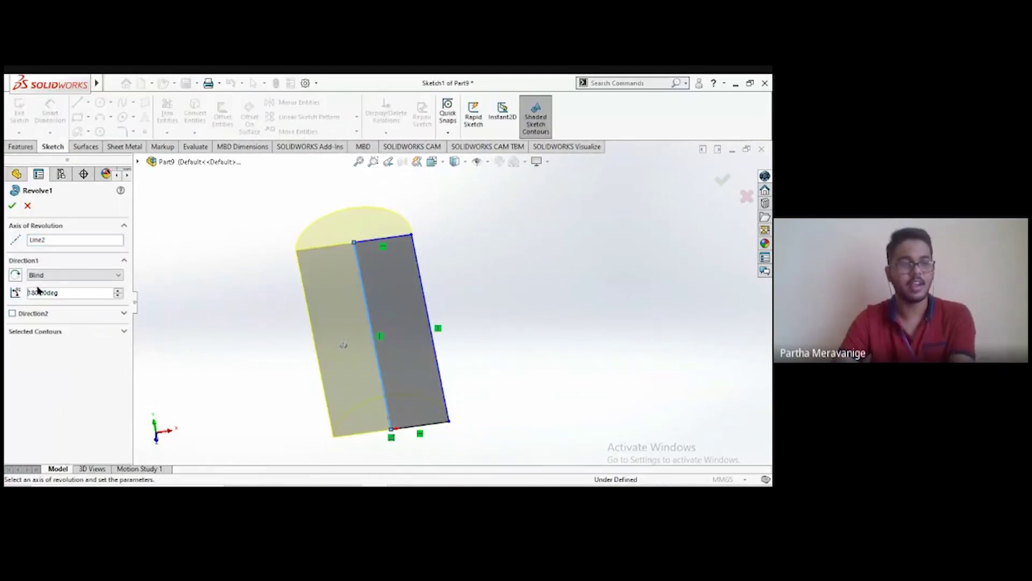
double_click(75, 295)
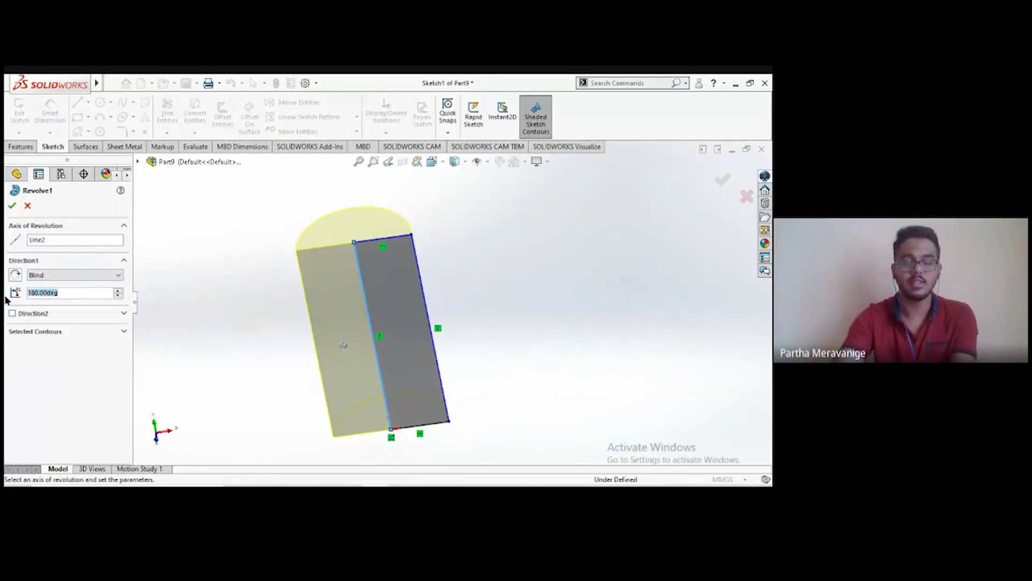
text(360)
key(Return)
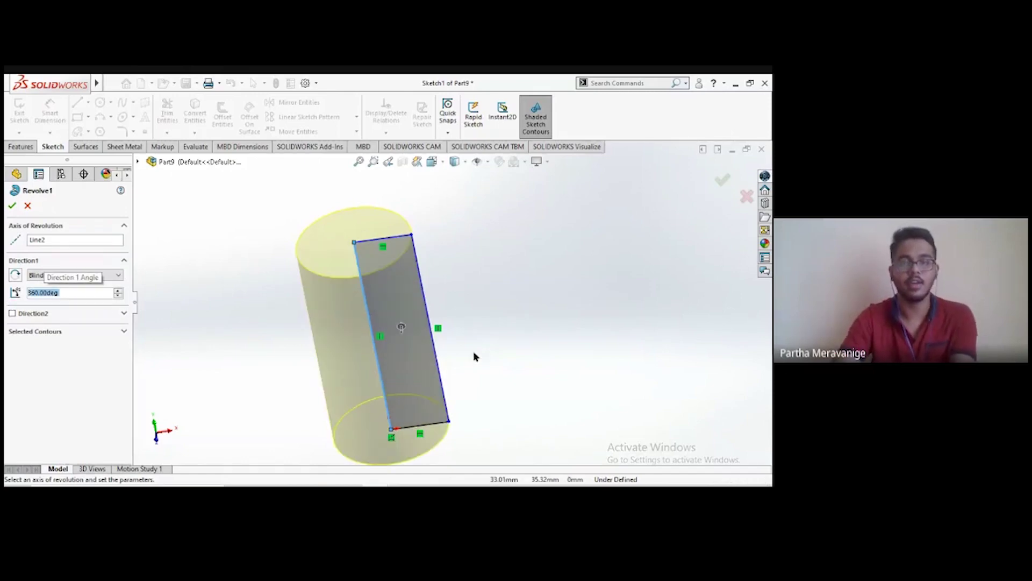
click(9, 208)
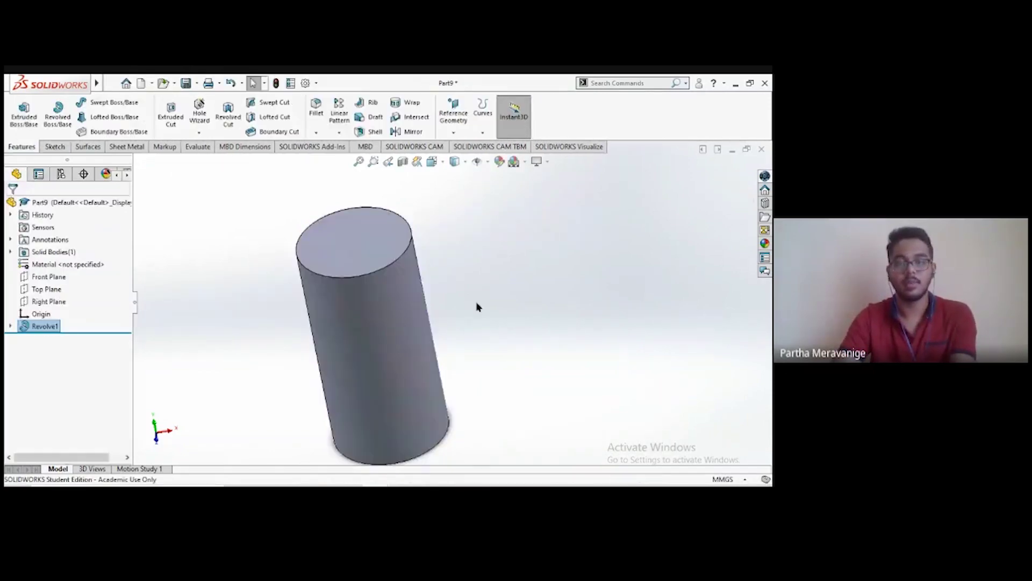
Step: Start a new sketch on the Front Plane of the cylinder part
key(ctrl+7)
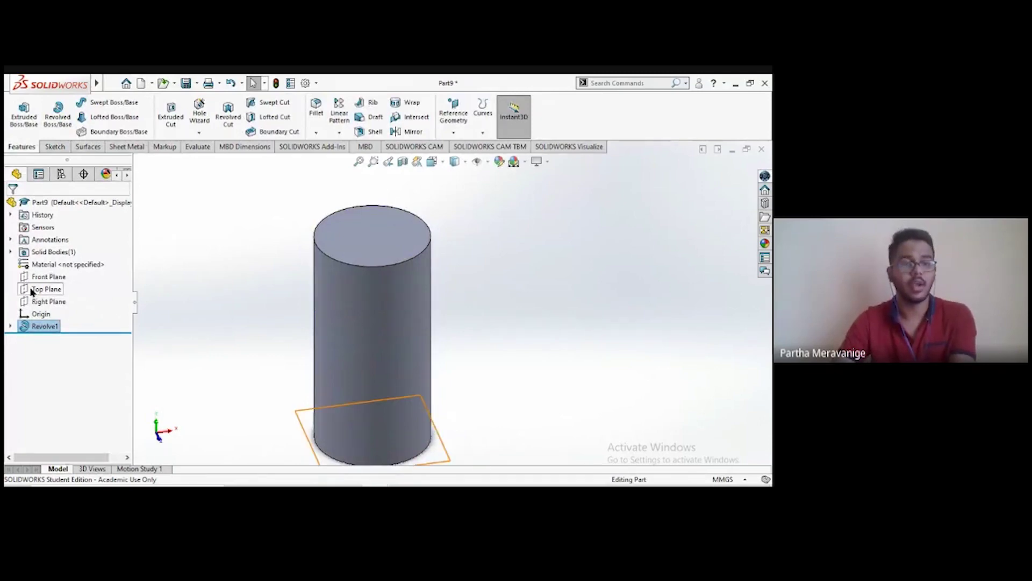
click(43, 278)
right_click(43, 278)
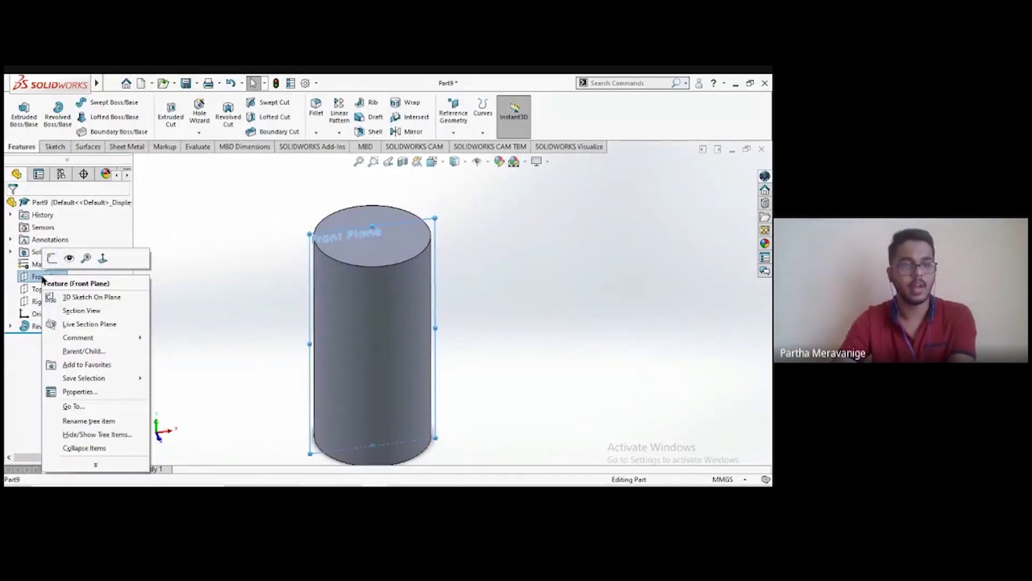
click(47, 266)
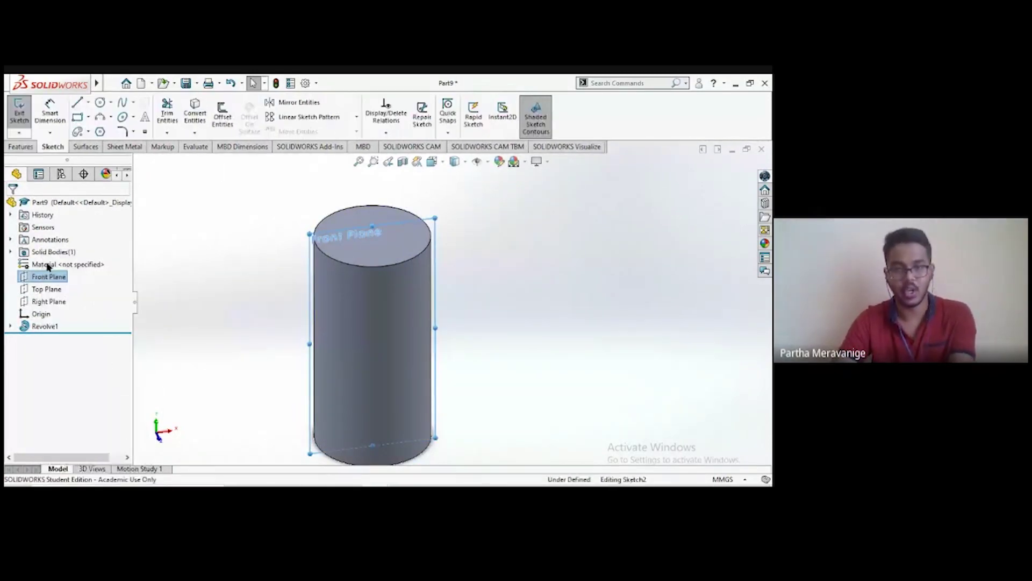
Step: Sketch a small upright corner rectangle just inside the cylinder's right edge, starting at that edge's midpoint
click(441, 163)
click(503, 225)
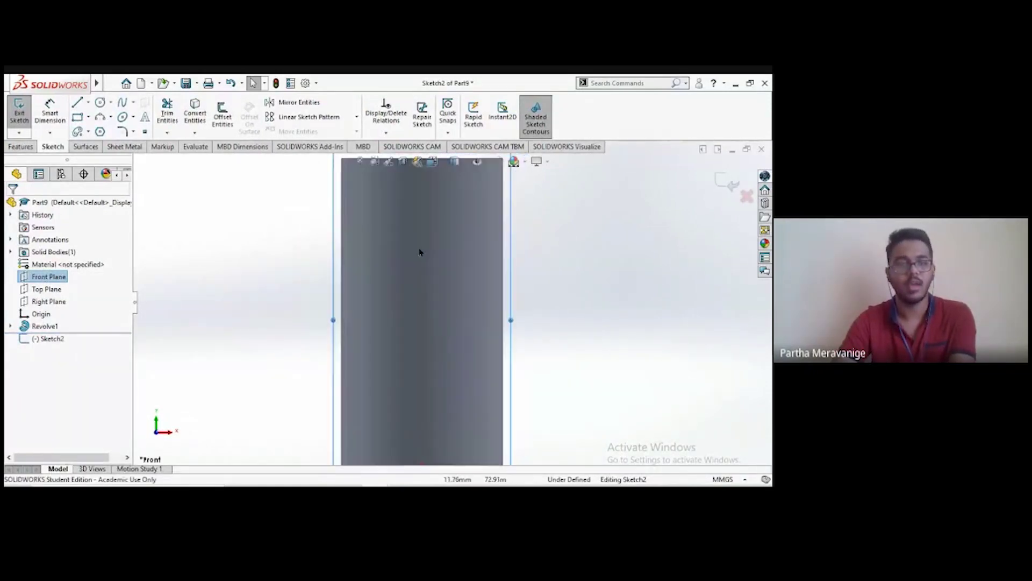
click(78, 117)
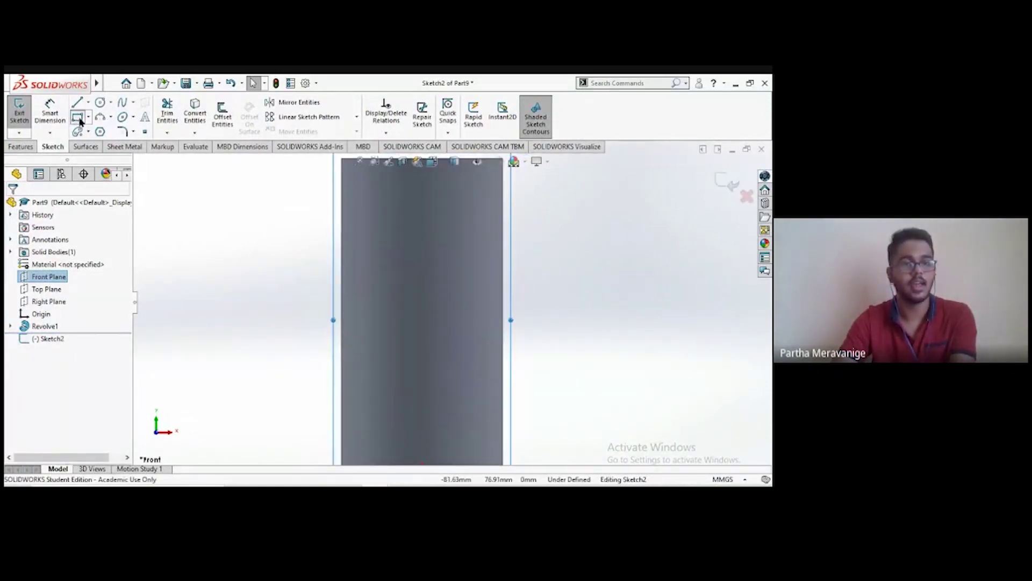
click(503, 320)
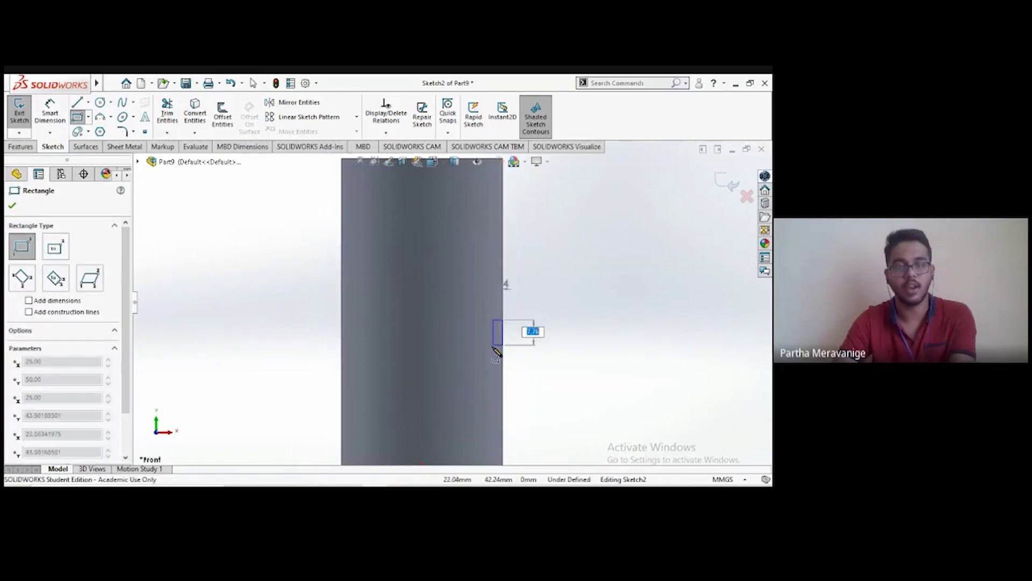
click(490, 350)
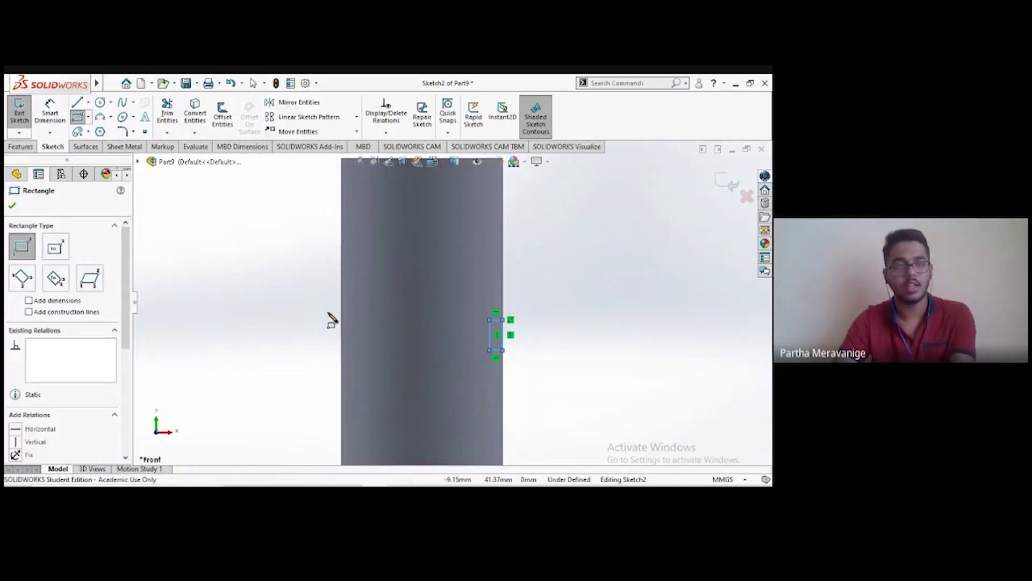
click(12, 207)
scroll(453, 323, up, 1)
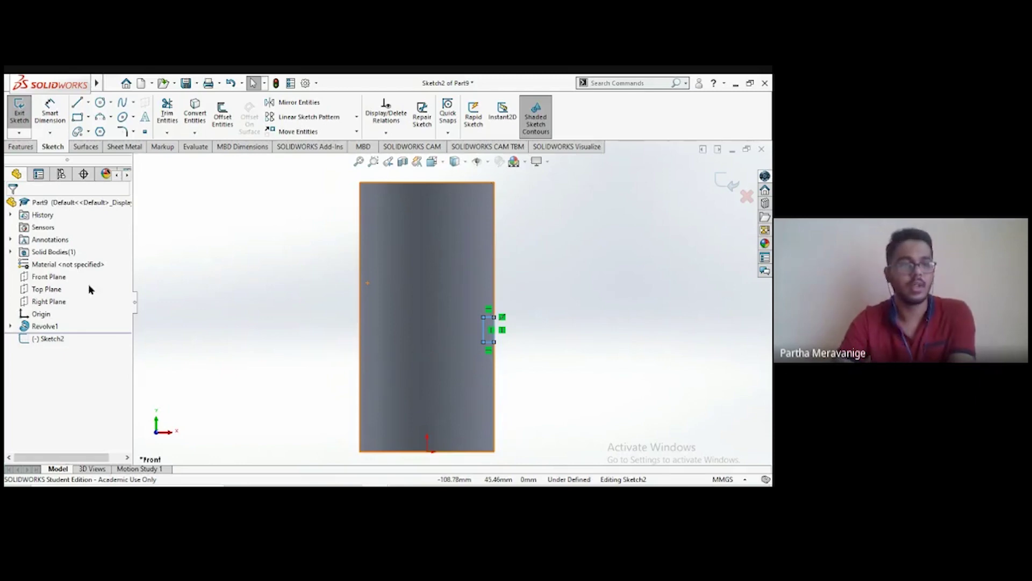
Step: Sketch a vertical centerline about 27 mm long from the origin up along the cylinder's axis
click(84, 107)
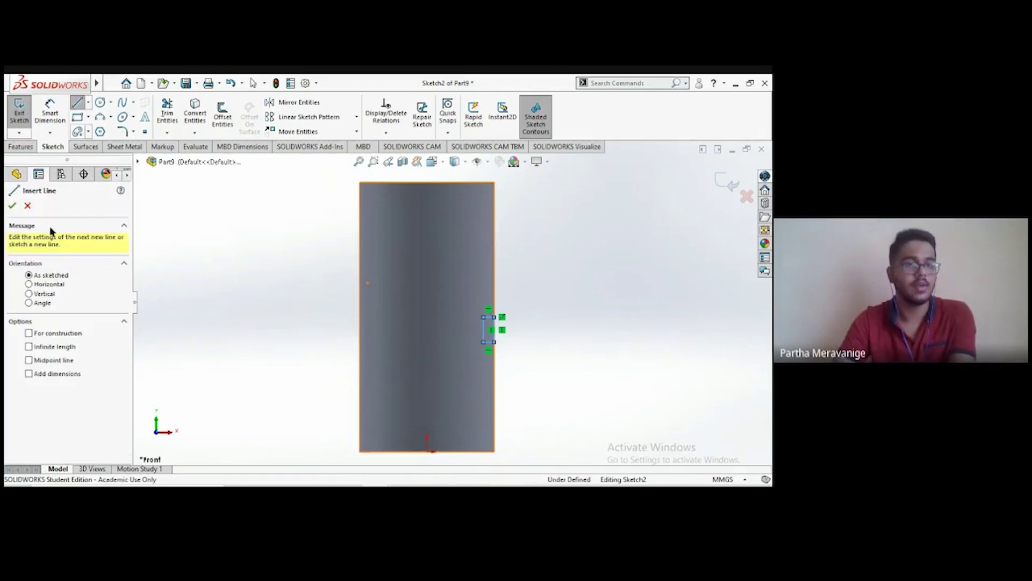
click(88, 104)
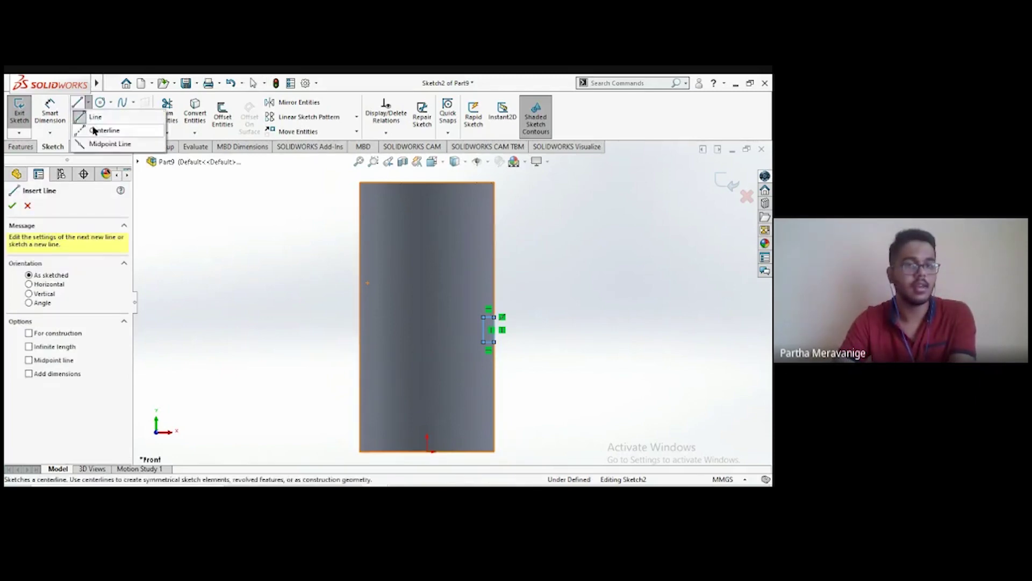
key(Escape)
key(Return)
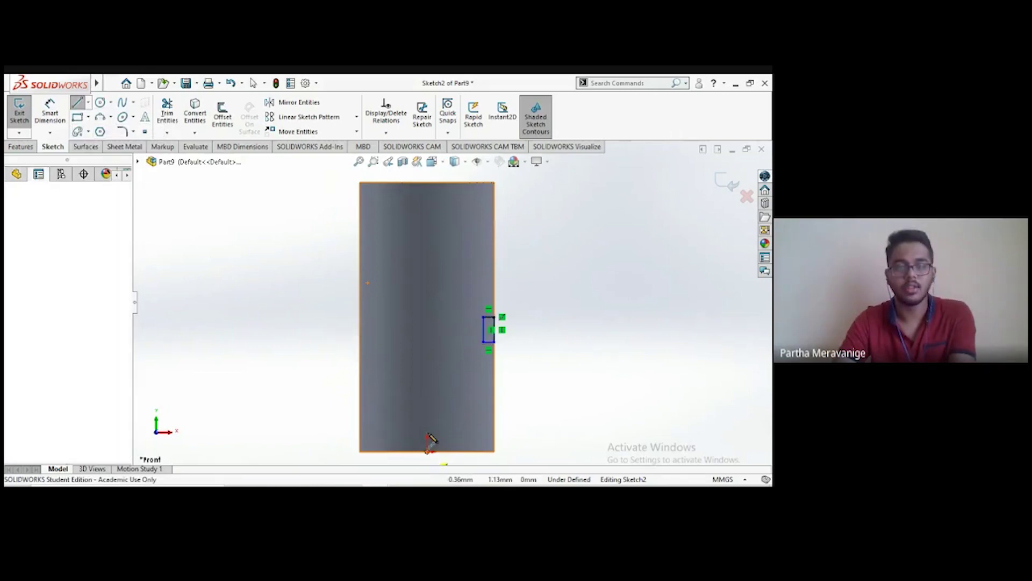
click(428, 449)
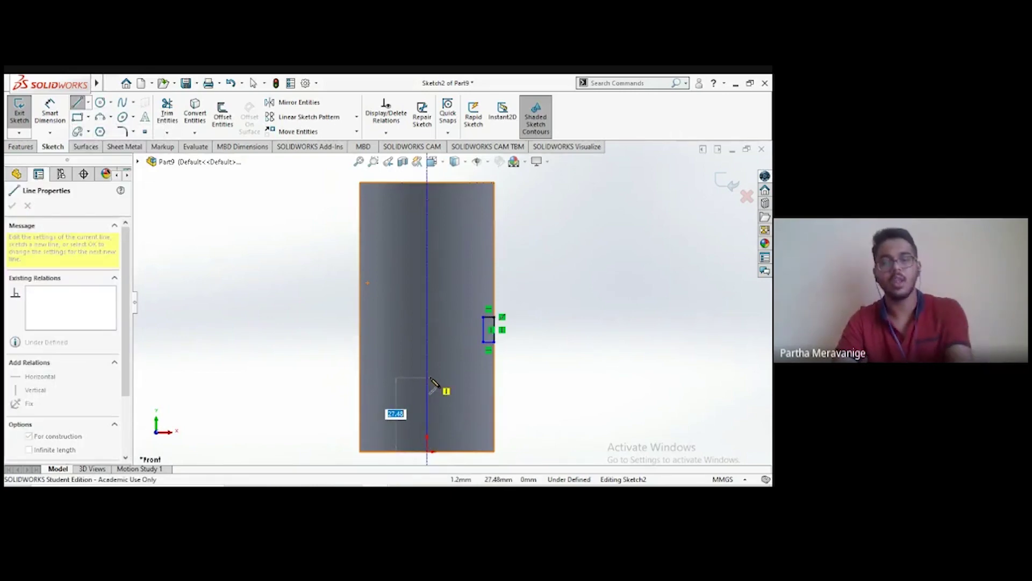
click(429, 378)
key(Escape)
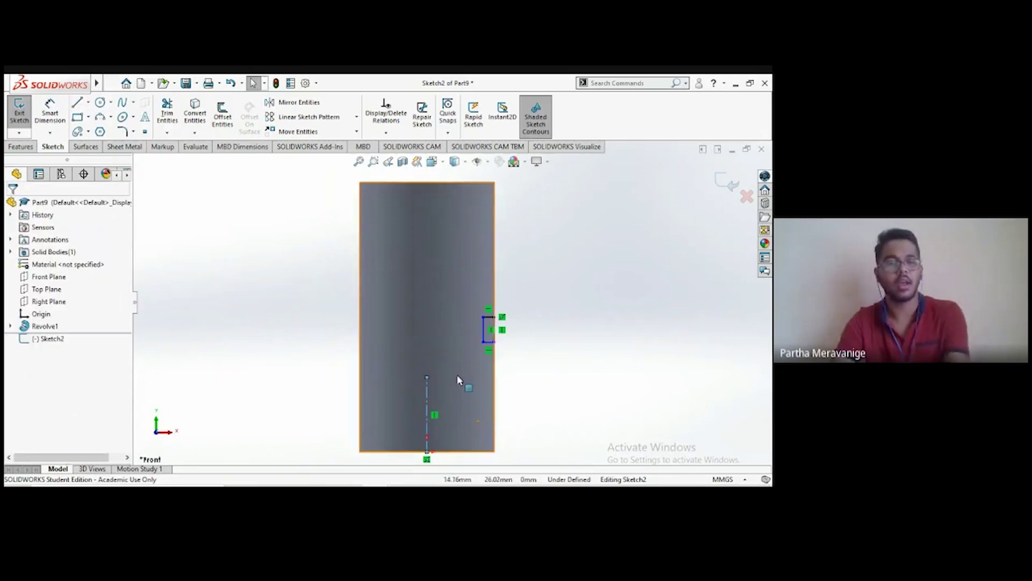
Step: Start a Revolved Cut of the small rectangle around the vertical centerline, with the Direction 1 type set to Blind
click(23, 147)
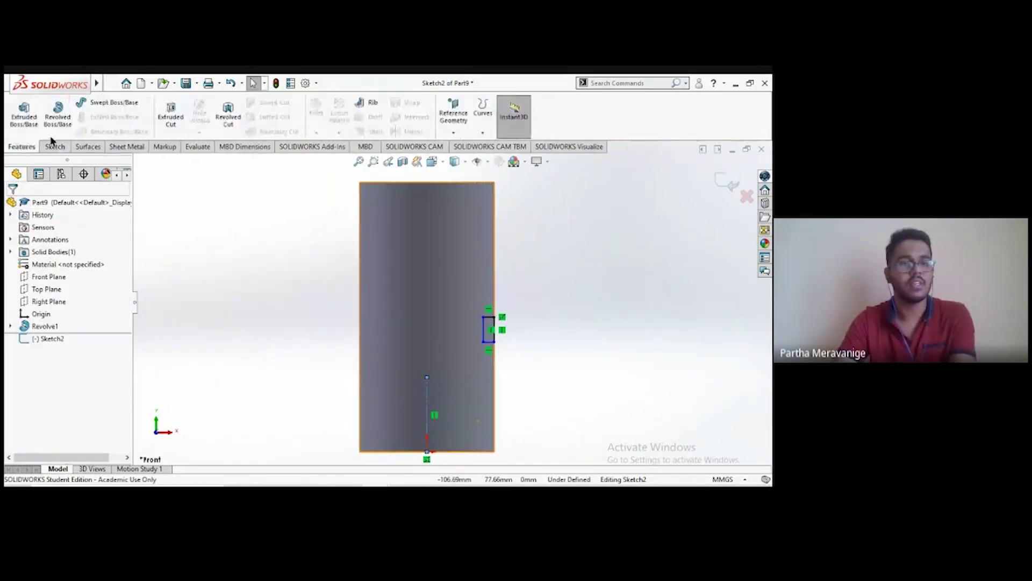
click(229, 112)
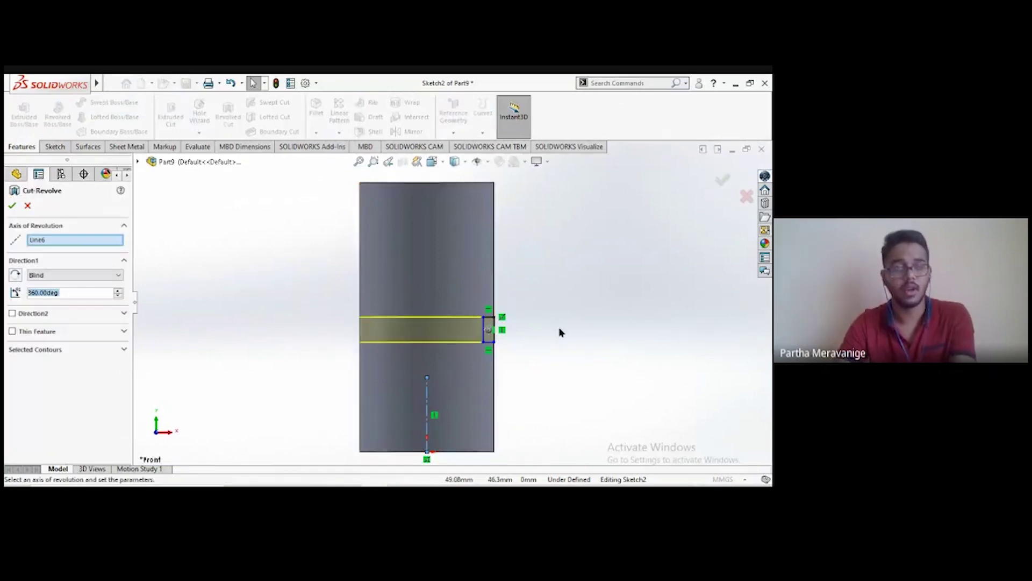
middle_drag(537, 322, 527, 380)
scroll(506, 371, down, 3)
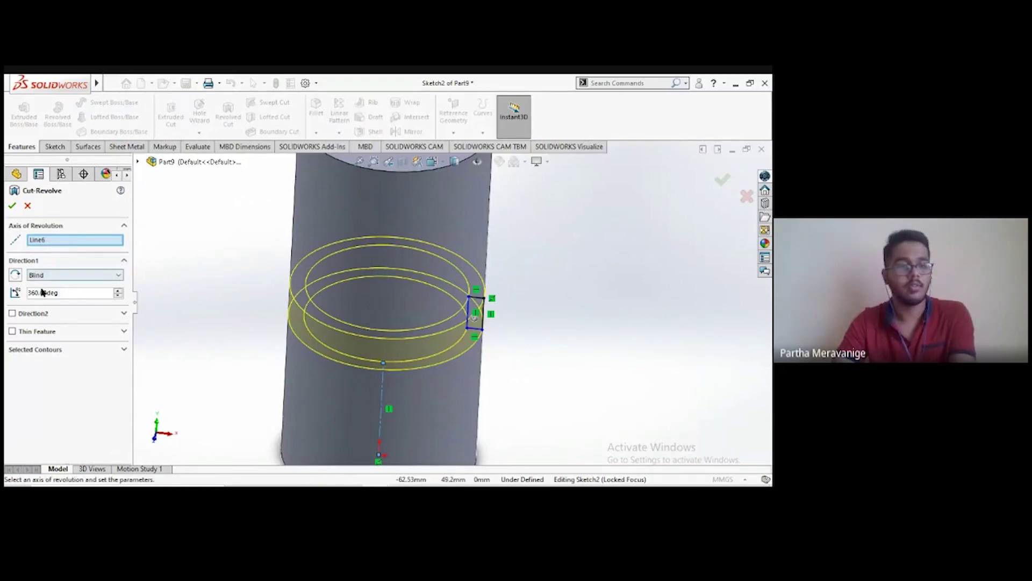
click(56, 276)
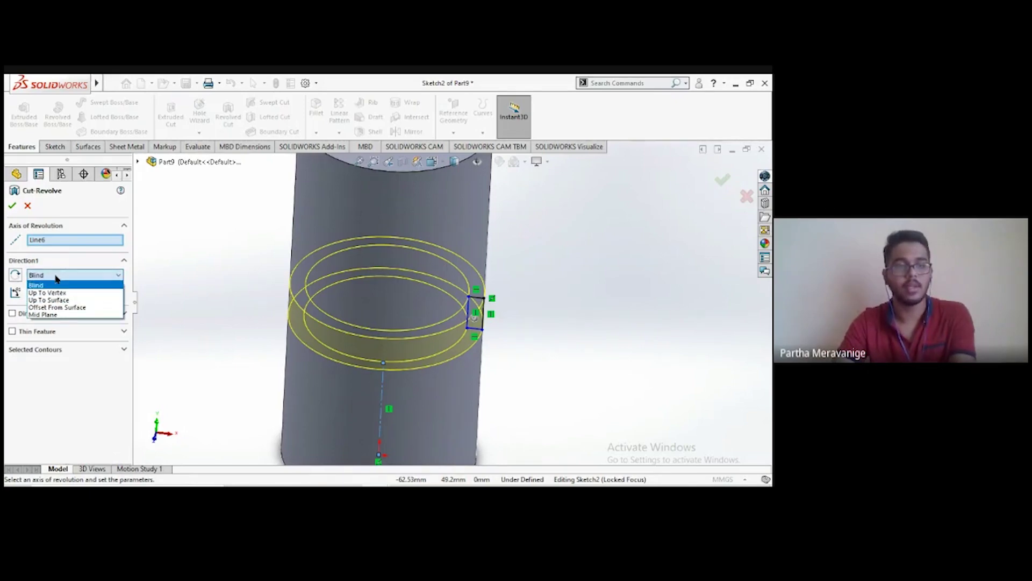
click(59, 286)
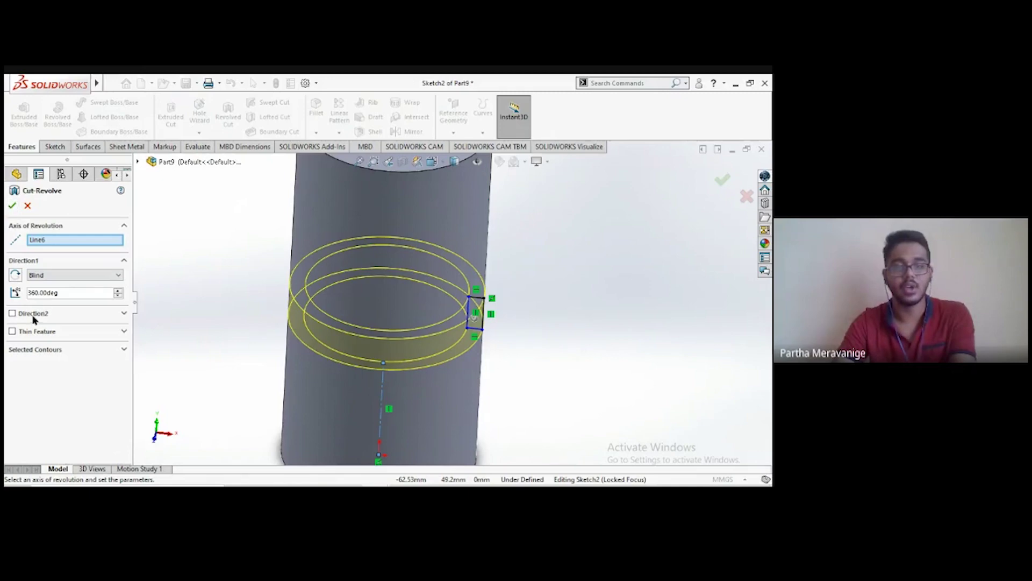
Step: Set the revolved cut's Direction 1 angle to 180° and enable Direction 2 with a 50° angle
double_click(40, 291)
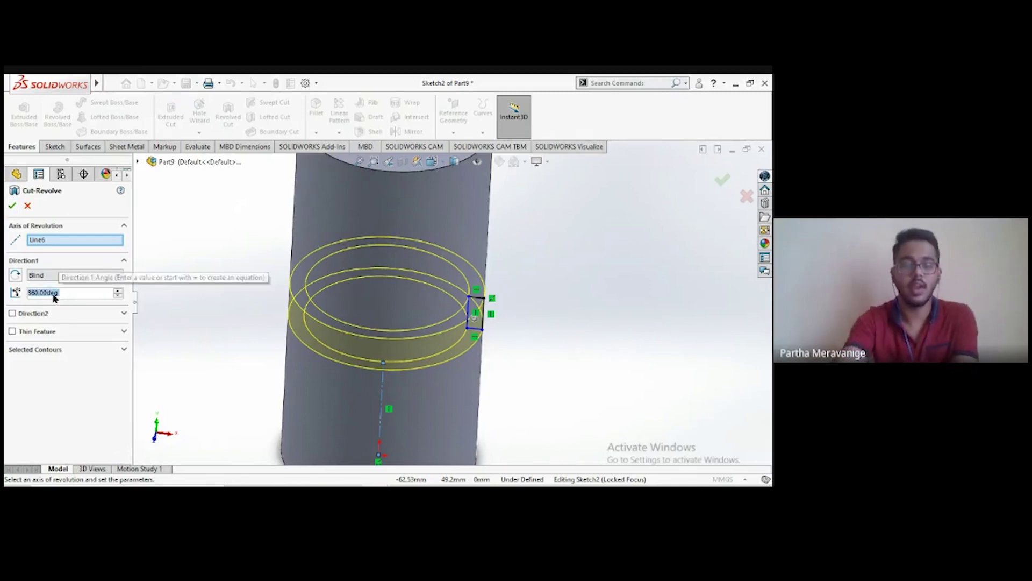
text(180)
key(Return)
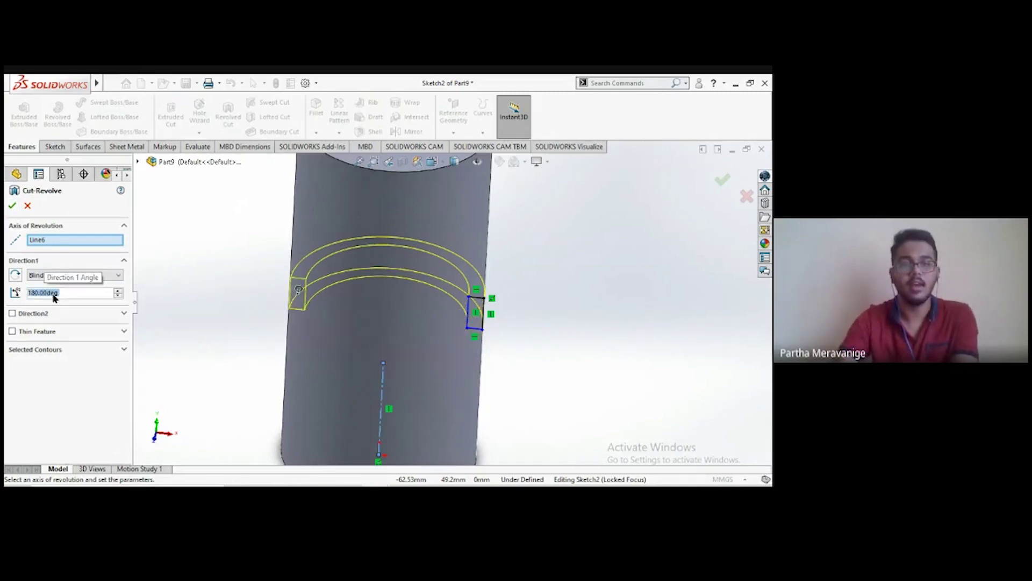
click(11, 314)
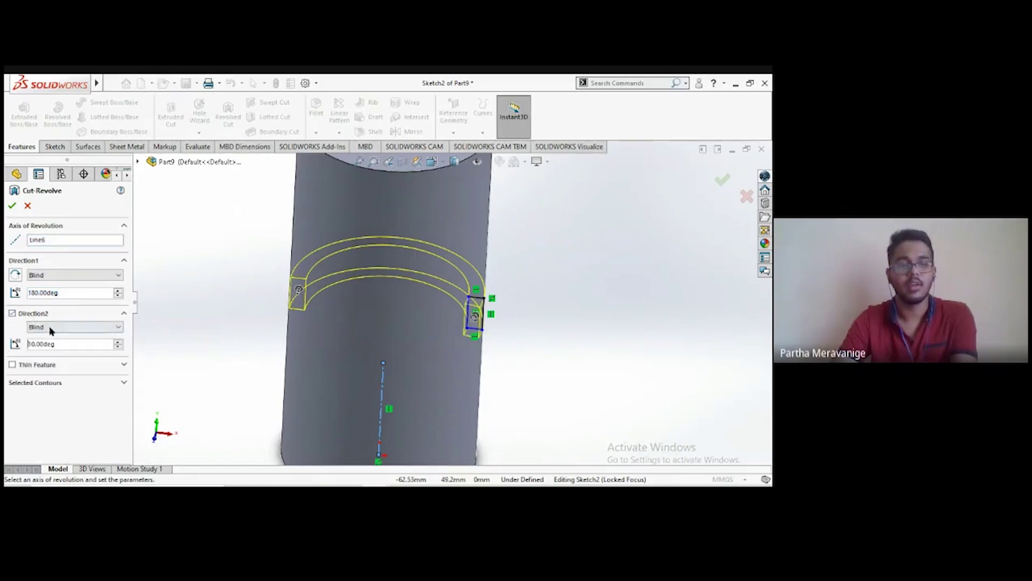
text(50)
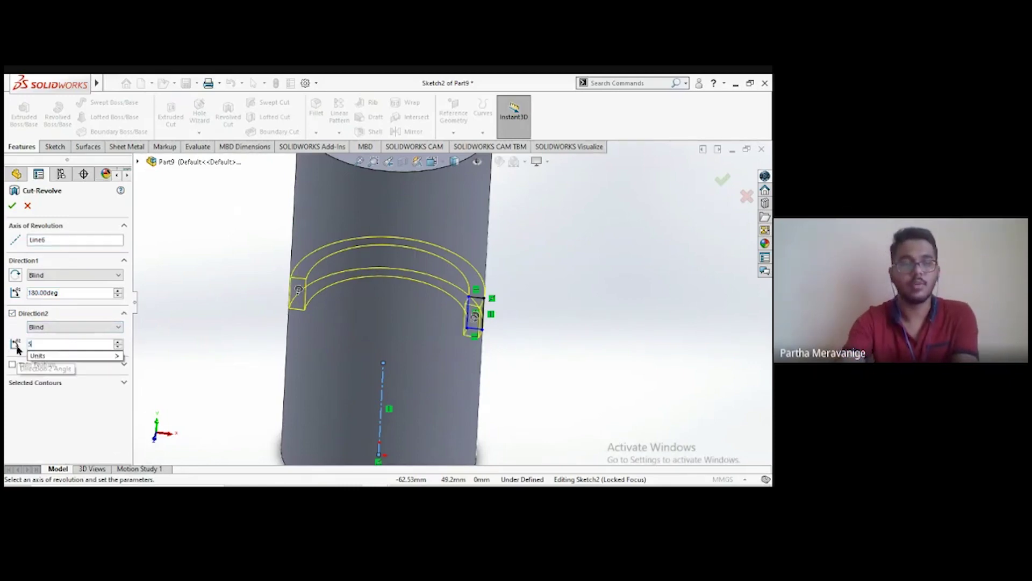
key(Return)
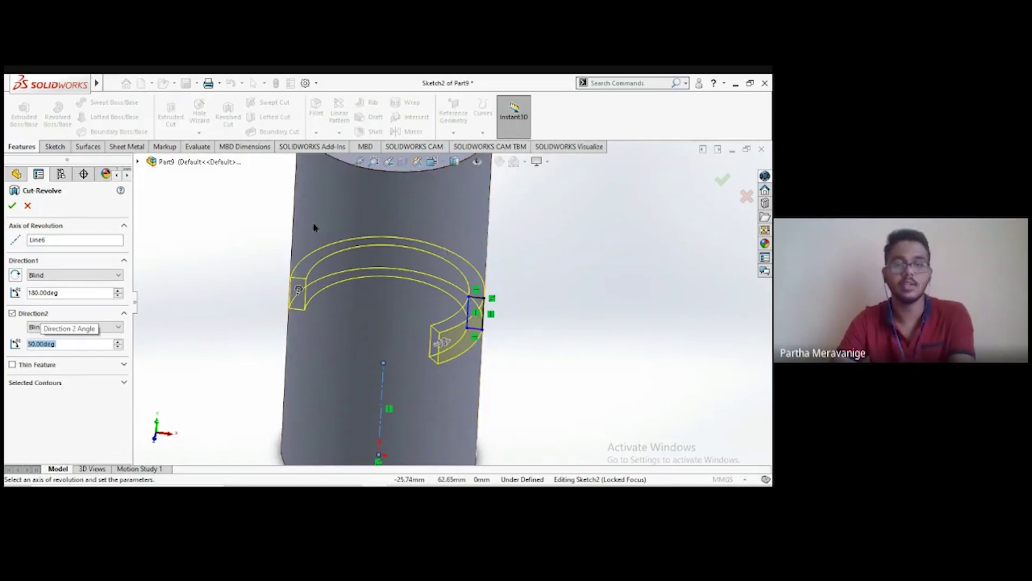
Step: Disable Direction 2, set the Direction 1 angle to 360° and accept the revolved cut
click(12, 313)
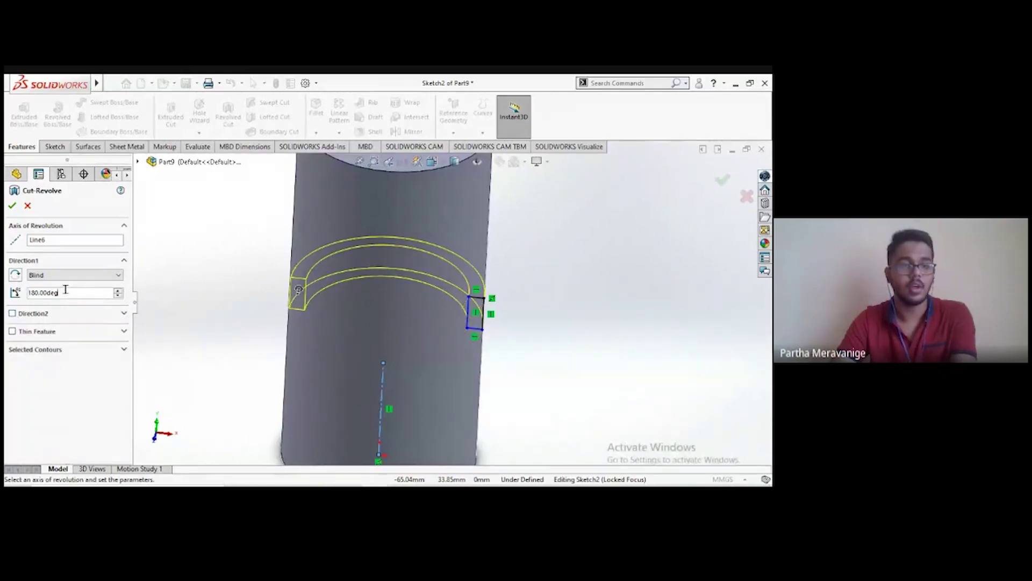
drag(65, 292, 23, 295)
text(360)
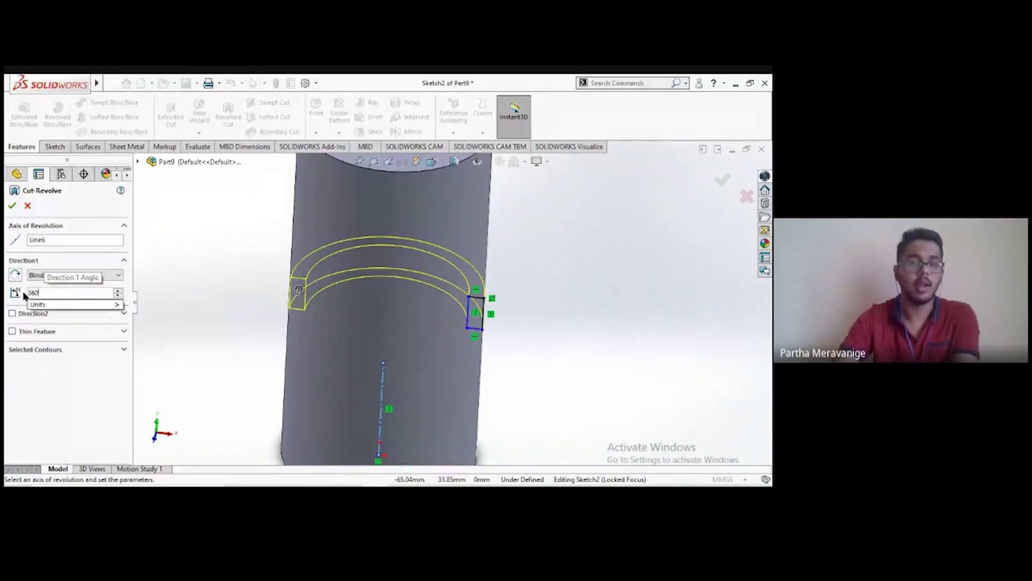
key(Return)
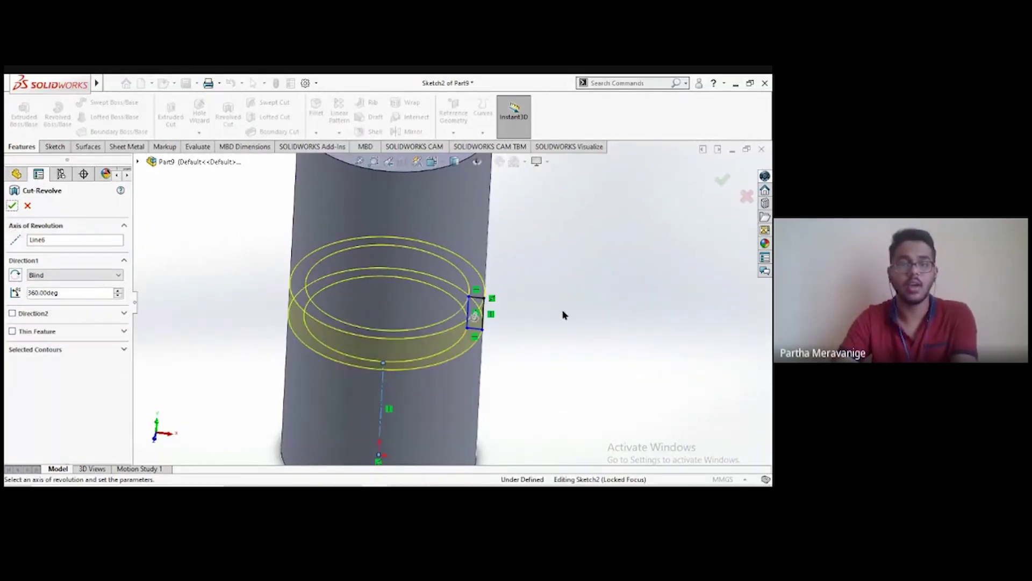
click(12, 206)
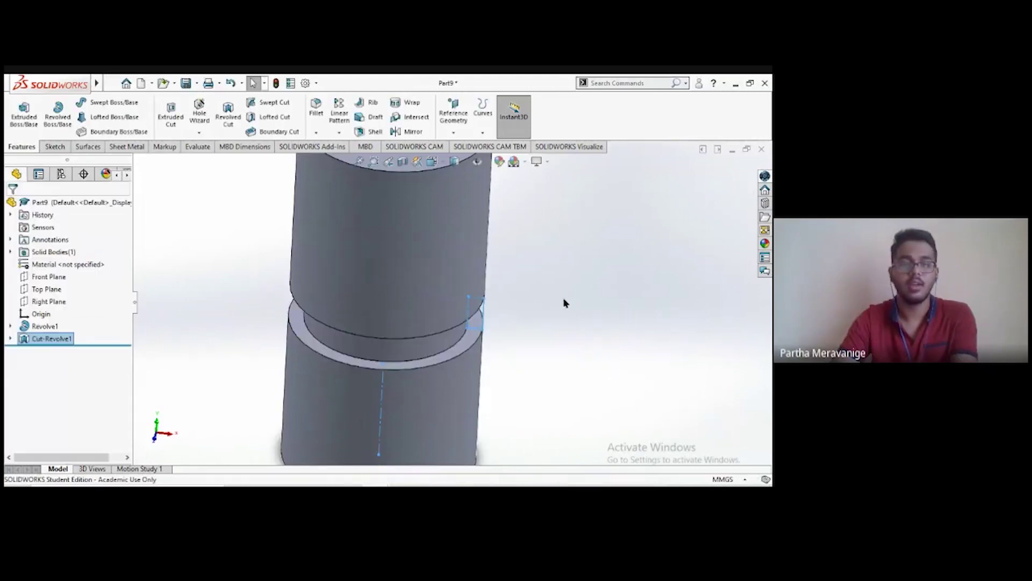
Step: Examine the groove around the cylinder from several angles and review the available rectangle sketch types
middle_drag(570, 358, 562, 396)
scroll(500, 311, down, 3)
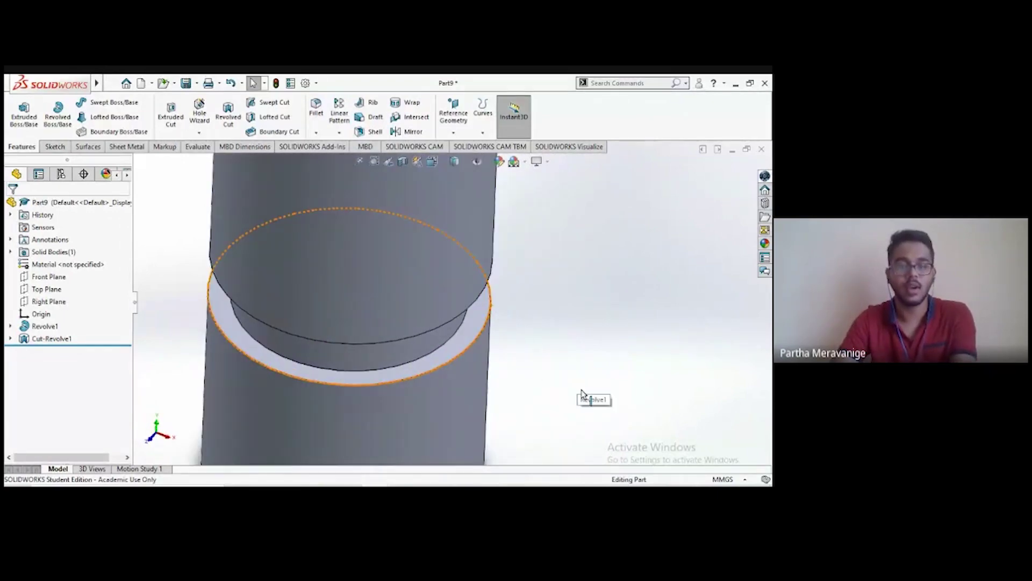
scroll(495, 362, up, 3)
middle_drag(554, 387, 549, 366)
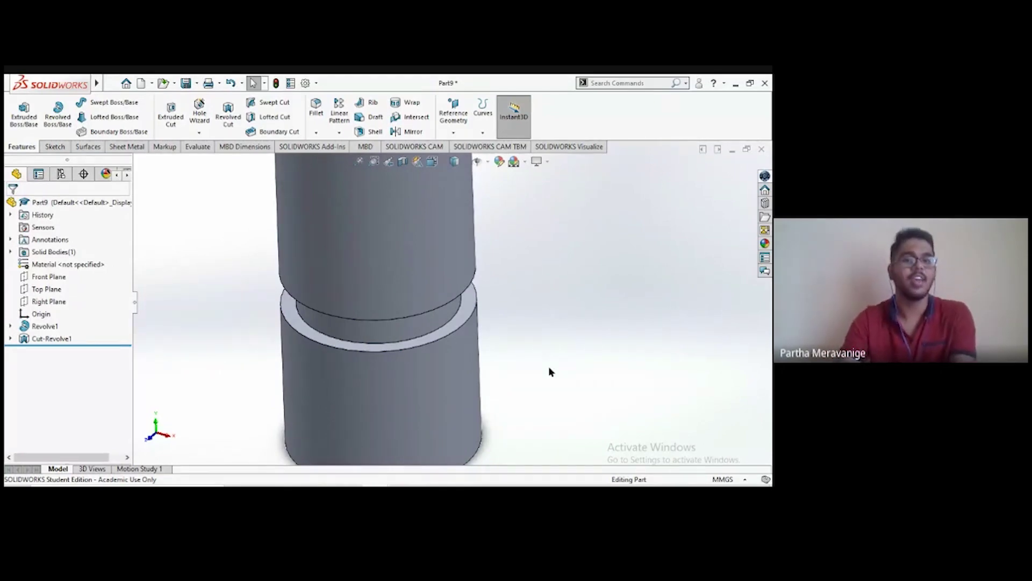
scroll(548, 372, down, 3)
middle_drag(475, 189, 481, 193)
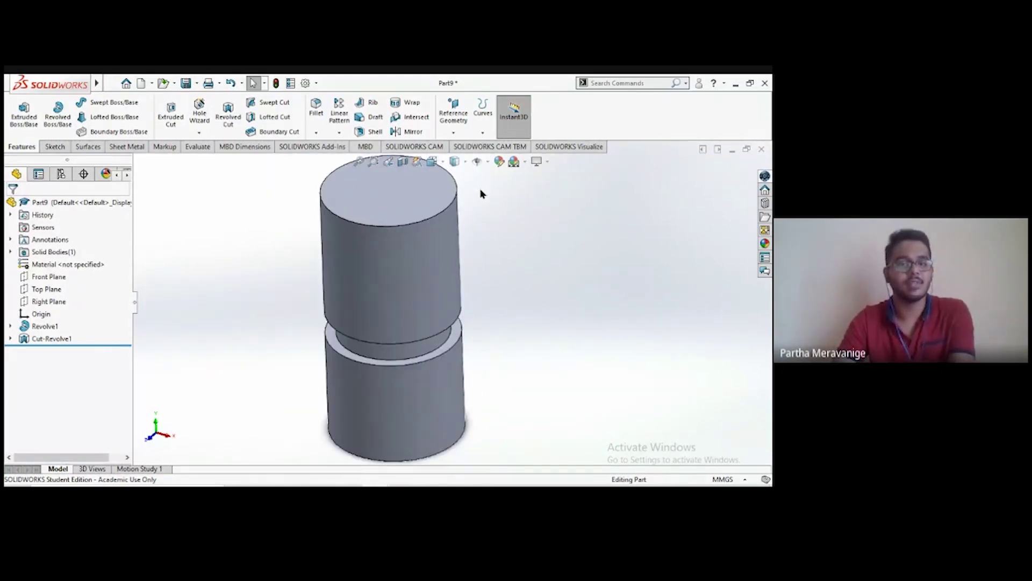
click(61, 150)
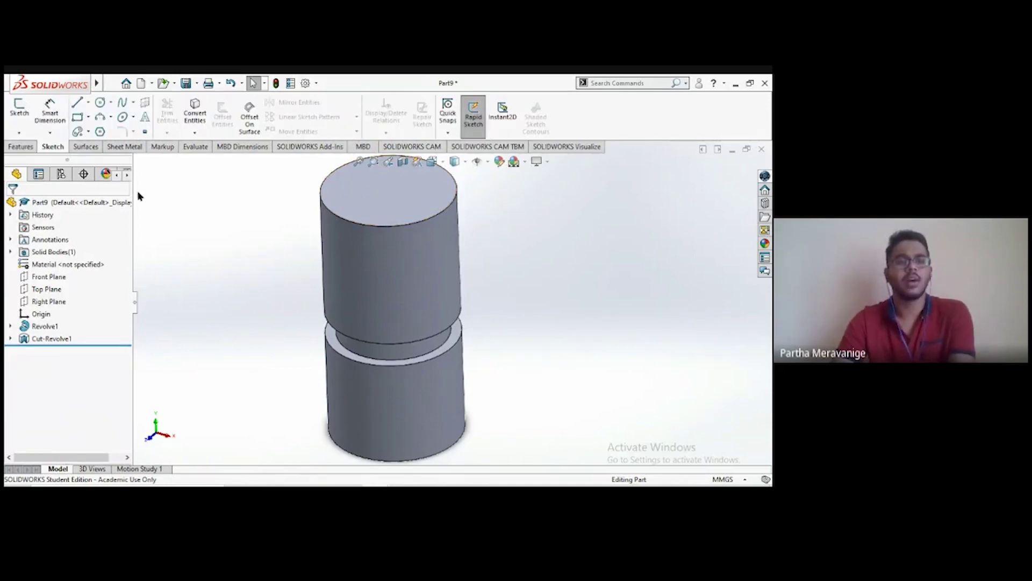
click(87, 118)
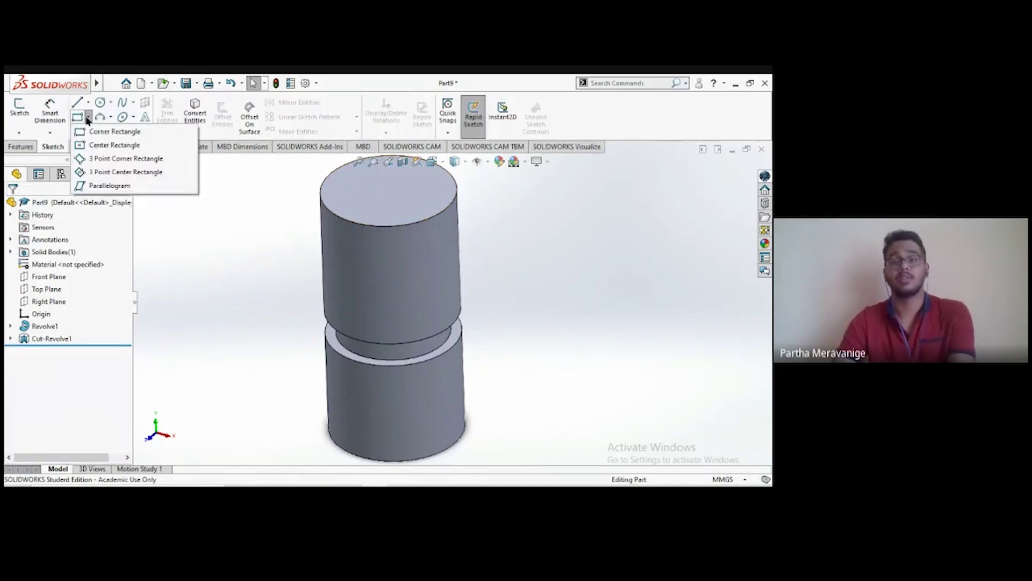
click(88, 118)
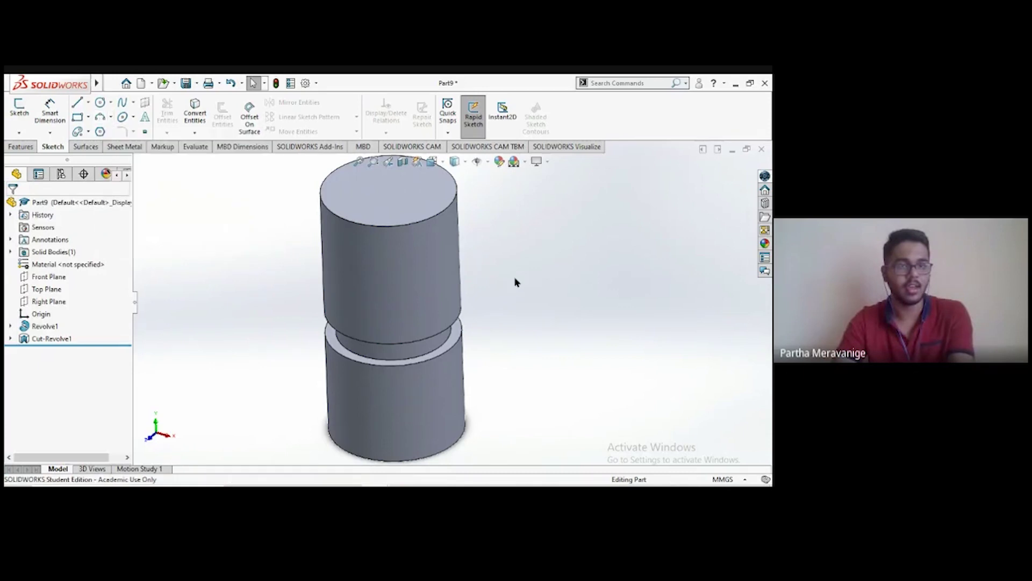
scroll(514, 276, up, 2)
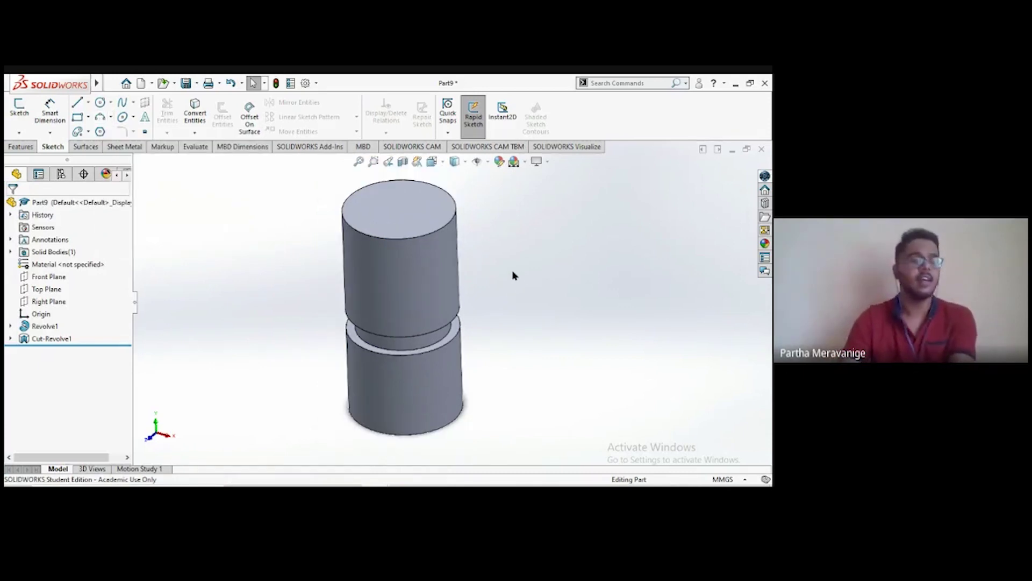